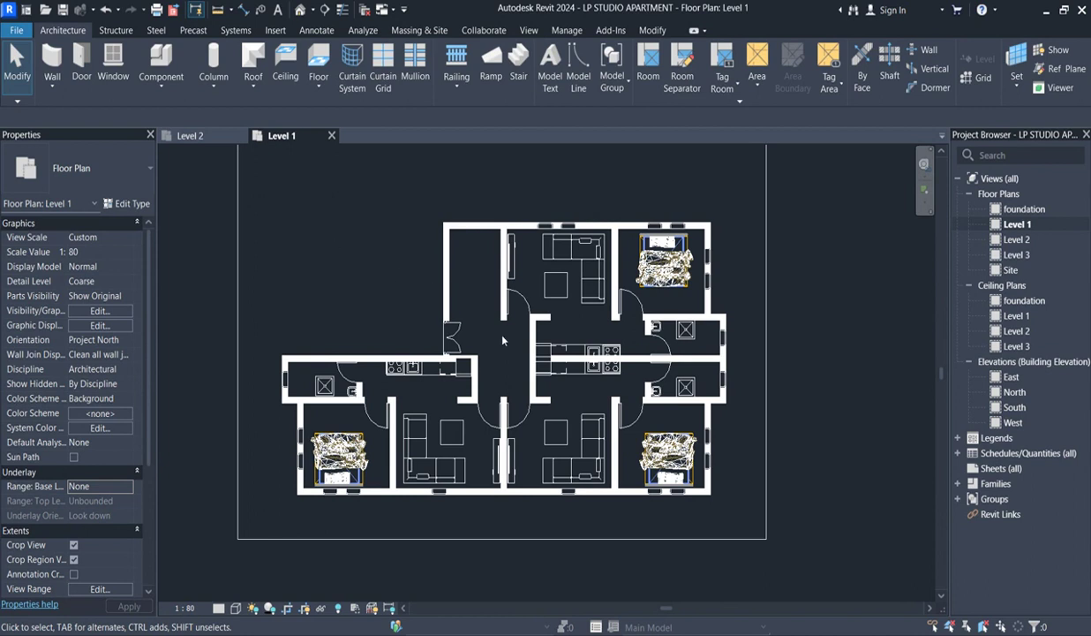
# Examine the Level 1 floor plan and the South elevation of the apartment building
pyautogui.scroll(5, 409, 311)
pyautogui.scroll(-5, 449, 304)
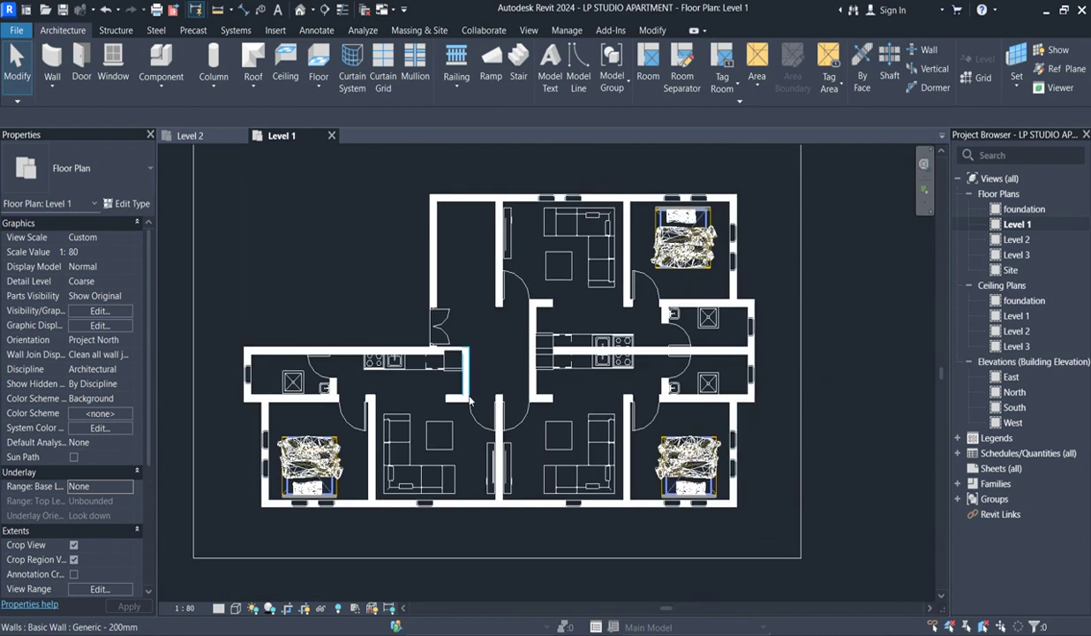
pyautogui.scroll(-3, 408, 389)
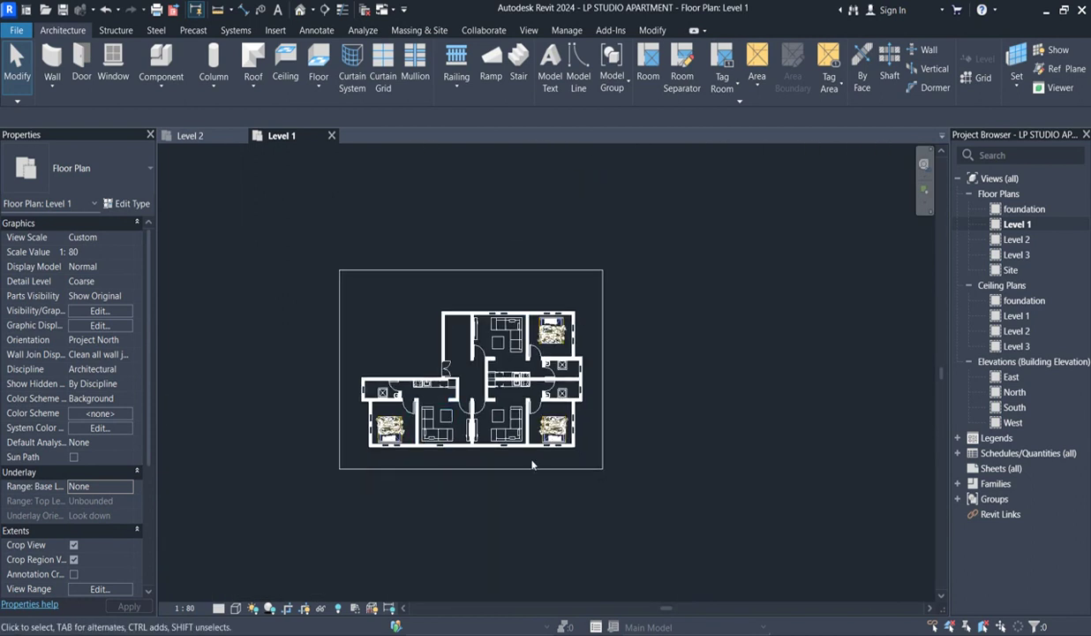
pyautogui.doubleClick(1014, 408)
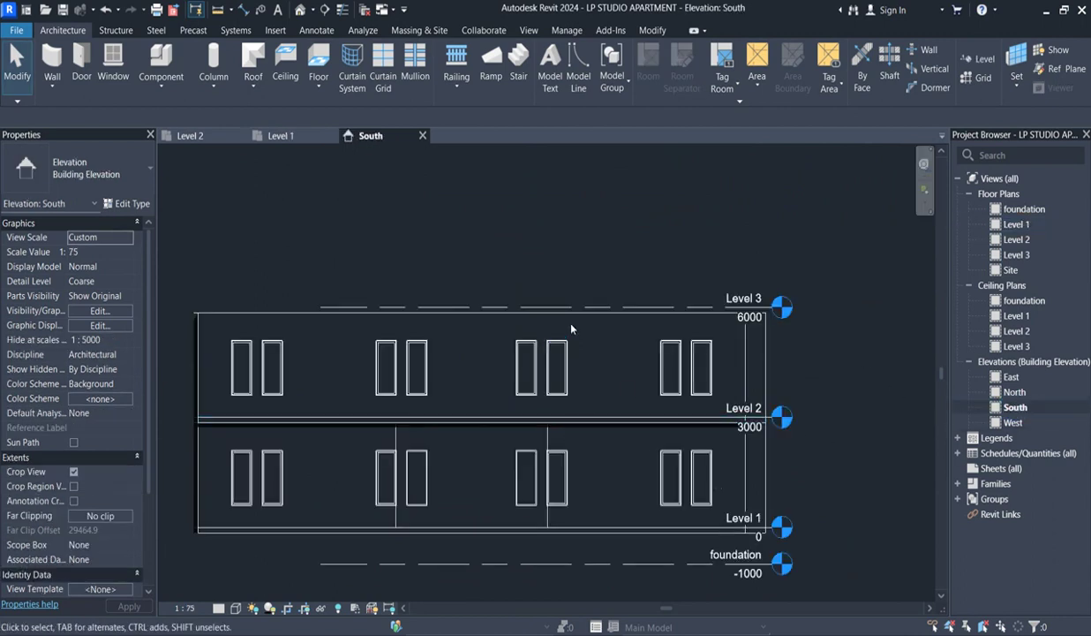
pyautogui.scroll(-3, 565, 362)
pyautogui.scroll(-2, 530, 454)
pyautogui.scroll(3, 432, 431)
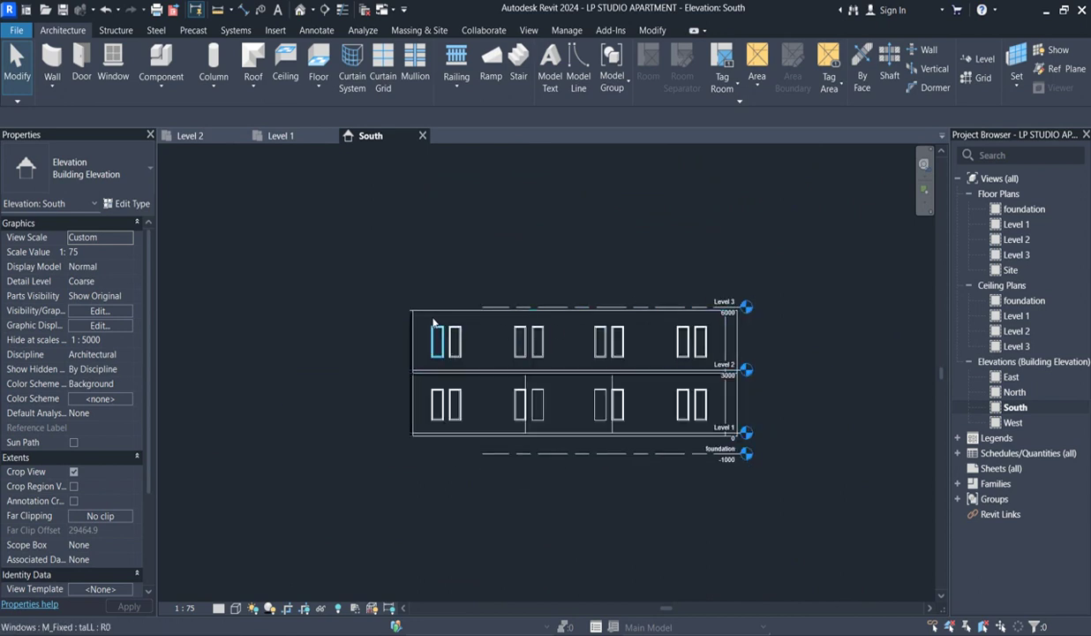
pyautogui.scroll(-2, 375, 318)
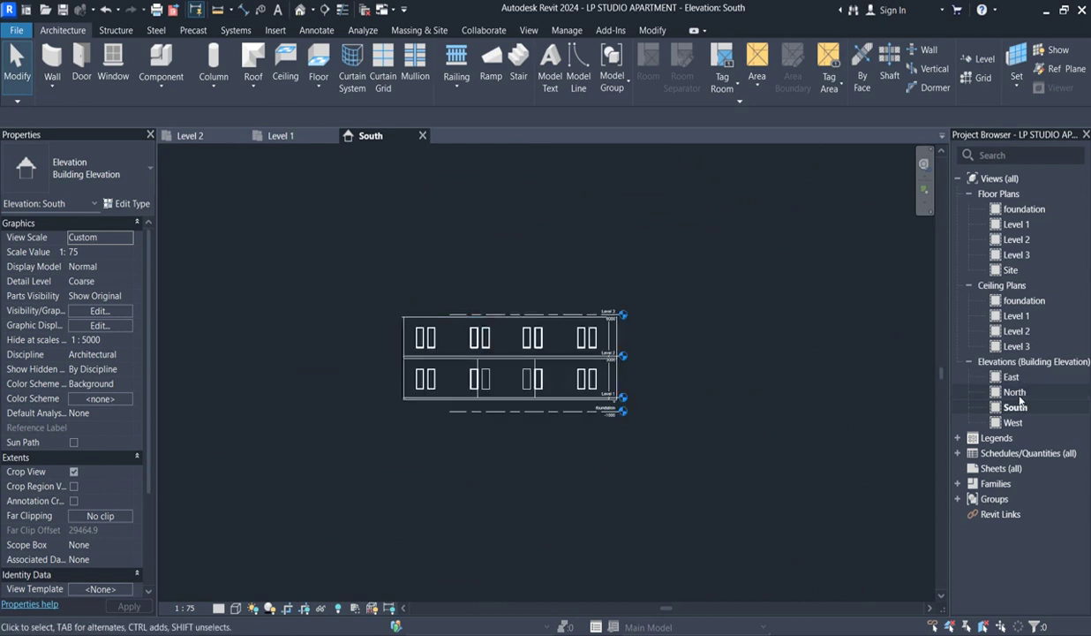
# Examine the East and West elevations of the apartment building
pyautogui.doubleClick(1012, 377)
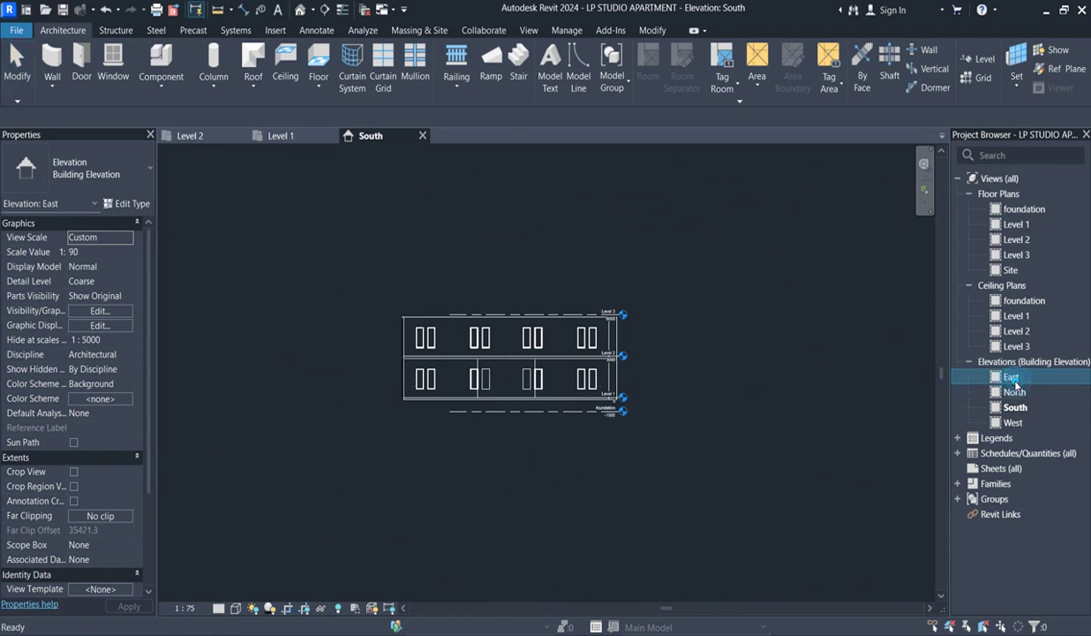
pyautogui.scroll(-4, 534, 415)
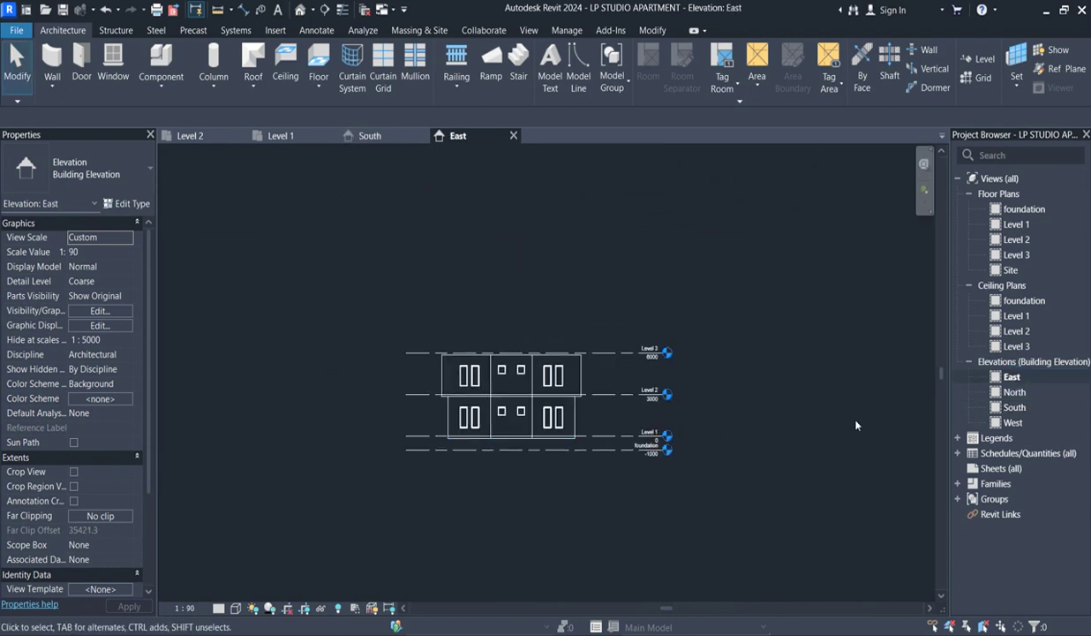
pyautogui.doubleClick(1014, 422)
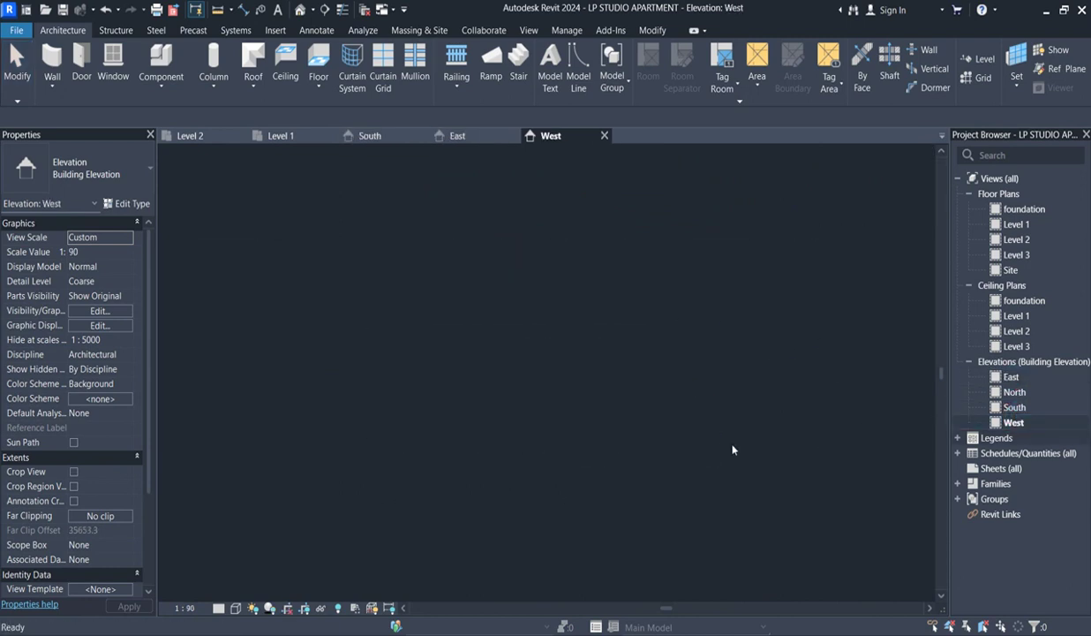
pyautogui.scroll(-2, 531, 412)
pyautogui.scroll(3, 546, 408)
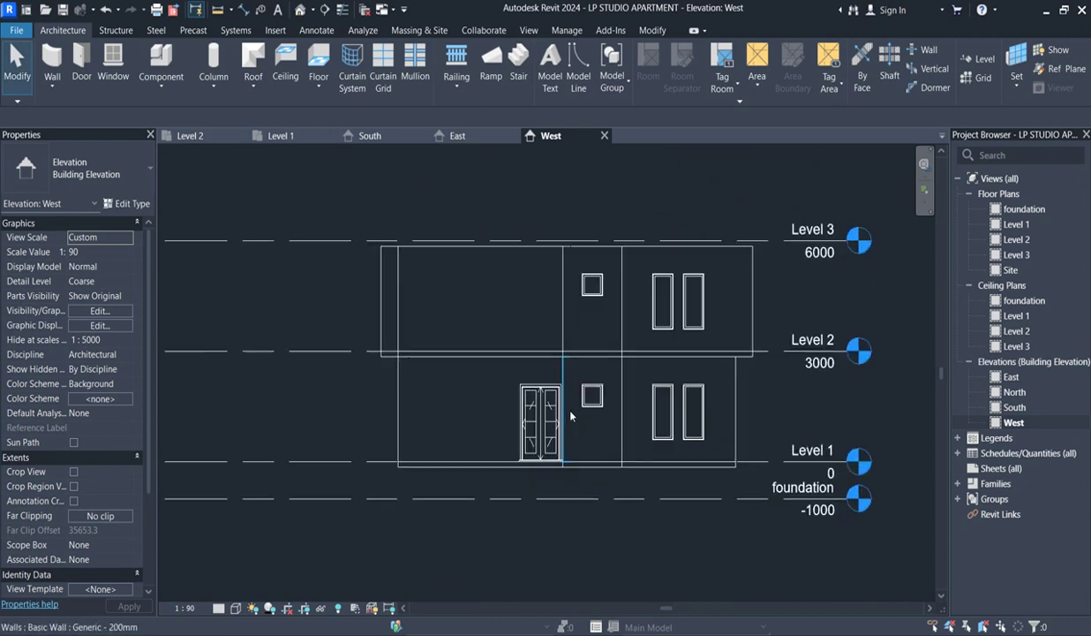
pyautogui.scroll(-3, 436, 430)
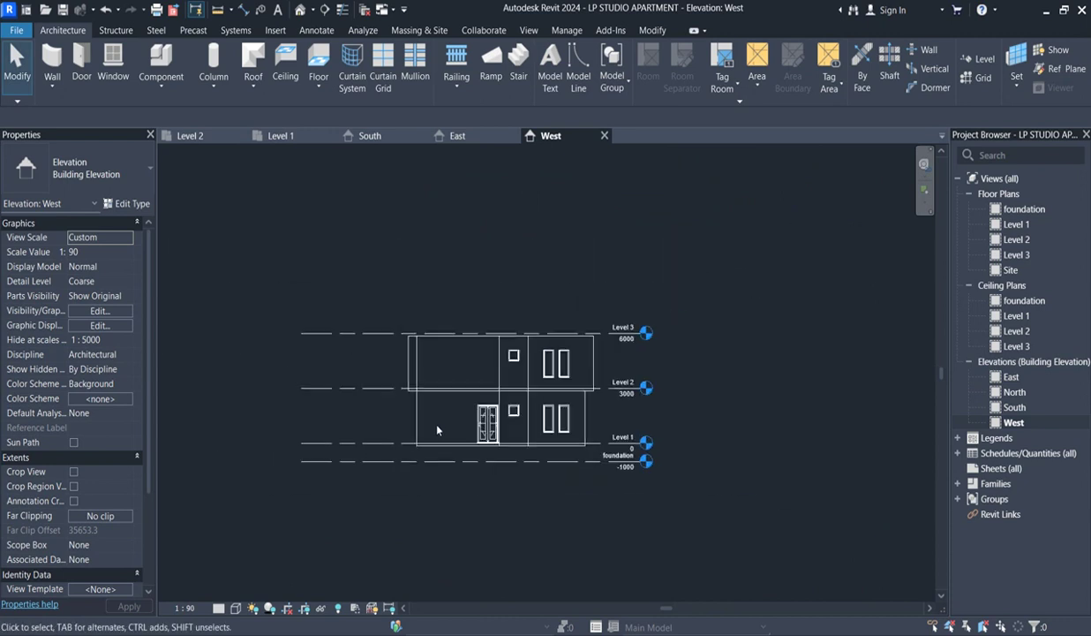
# Compare the Level 1 floor plan with the South elevation, ending in the Level 1 plan
pyautogui.doubleClick(1016, 224)
pyautogui.scroll(5, 476, 349)
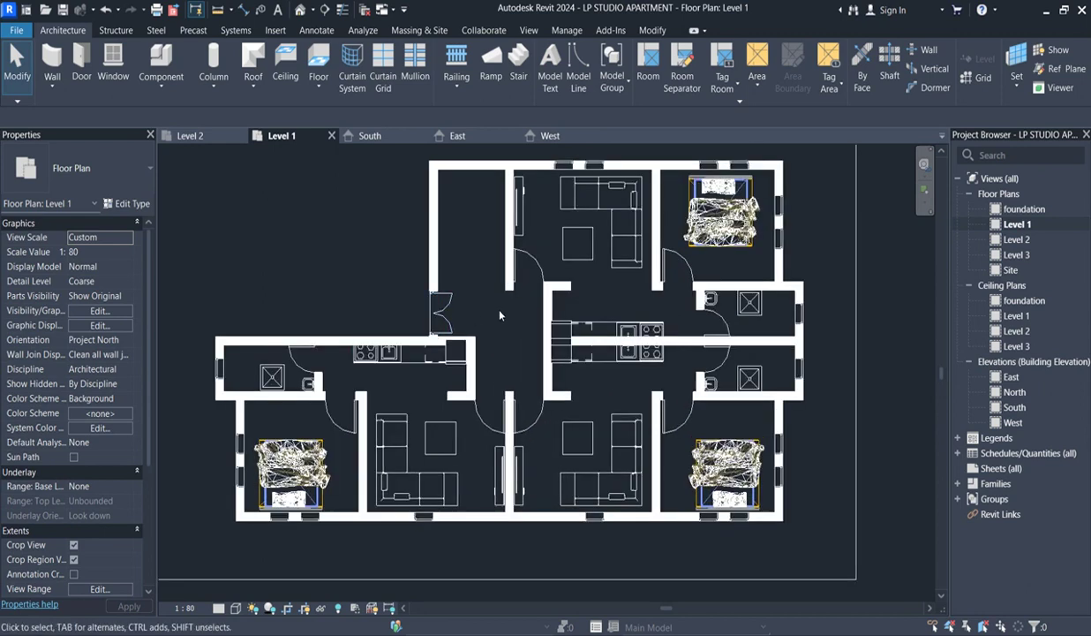
pyautogui.scroll(-5, 499, 315)
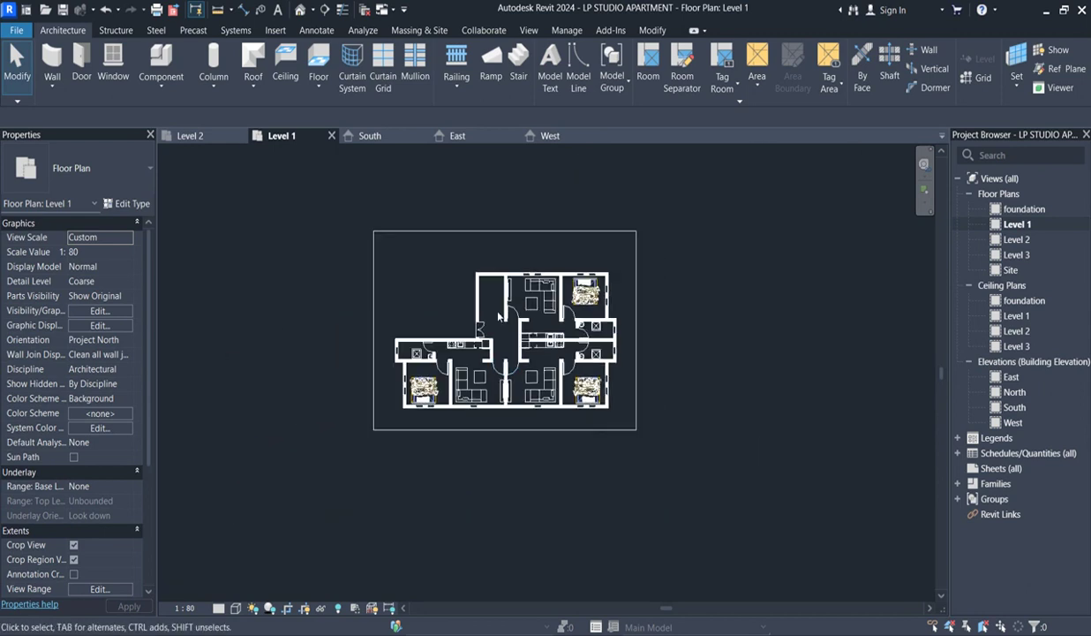
pyautogui.scroll(4, 496, 340)
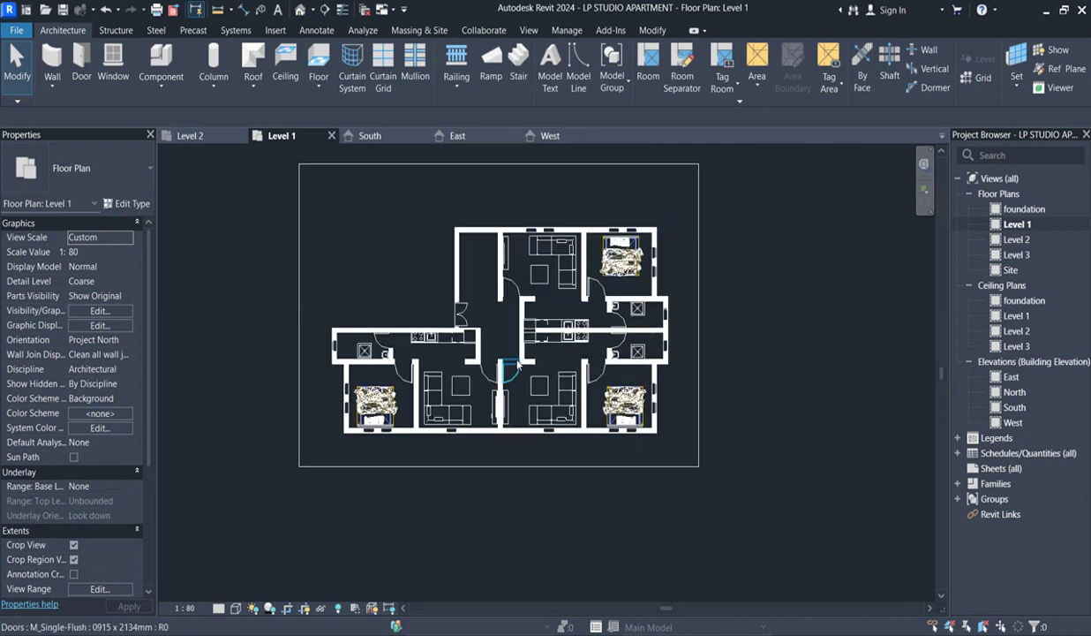
pyautogui.scroll(1, 496, 340)
pyautogui.scroll(-3, 496, 340)
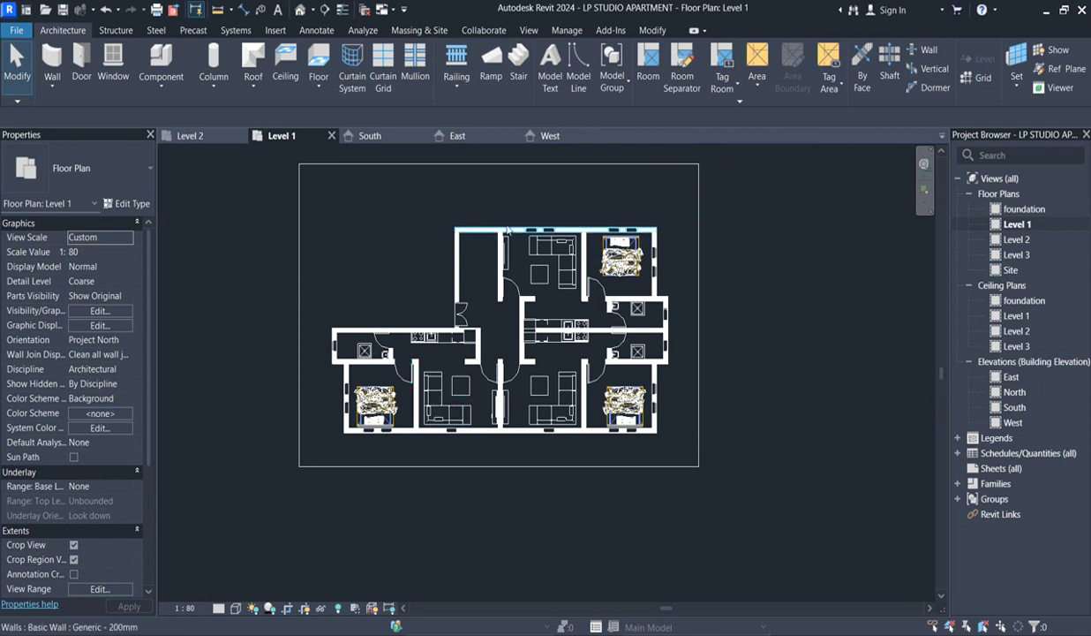
pyautogui.click(1015, 407)
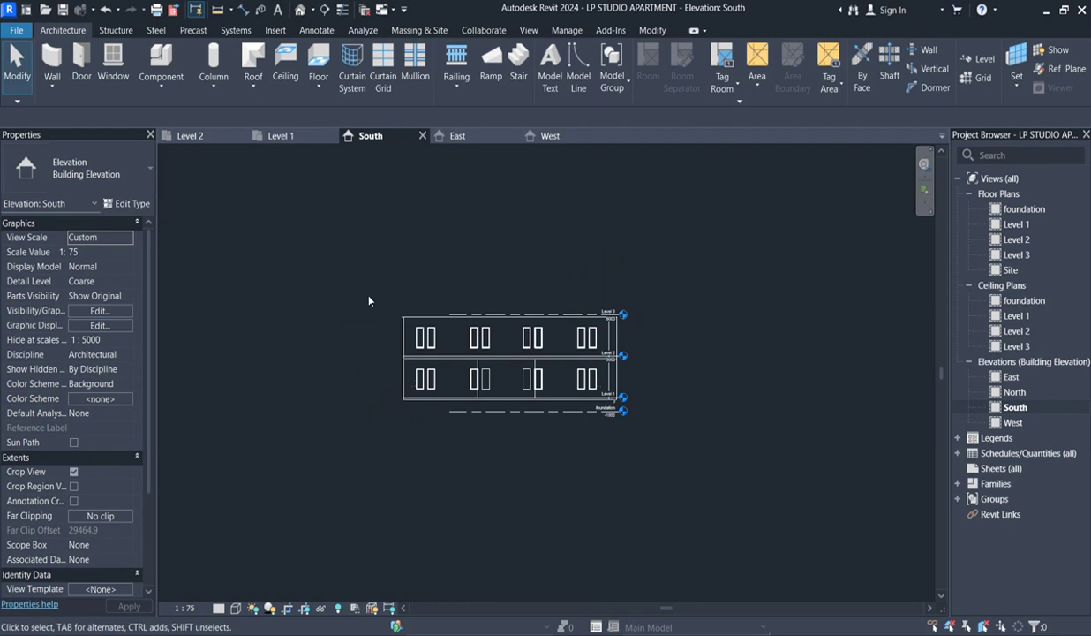
pyautogui.doubleClick(1015, 224)
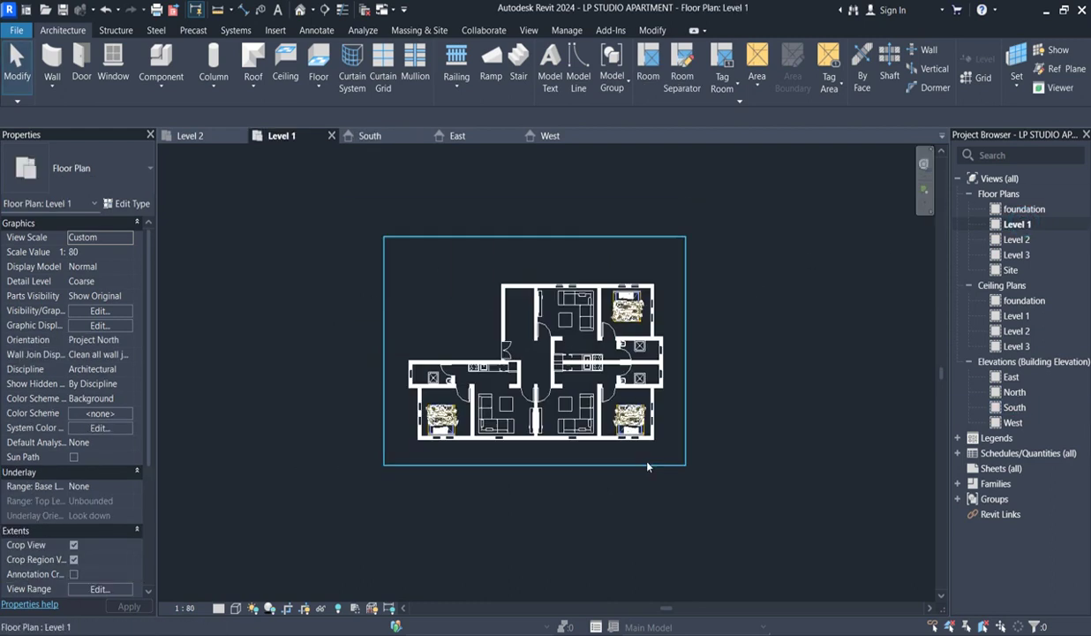
# Shorten the south exterior wall on Level 1 from its east end to about 6200 mm, unjoining the elements that cannot stay joined
pyautogui.scroll(2, 526, 469)
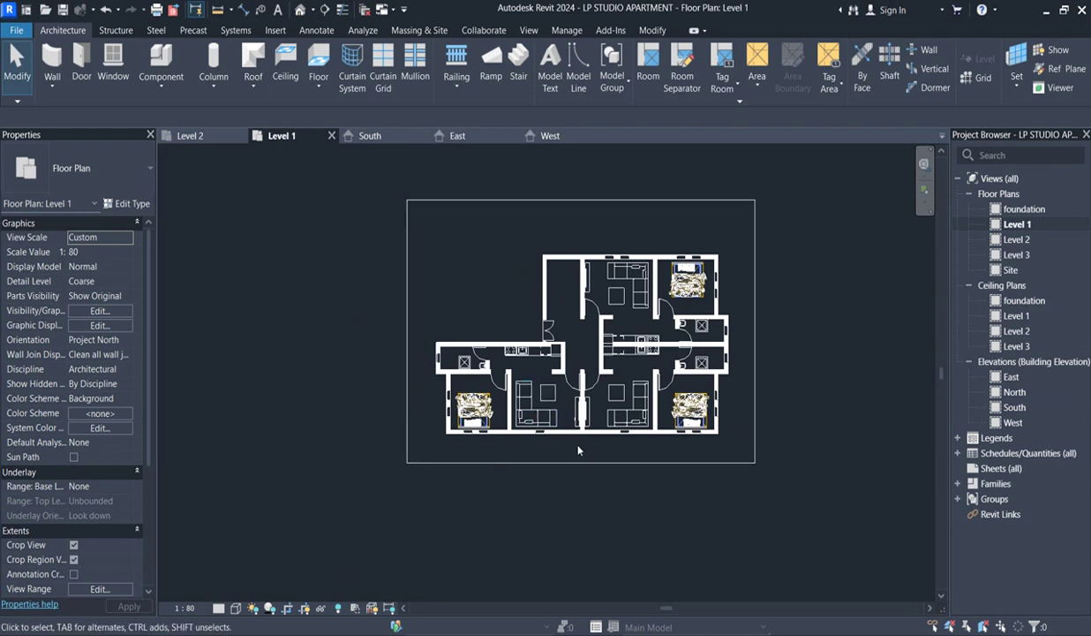
pyautogui.scroll(2, 578, 452)
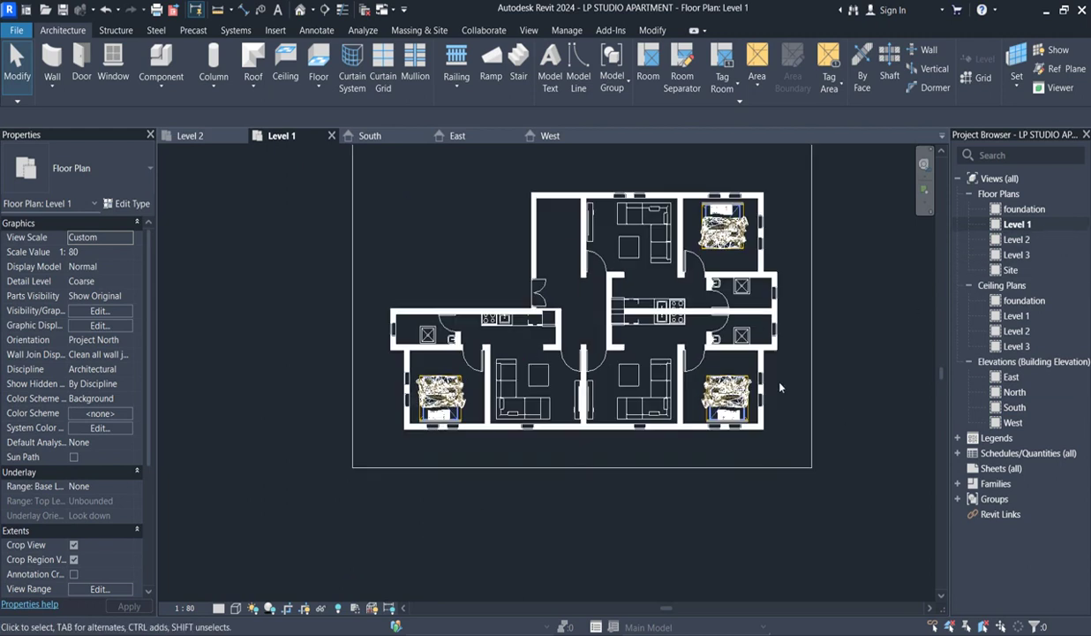
pyautogui.click(572, 428)
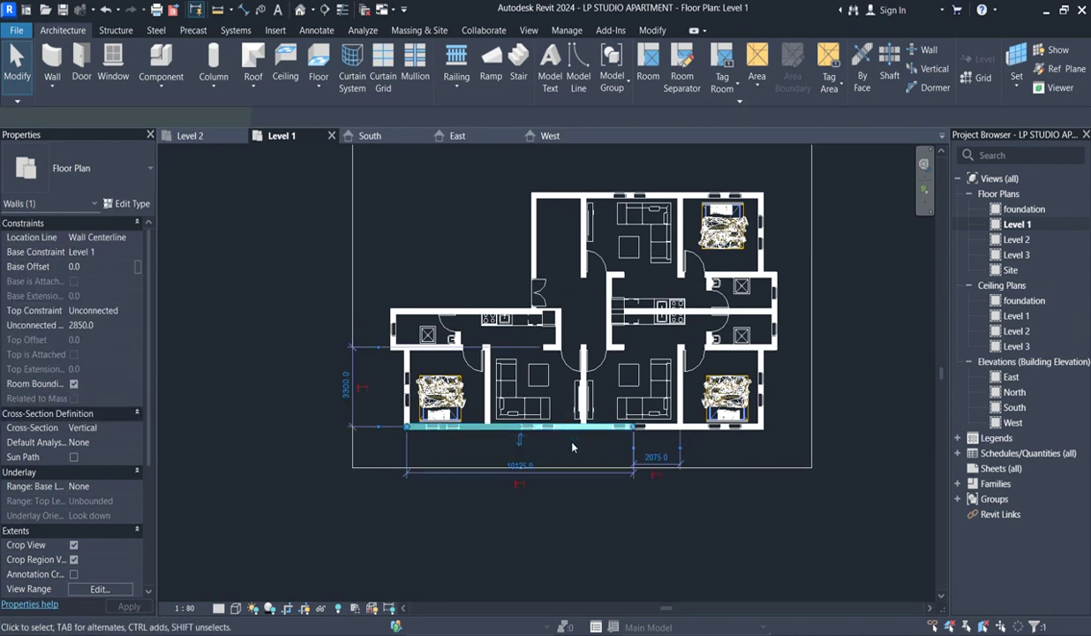
pyautogui.press('s')
pyautogui.press('d')
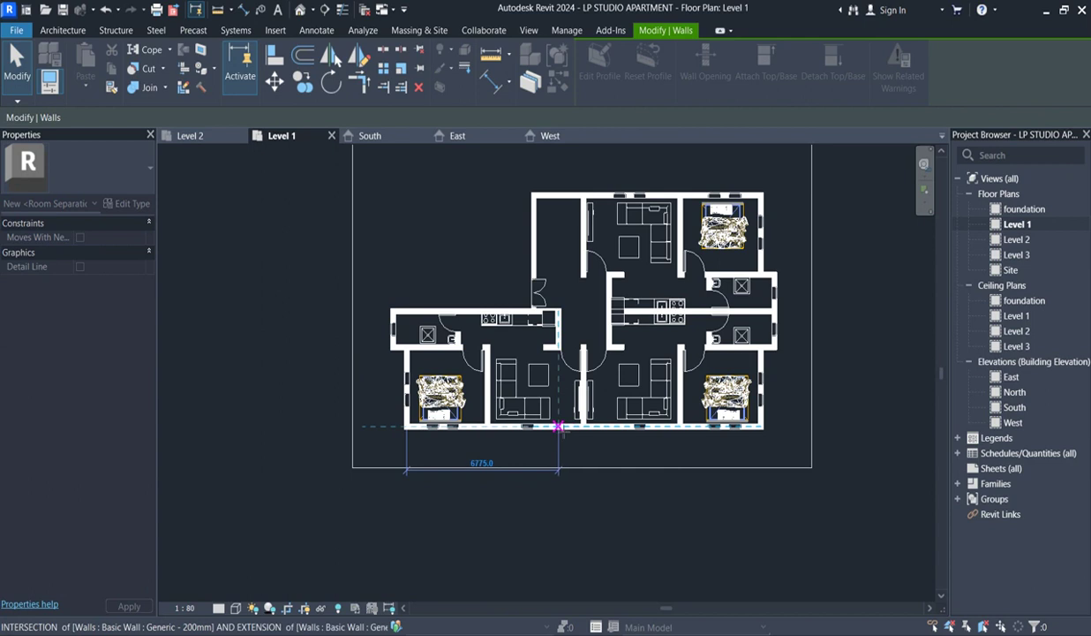
pyautogui.click(546, 427)
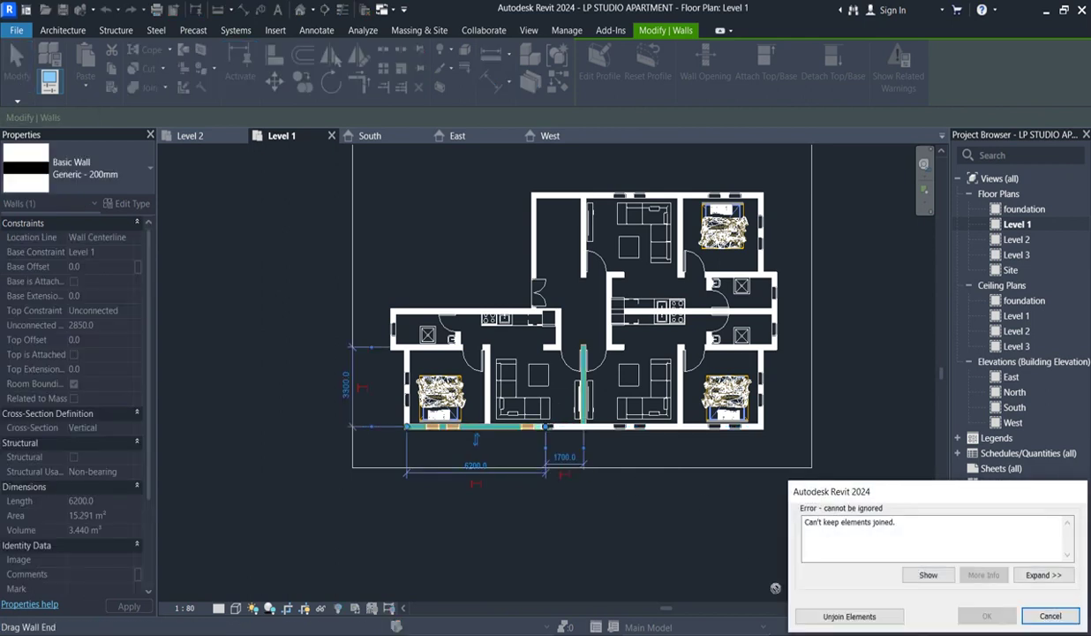
pyautogui.click(843, 615)
pyautogui.scroll(2, 630, 444)
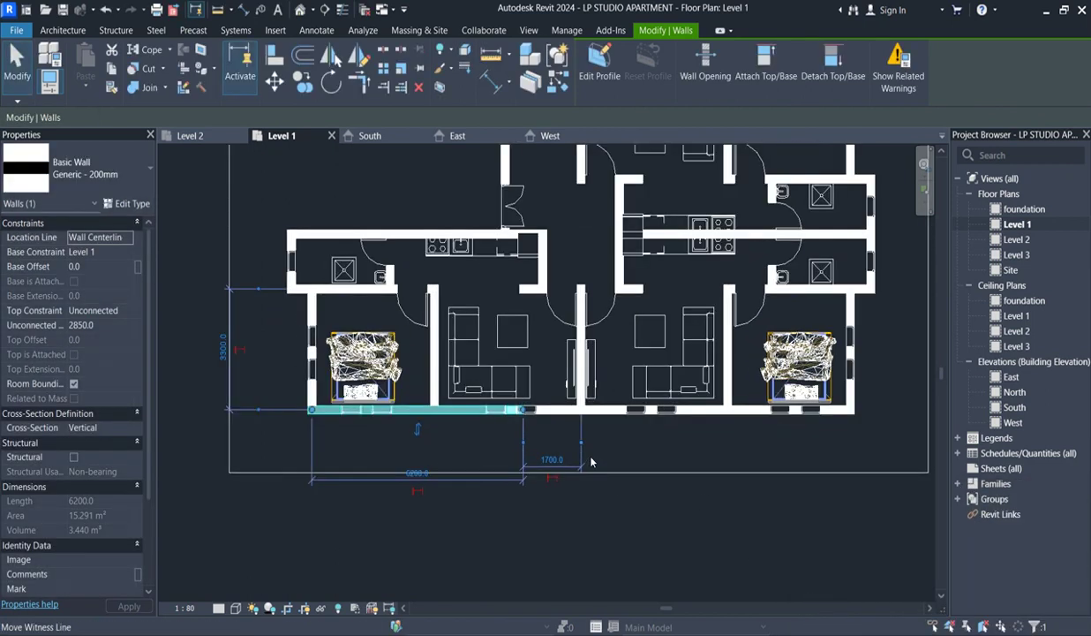
pyautogui.press('Escape')
# Move the shortened south wall's east end to the wall piece between the two windows of the southwest living room
pyautogui.scroll(2, 508, 413)
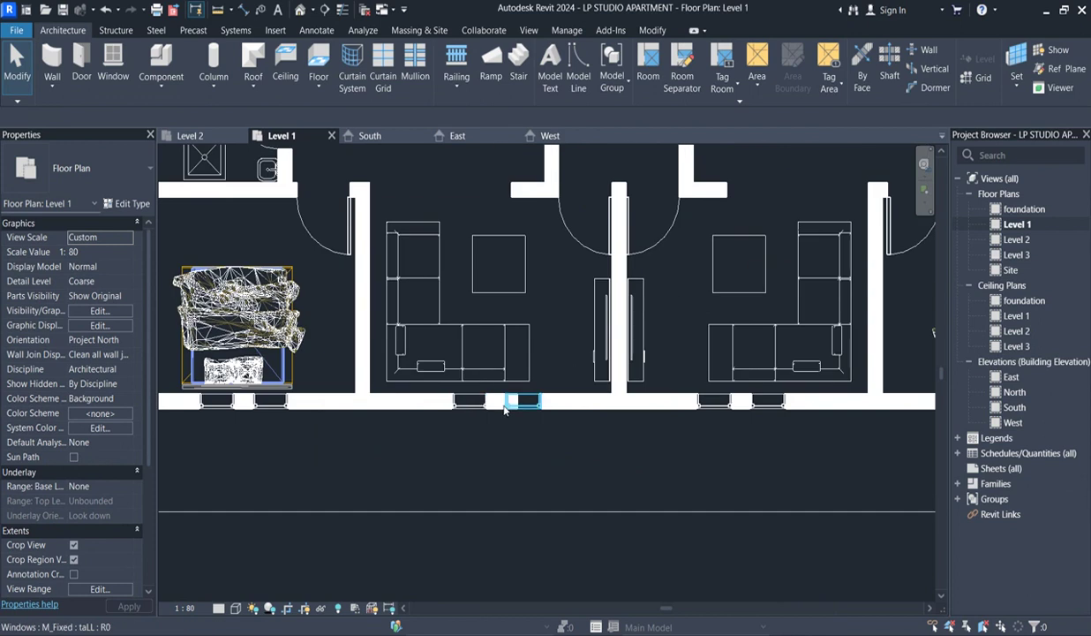
pyautogui.scroll(2, 497, 411)
pyautogui.click(499, 402)
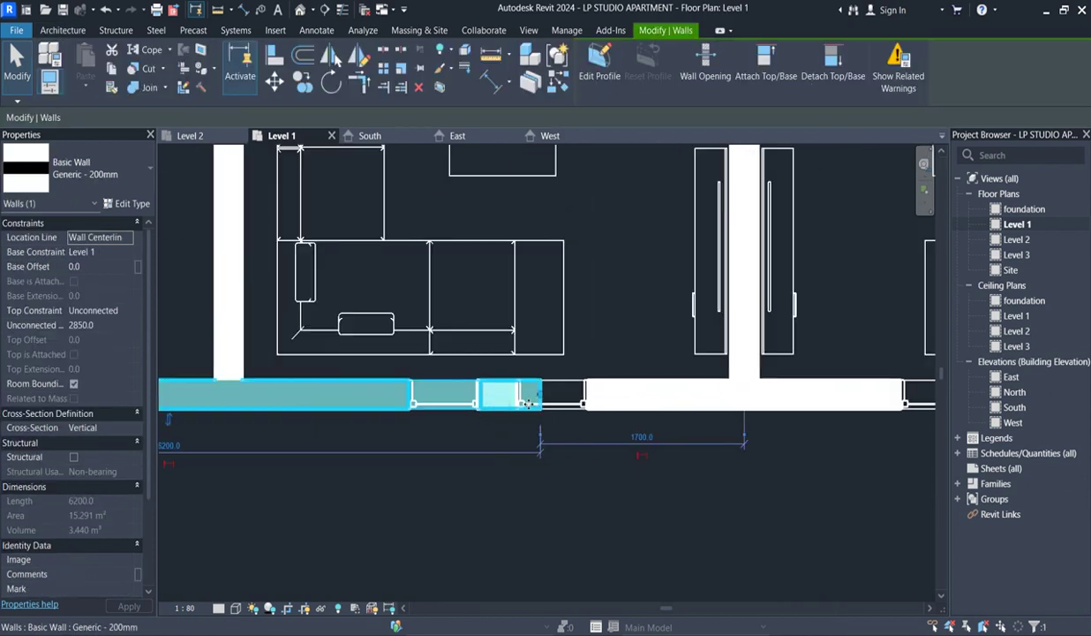
pyautogui.moveTo(541, 399); pyautogui.dragTo(504, 395)
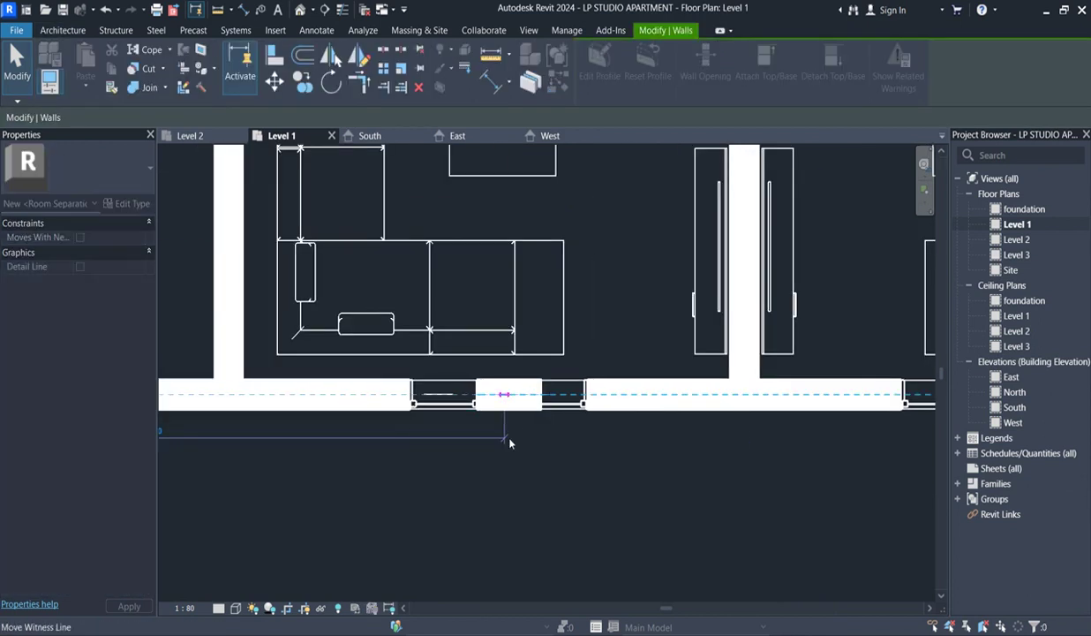
pyautogui.press('Escape')
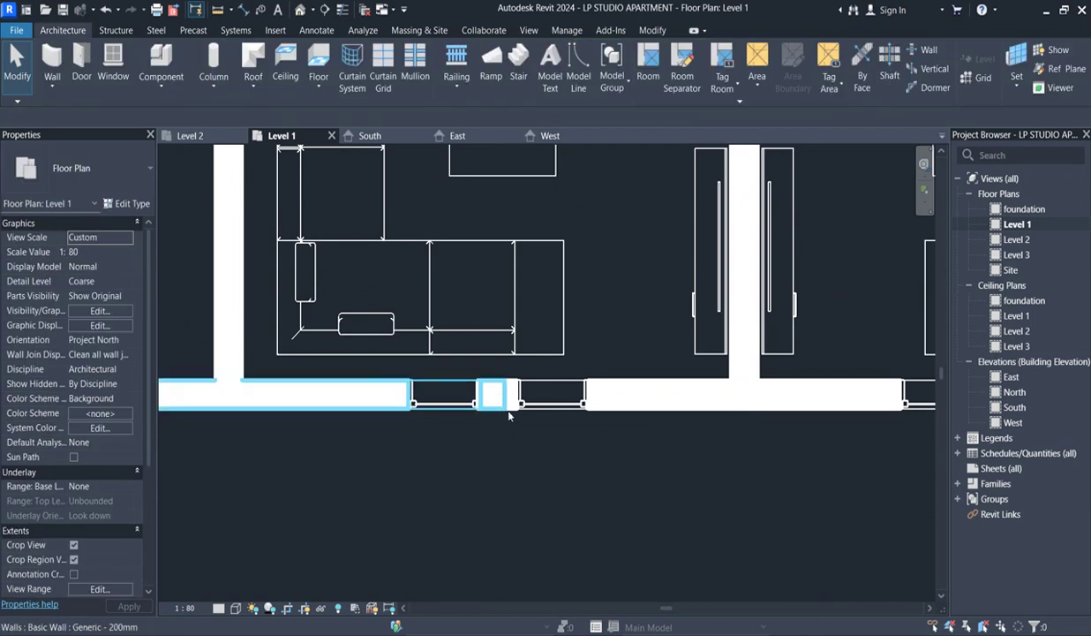
pyautogui.click(672, 417)
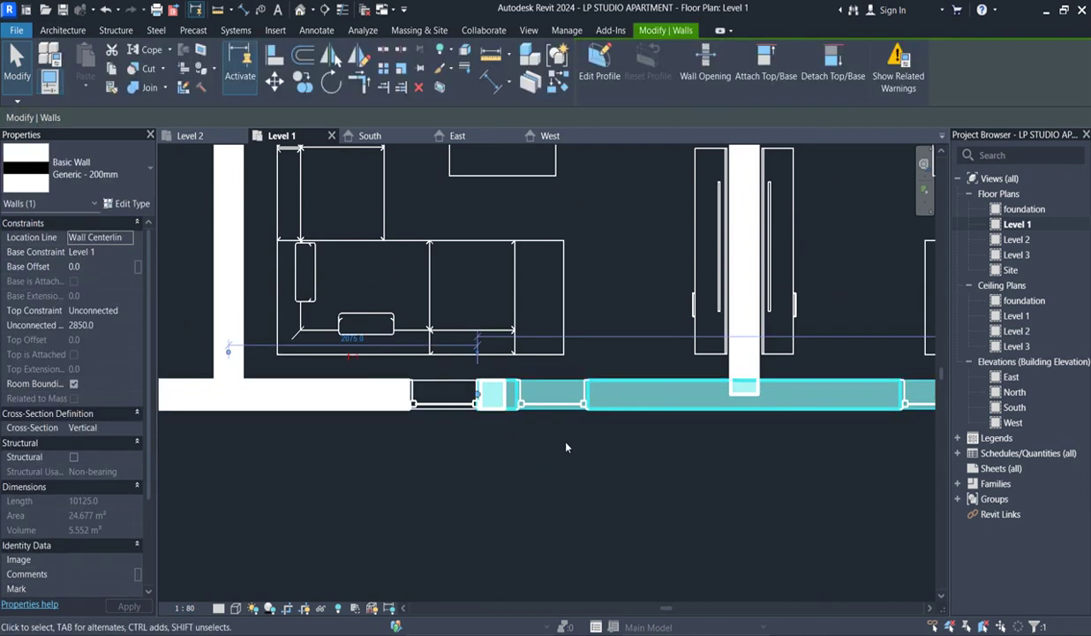
pyautogui.scroll(-3, 545, 426)
pyautogui.click(574, 468)
pyautogui.scroll(-4, 574, 469)
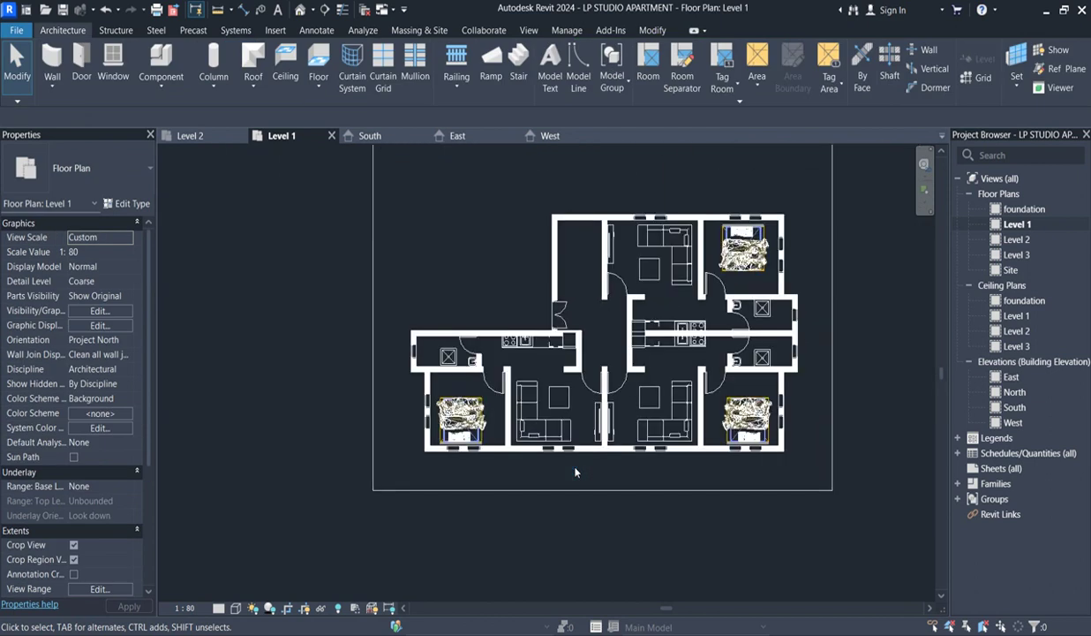
pyautogui.scroll(2, 575, 471)
pyautogui.scroll(-1, 612, 440)
pyautogui.scroll(2, 627, 434)
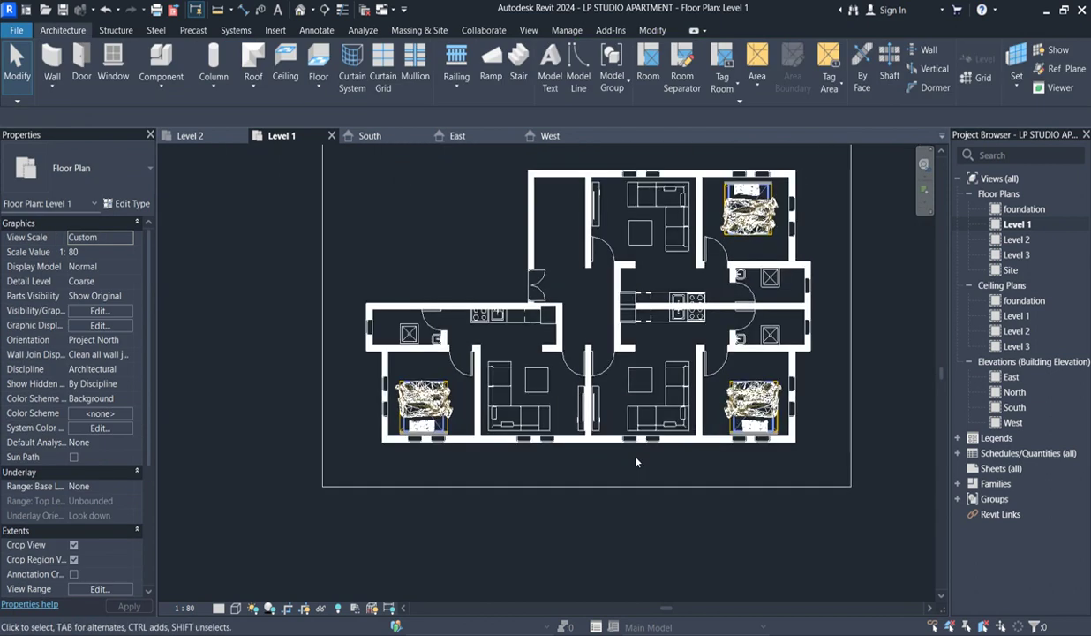
pyautogui.scroll(-2, 630, 432)
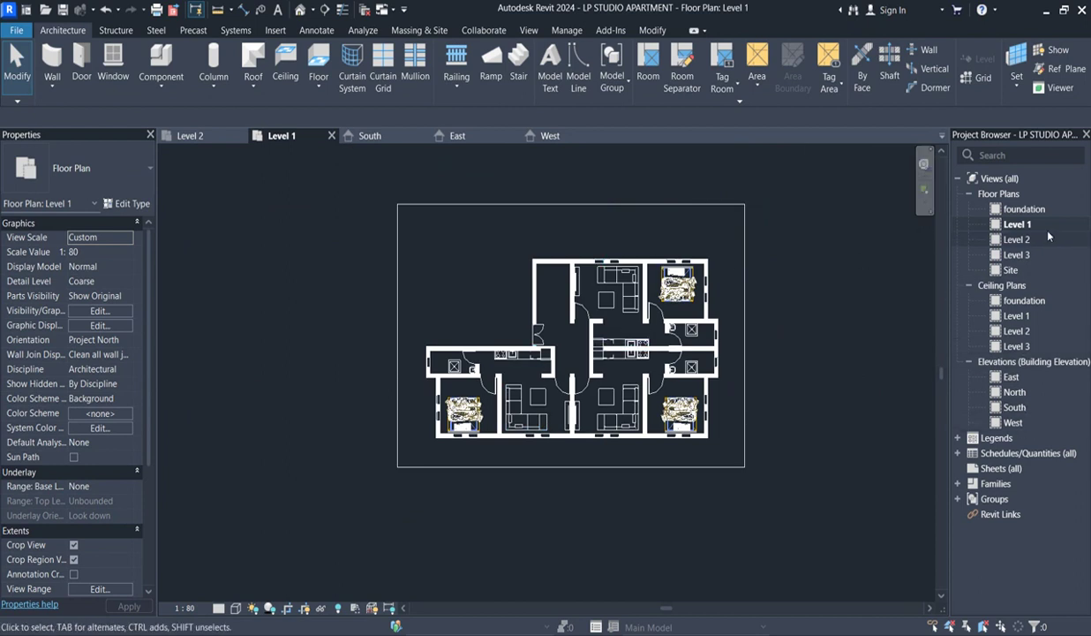
# Open the Level 3 floor plan and set its underlay base level to Level 2
pyautogui.doubleClick(1017, 254)
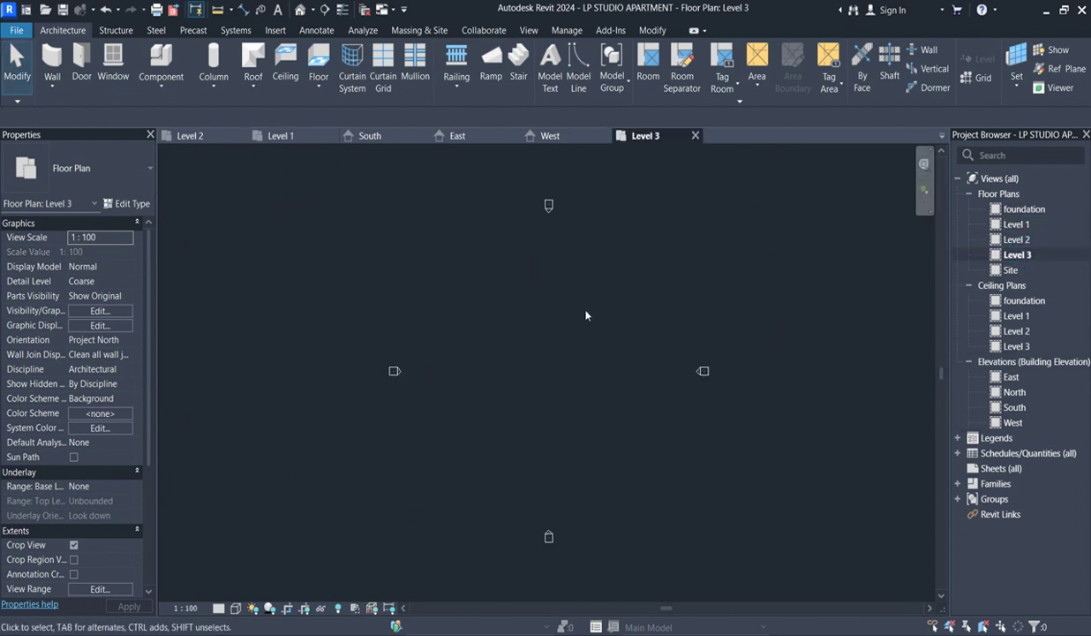
pyautogui.scroll(-2, 582, 359)
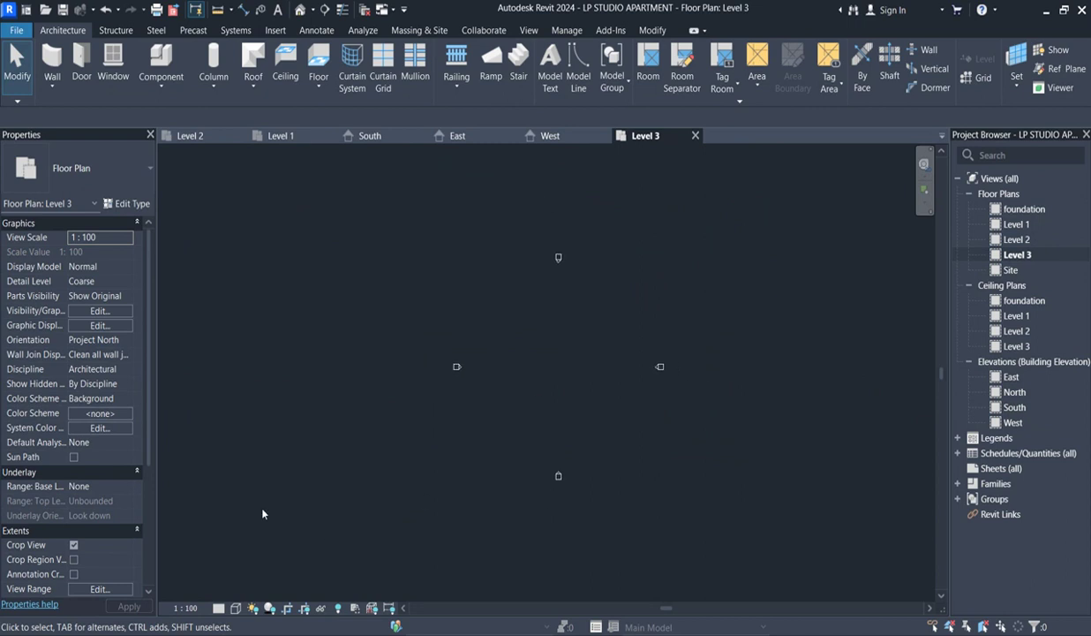
pyautogui.click(132, 488)
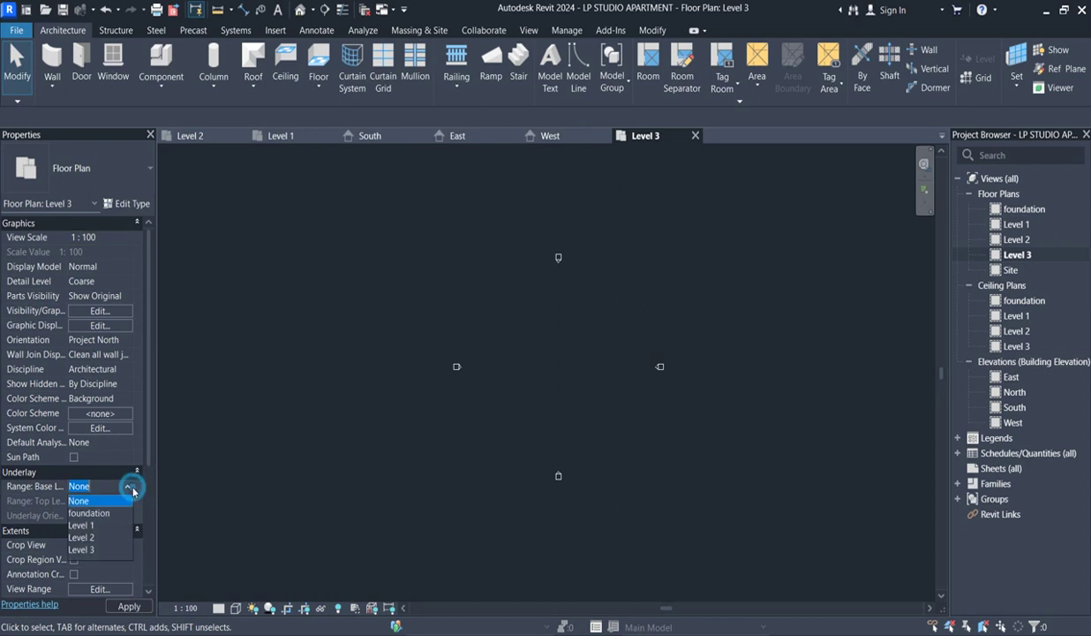
pyautogui.click(83, 537)
pyautogui.scroll(5, 600, 353)
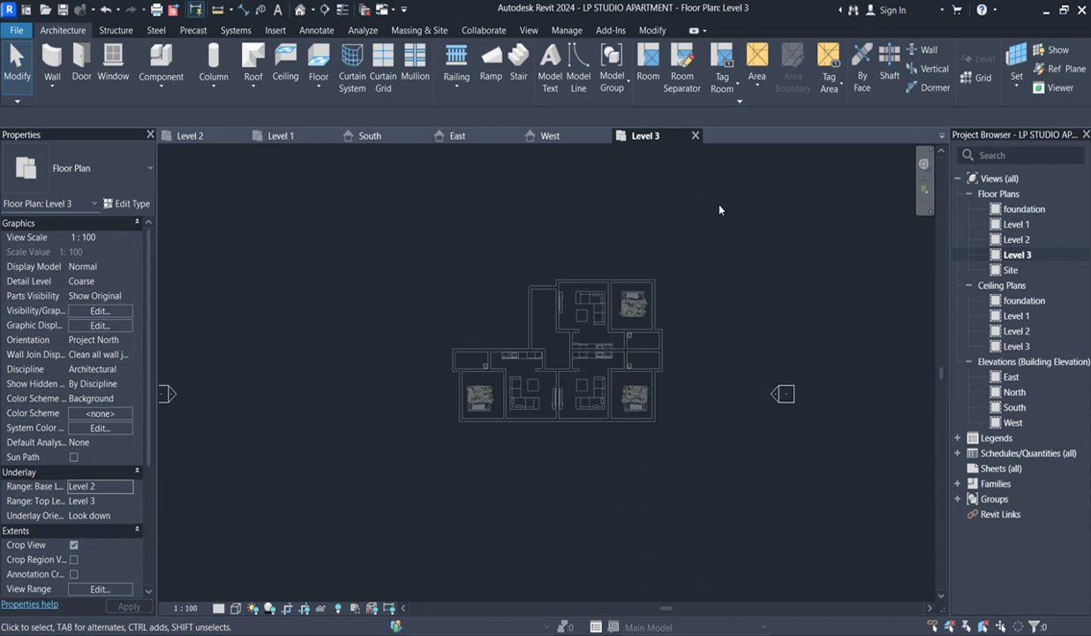
pyautogui.scroll(3, 701, 277)
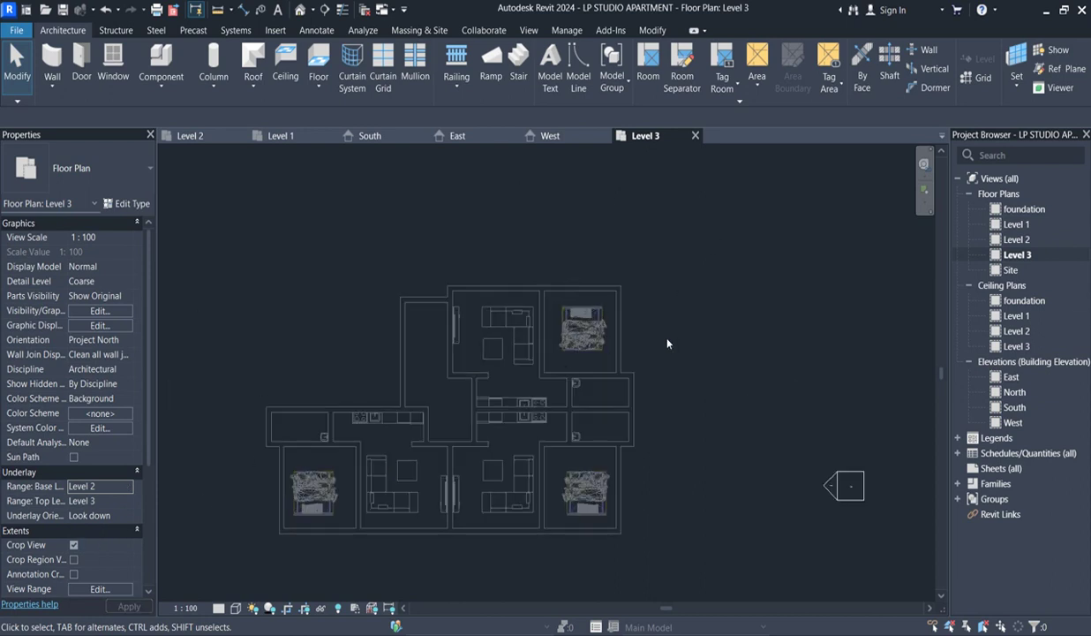
# Start a roof by footprint on Level 3, with boundary lines picked from existing edges at a 600 mm offset
pyautogui.scroll(-3, 668, 344)
pyautogui.scroll(2, 643, 438)
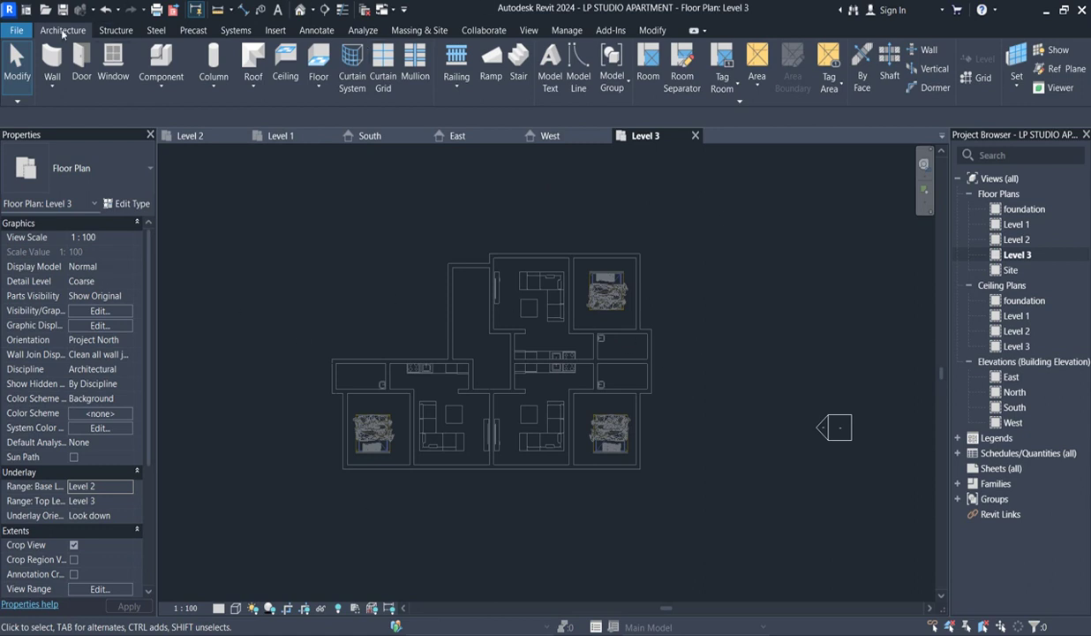
pyautogui.click(254, 84)
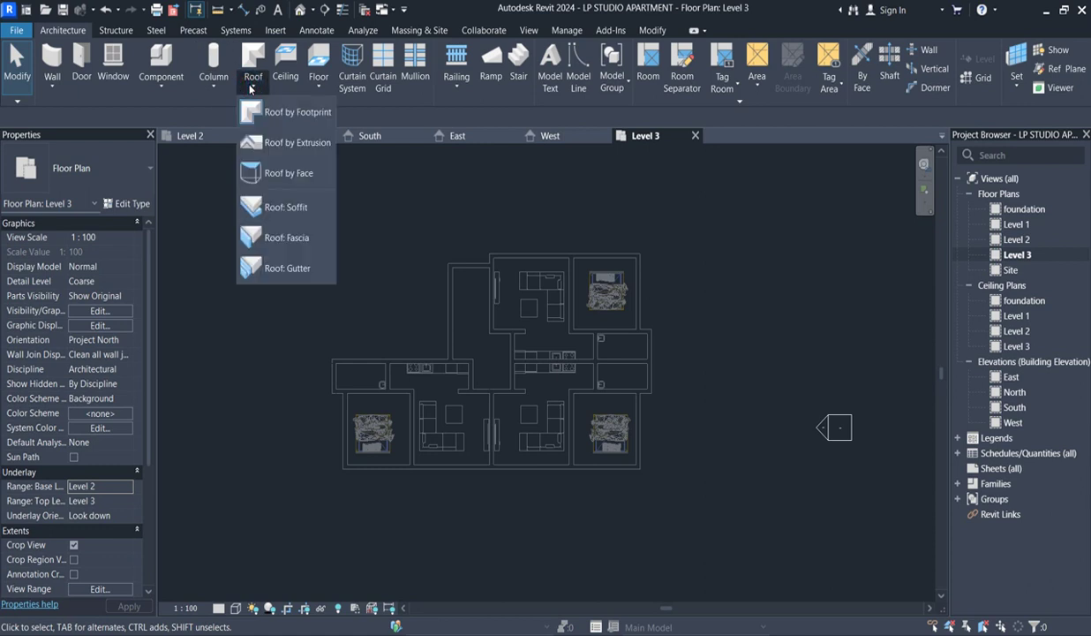
pyautogui.click(274, 109)
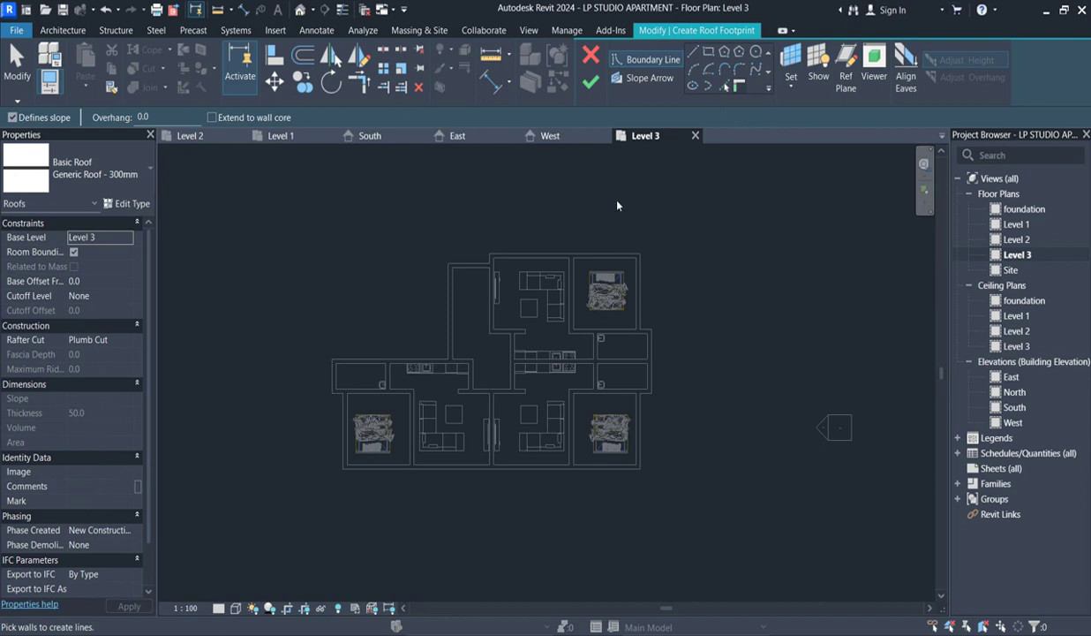
pyautogui.scroll(1, 450, 300)
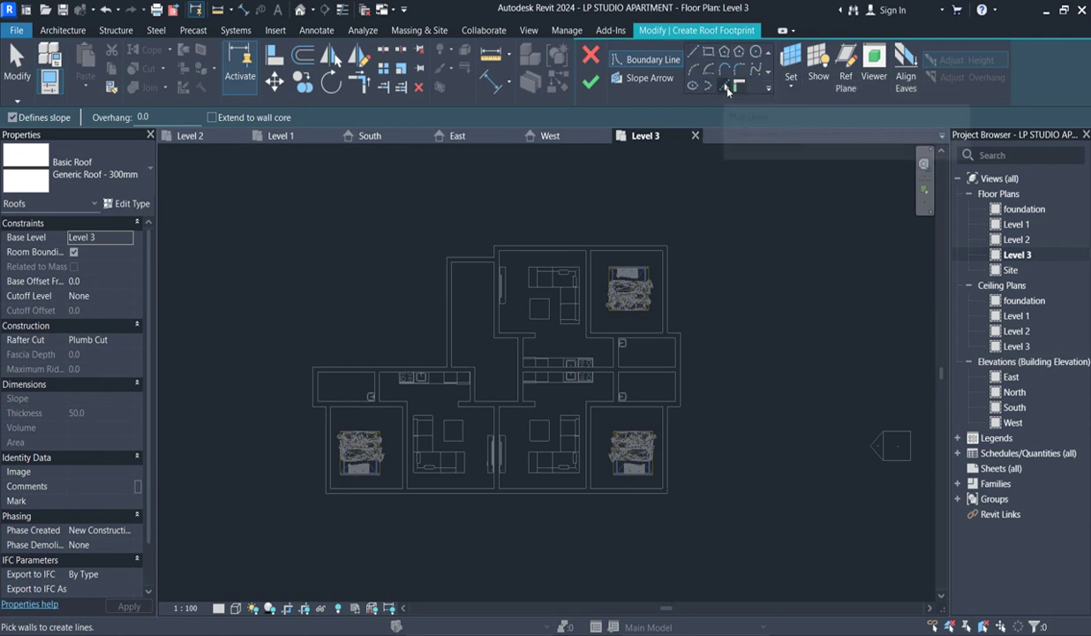
pyautogui.click(724, 86)
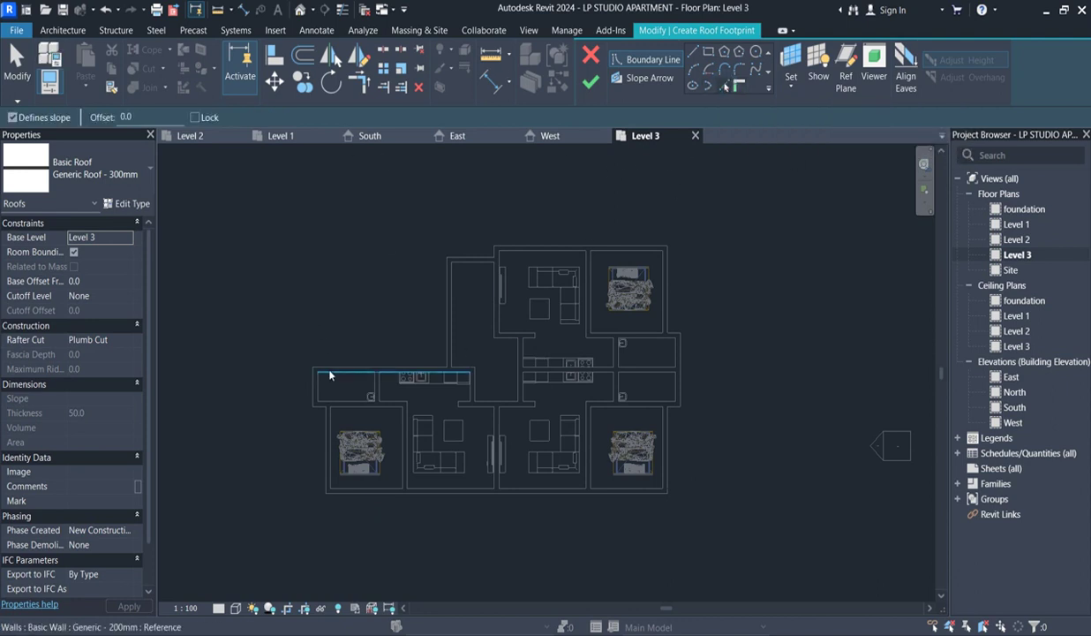
pyautogui.scroll(2, 303, 397)
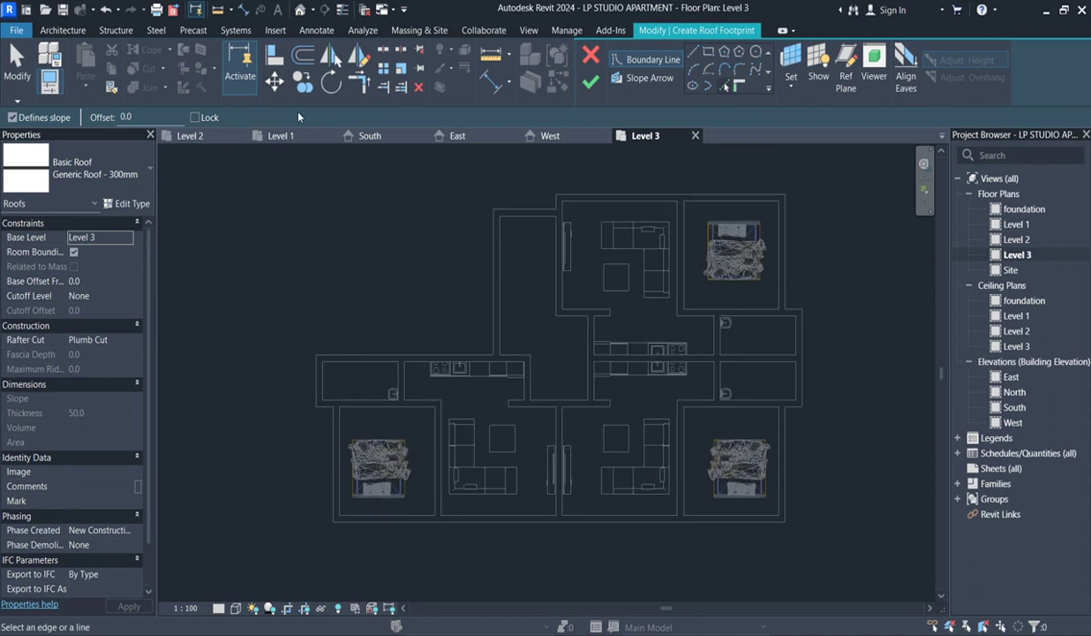
pyautogui.click(303, 55)
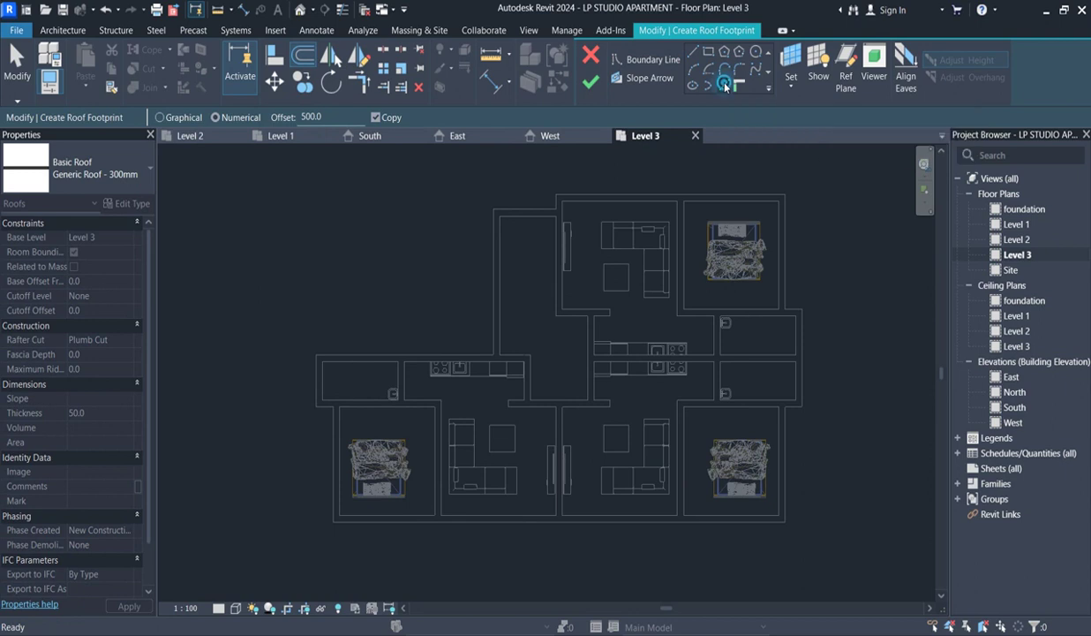
pyautogui.click(725, 86)
pyautogui.moveTo(145, 118); pyautogui.dragTo(120, 117)
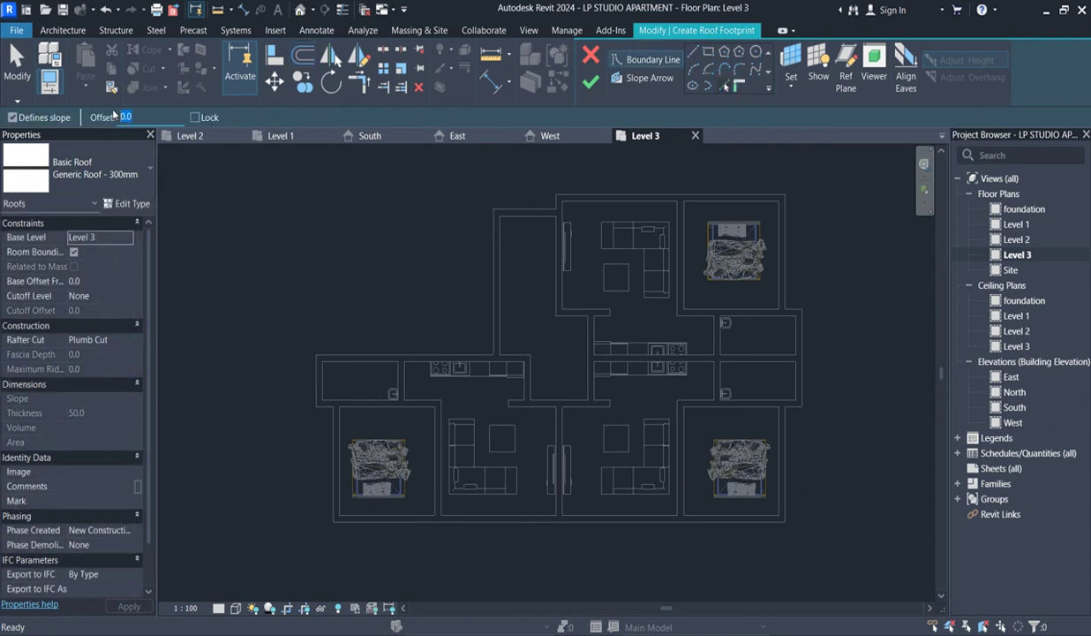
pyautogui.press('Return')
# Add offset roof boundary lines along the west wing's west wall, the short return below it and the southwest bedroom's west wall
pyautogui.scroll(2, 319, 437)
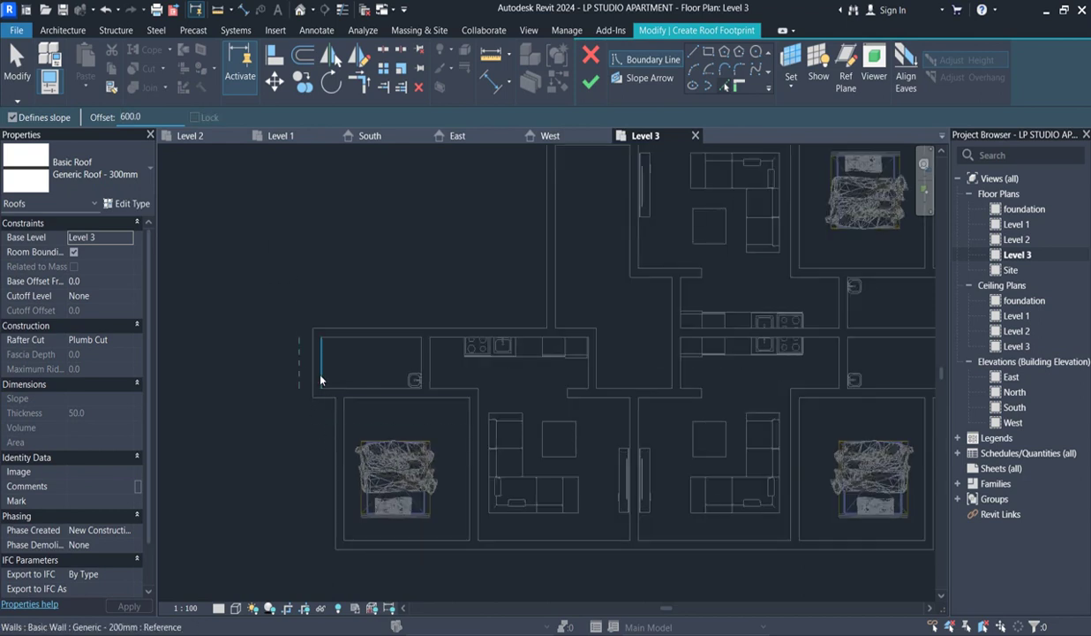
pyautogui.scroll(2, 321, 379)
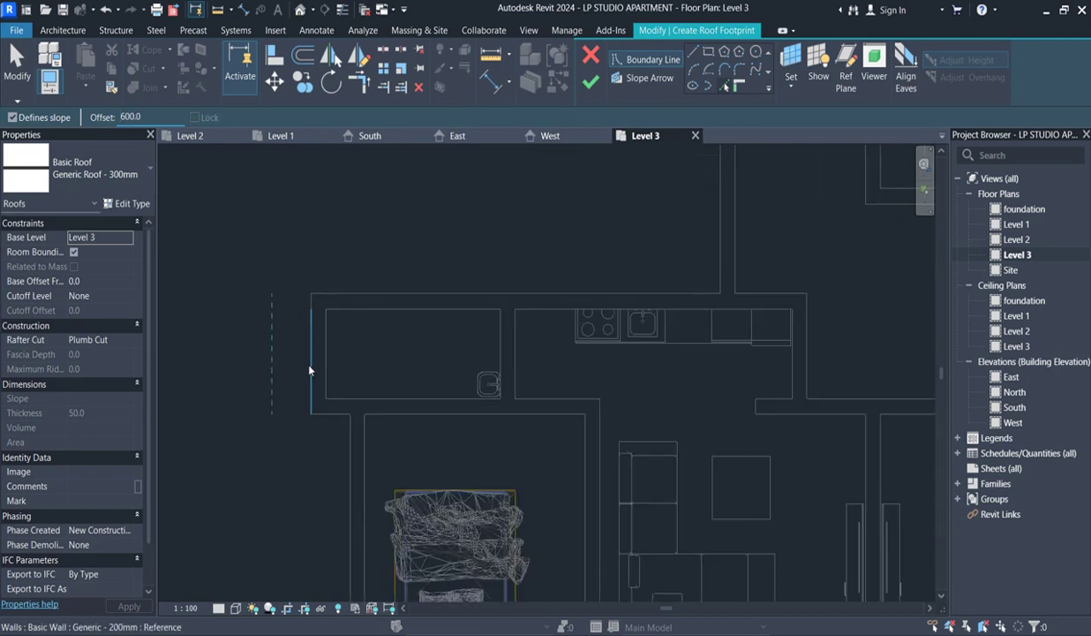
pyautogui.click(300, 351)
pyautogui.scroll(-4, 294, 290)
pyautogui.scroll(3, 281, 371)
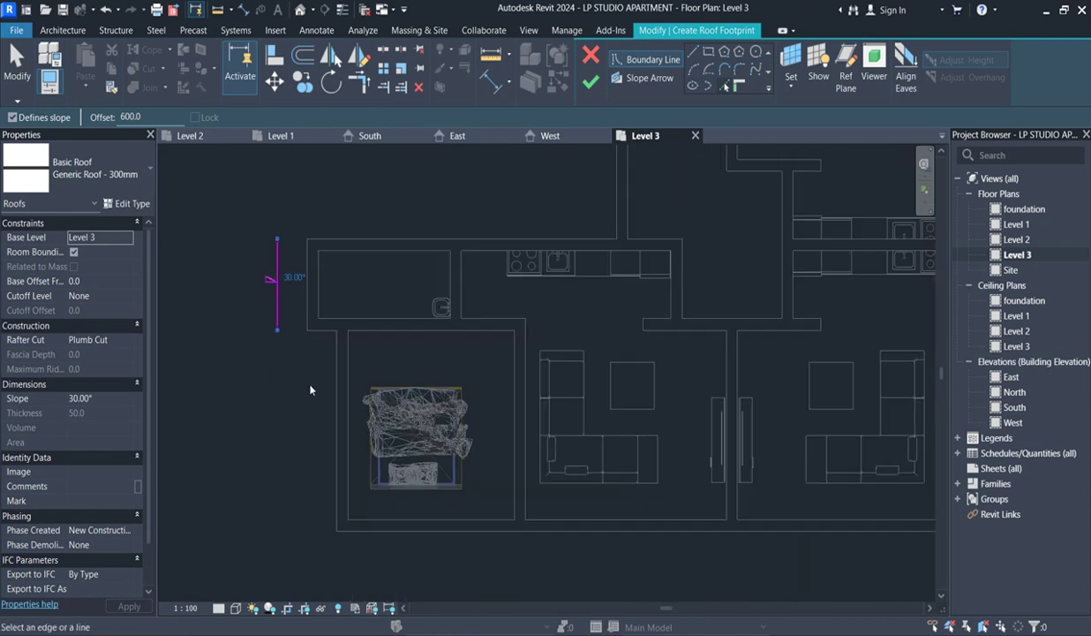
pyautogui.scroll(1, 329, 393)
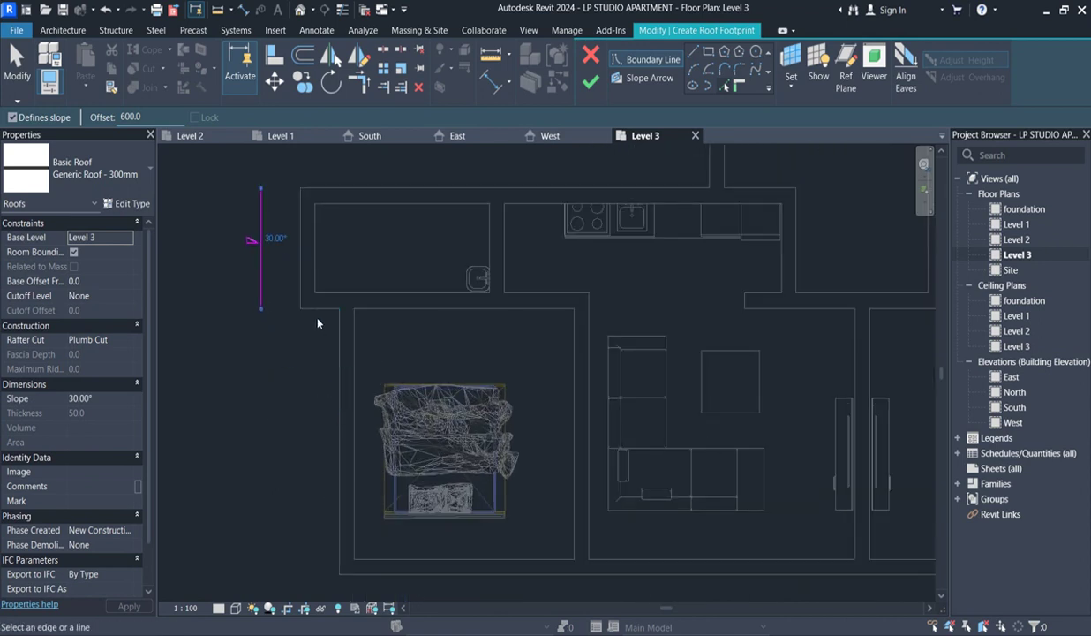
pyautogui.click(318, 319)
pyautogui.click(333, 382)
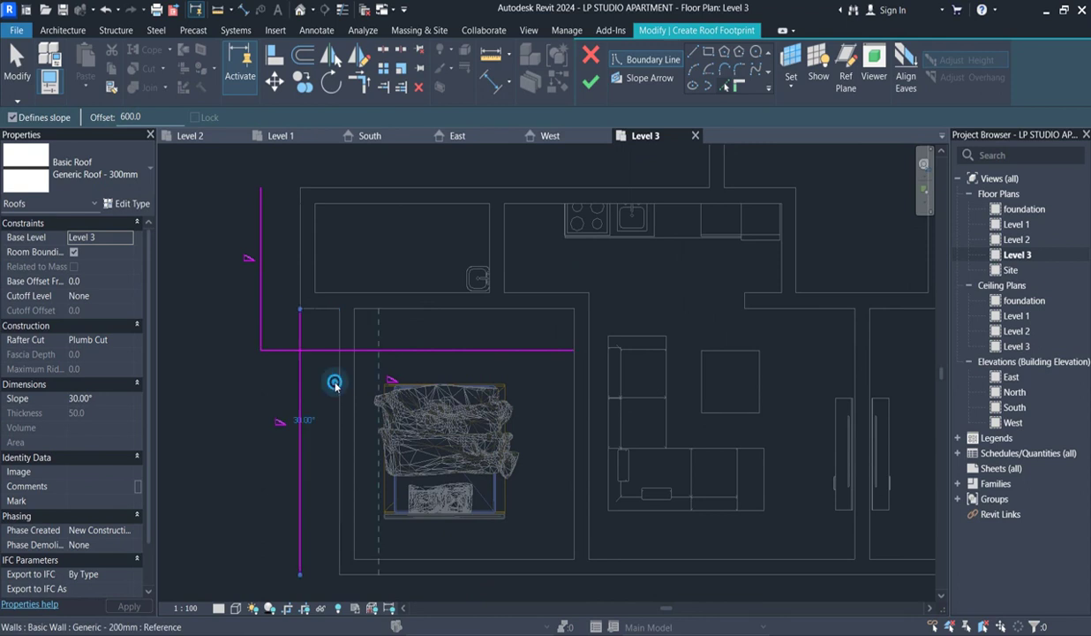
# Add offset roof boundary lines along the full south wall, the southeast bedroom's east wall and the projecting east bathroom wall
pyautogui.scroll(-2, 333, 389)
pyautogui.click(423, 470)
pyautogui.scroll(2, 786, 393)
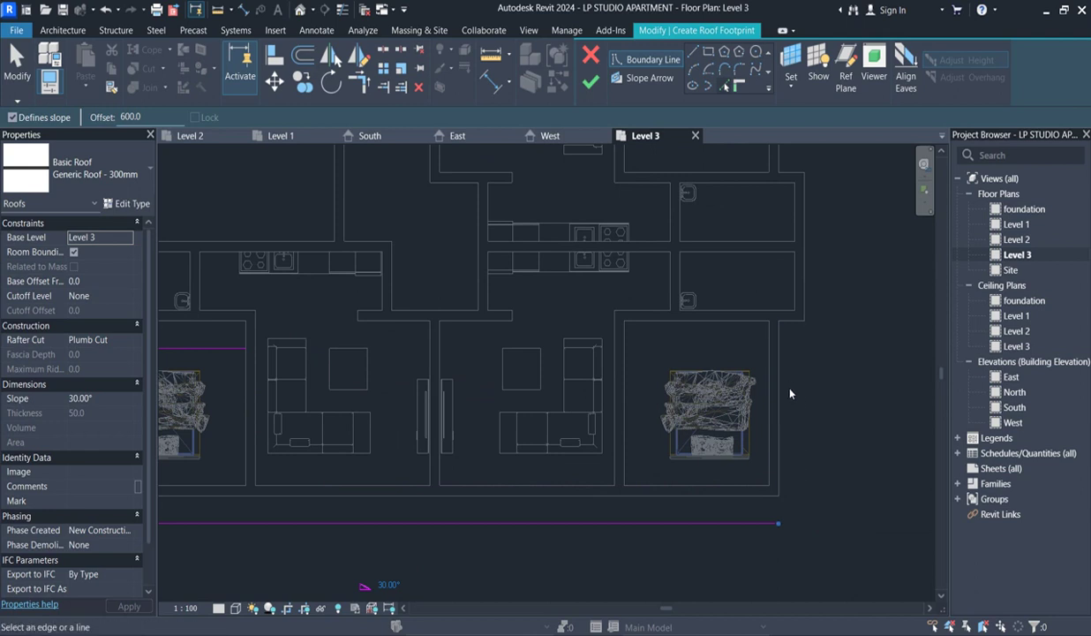
pyautogui.click(784, 449)
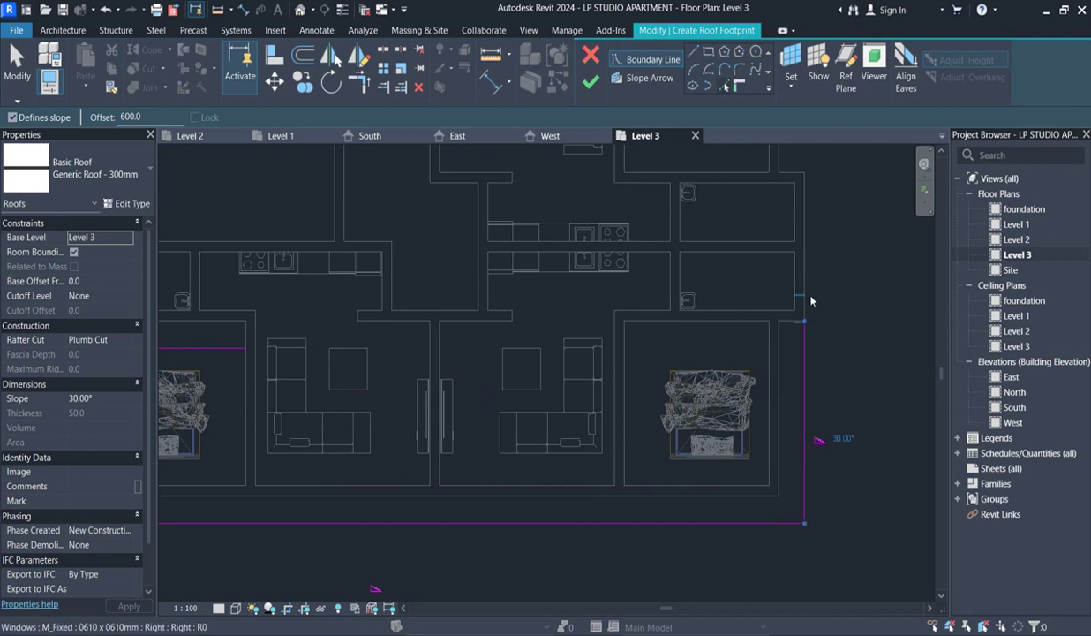
pyautogui.click(781, 266)
# Add offset roof boundary lines along both short returns of the east bathroom projection and the northeast bedroom's east wall
pyautogui.scroll(5, 801, 316)
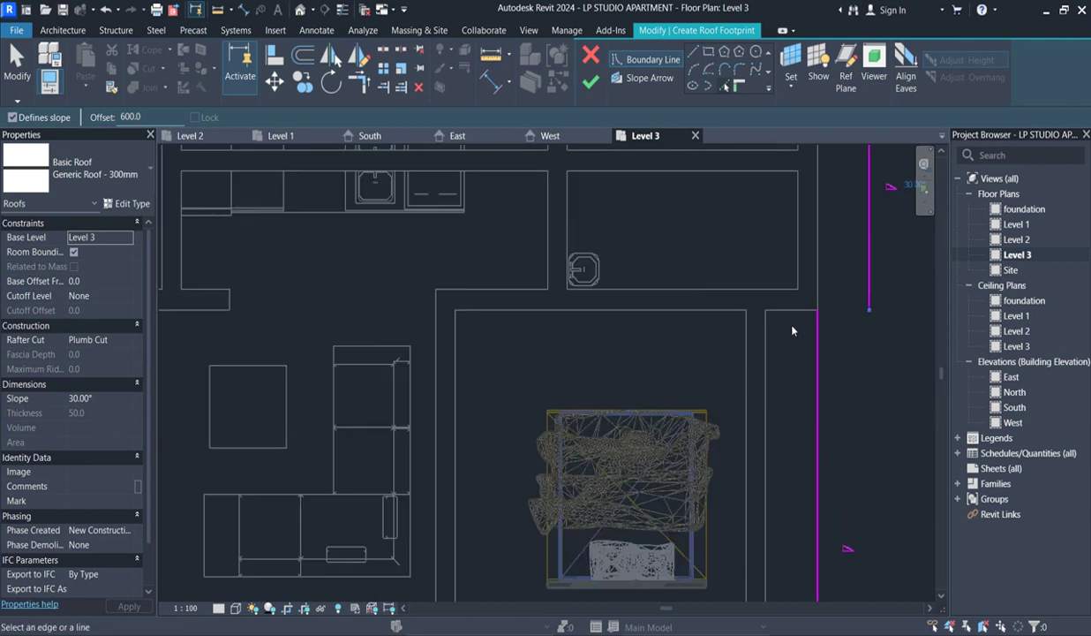
pyautogui.click(788, 321)
pyautogui.scroll(-3, 788, 321)
pyautogui.scroll(-4, 768, 424)
pyautogui.scroll(6, 750, 349)
pyautogui.click(729, 357)
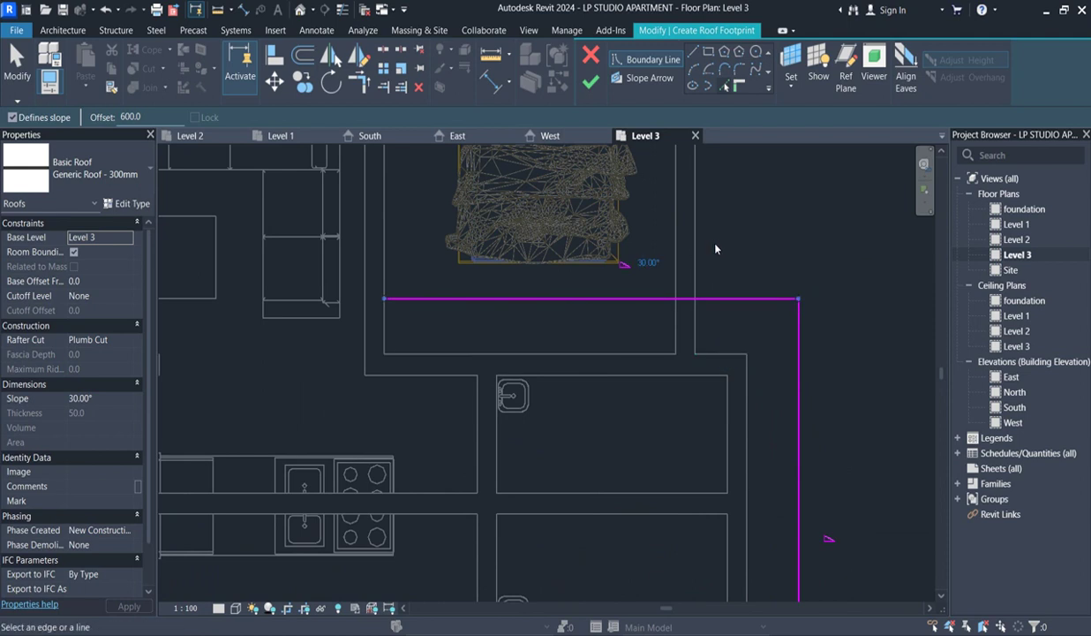
pyautogui.click(698, 256)
pyautogui.scroll(-3, 699, 256)
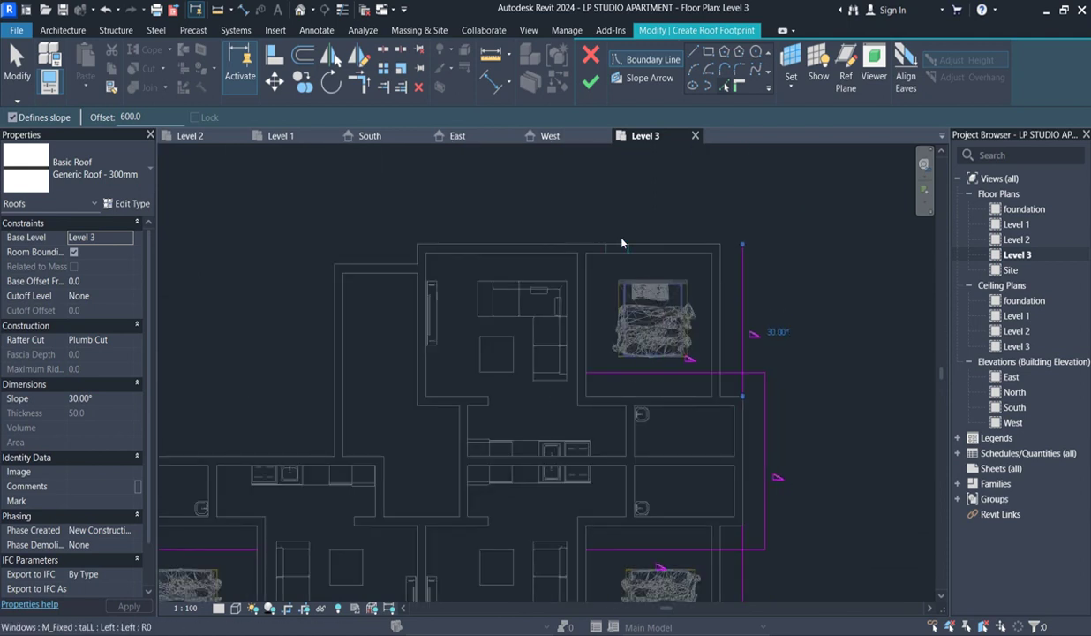
# Add offset roof boundary lines along the northern block's north wall and the north living room's west wall
pyautogui.scroll(2, 599, 228)
pyautogui.click(621, 238)
pyautogui.scroll(-3, 523, 324)
pyautogui.scroll(3, 453, 253)
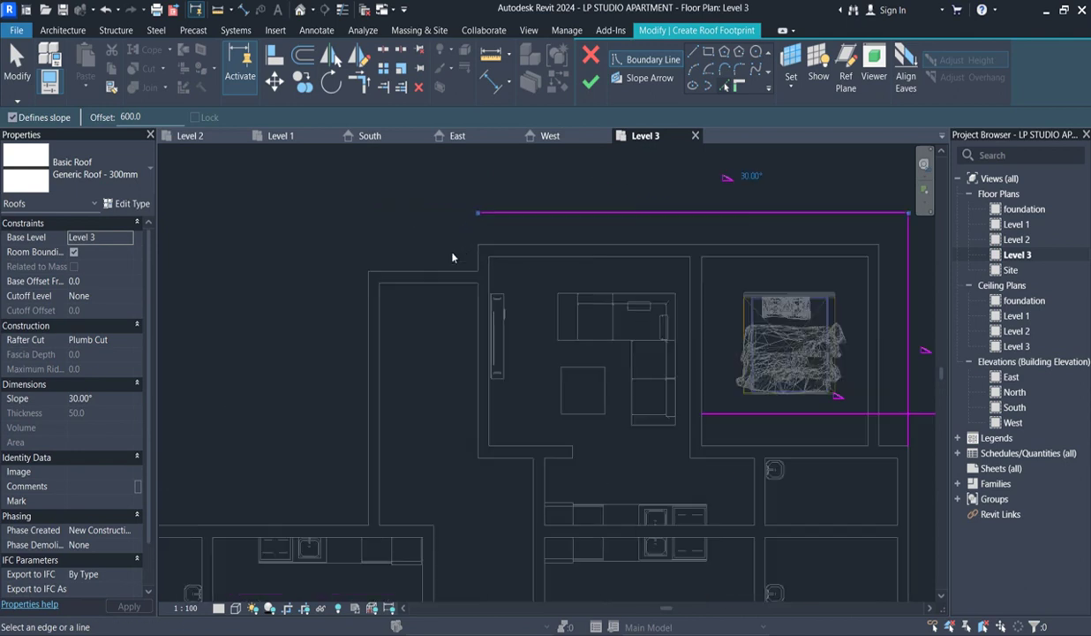
pyautogui.scroll(2, 468, 252)
pyautogui.scroll(-4, 477, 254)
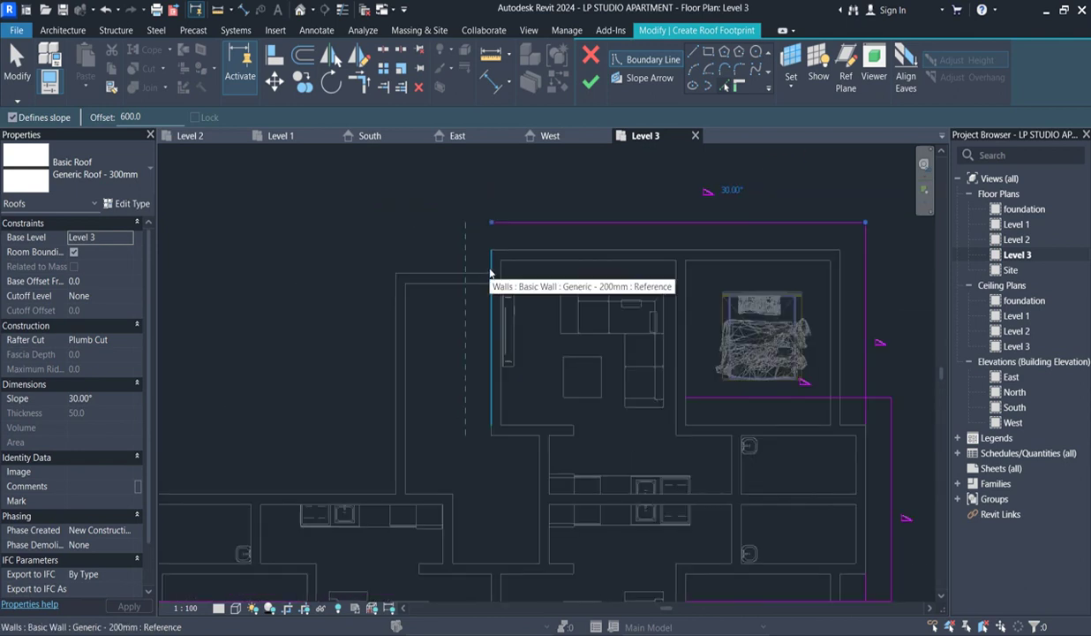
pyautogui.scroll(2, 481, 246)
pyautogui.scroll(2, 481, 245)
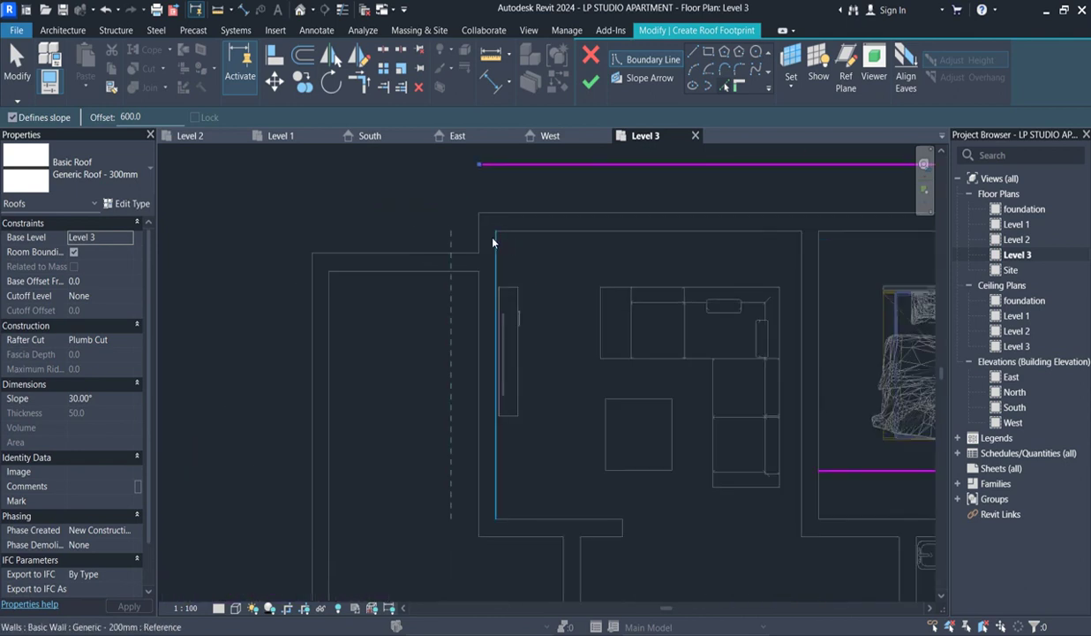
pyautogui.click(477, 234)
pyautogui.scroll(-3, 437, 238)
pyautogui.scroll(-3, 280, 385)
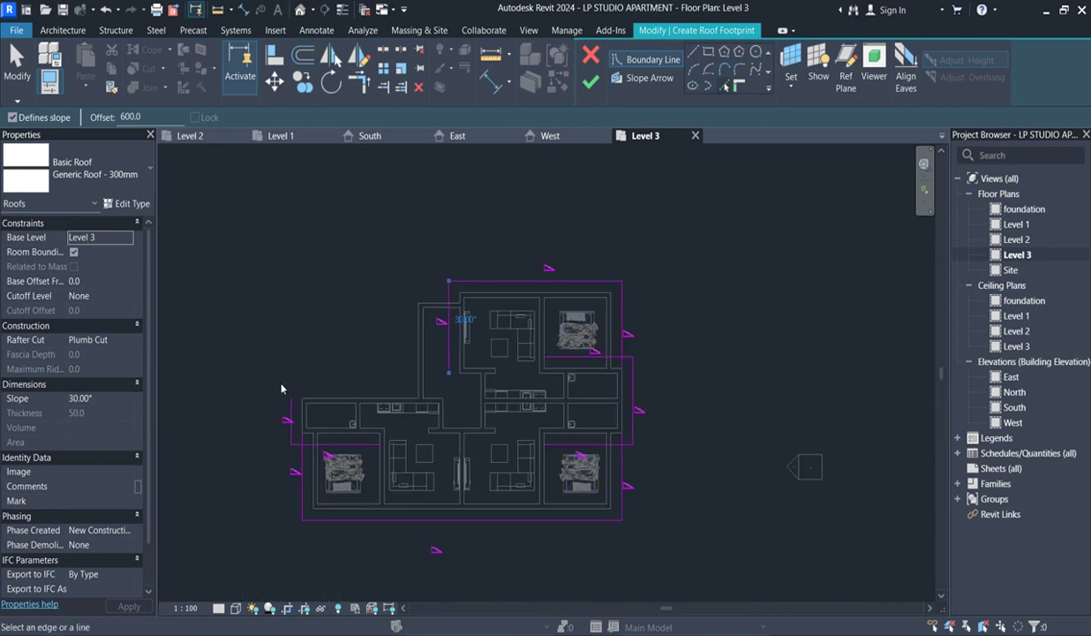
# Add an offset roof boundary line along the north wall of the west wing
pyautogui.scroll(3, 358, 419)
pyautogui.click(357, 414)
pyautogui.scroll(-3, 426, 300)
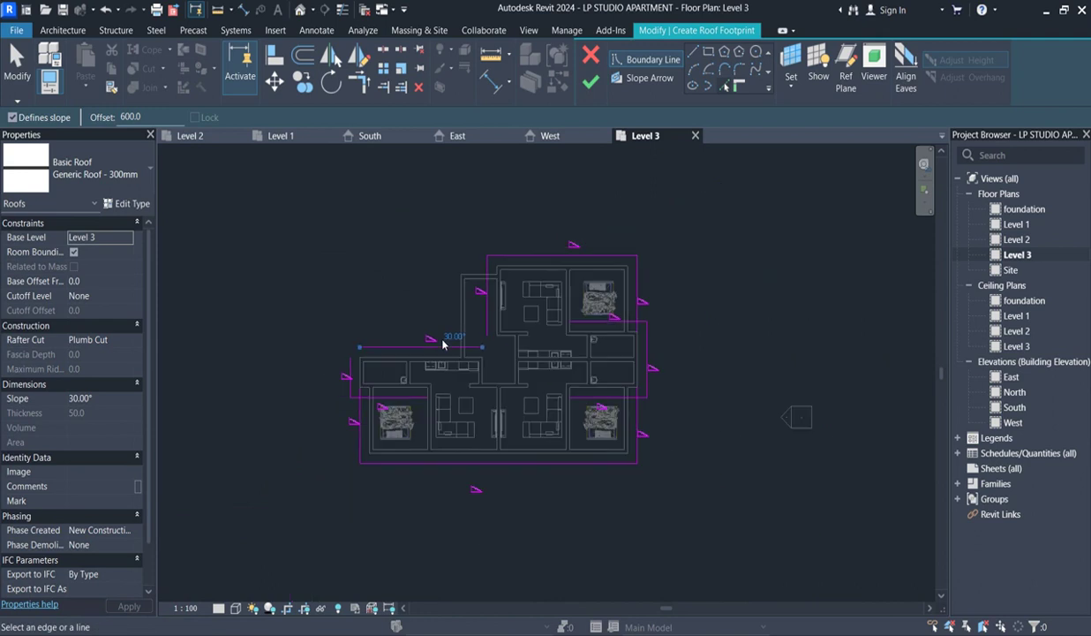
# Trim the west wing's north boundary line into corners with the northern block's west line and the wing's own west line
pyautogui.click(358, 79)
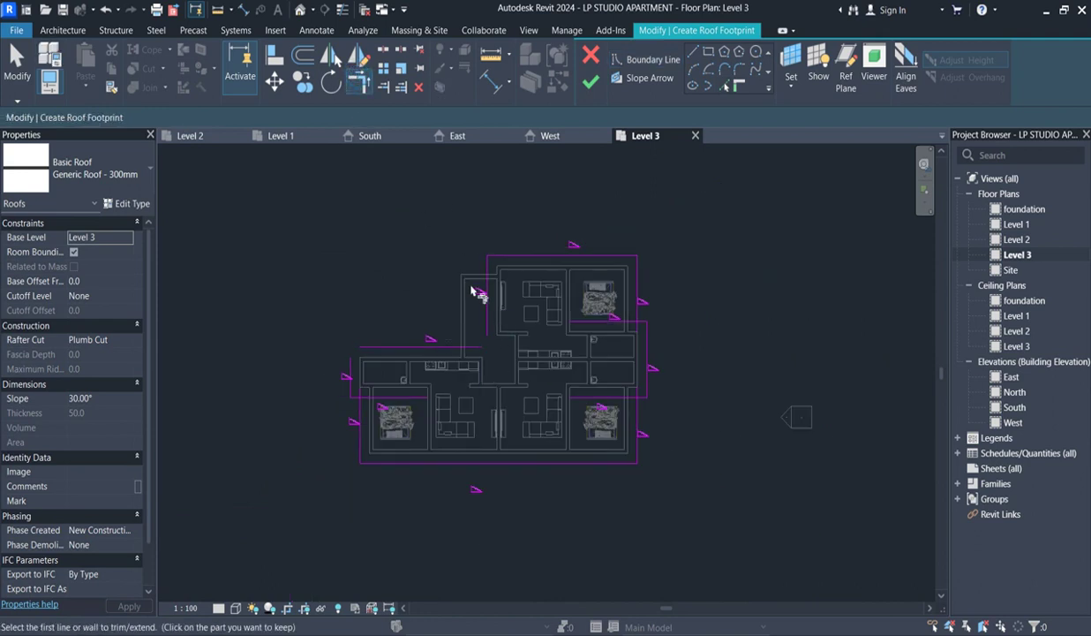
pyautogui.click(488, 315)
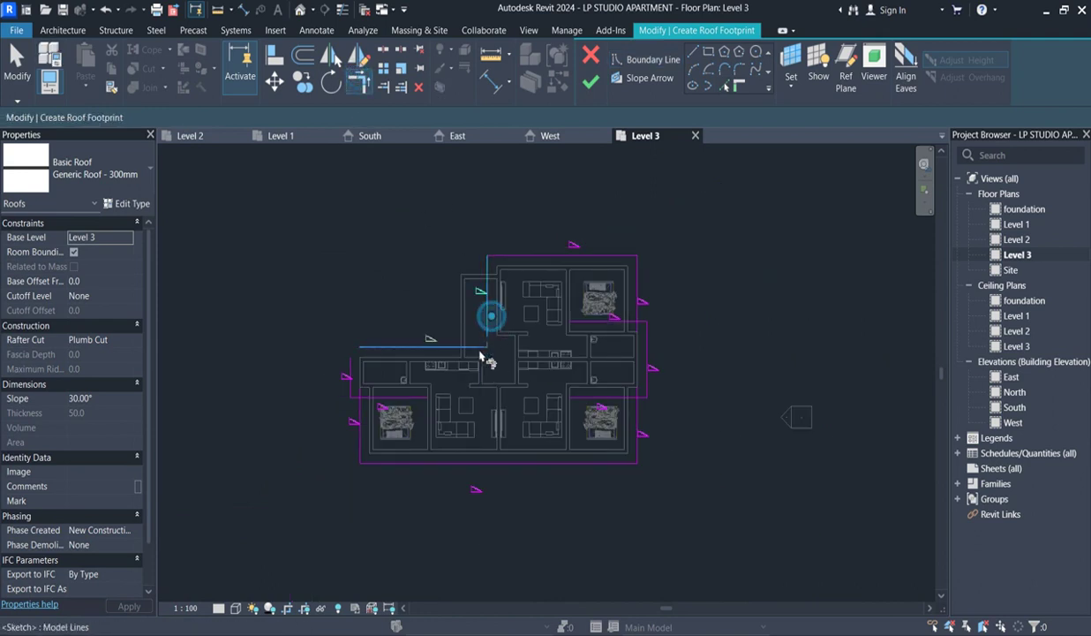
pyautogui.click(352, 348)
pyautogui.press('t')
pyautogui.press('r')
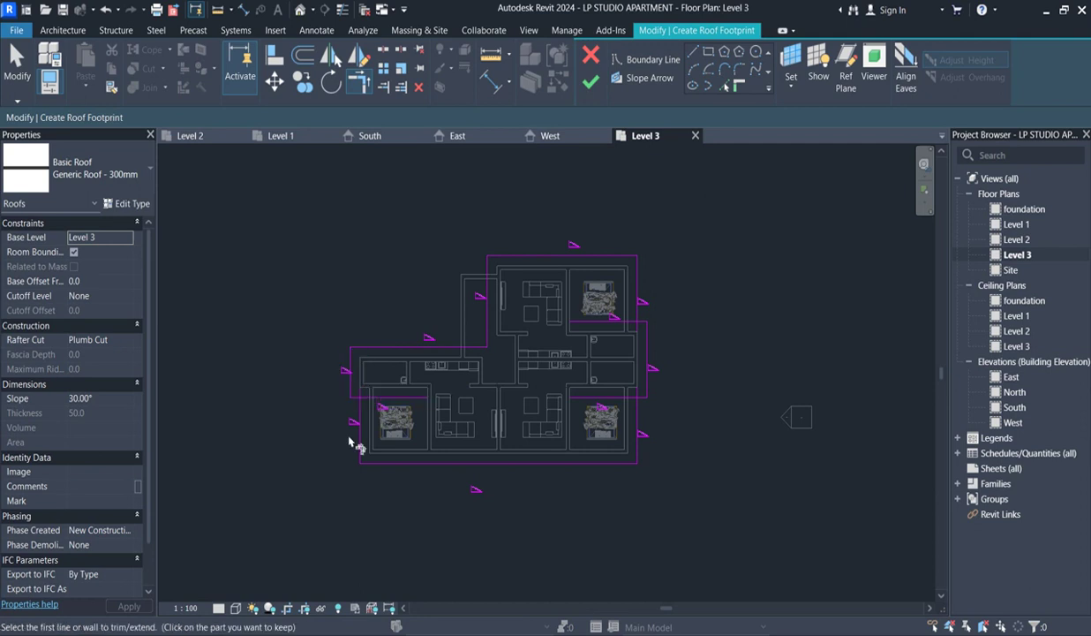
# Trim the short return boundary line below the west bathroom into a corner with the southwest bedroom's west line
pyautogui.scroll(8, 357, 433)
pyautogui.click(363, 458)
pyautogui.click(390, 485)
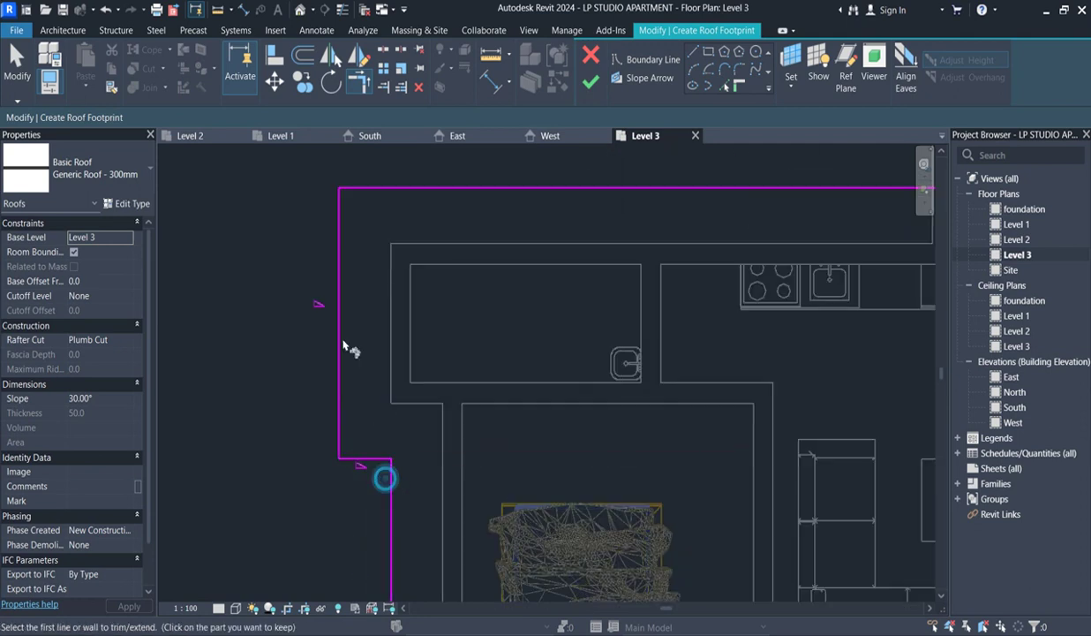
# Trim both return lines of the east bathroom projection into corners with the southeast and northeast bedrooms' east boundary lines
pyautogui.scroll(-8, 356, 361)
pyautogui.scroll(3, 616, 378)
pyautogui.scroll(4, 654, 351)
pyautogui.click(629, 320)
pyautogui.click(623, 309)
pyautogui.scroll(-4, 582, 474)
pyautogui.scroll(3, 603, 261)
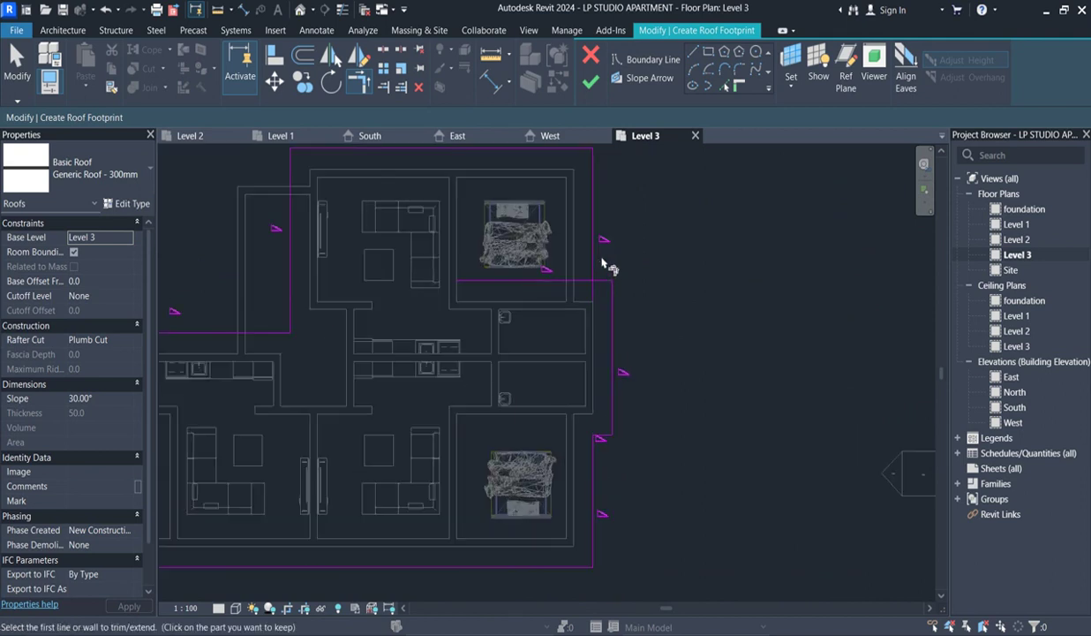
pyautogui.click(600, 287)
pyautogui.click(591, 269)
pyautogui.scroll(-4, 575, 300)
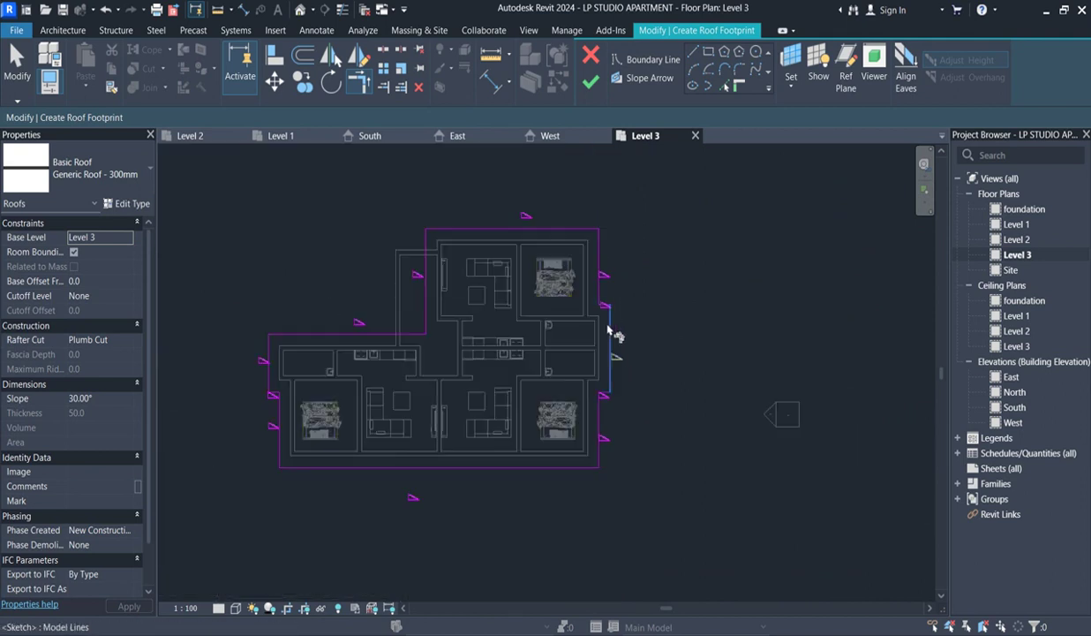
pyautogui.scroll(1, 487, 243)
pyautogui.rightClick(492, 228)
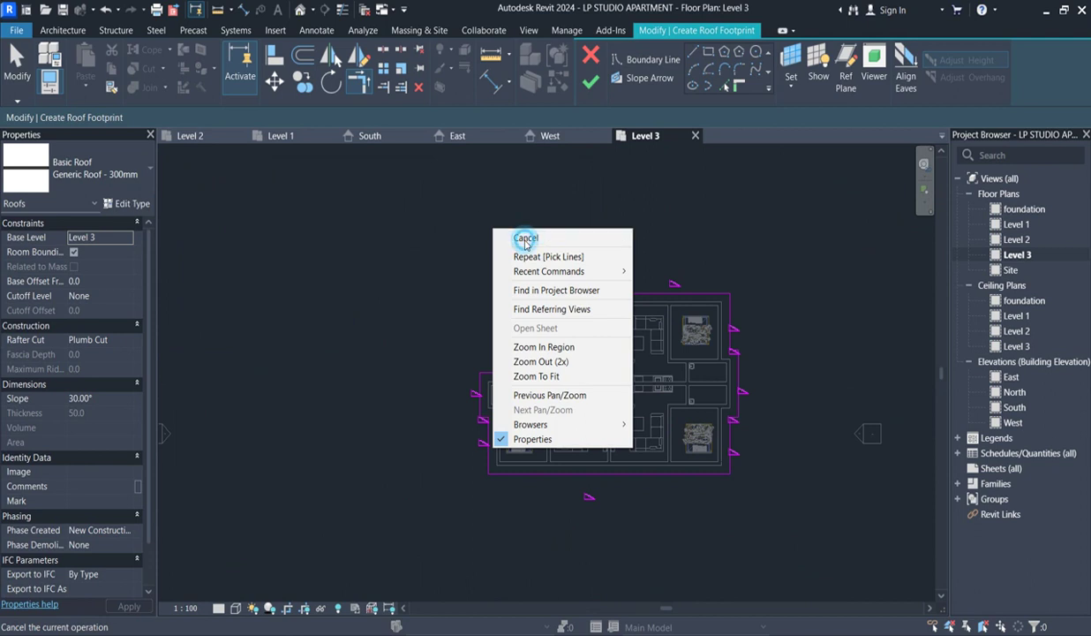
pyautogui.click(525, 238)
# Examine the whole roof footprint boundary around the building for open corners and leftover lines
pyautogui.scroll(-3, 433, 380)
pyautogui.scroll(2, 433, 382)
pyautogui.scroll(2, 433, 380)
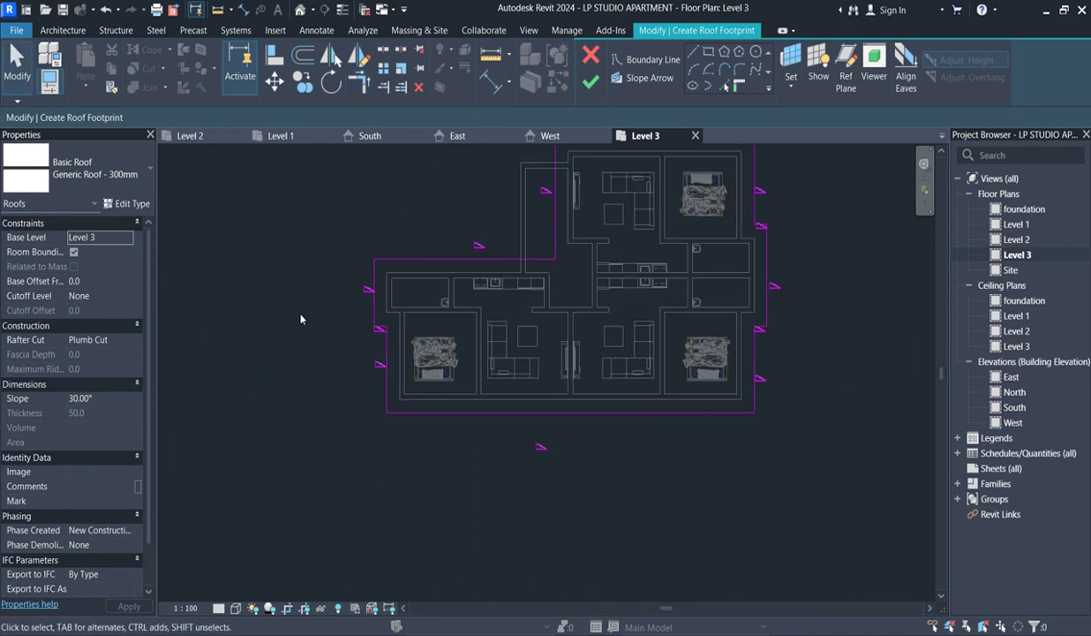
pyautogui.scroll(-2, 511, 318)
pyautogui.scroll(5, 546, 290)
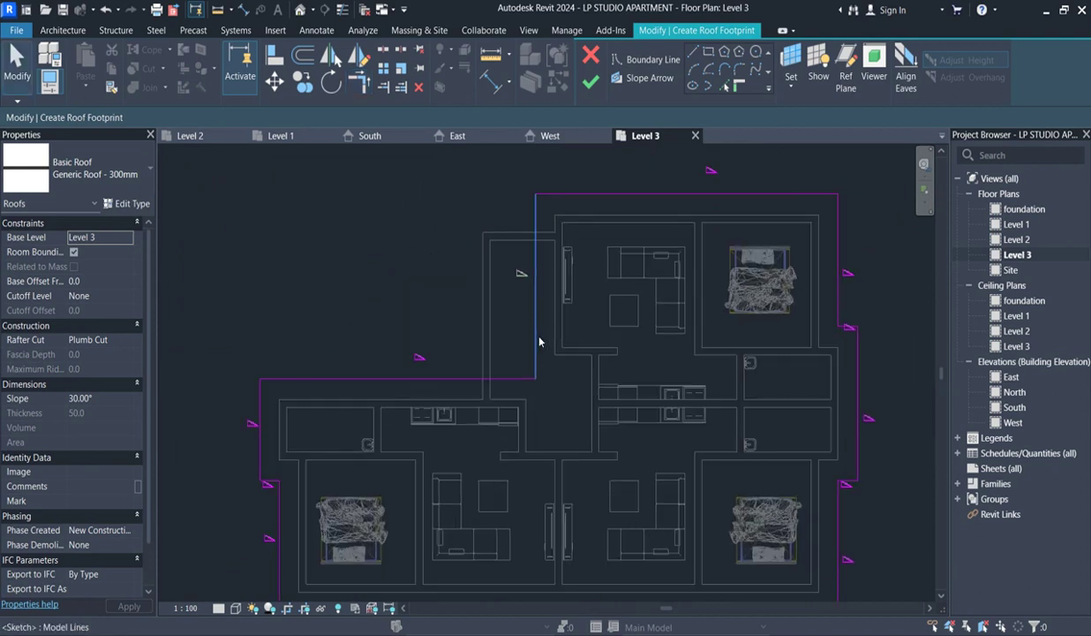
pyautogui.scroll(-5, 429, 340)
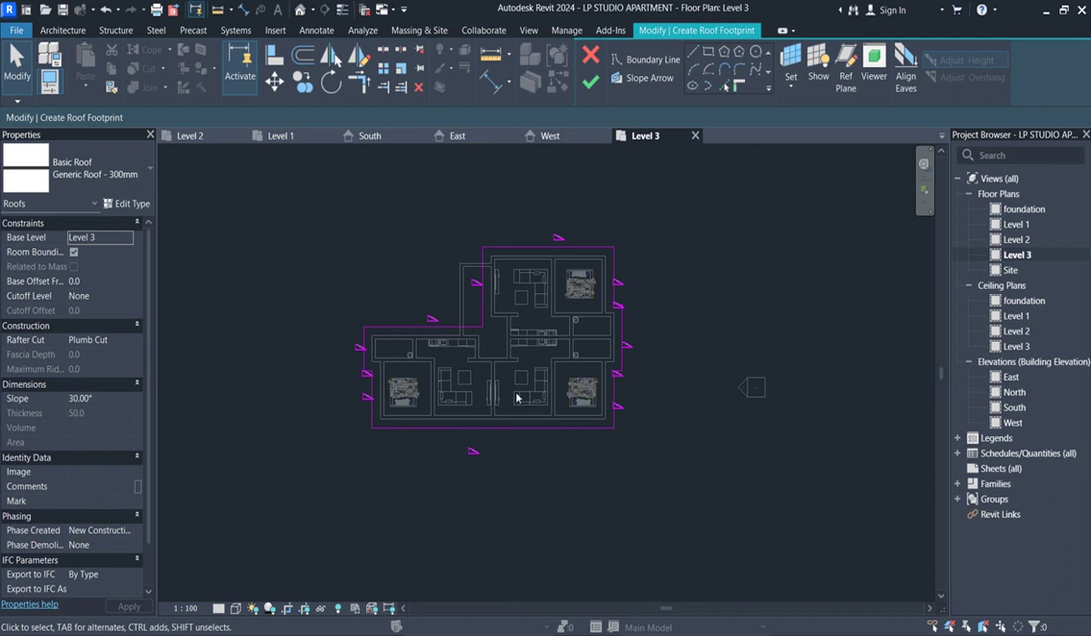
pyautogui.scroll(1, 495, 281)
pyautogui.scroll(-3, 571, 338)
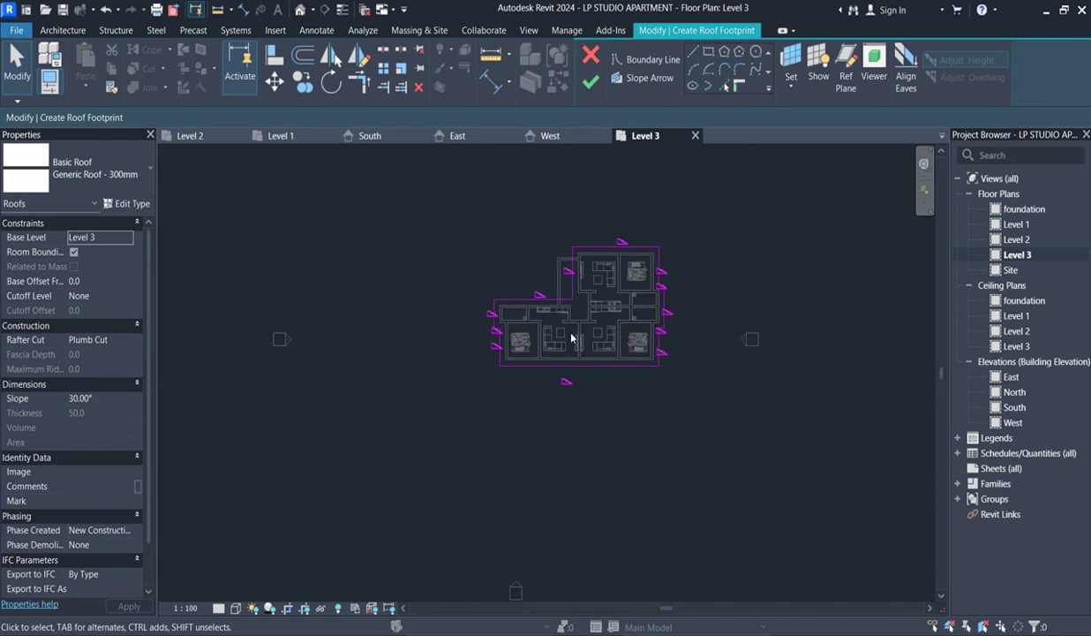
pyautogui.scroll(2, 695, 356)
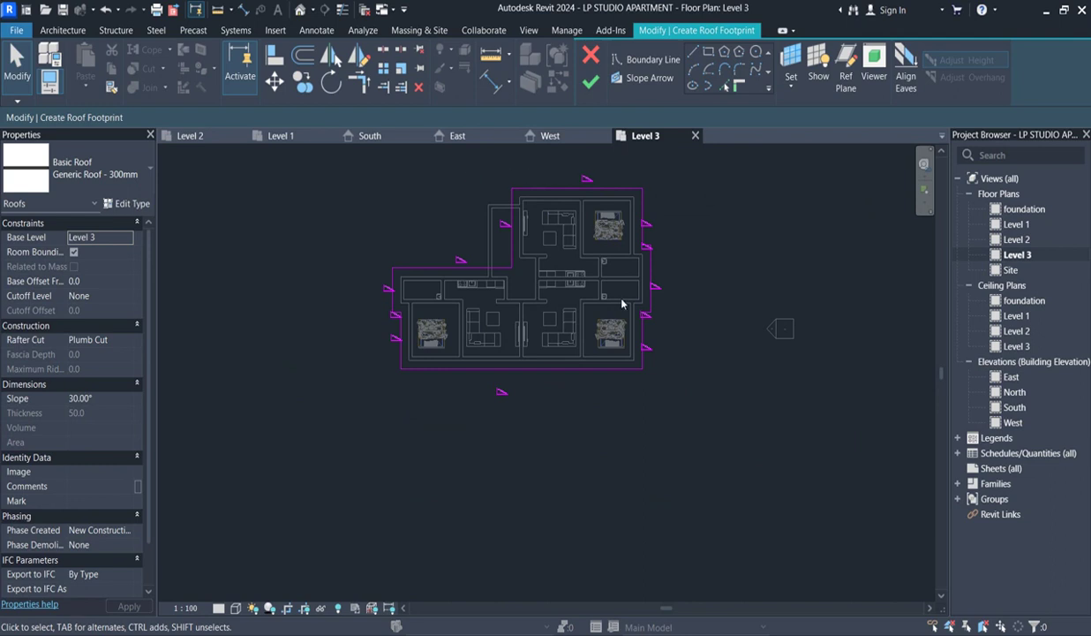
# Finish the roof footprint sketch and examine the roof in the Site plan and the South and West elevations
pyautogui.scroll(5, 622, 303)
pyautogui.scroll(-3, 654, 301)
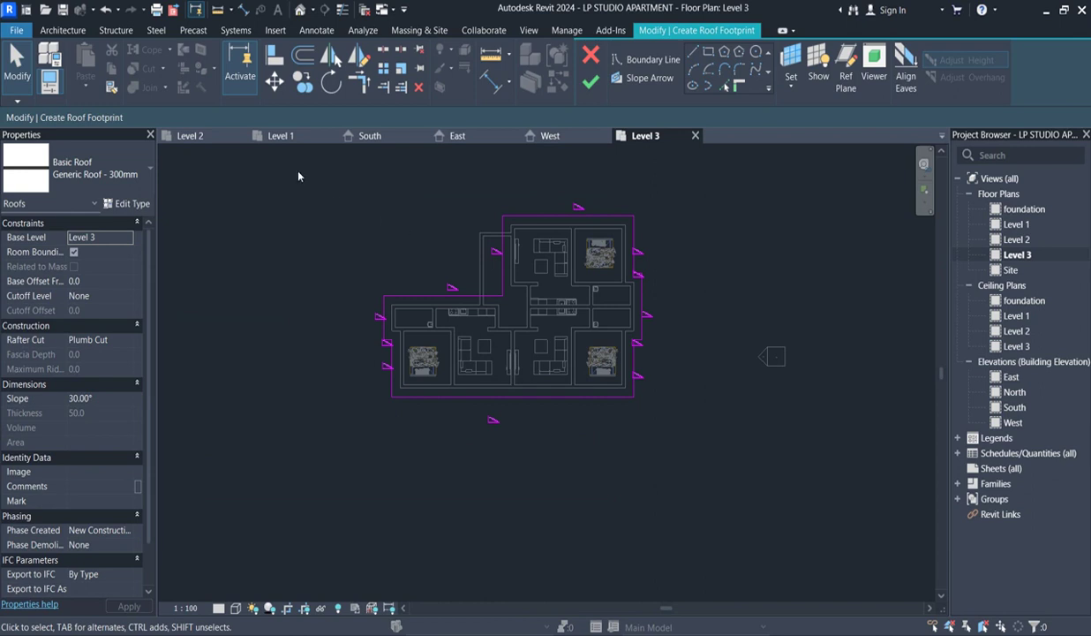
pyautogui.click(592, 80)
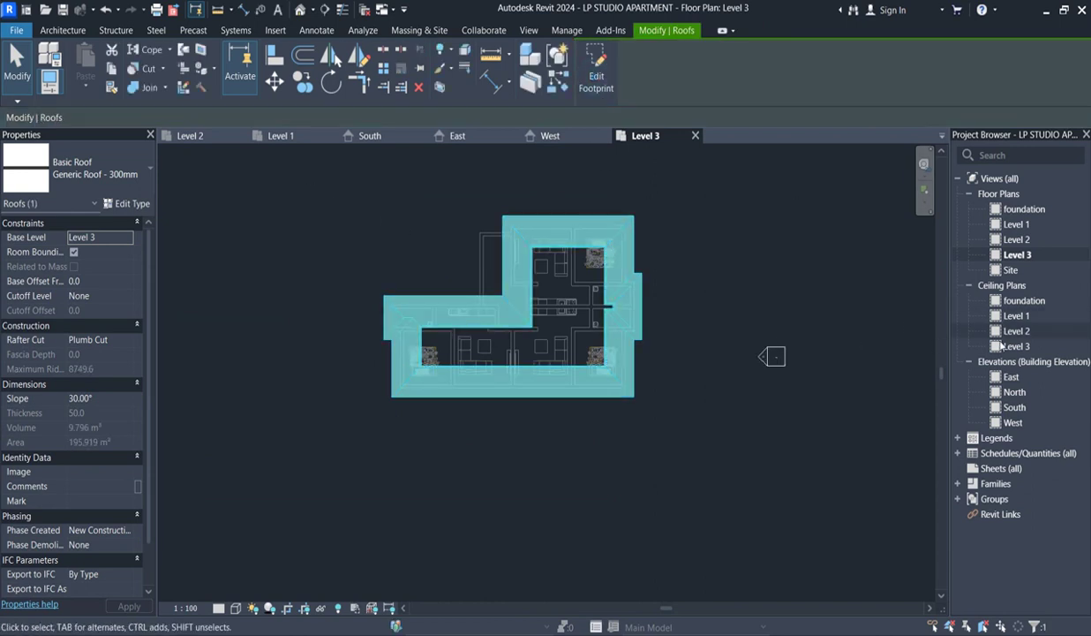
pyautogui.doubleClick(1011, 269)
pyautogui.click(615, 233)
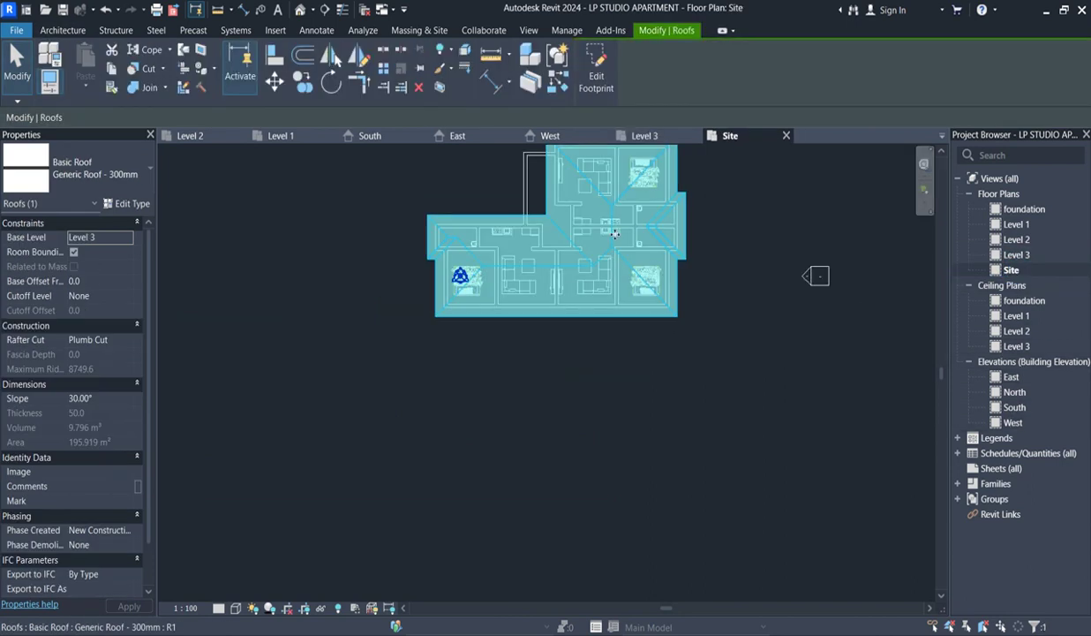
pyautogui.click(633, 439)
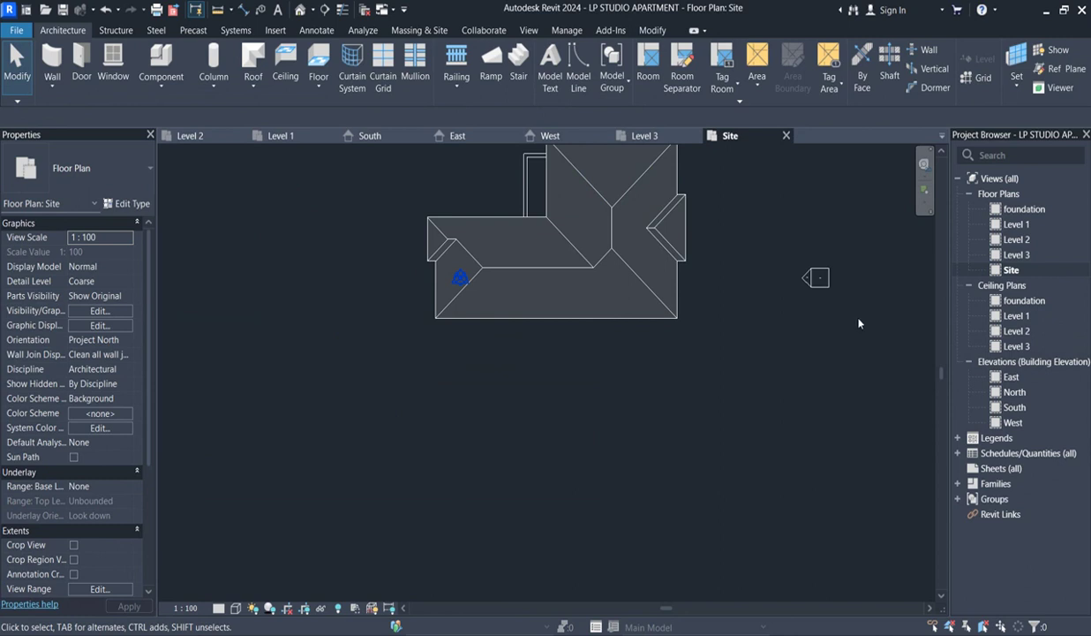
pyautogui.doubleClick(1014, 407)
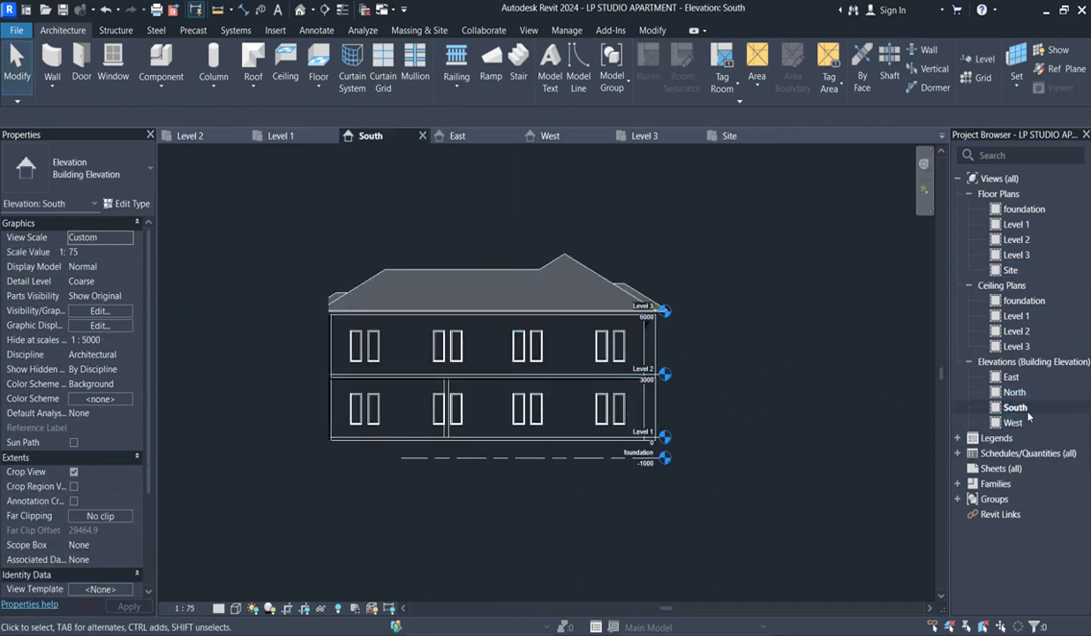
pyautogui.doubleClick(1024, 424)
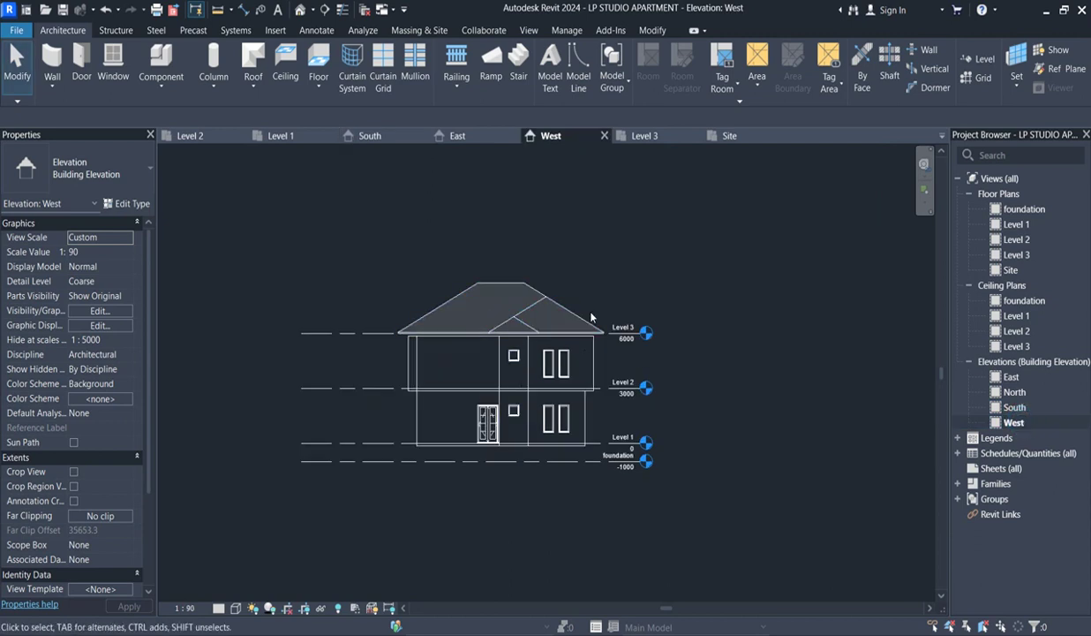
# Edit the roof footprint in the Site floor plan and turn off slope definition for all boundary lines
pyautogui.click(525, 309)
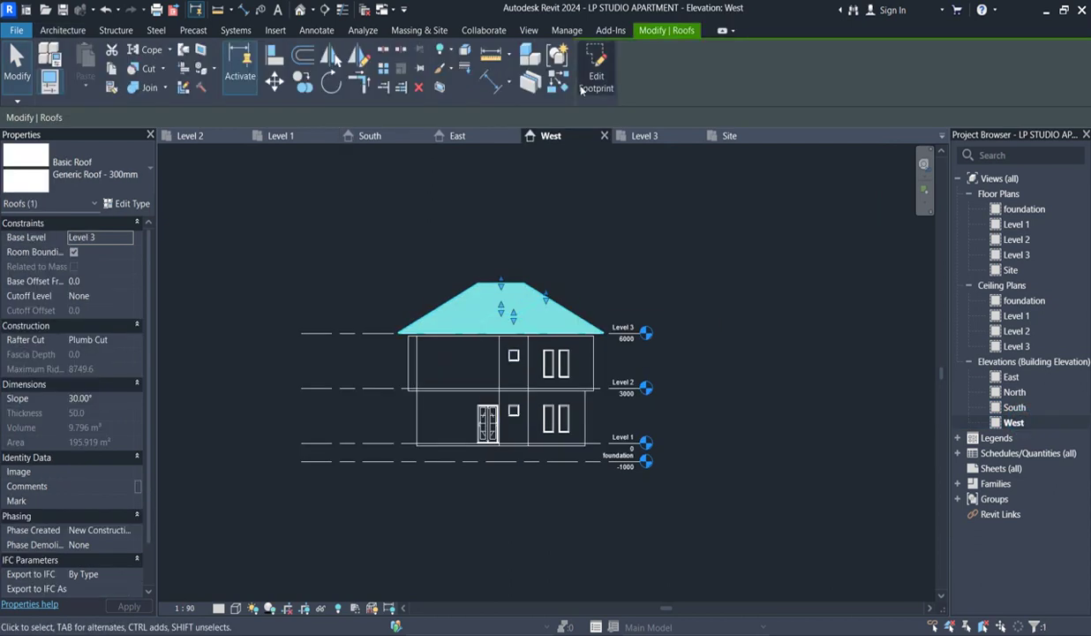
pyautogui.click(596, 78)
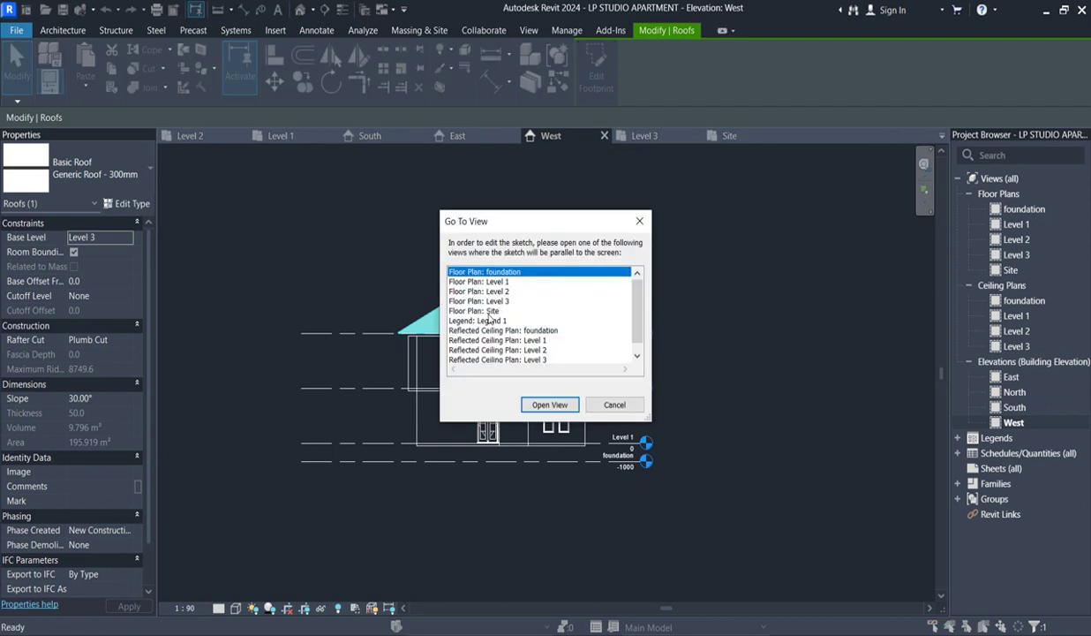
pyautogui.click(490, 312)
pyautogui.click(549, 403)
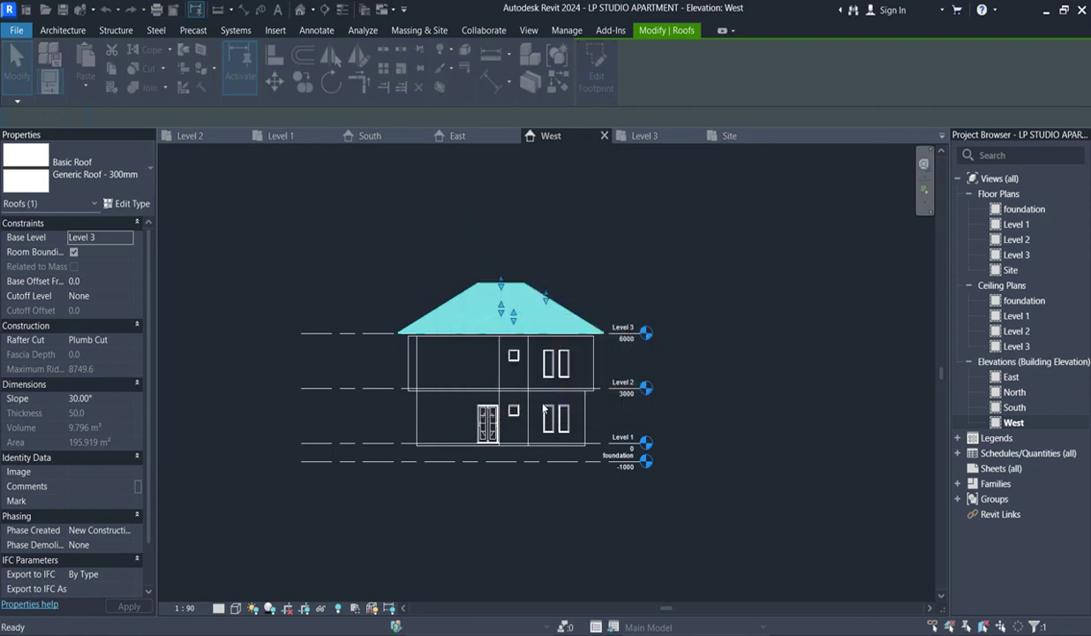
pyautogui.moveTo(378, 183)
pyautogui.mouseDown()
pyautogui.moveTo(608, 360)
pyautogui.moveTo(593, 356)
pyautogui.mouseUp()
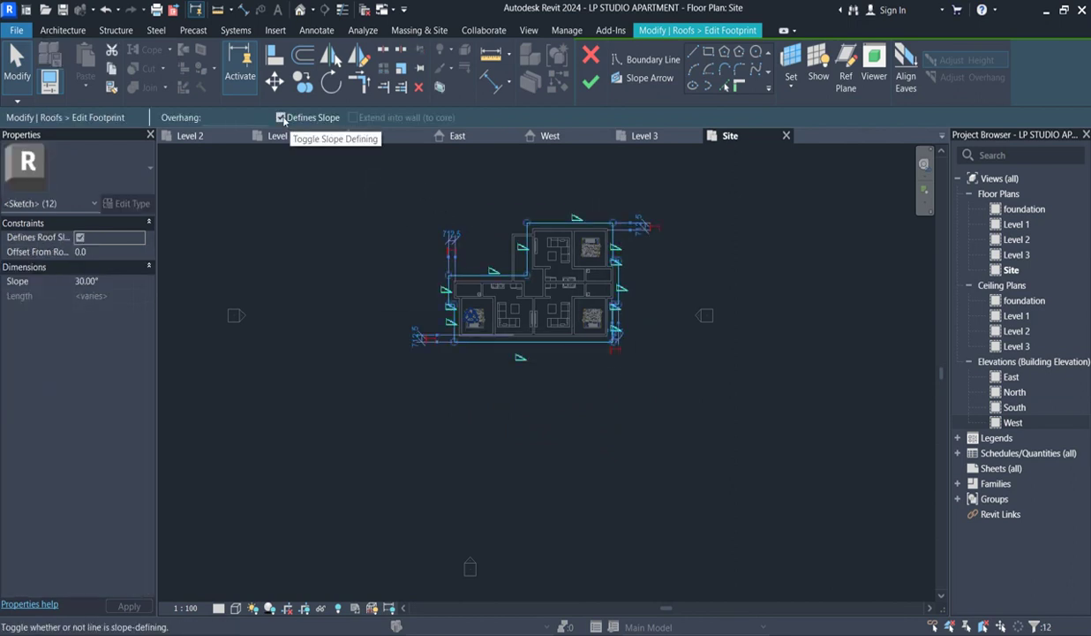
pyautogui.click(667, 258)
pyautogui.scroll(3, 625, 298)
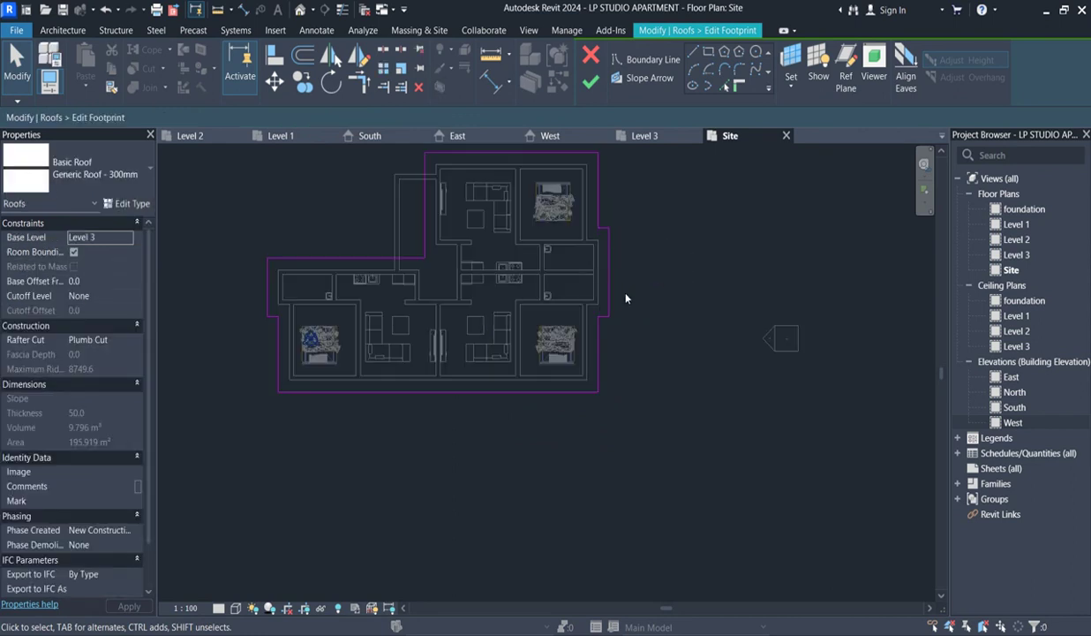
# Make the outer boundary line of the east bathroom projection slope-defining and finish the footprint edit in the South elevation
pyautogui.click(607, 274)
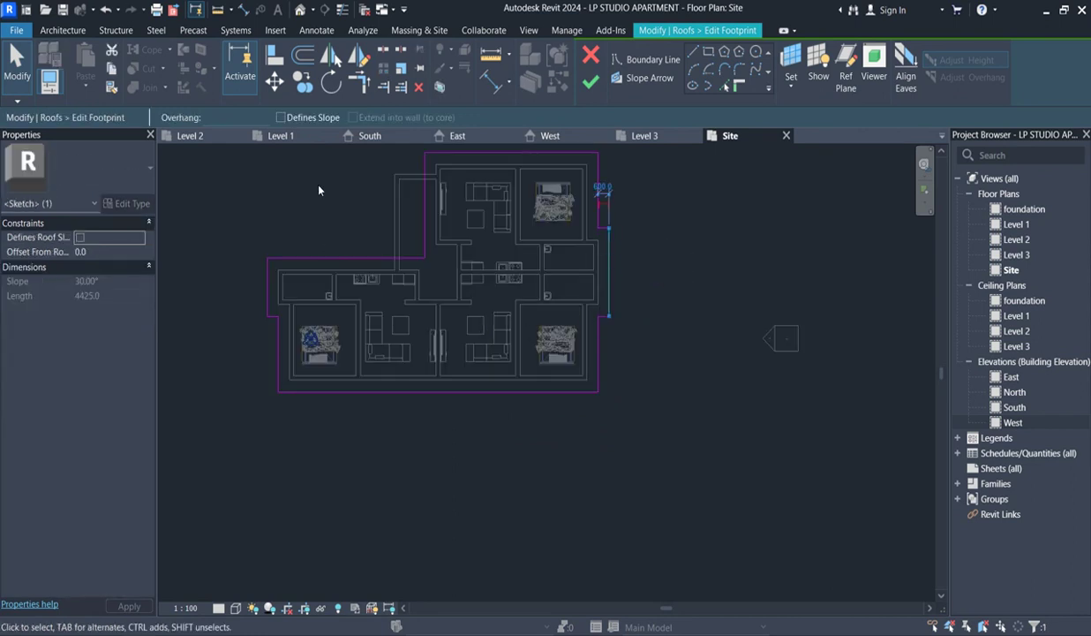
pyautogui.click(288, 120)
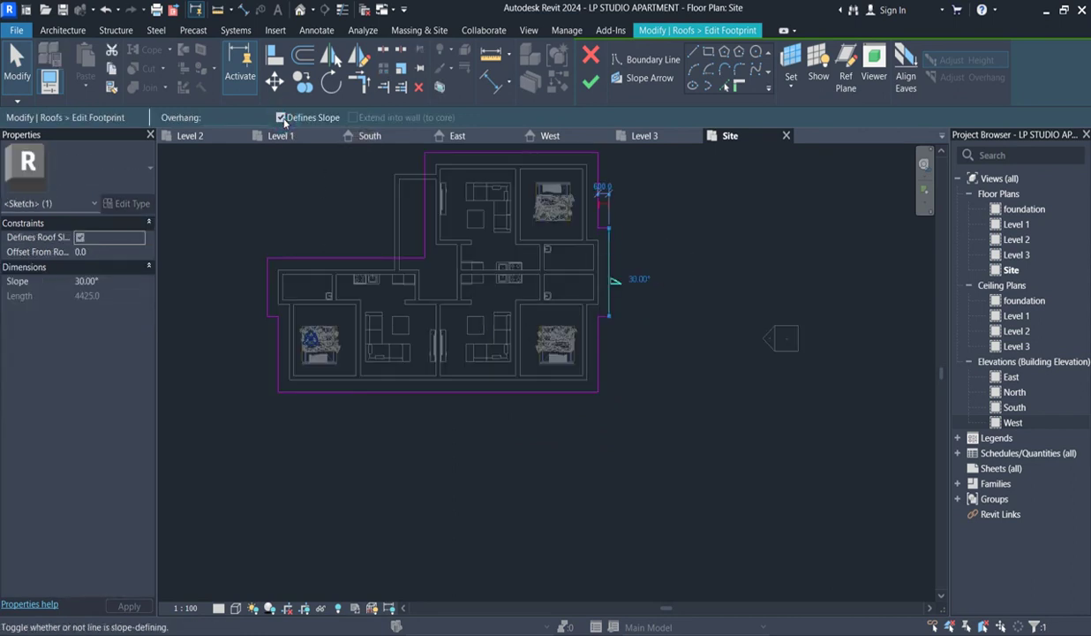
pyautogui.click(676, 246)
pyautogui.click(613, 257)
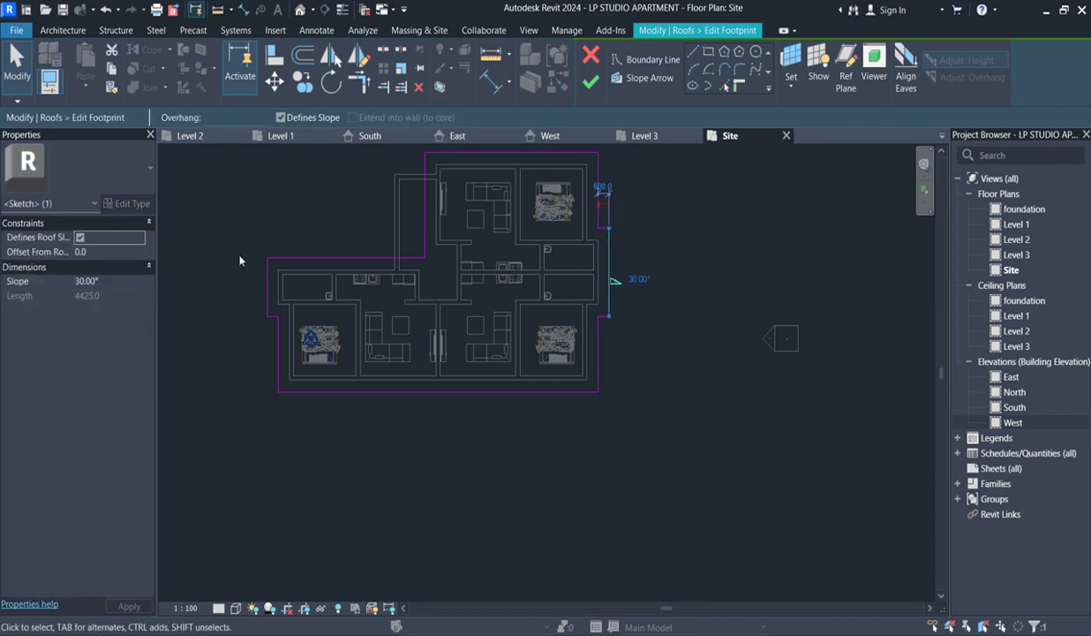
pyautogui.scroll(-2, 520, 322)
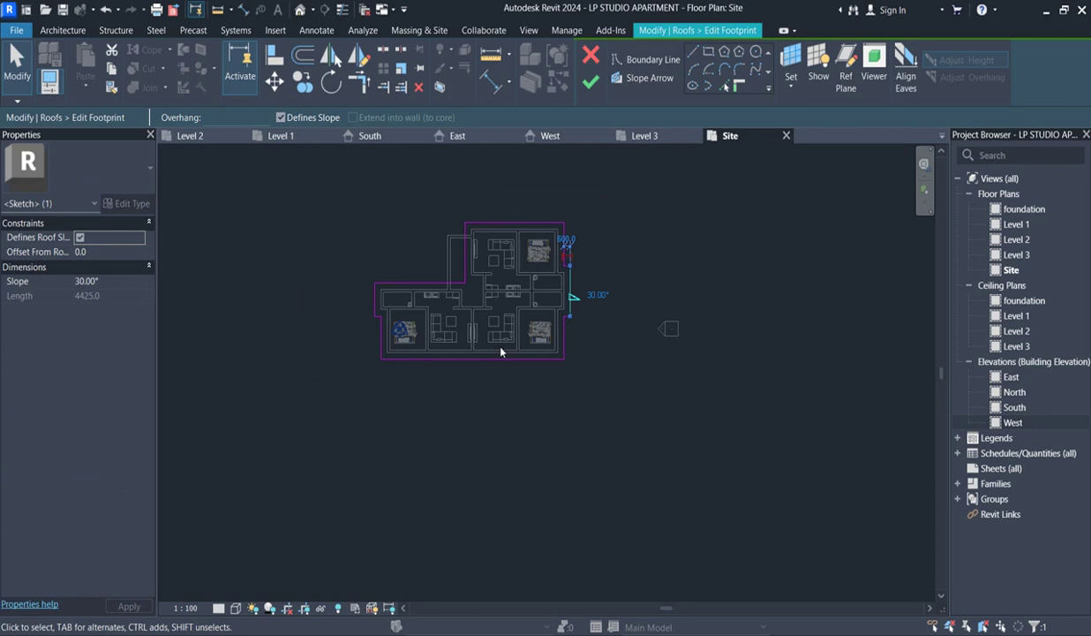
pyautogui.click(722, 394)
pyautogui.doubleClick(1015, 407)
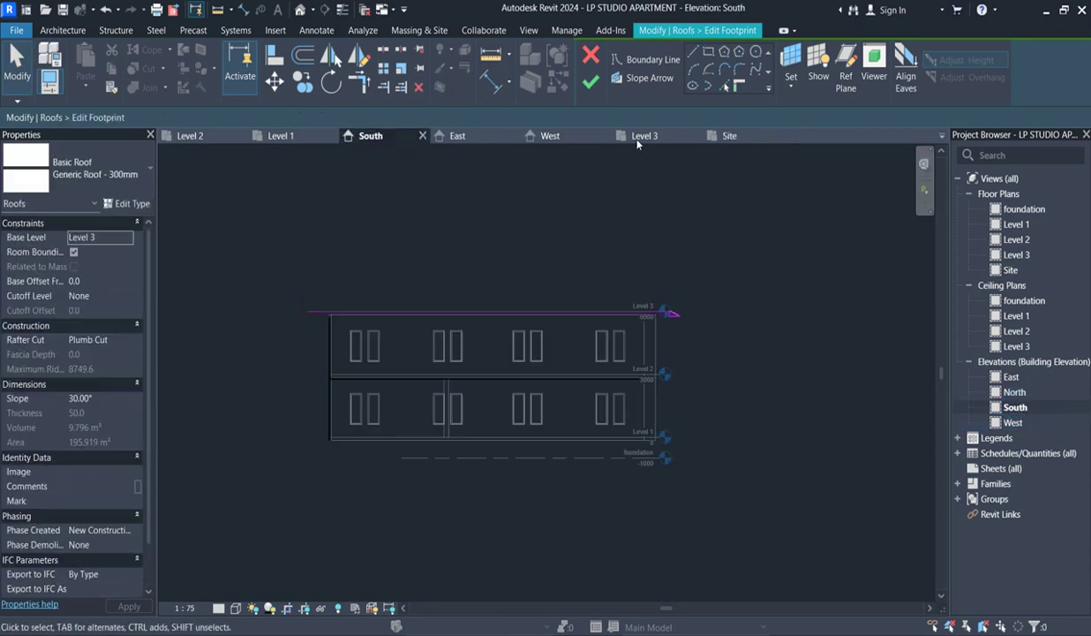
pyautogui.click(583, 83)
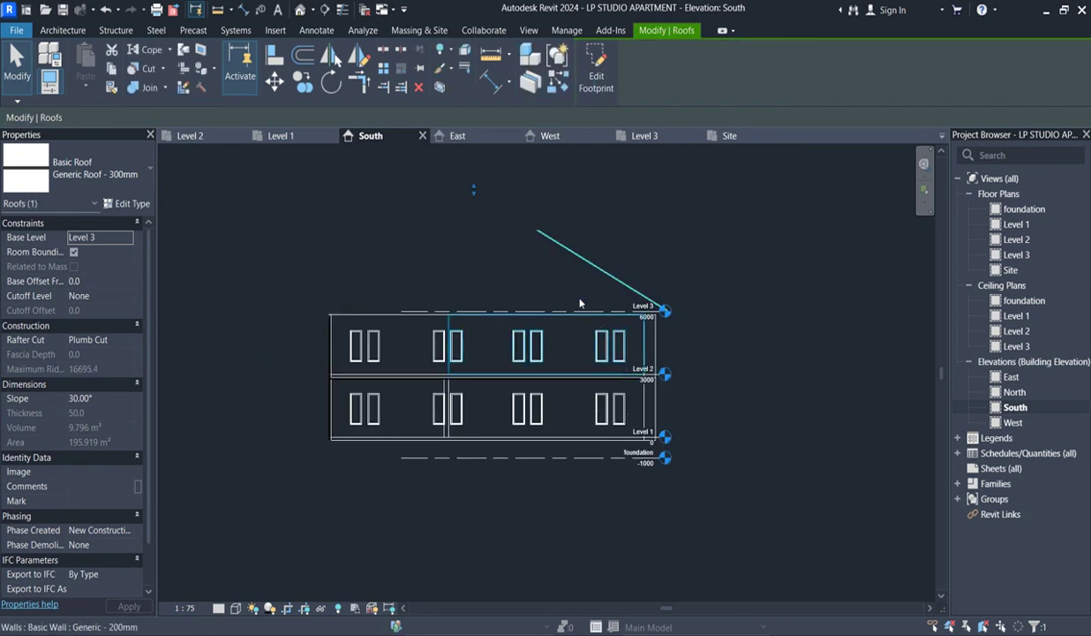
# Turn off the crop view in the South elevation and inspect the full single-slope roof
pyautogui.scroll(-2, 560, 300)
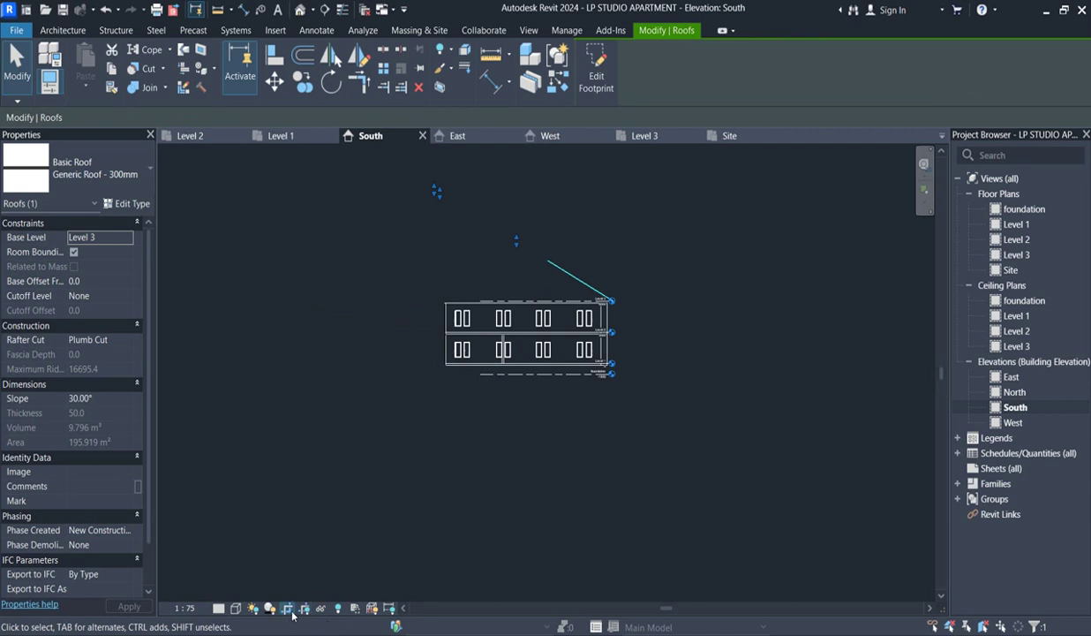
pyautogui.press('Escape')
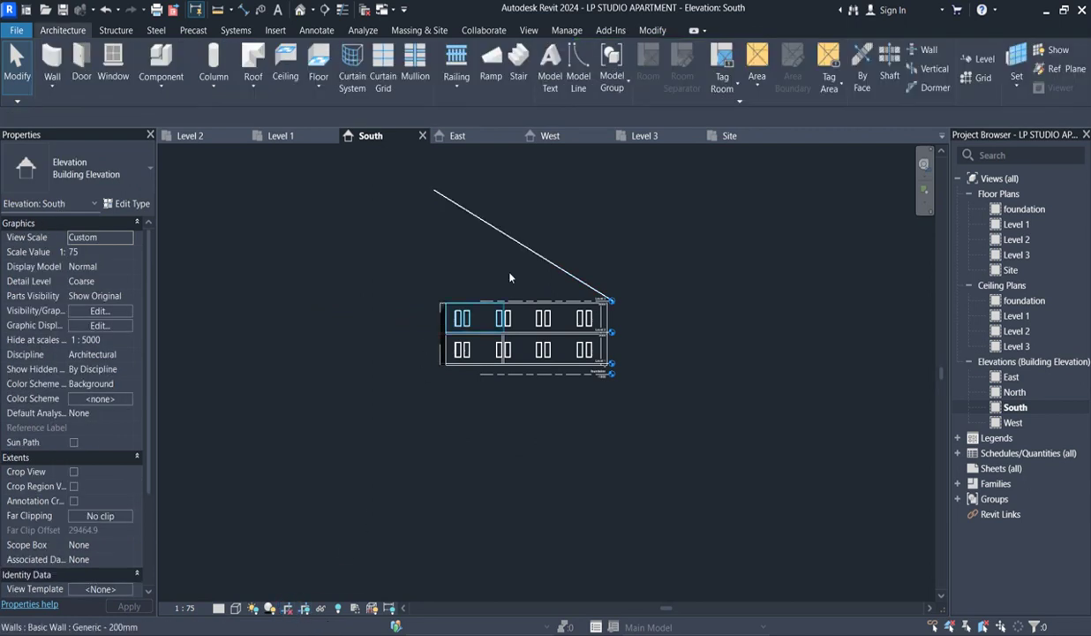
pyautogui.click(507, 235)
pyautogui.scroll(2, 473, 222)
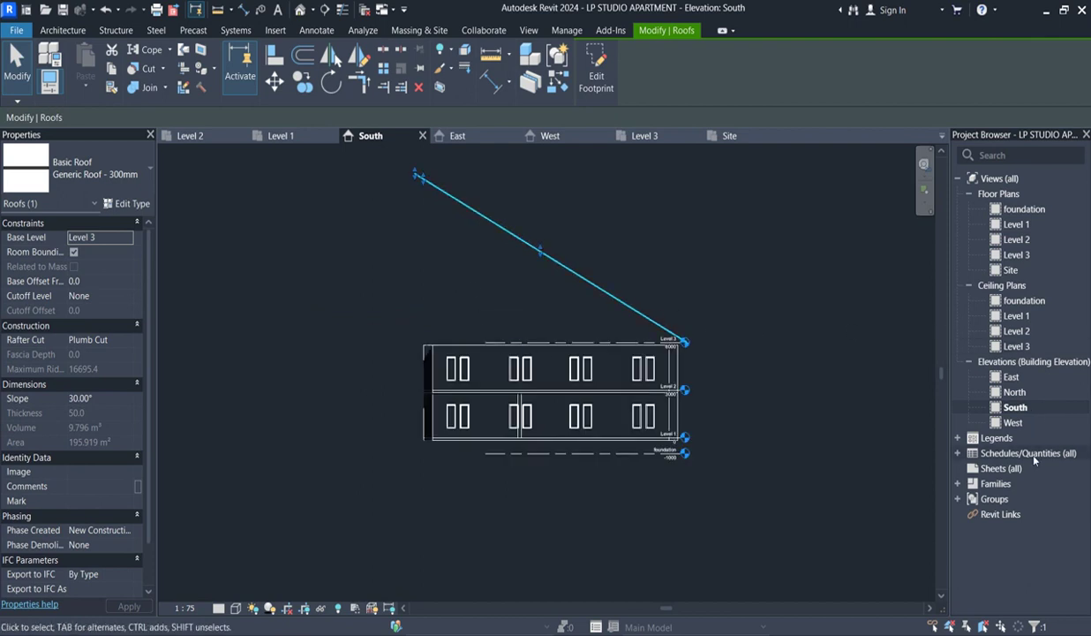
# Reopen the roof footprint in the Site plan, set the east projection line's slope to 4°, and finish the edit
pyautogui.doubleClick(1015, 224)
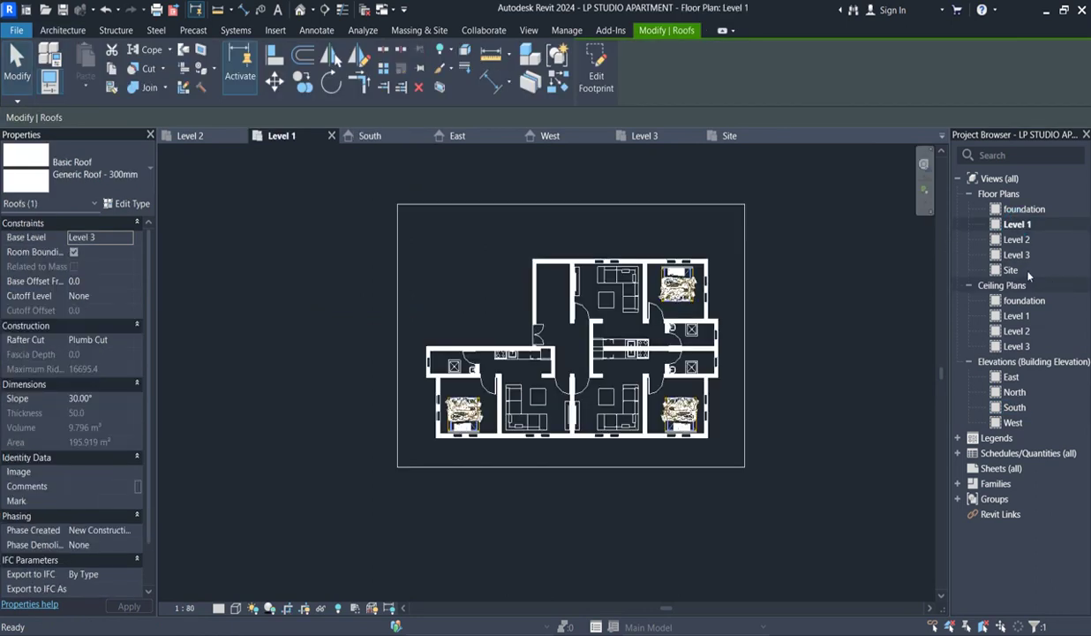
pyautogui.click(1006, 271)
pyautogui.click(1007, 270)
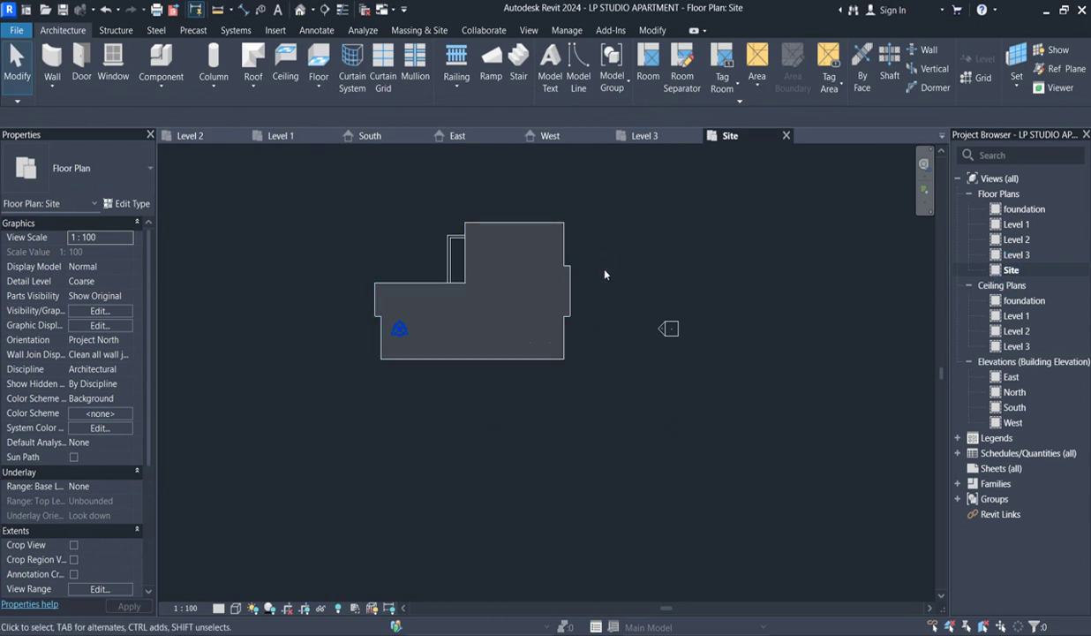
pyautogui.click(571, 273)
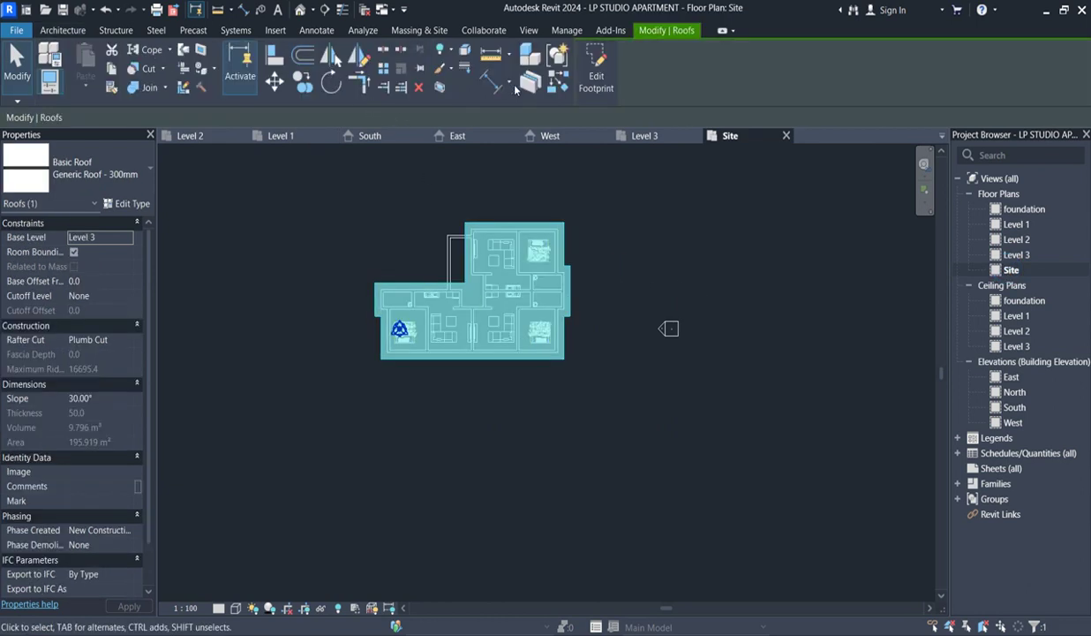
pyautogui.click(598, 74)
pyautogui.click(569, 300)
pyautogui.click(108, 281)
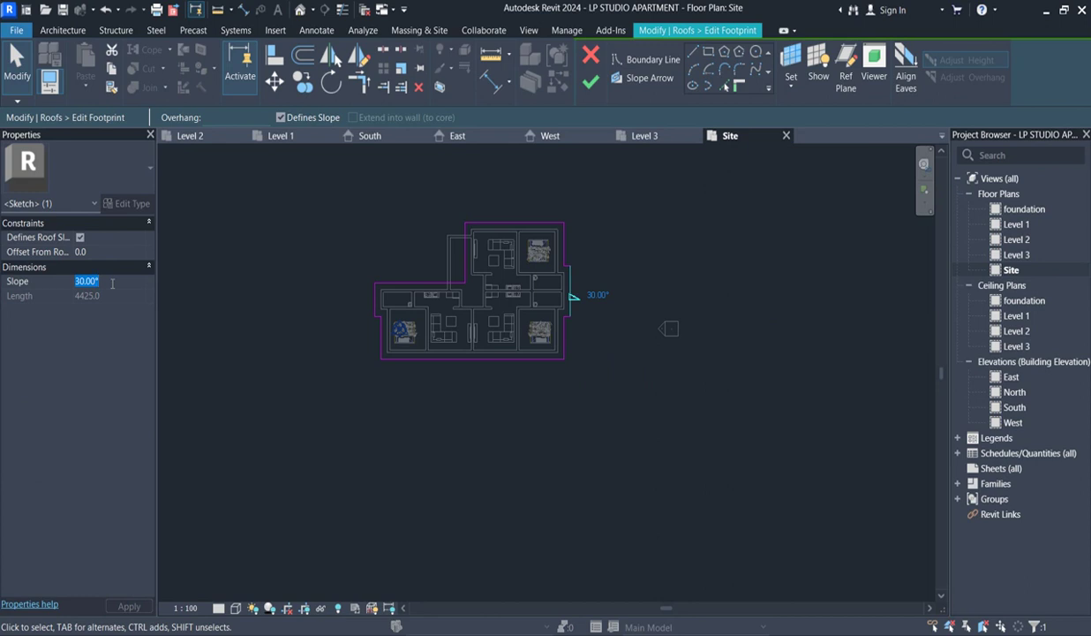
pyautogui.press('Return')
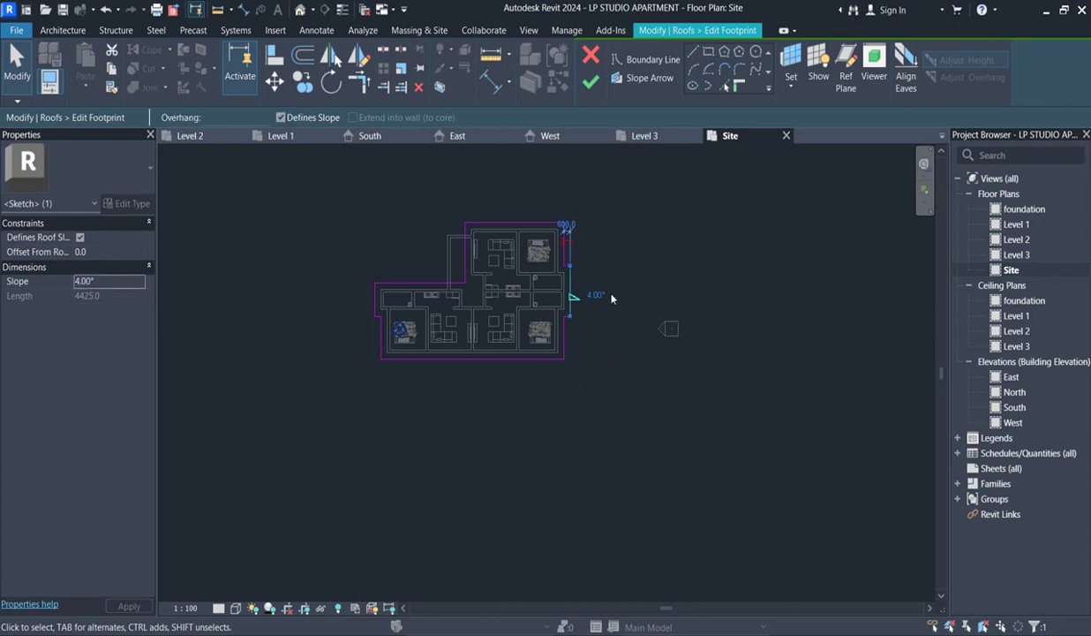
pyautogui.click(590, 81)
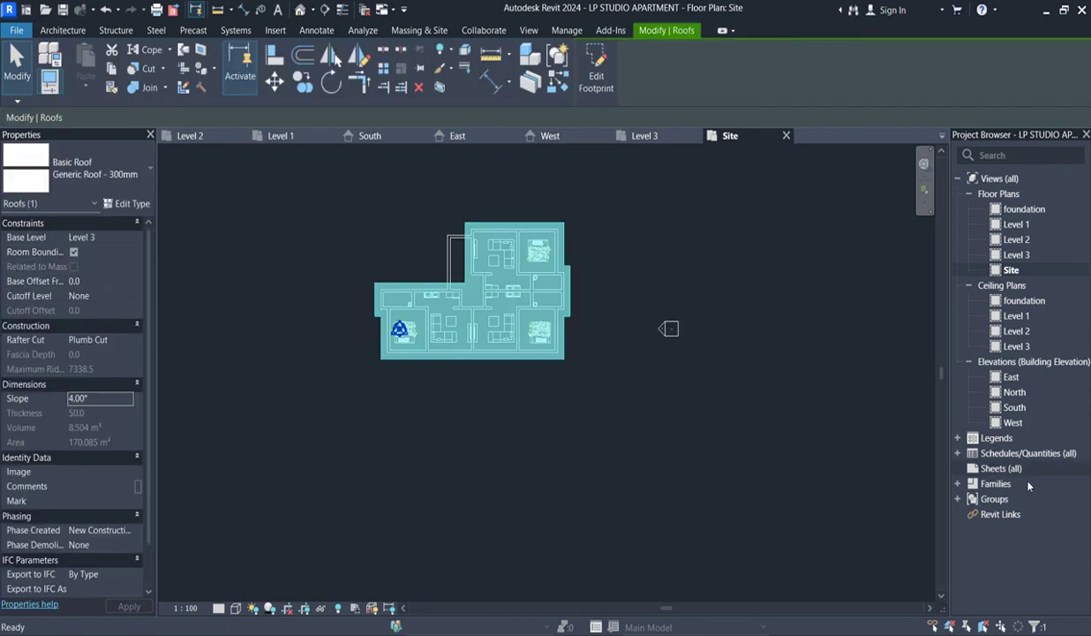
# Examine the roof in the North elevation and set its slope to 5°
pyautogui.doubleClick(1014, 393)
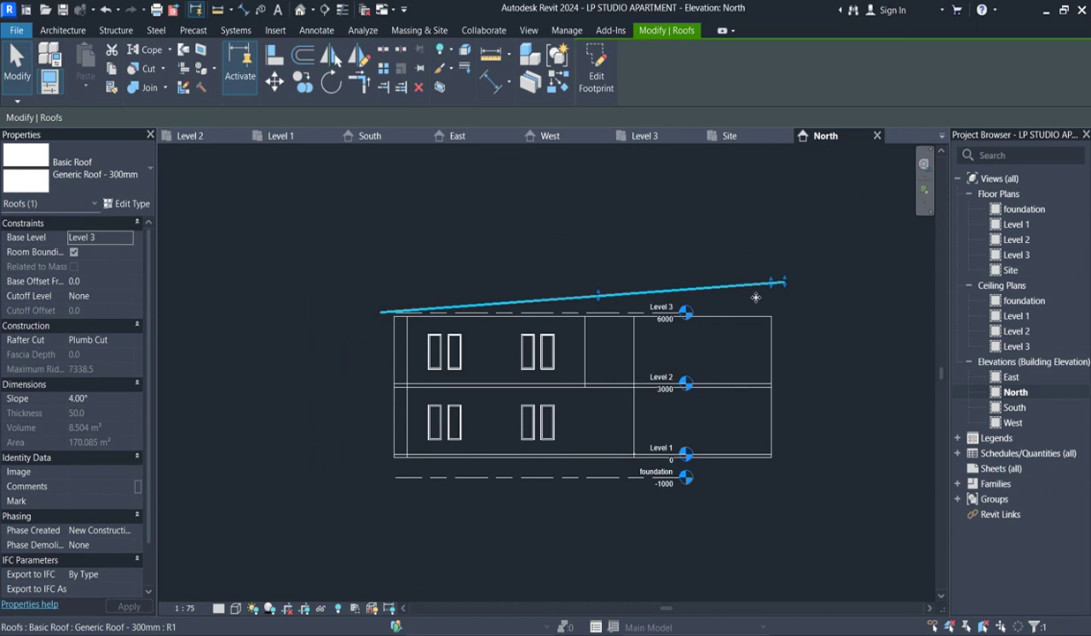
pyautogui.scroll(2, 712, 312)
pyautogui.scroll(-2, 712, 311)
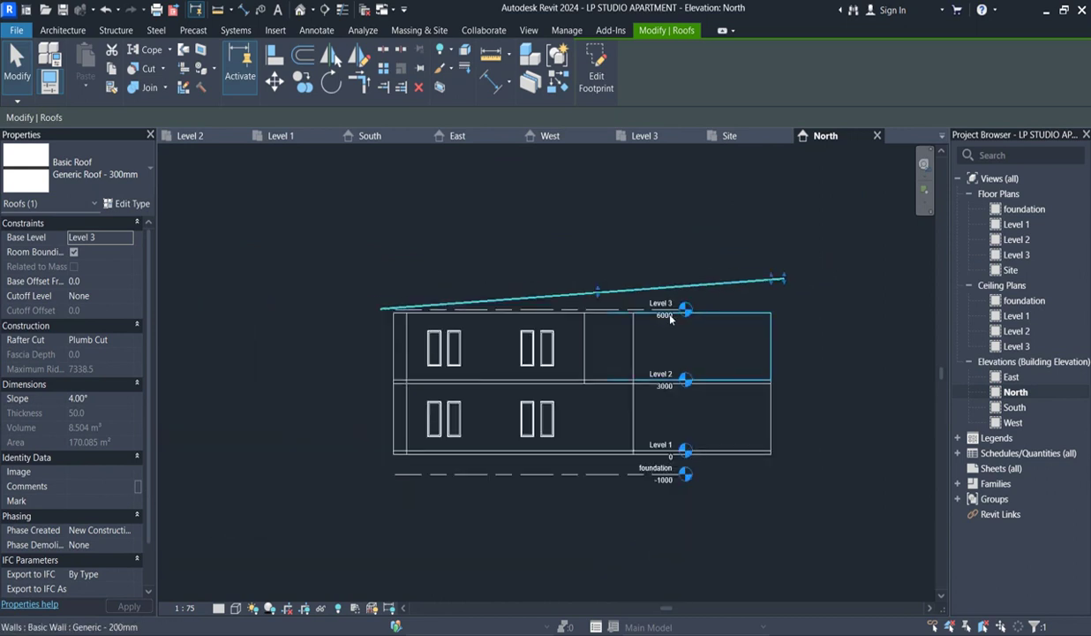
pyautogui.scroll(2, 670, 319)
pyautogui.scroll(-3, 706, 300)
pyautogui.scroll(1, 788, 280)
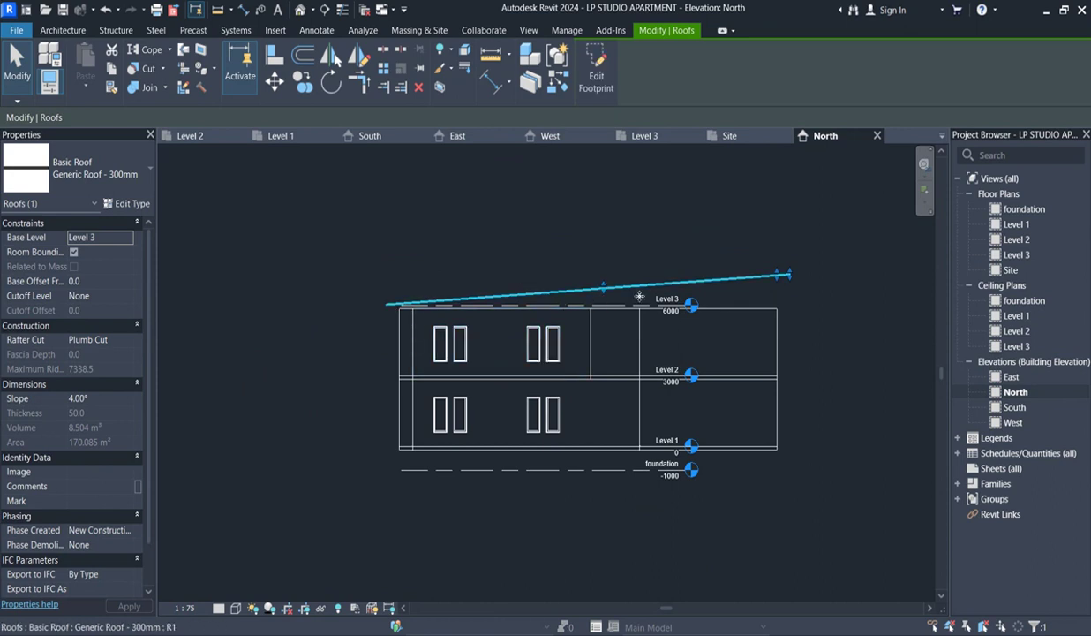
pyautogui.click(82, 398)
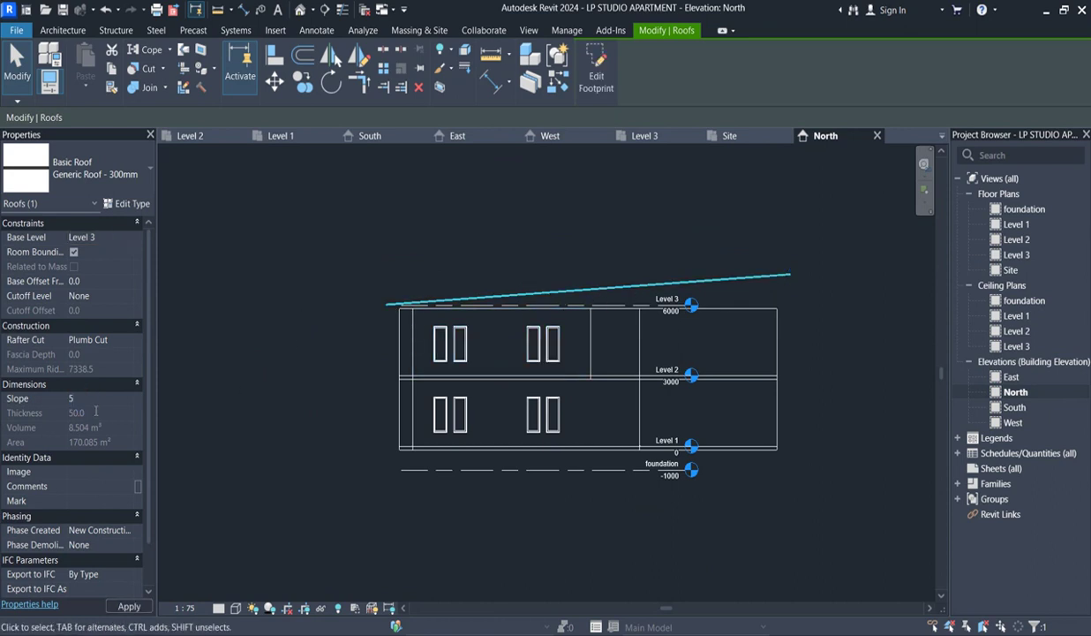
pyautogui.press('Return')
pyautogui.scroll(-1, 656, 410)
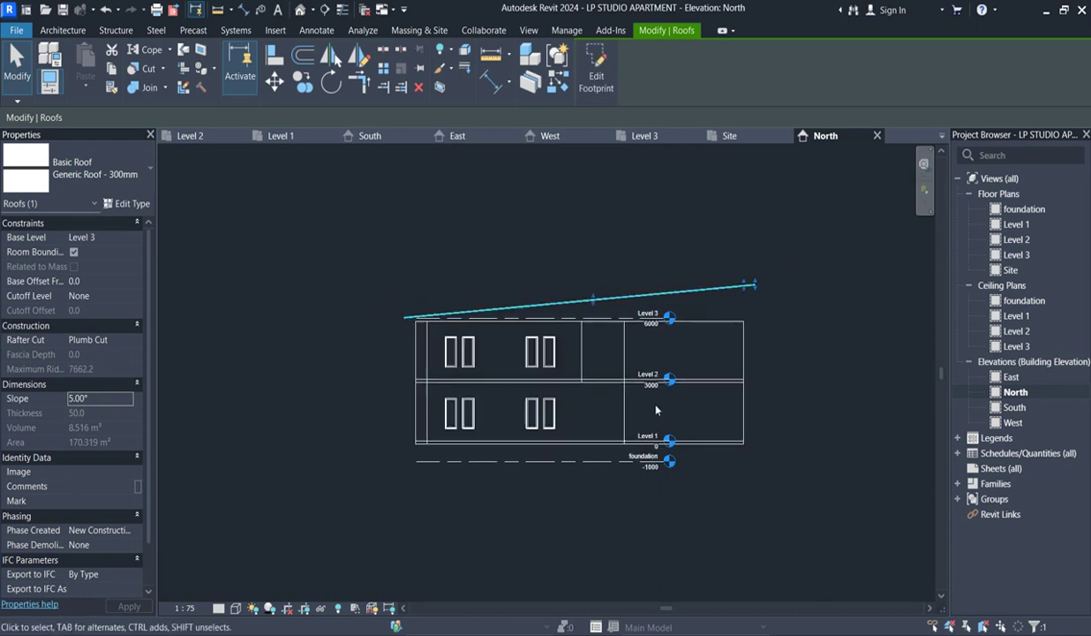
pyautogui.scroll(2, 600, 344)
pyautogui.click(246, 358)
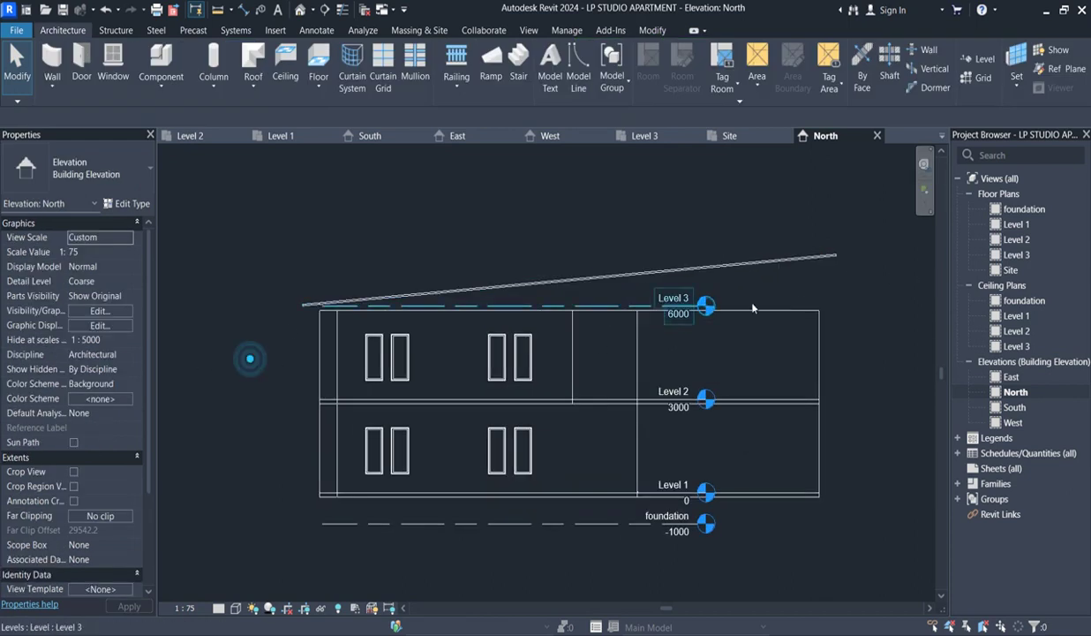
# Extend the level lines' head ends past the building's west end in the North elevation
pyautogui.scroll(2, 654, 309)
pyautogui.click(516, 314)
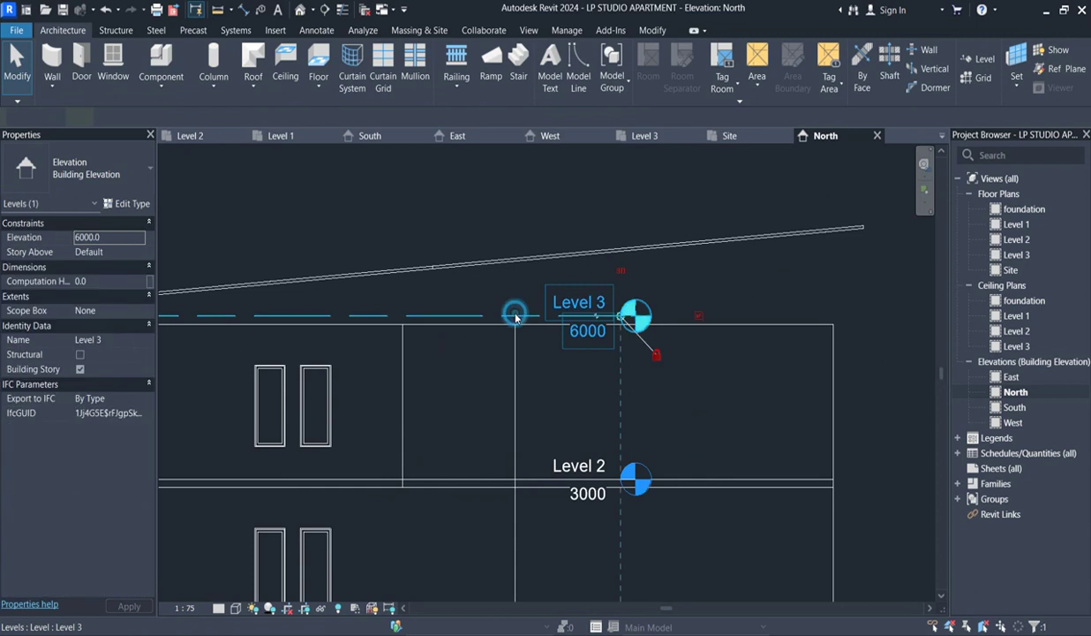
pyautogui.scroll(-3, 587, 306)
pyautogui.moveTo(578, 305); pyautogui.dragTo(755, 303)
pyautogui.scroll(-2, 420, 317)
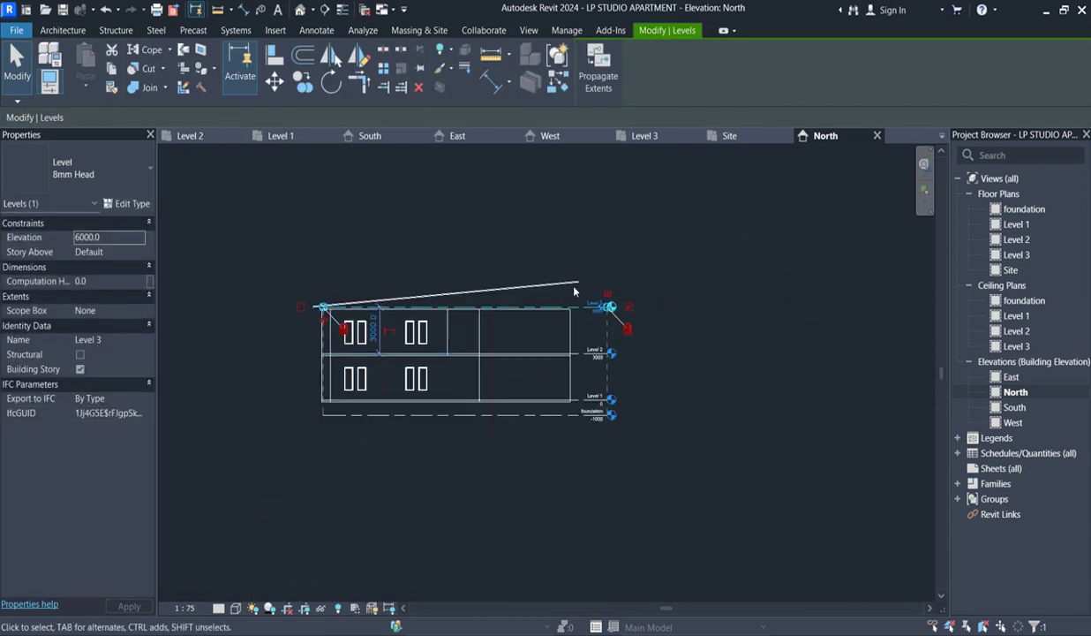
pyautogui.click(695, 288)
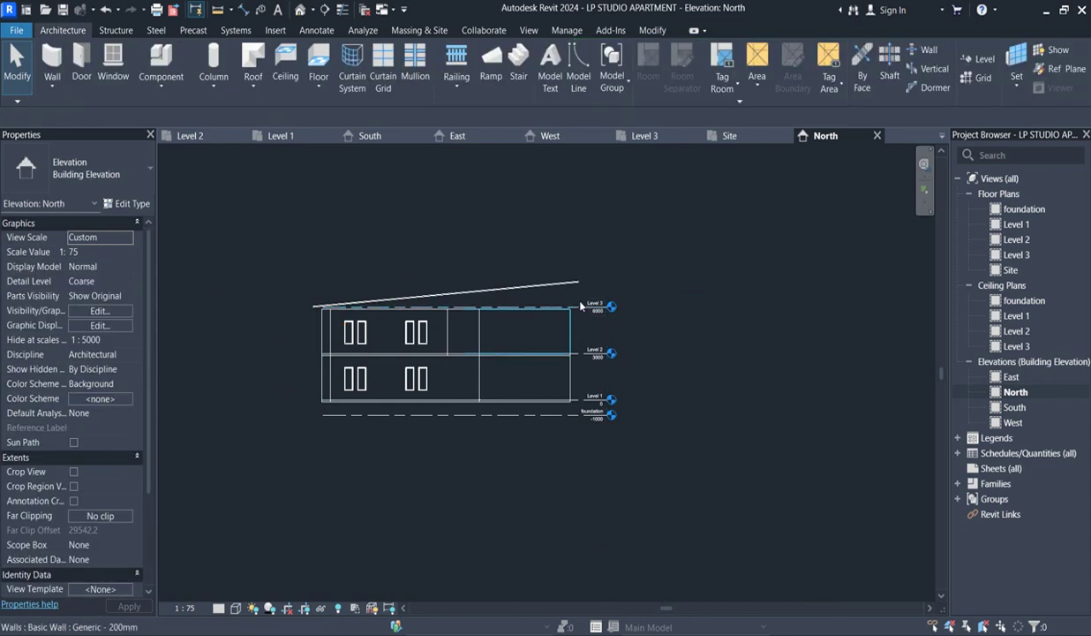
# Add a new level across the building at an elevation of about 7900 mm, above Level 3, in the North elevation
pyautogui.click(526, 308)
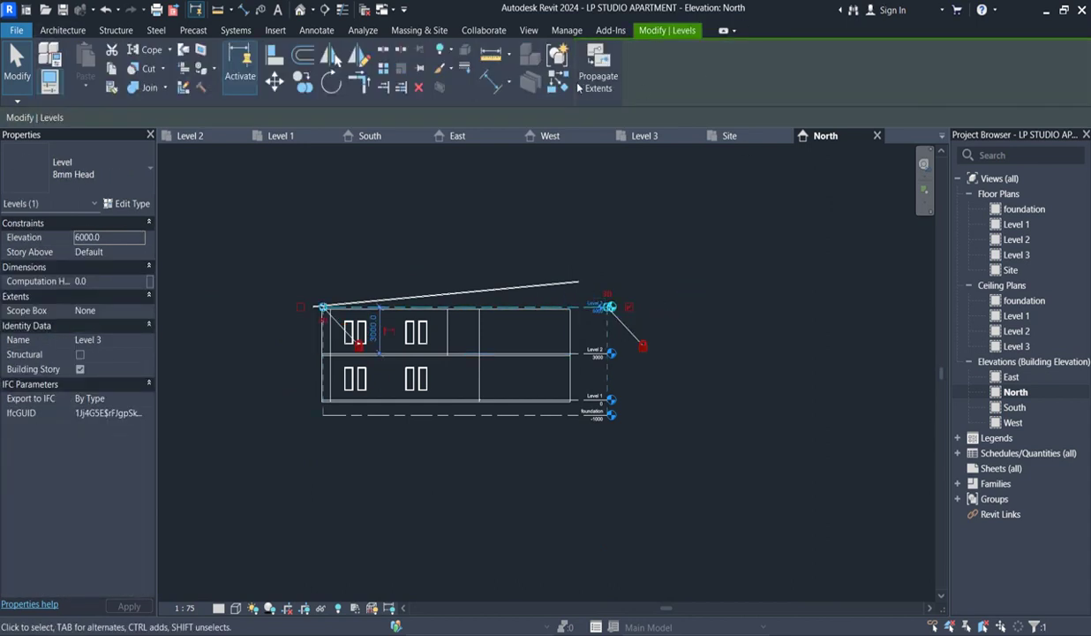
pyautogui.press('l')
pyautogui.press('l')
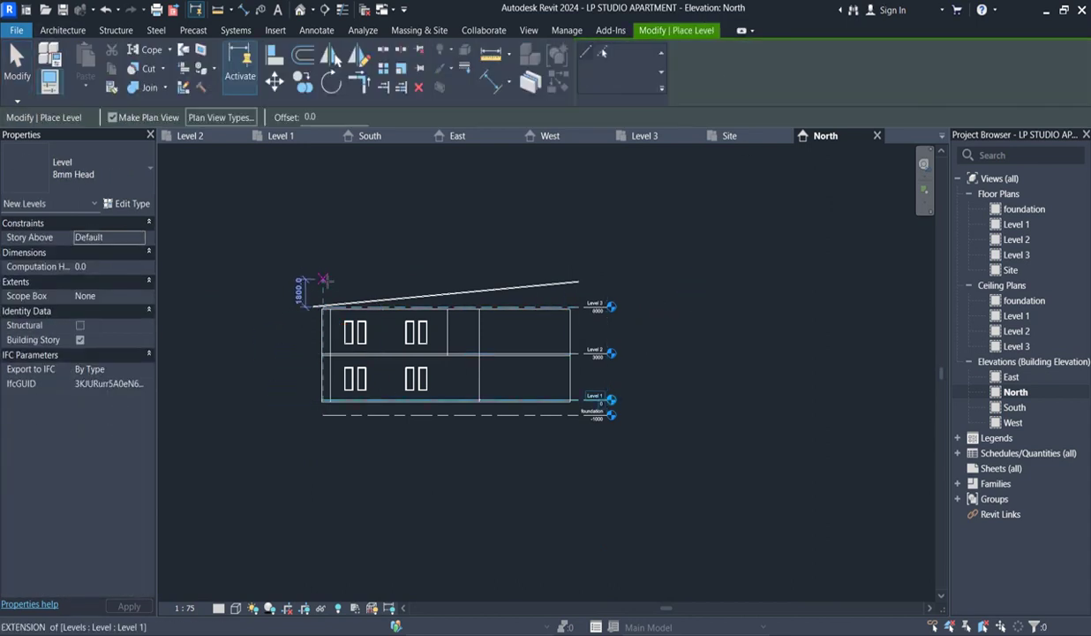
pyautogui.click(320, 277)
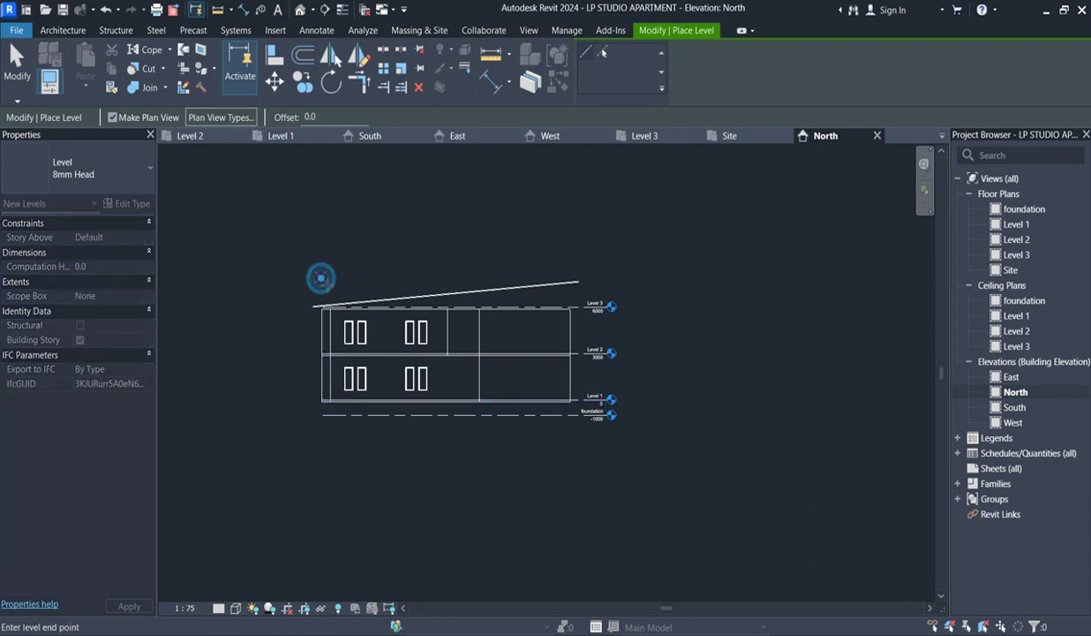
pyautogui.click(616, 278)
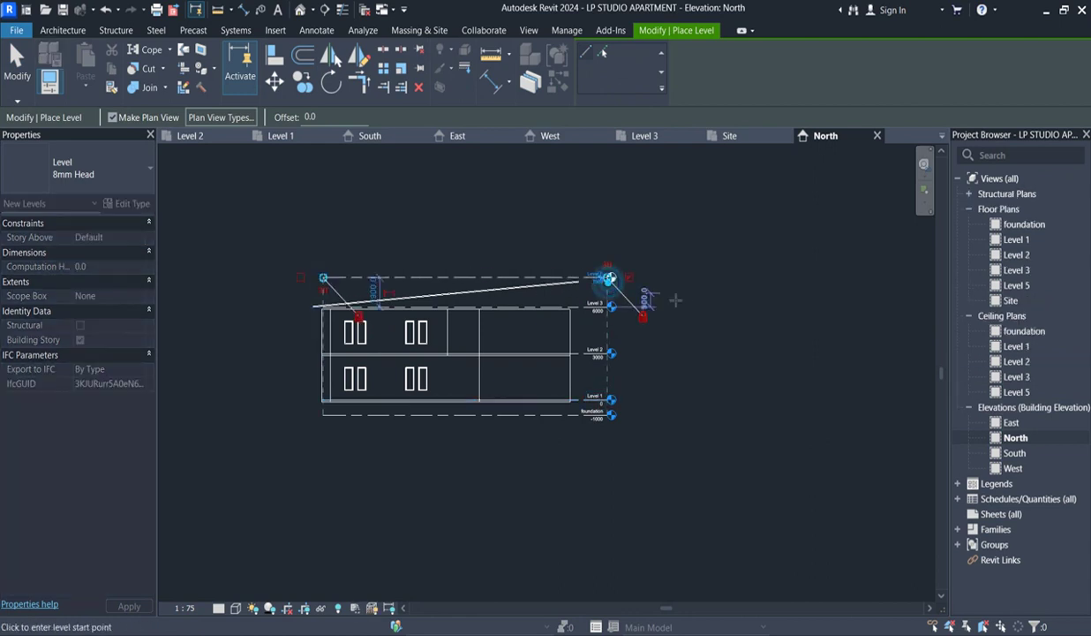
pyautogui.press('Escape')
pyautogui.press('Escape')
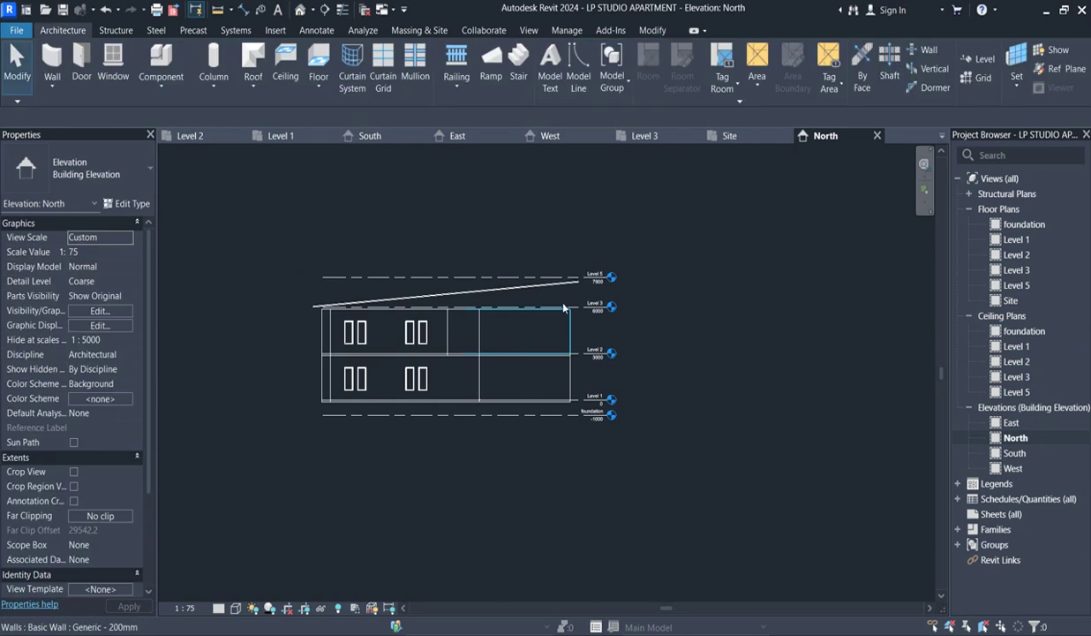
# Set the sloped roof's base level to Level 5
pyautogui.click(555, 285)
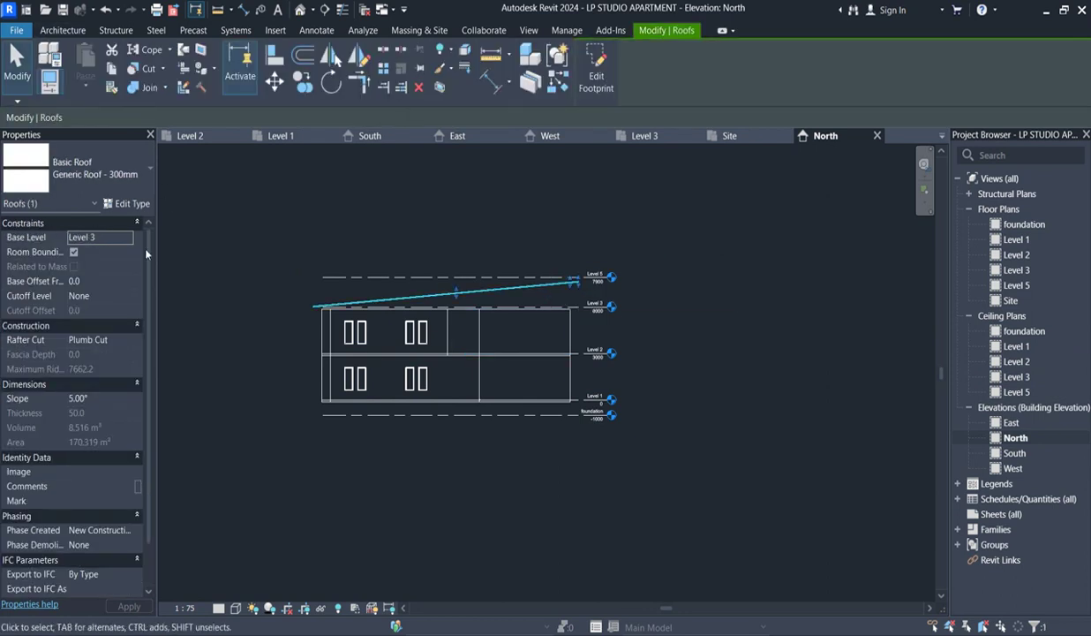
pyautogui.click(122, 242)
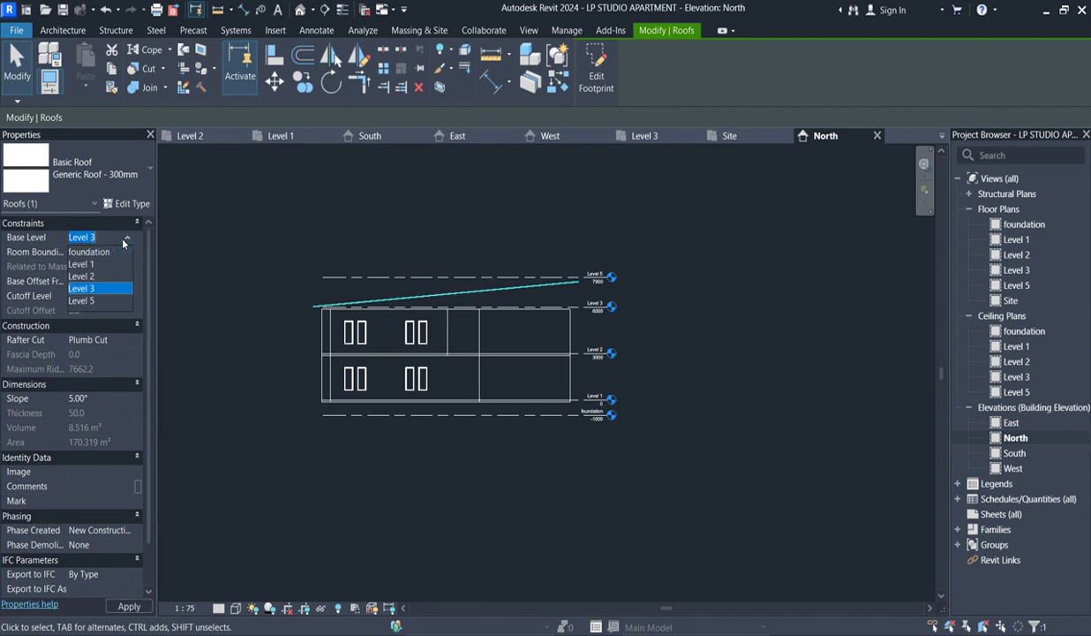
pyautogui.click(81, 300)
pyautogui.press('Escape')
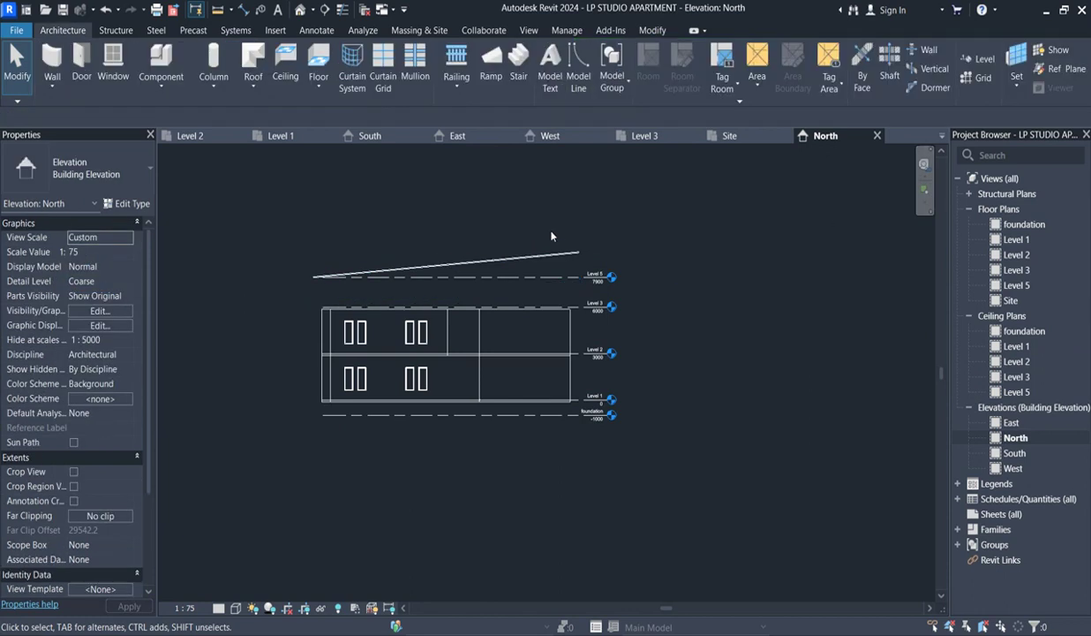
# Examine the raised roof in the North elevation and open its base offset for editing
pyautogui.scroll(2, 551, 236)
pyautogui.scroll(-3, 516, 275)
pyautogui.scroll(2, 590, 292)
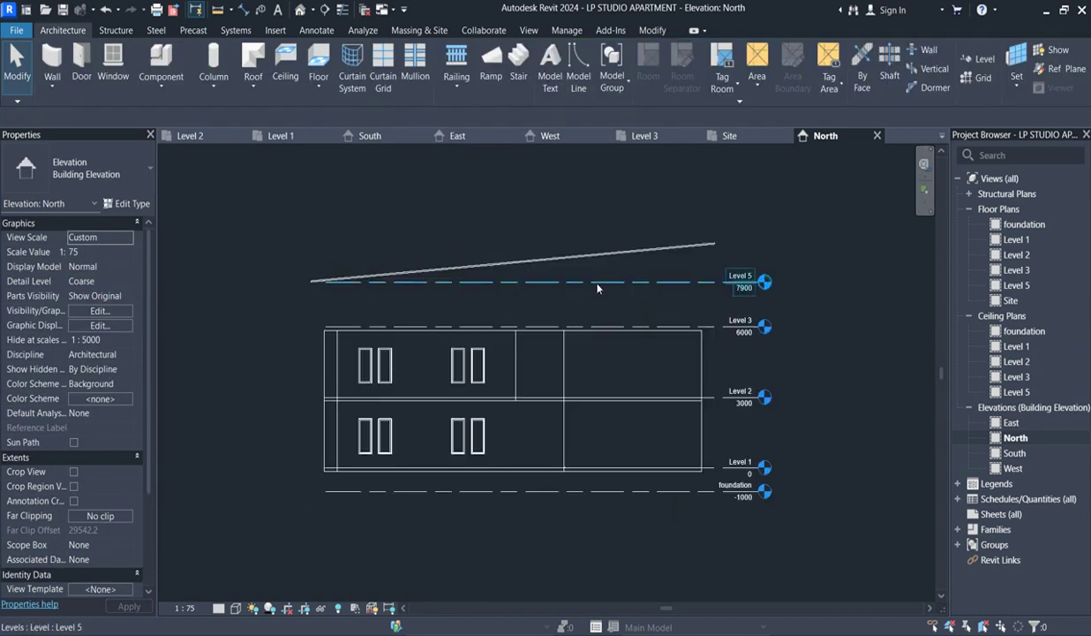
pyautogui.scroll(-1, 392, 302)
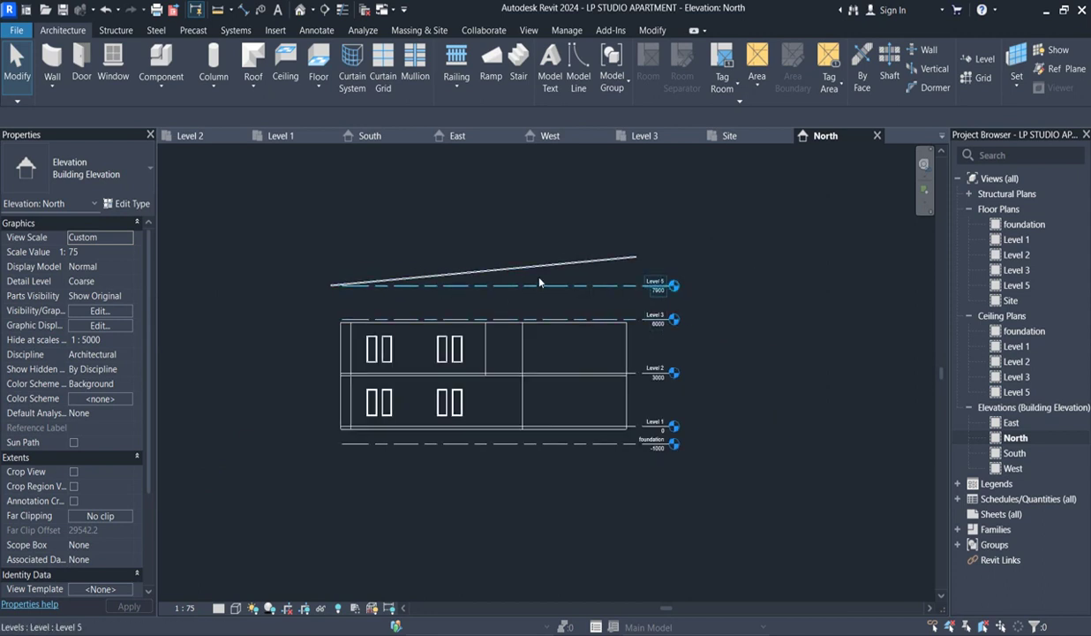
pyautogui.scroll(1, 505, 287)
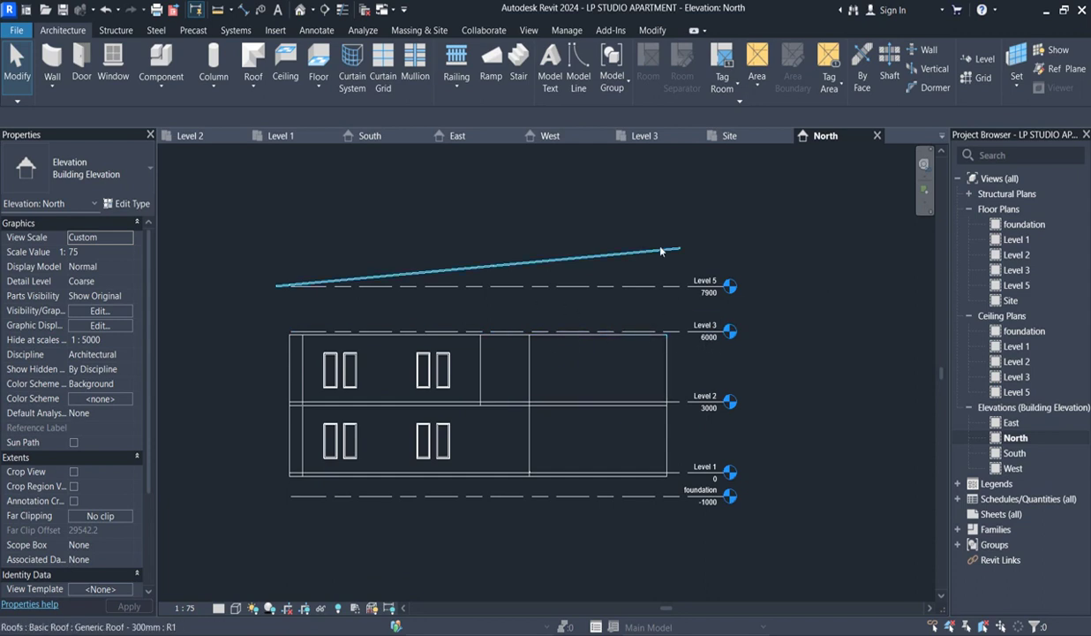
pyautogui.click(589, 257)
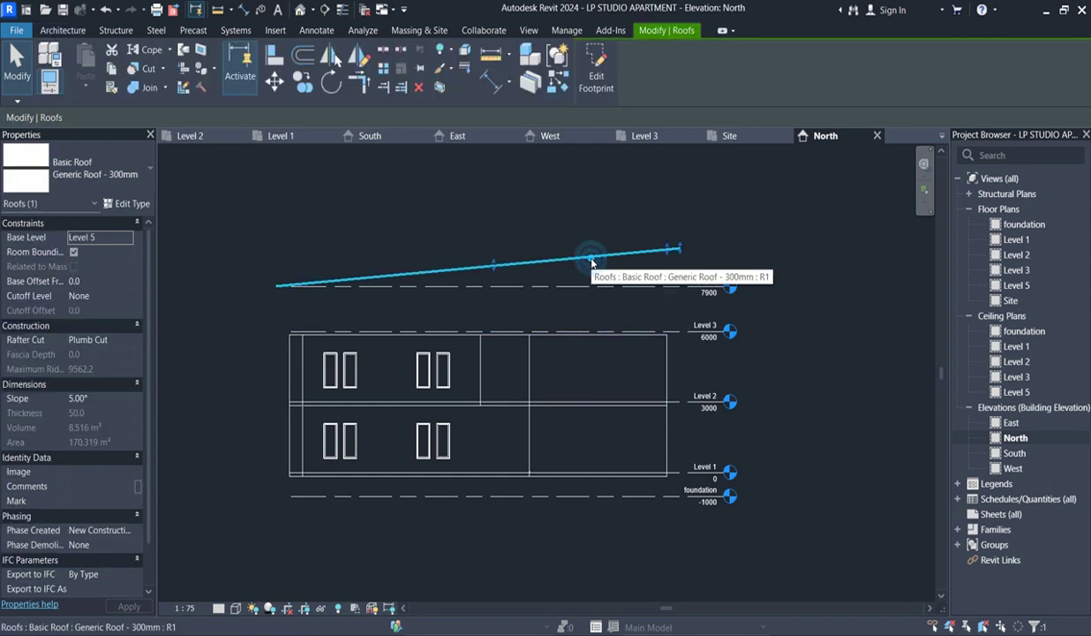
pyautogui.click(112, 283)
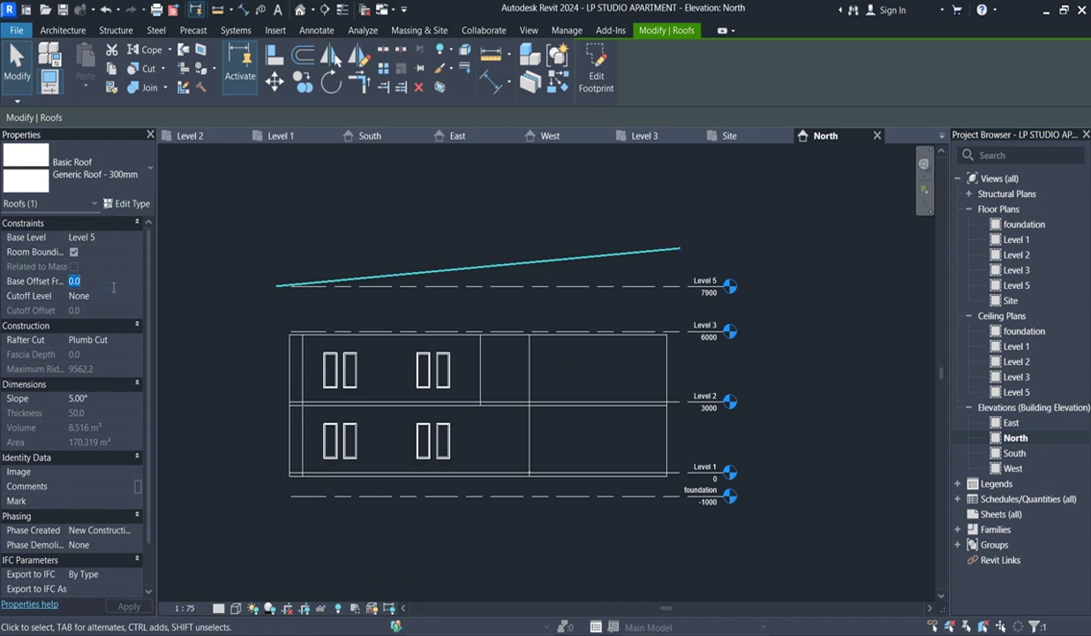
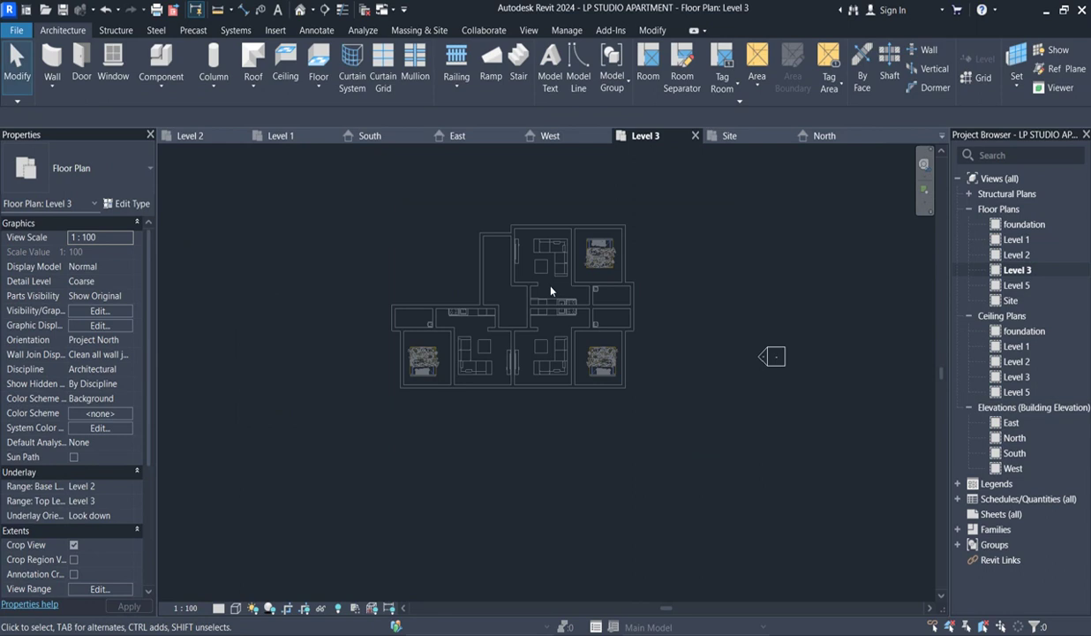
# Start a wall in the Level 3 floor plan and duplicate the Generic - 200mm wall type as 150
pyautogui.click(52, 60)
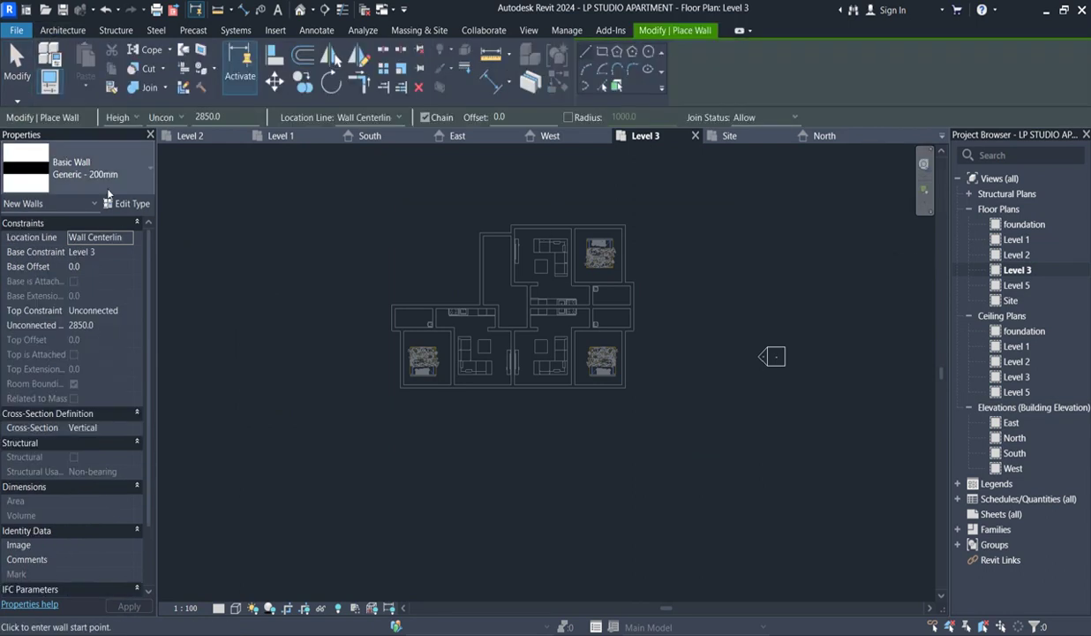
pyautogui.click(134, 203)
pyautogui.click(722, 143)
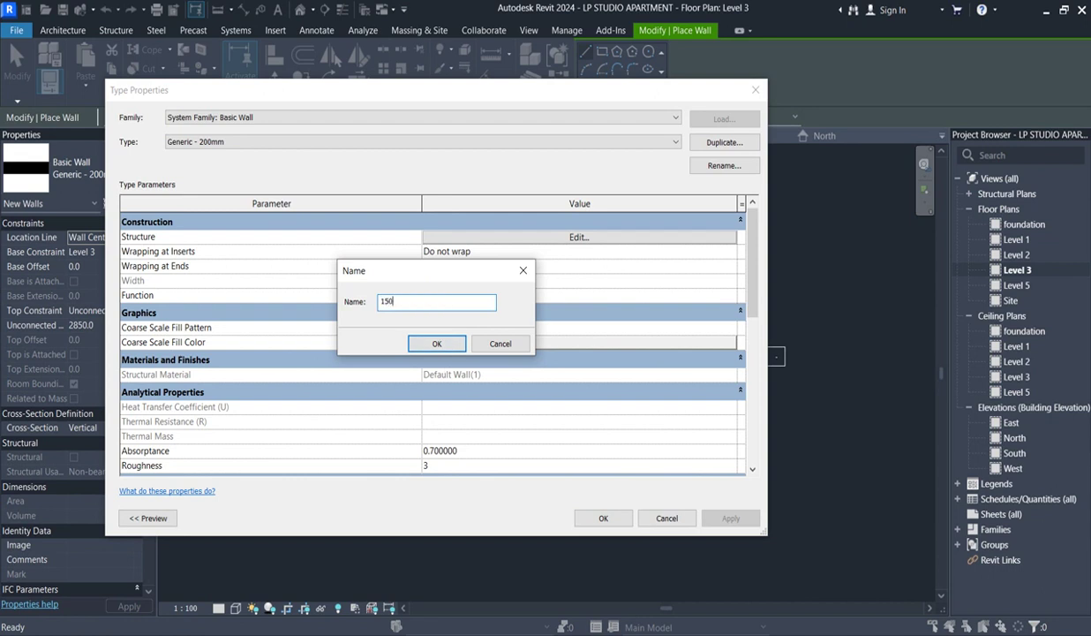
pyautogui.click(435, 345)
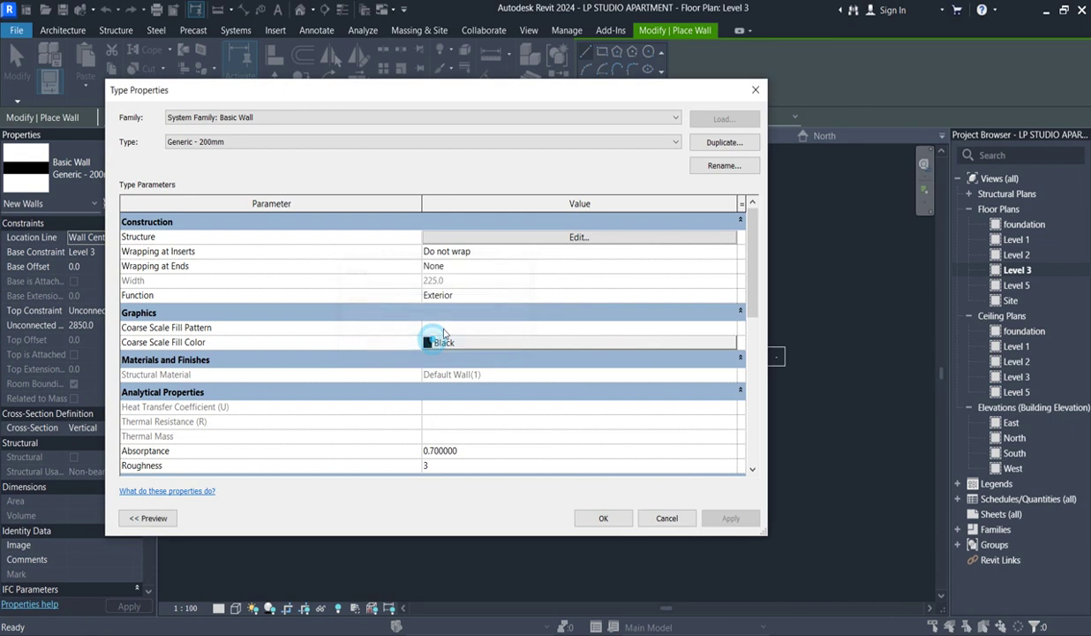
# Set the structure layer thickness of the 150 wall type to 150 mm and accept the type
pyautogui.click(472, 255)
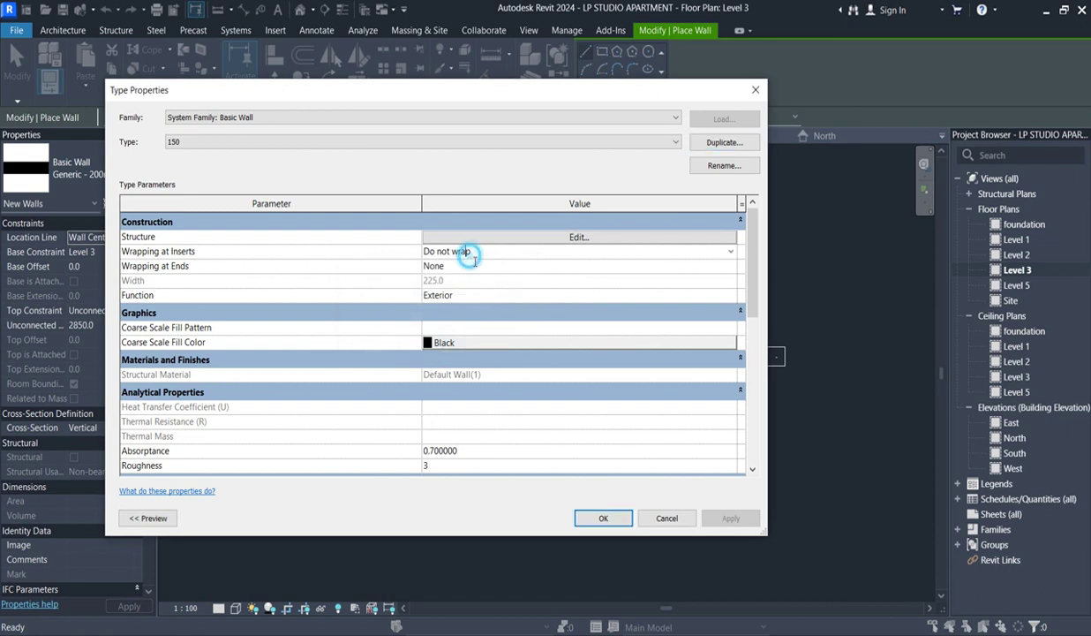
pyautogui.click(577, 239)
pyautogui.click(428, 236)
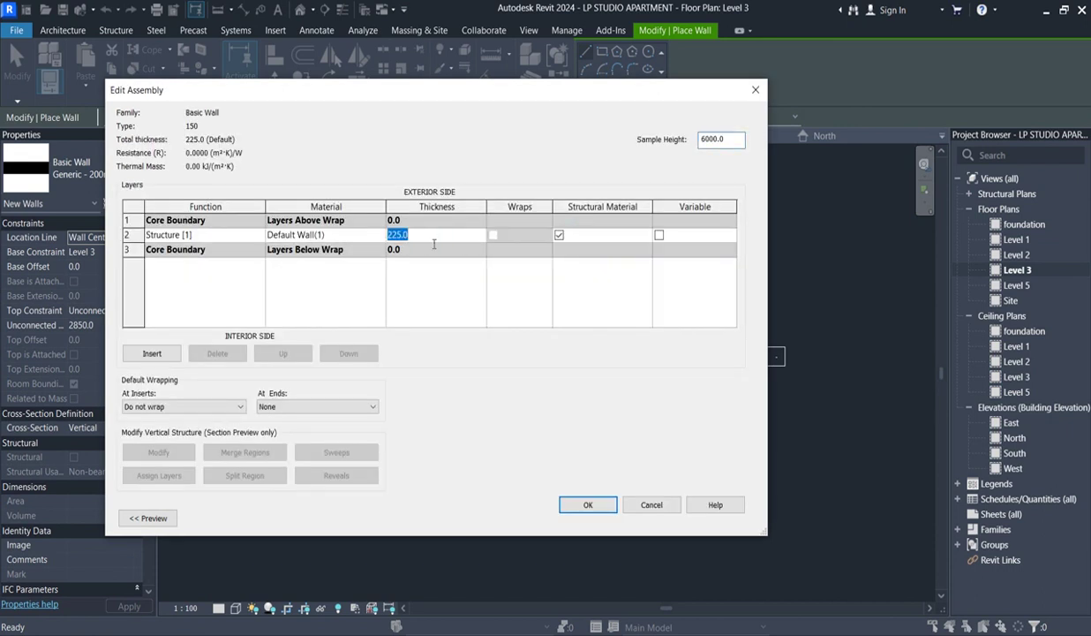
pyautogui.click(603, 501)
pyautogui.click(599, 518)
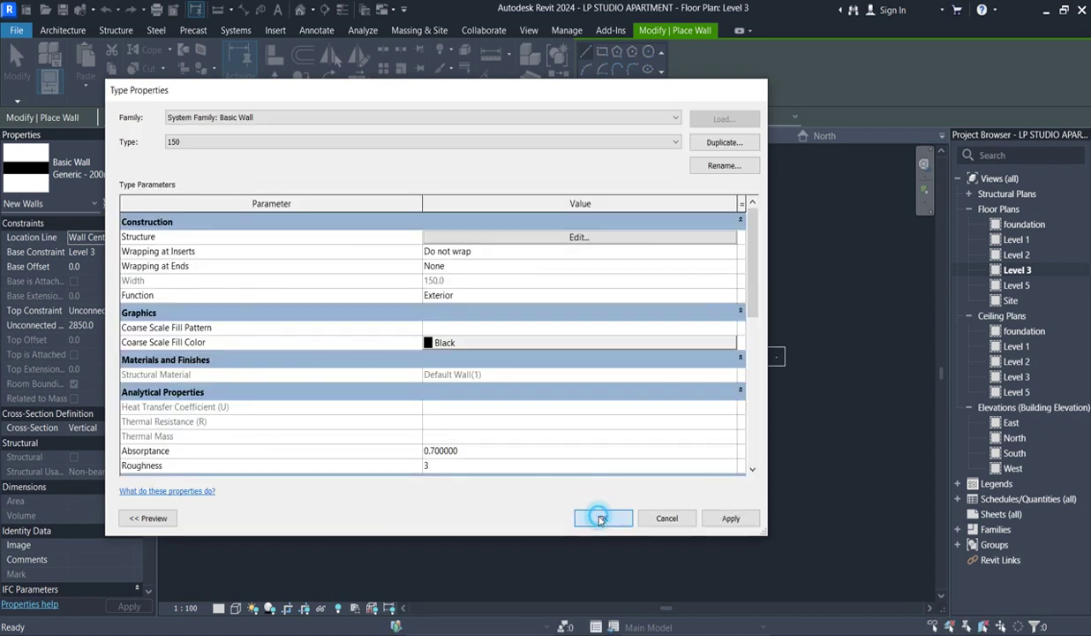
# Place 150 walls with Pick Lines along the centrelines of the building's north wall and the northeast bedroom's east and south walls
pyautogui.scroll(2, 279, 204)
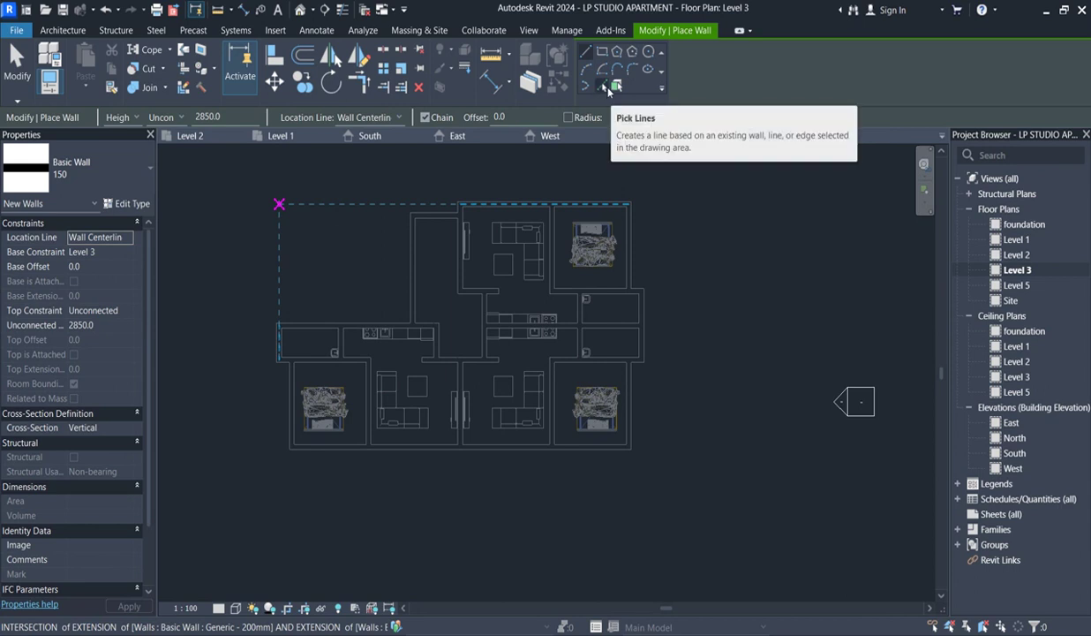
pyautogui.click(603, 86)
pyautogui.scroll(5, 583, 218)
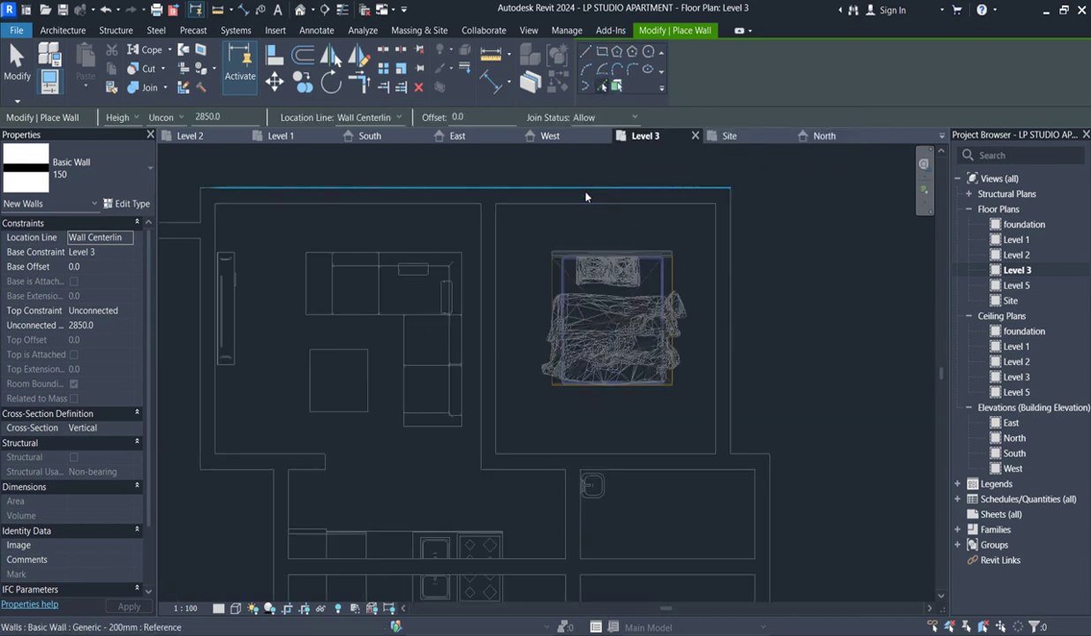
pyautogui.scroll(-1, 591, 201)
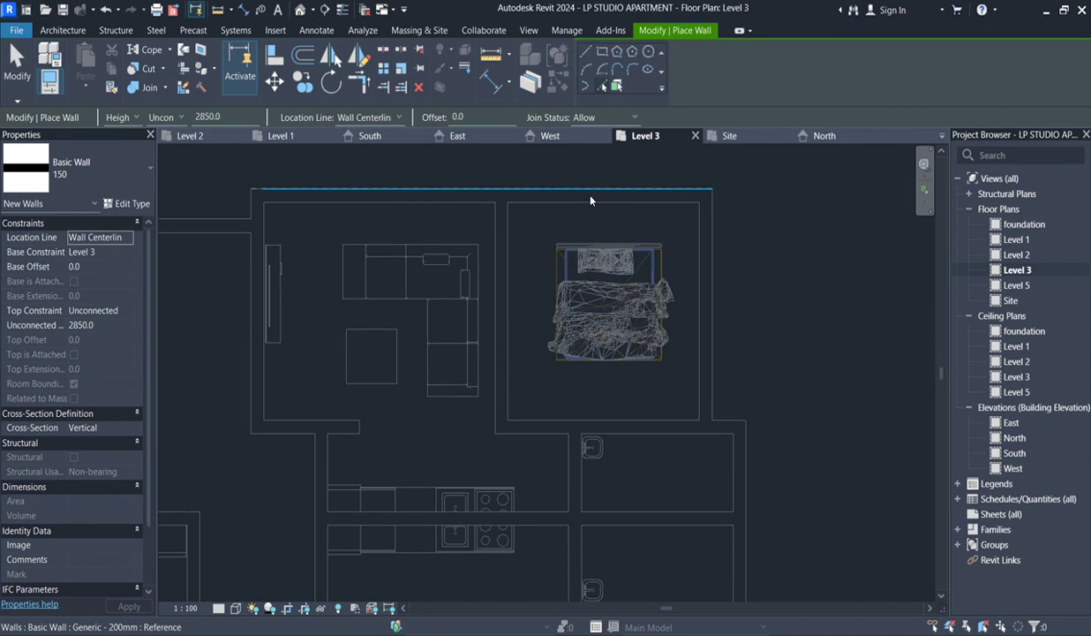
pyautogui.scroll(1, 591, 200)
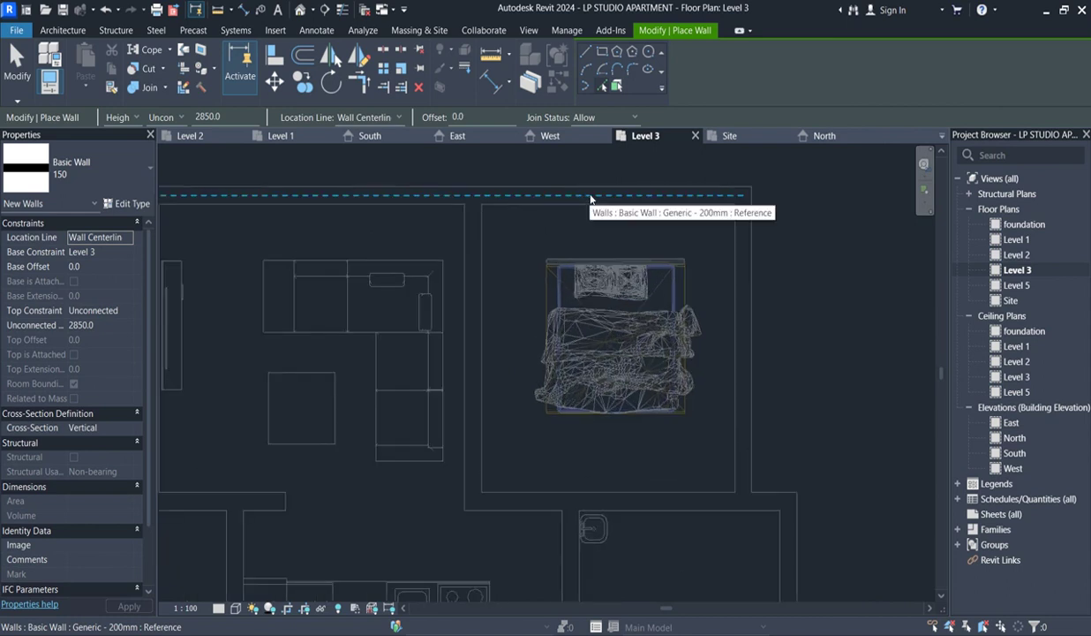
pyautogui.click(507, 194)
pyautogui.click(727, 263)
pyautogui.scroll(2, 773, 521)
pyautogui.click(763, 497)
pyautogui.scroll(-3, 762, 497)
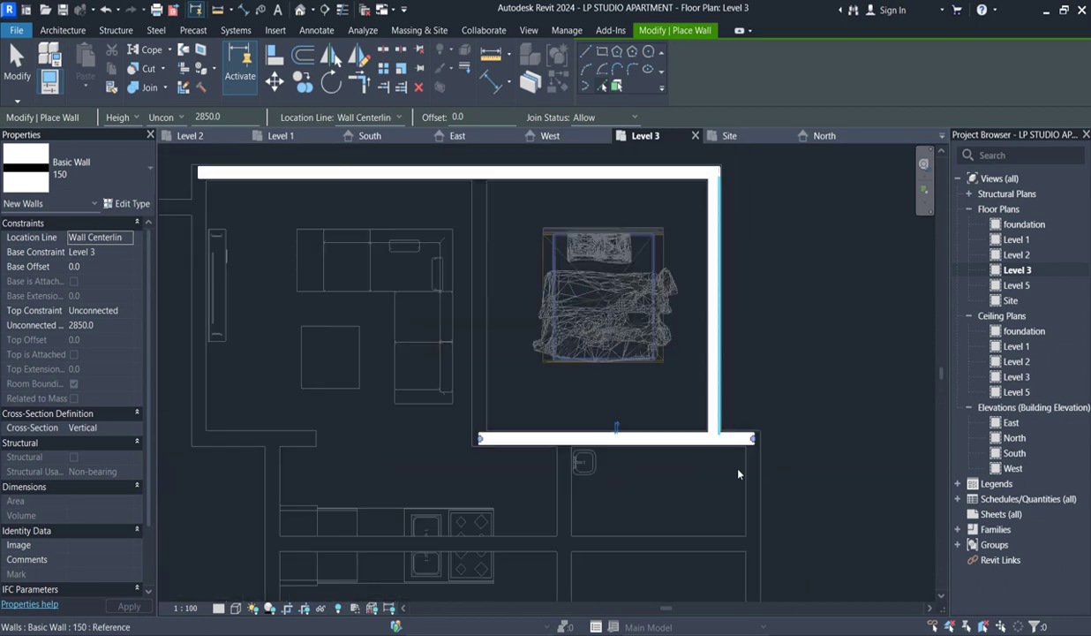
# Place 150 walls along the east and south walls of the projecting bathroom block on the building's east side
pyautogui.scroll(3, 731, 463)
pyautogui.click(758, 484)
pyautogui.scroll(-4, 758, 484)
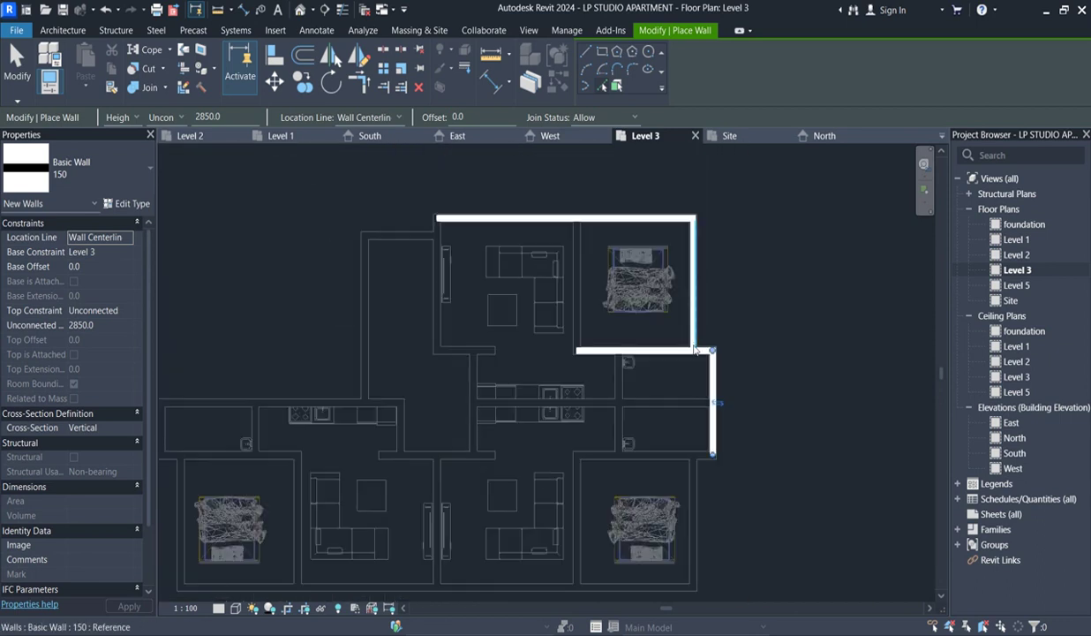
pyautogui.scroll(2, 702, 470)
pyautogui.scroll(3, 701, 471)
pyautogui.click(693, 452)
pyautogui.scroll(-3, 672, 378)
# Place 150 walls along the southeast bedroom's east wall and the eastern stretch of the building's south wall
pyautogui.scroll(2, 679, 444)
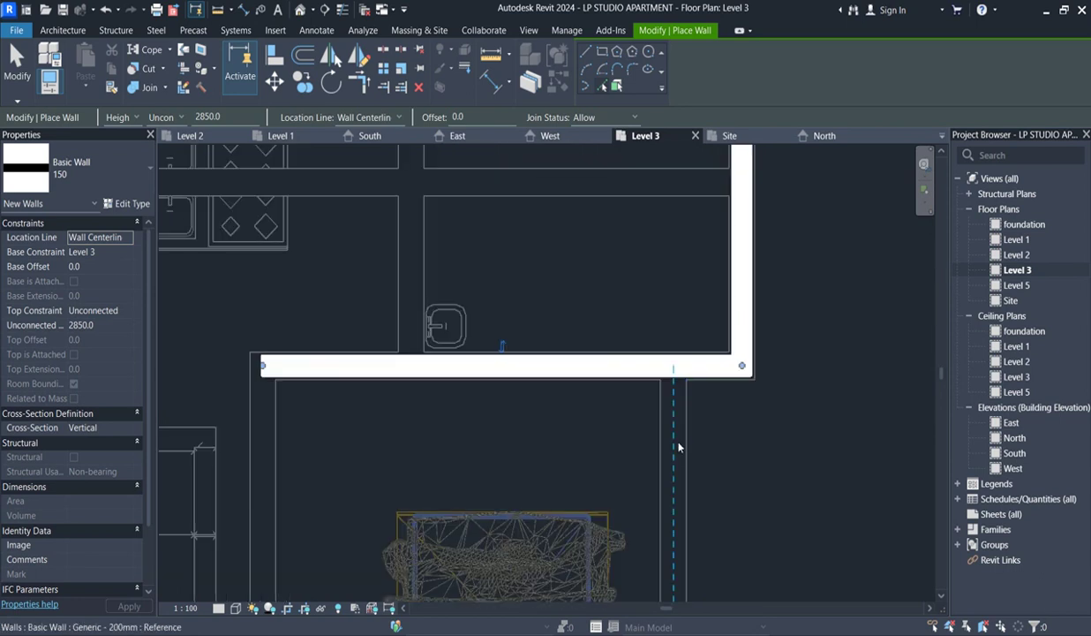
pyautogui.click(661, 433)
pyautogui.scroll(-4, 649, 437)
pyautogui.scroll(3, 636, 415)
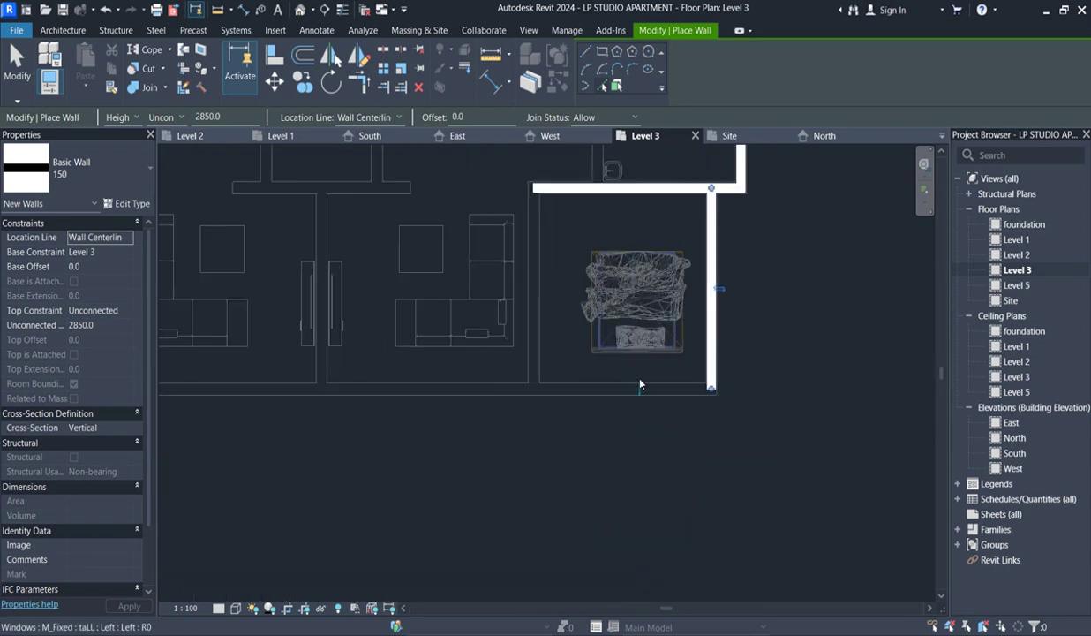
pyautogui.scroll(2, 641, 385)
pyautogui.click(747, 410)
pyautogui.scroll(-4, 769, 402)
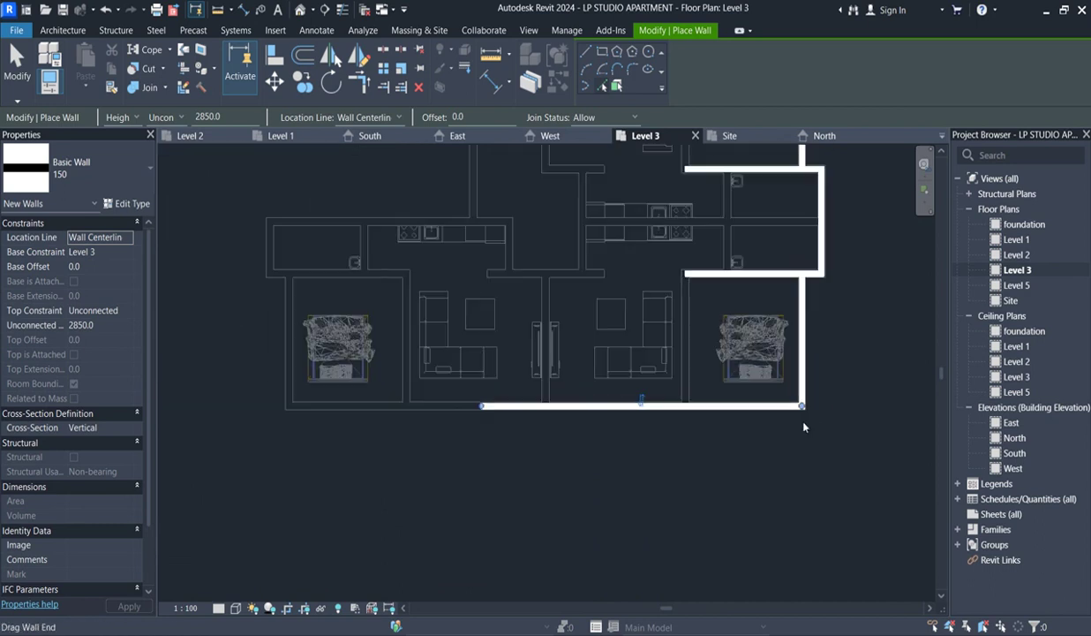
# Place 150 walls along the southwest bedroom's west and north walls and the west wall of the adjoining bathroom
pyautogui.scroll(3, 532, 399)
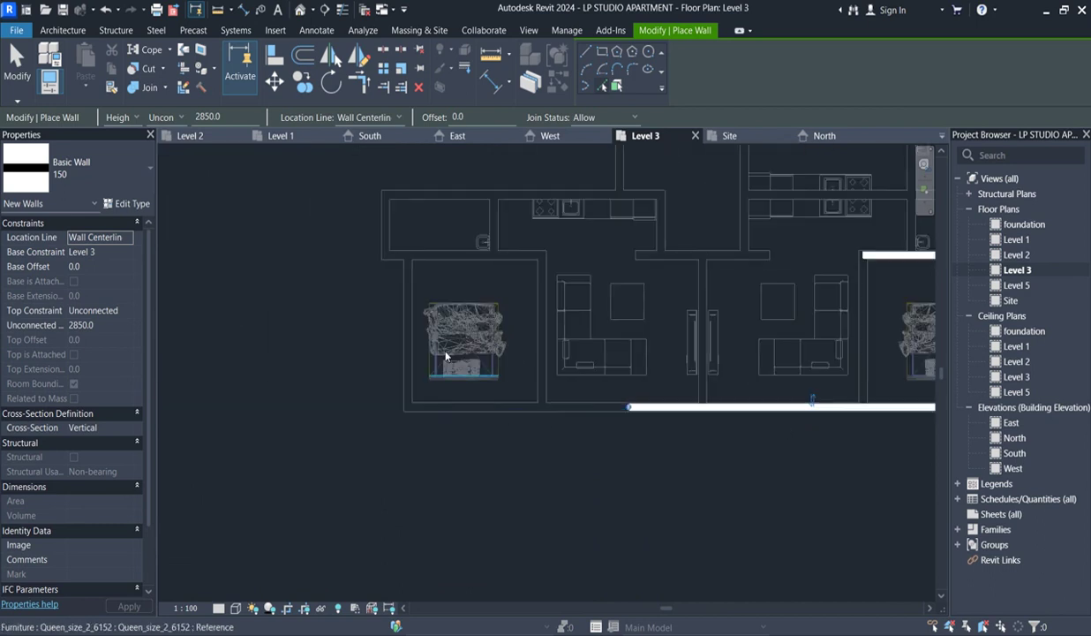
pyautogui.click(409, 304)
pyautogui.scroll(2, 386, 223)
pyautogui.scroll(1, 386, 224)
pyautogui.click(375, 211)
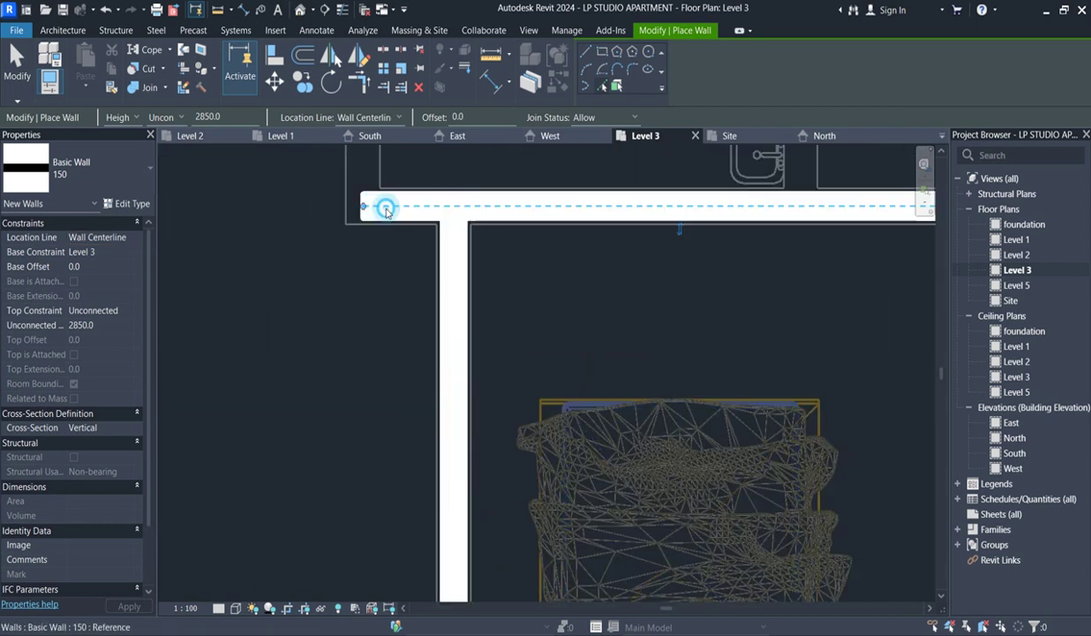
pyautogui.click(367, 168)
pyautogui.scroll(-4, 372, 285)
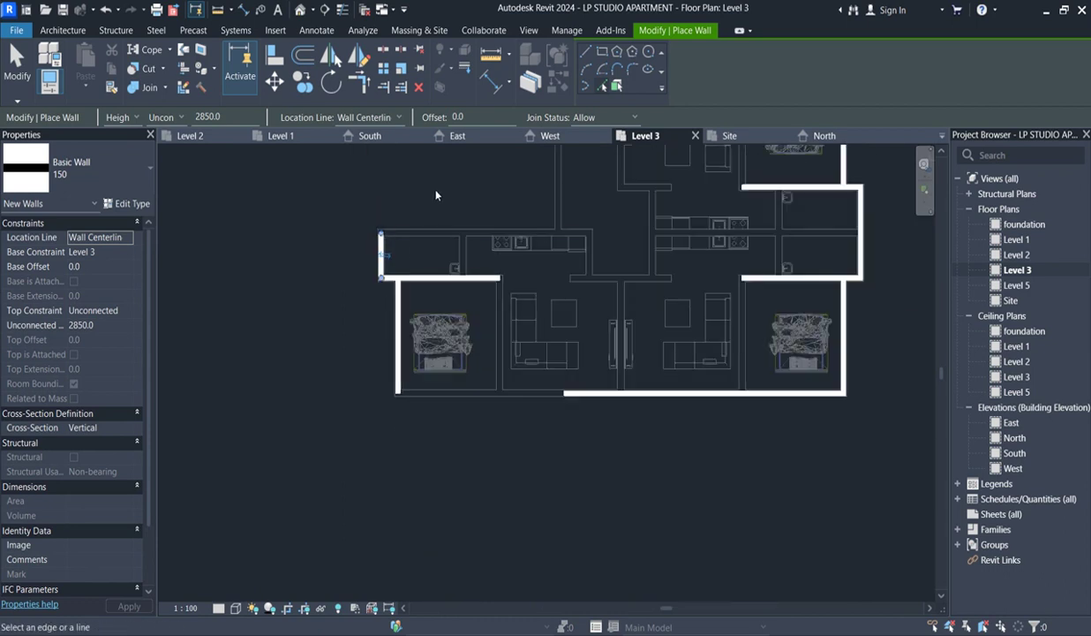
# Place 150 walls along the north wall of the western bathroom and kitchen and along the northern living room's west wall
pyautogui.scroll(3, 443, 230)
pyautogui.scroll(2, 459, 249)
pyautogui.click(458, 238)
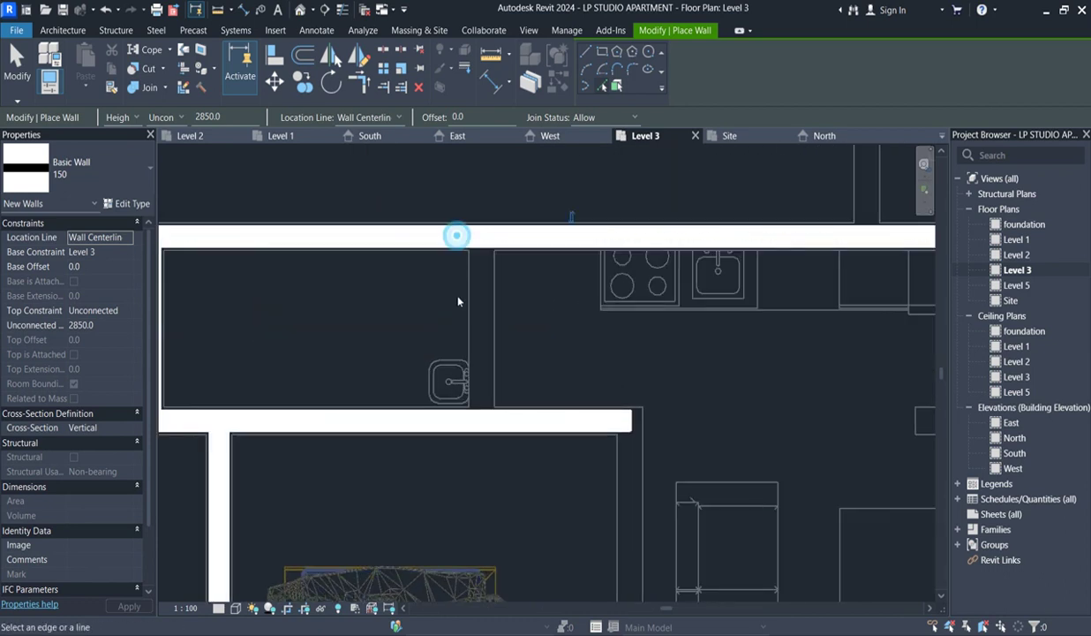
pyautogui.scroll(-5, 722, 289)
pyautogui.scroll(-2, 726, 312)
pyautogui.scroll(6, 699, 202)
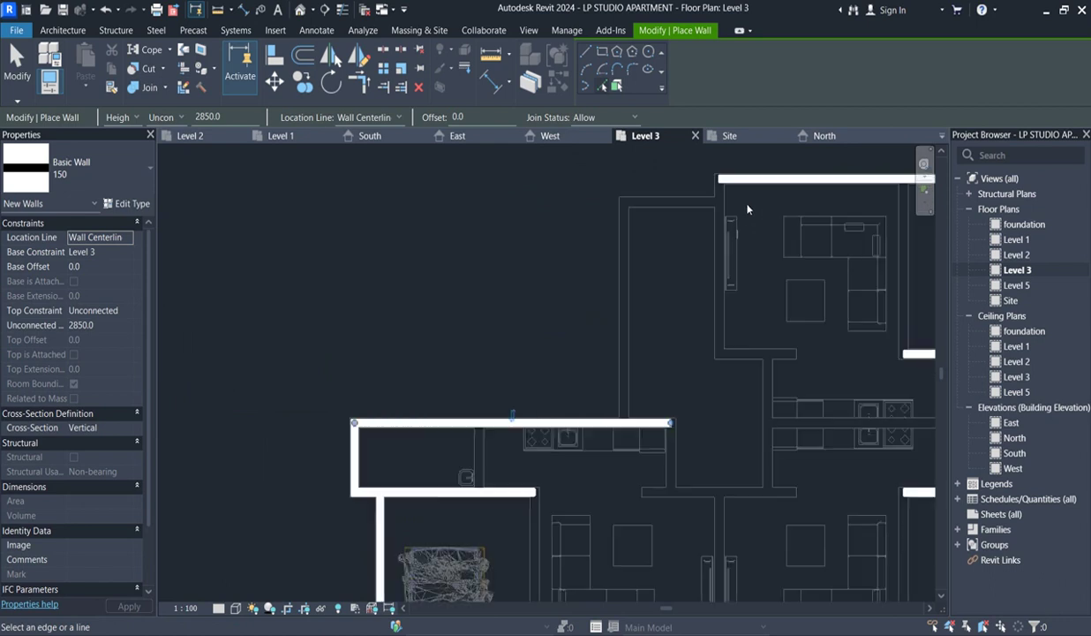
pyautogui.scroll(2, 688, 194)
pyautogui.click(674, 185)
pyautogui.scroll(-2, 618, 229)
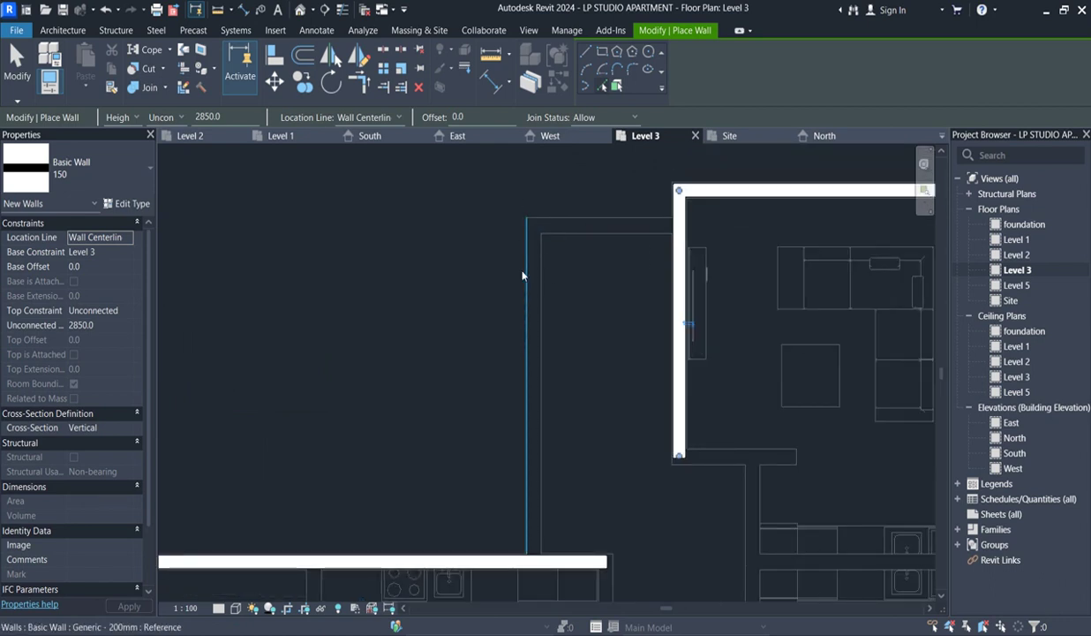
# Trim the southwest bedroom's west wall into corners with the building's south wall and the western bathroom's south wall
pyautogui.scroll(-3, 524, 276)
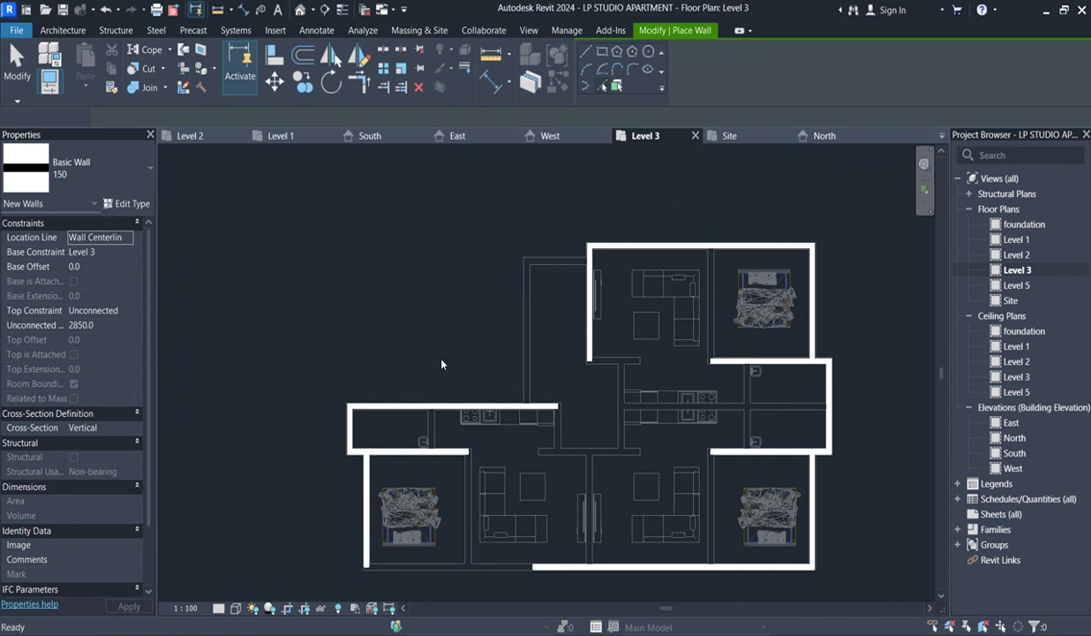
pyautogui.scroll(-3, 441, 364)
pyautogui.press('Escape')
pyautogui.press('Escape')
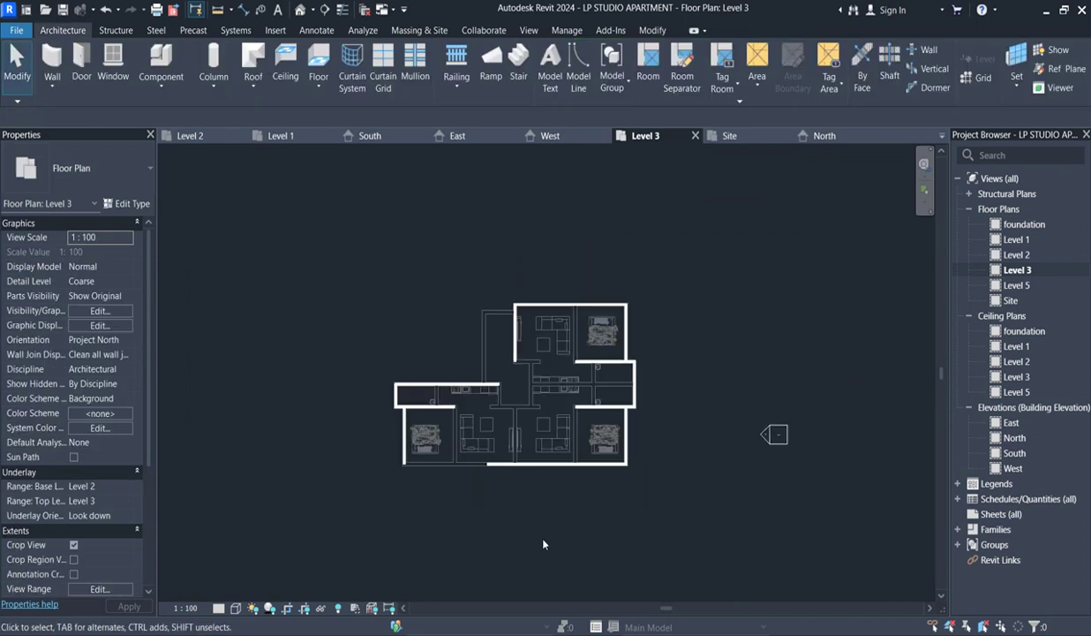
pyautogui.click(653, 30)
pyautogui.click(361, 88)
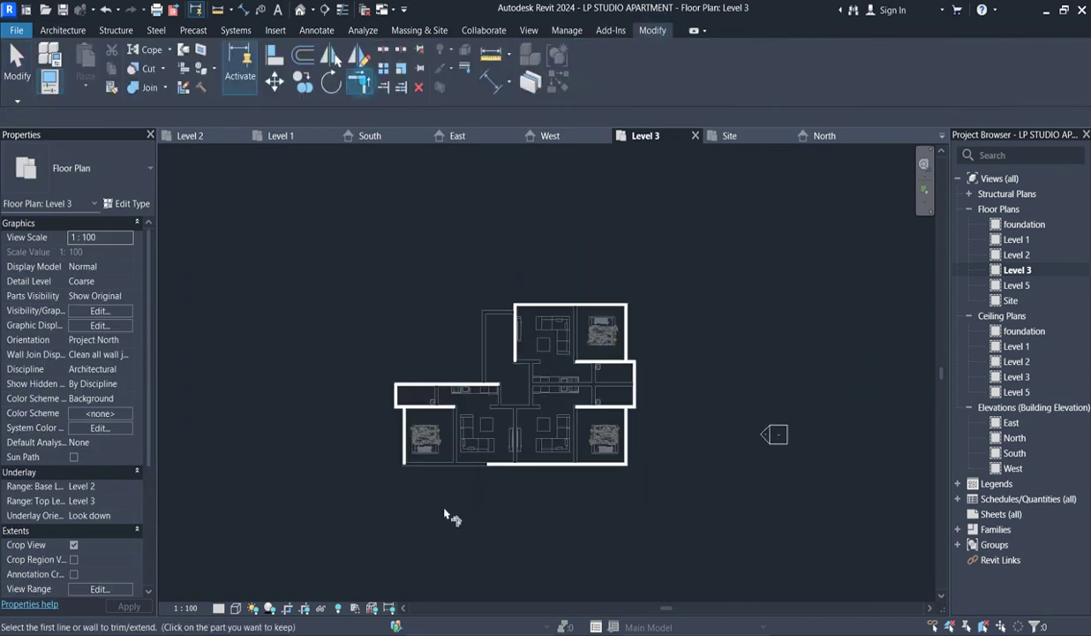
pyautogui.scroll(5, 403, 415)
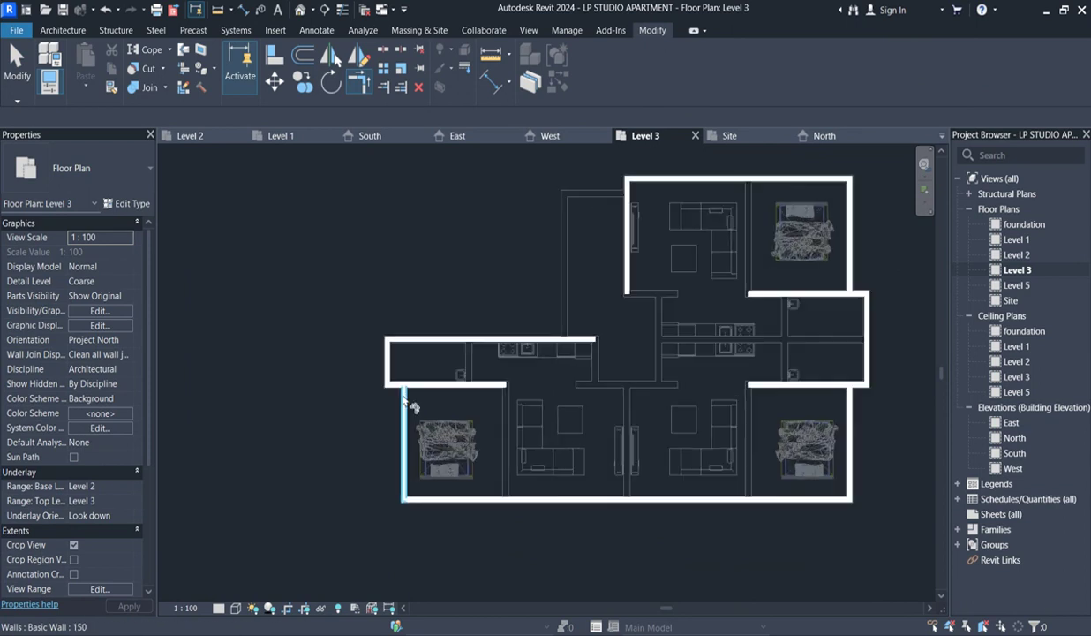
pyautogui.click(402, 385)
pyautogui.click(408, 415)
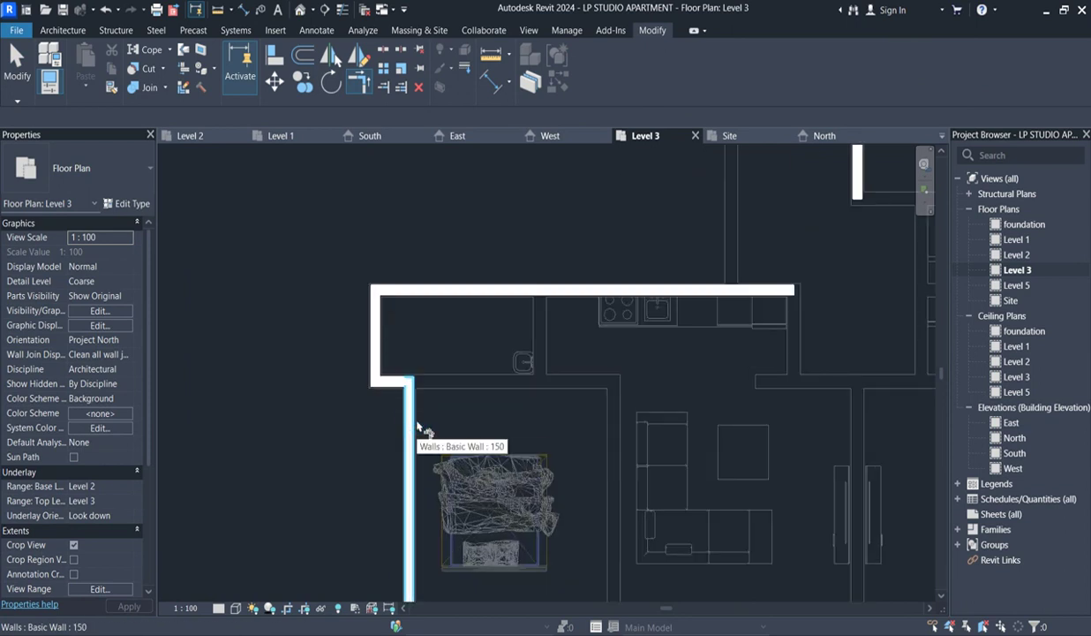
# Trim the eastern bathroom block's south and north walls into corners with the east walls of the adjoining bedrooms
pyautogui.scroll(-5, 415, 420)
pyautogui.scroll(5, 577, 439)
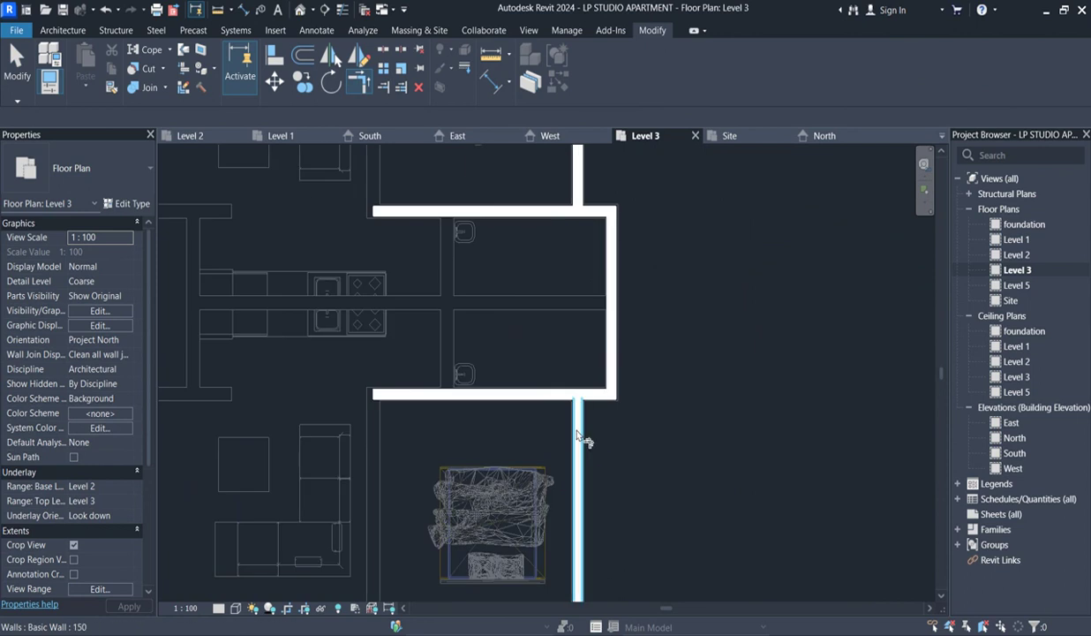
pyautogui.click(599, 214)
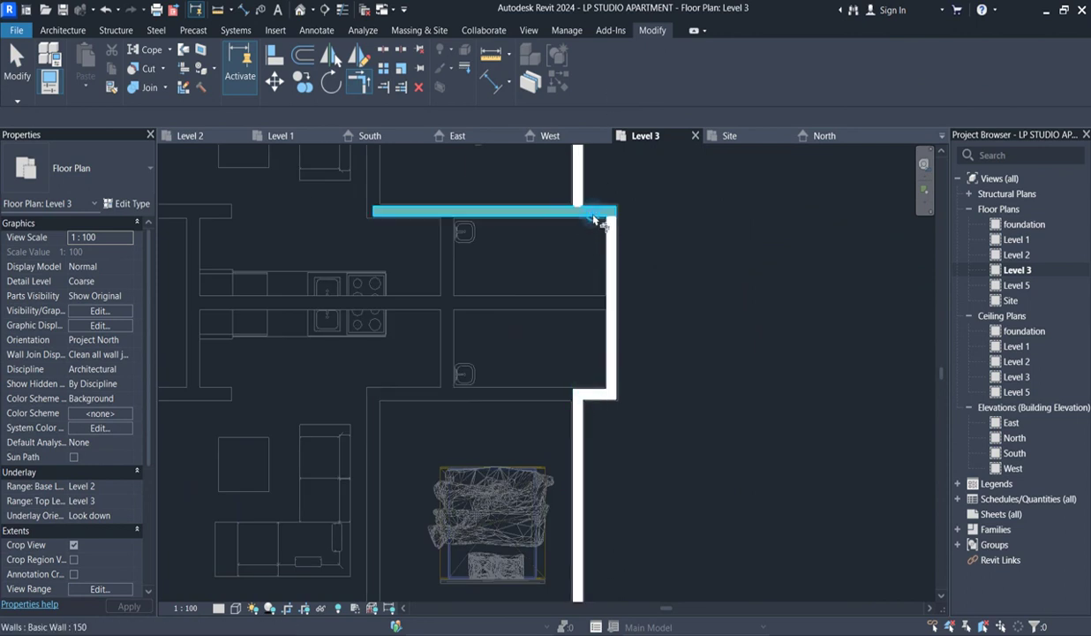
pyautogui.click(580, 176)
pyautogui.scroll(-1, 596, 383)
pyautogui.scroll(-6, 598, 385)
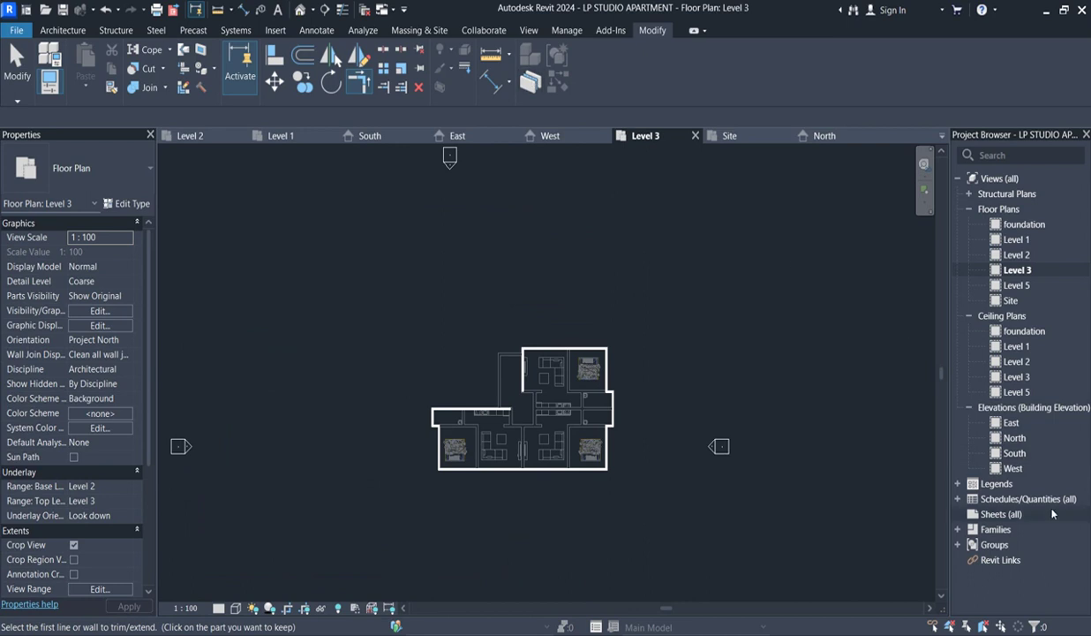
# Check how the Level 3 walls meet the sloping roof in the South elevation
pyautogui.doubleClick(1017, 452)
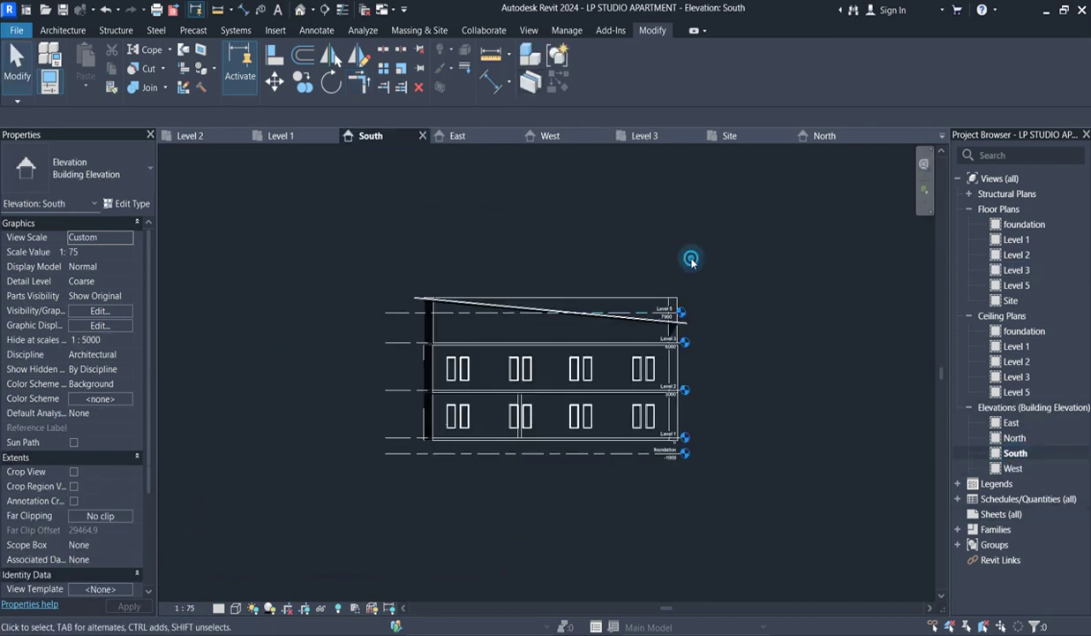
pyautogui.scroll(3, 451, 334)
pyautogui.scroll(2, 401, 316)
pyautogui.scroll(-2, 388, 231)
pyautogui.scroll(-1, 402, 285)
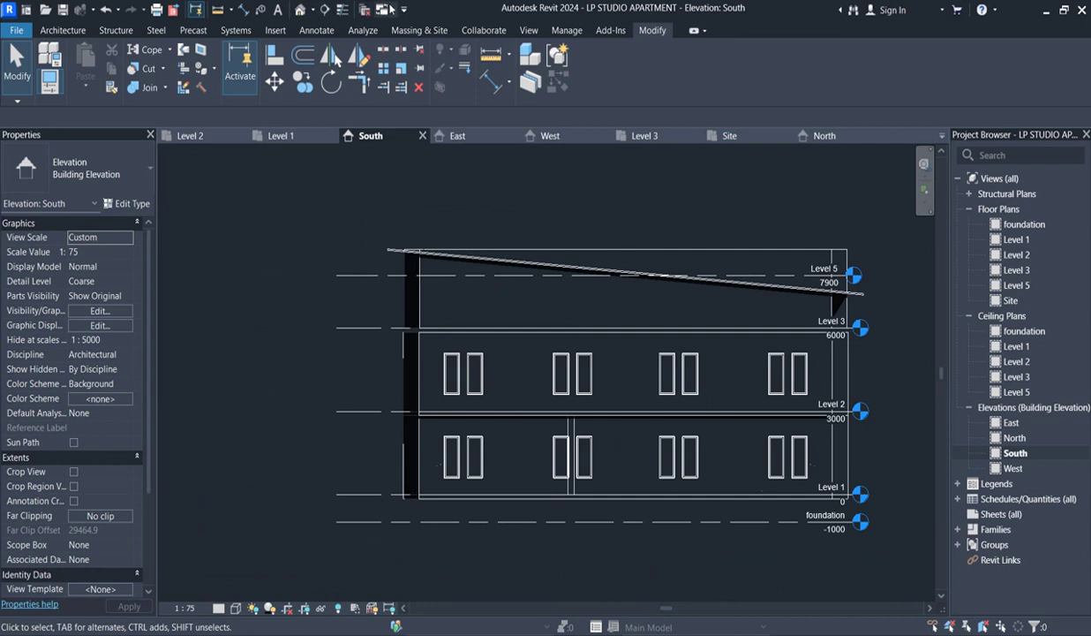
# Open the default 3D view and inspect the sloping roof where the Level 3 walls pass through it
pyautogui.click(311, 13)
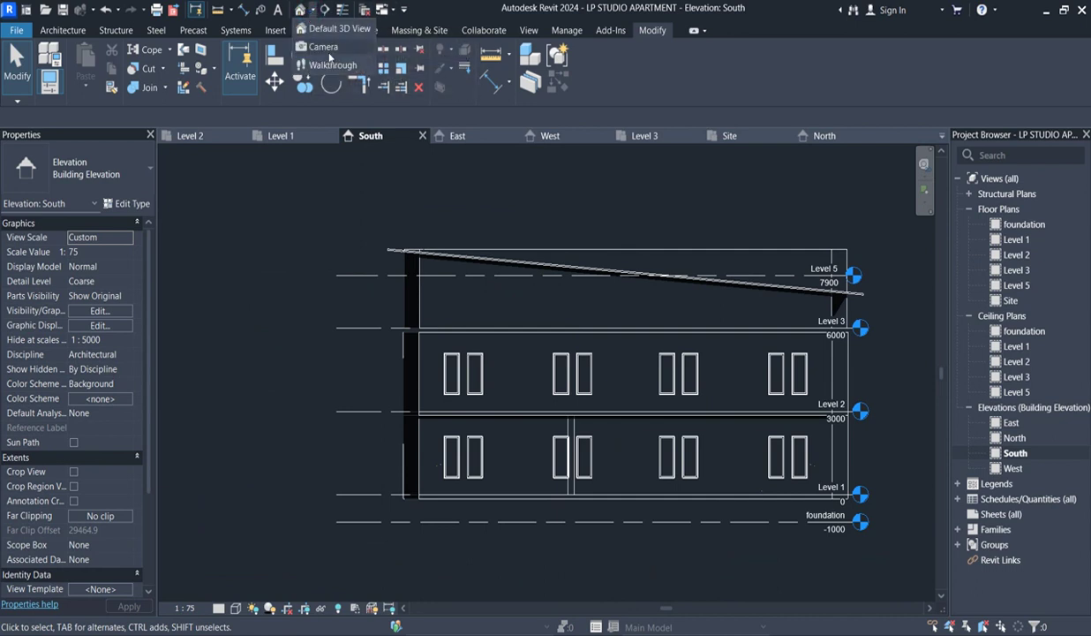
pyautogui.click(329, 33)
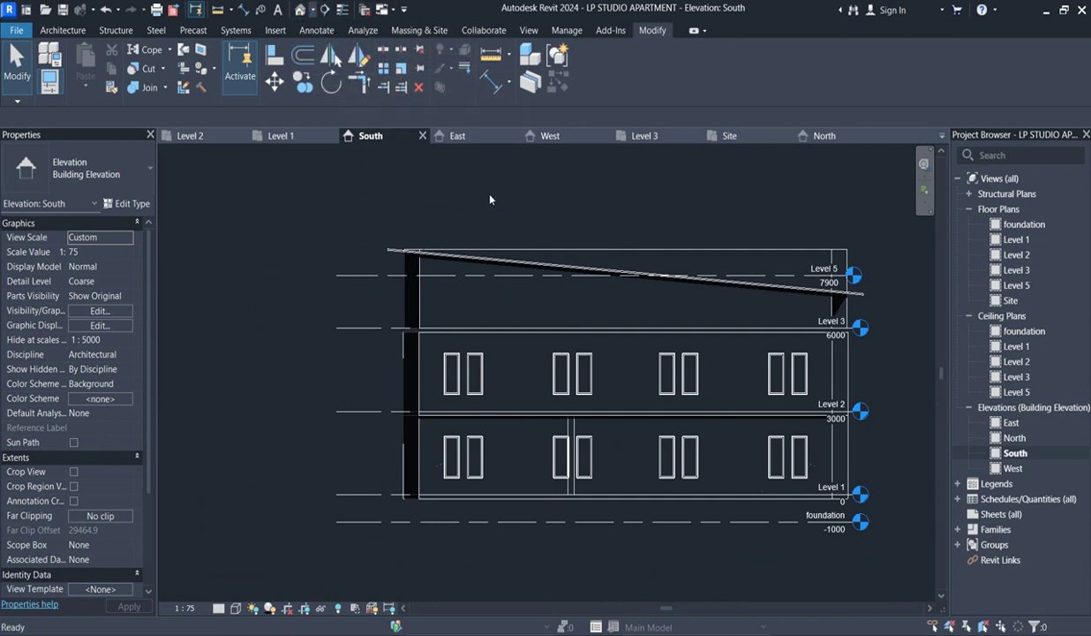
pyautogui.scroll(2, 536, 428)
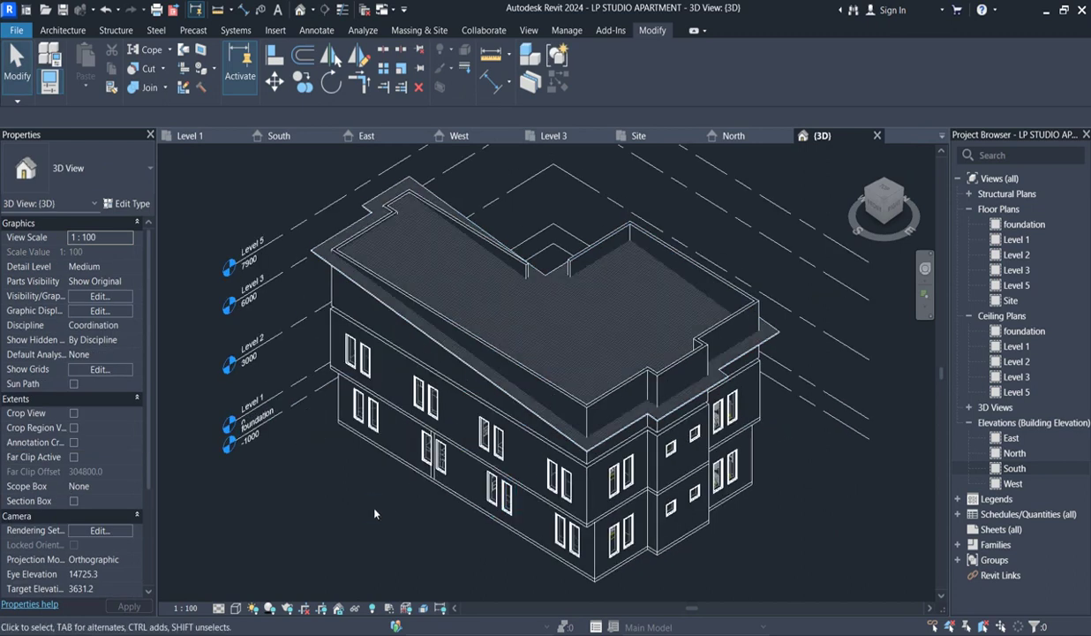
pyautogui.scroll(-1, 373, 297)
pyautogui.scroll(1, 375, 353)
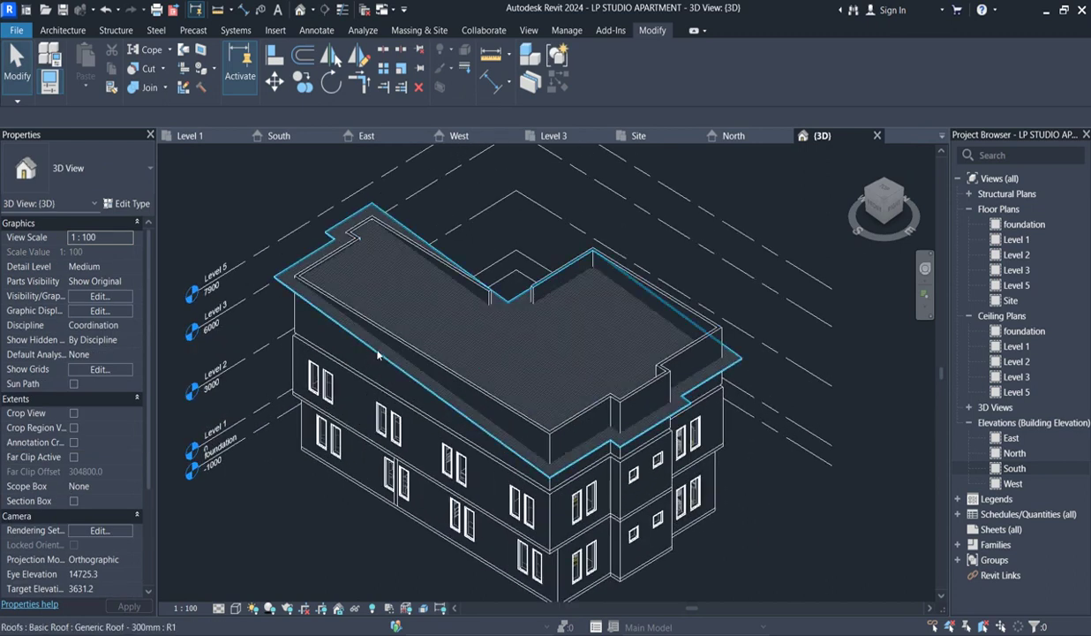
pyautogui.click(378, 358)
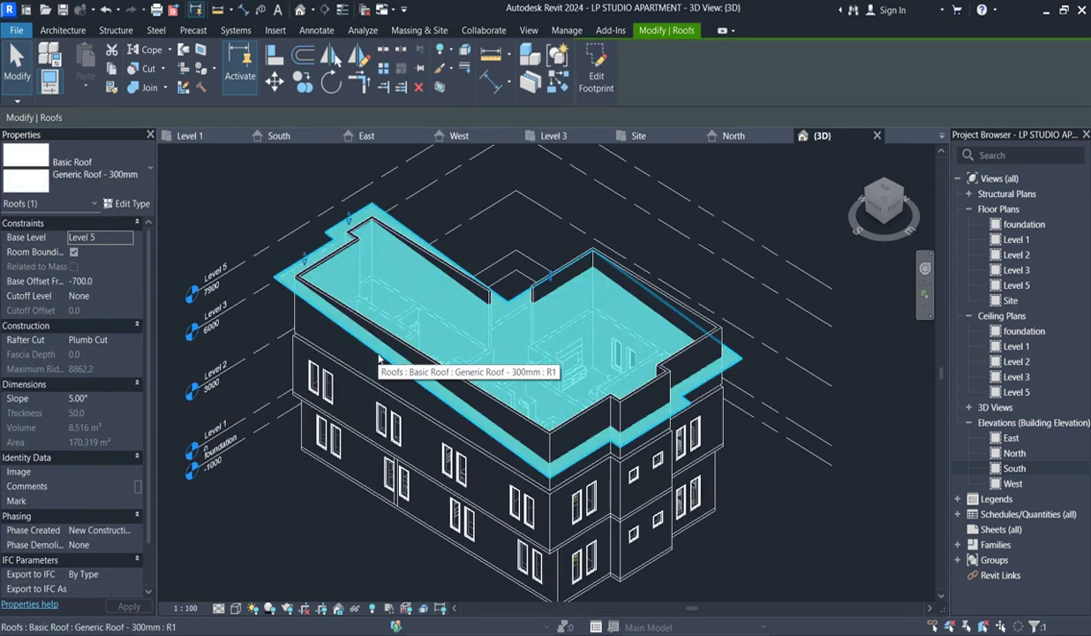
pyautogui.click(732, 187)
# Select the Level 3 walls along the kitchen's north side, the northern block, the stepped east side and the south side
pyautogui.click(472, 281)
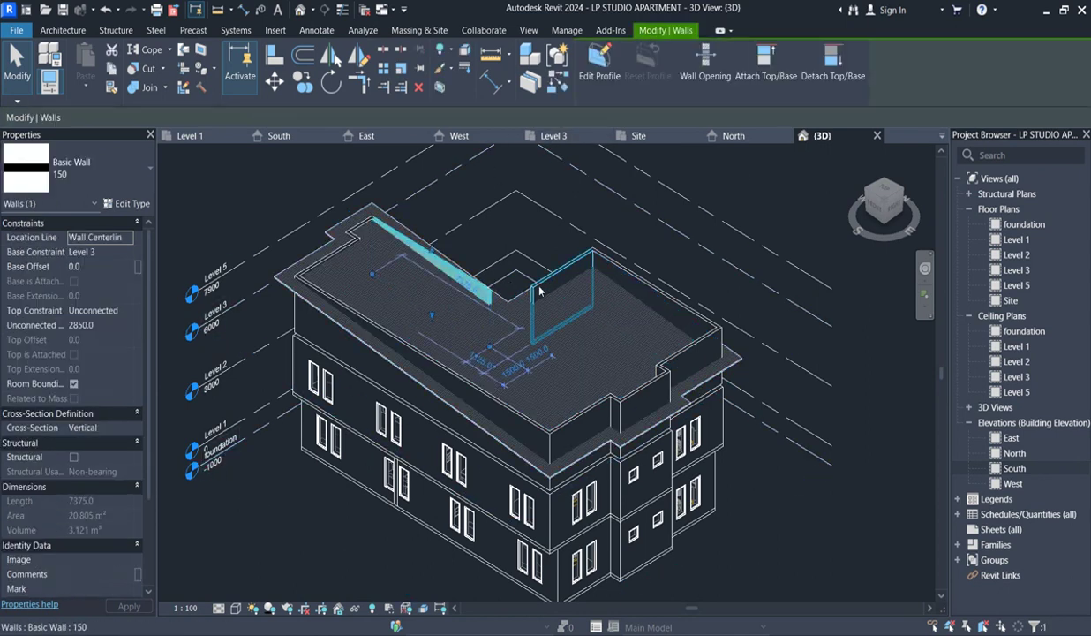
pyautogui.keyDown('ctrl'); pyautogui.click(541, 294); pyautogui.keyUp('ctrl')
pyautogui.keyDown('ctrl'); pyautogui.click(633, 280); pyautogui.keyUp('ctrl')
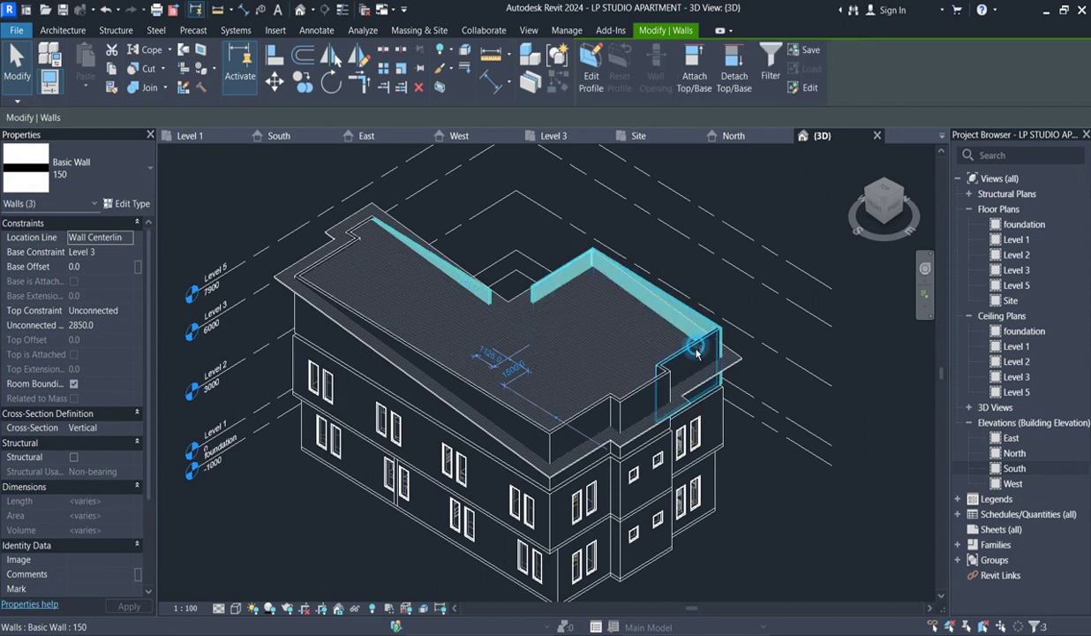
pyautogui.keyDown('ctrl'); pyautogui.click(693, 366); pyautogui.keyUp('ctrl')
pyautogui.keyDown('ctrl'); pyautogui.click(636, 404); pyautogui.keyUp('ctrl')
pyautogui.keyDown('ctrl'); pyautogui.click(600, 406); pyautogui.keyUp('ctrl')
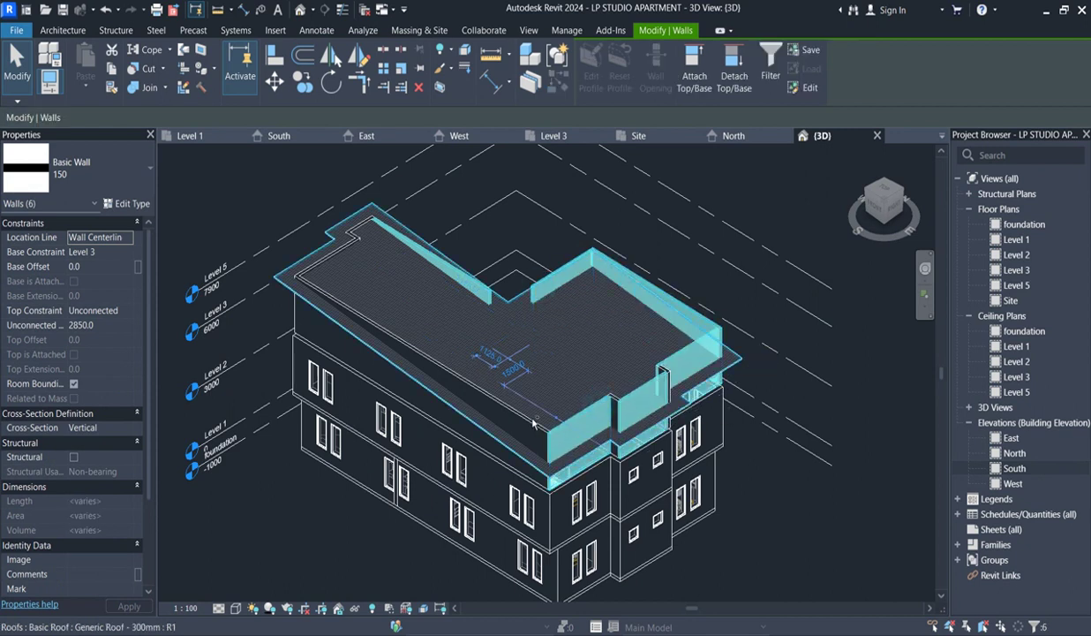
pyautogui.keyDown('ctrl'); pyautogui.click(525, 422); pyautogui.keyUp('ctrl')
pyautogui.scroll(6, 525, 422)
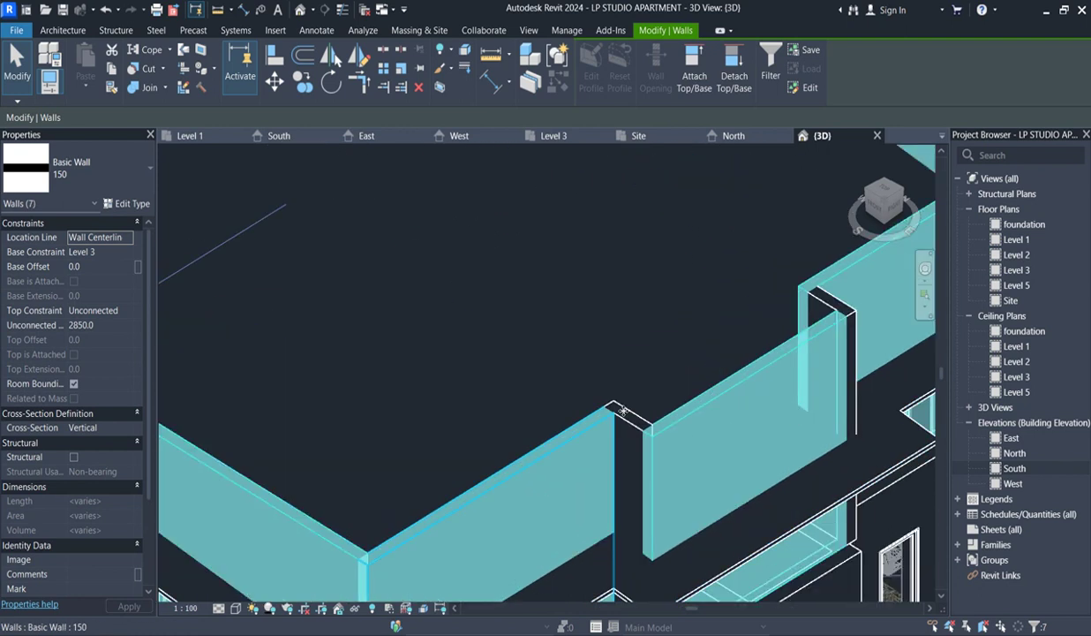
pyautogui.keyDown('ctrl'); pyautogui.click(804, 370); pyautogui.keyUp('ctrl')
pyautogui.keyDown('ctrl'); pyautogui.click(799, 295); pyautogui.keyUp('ctrl')
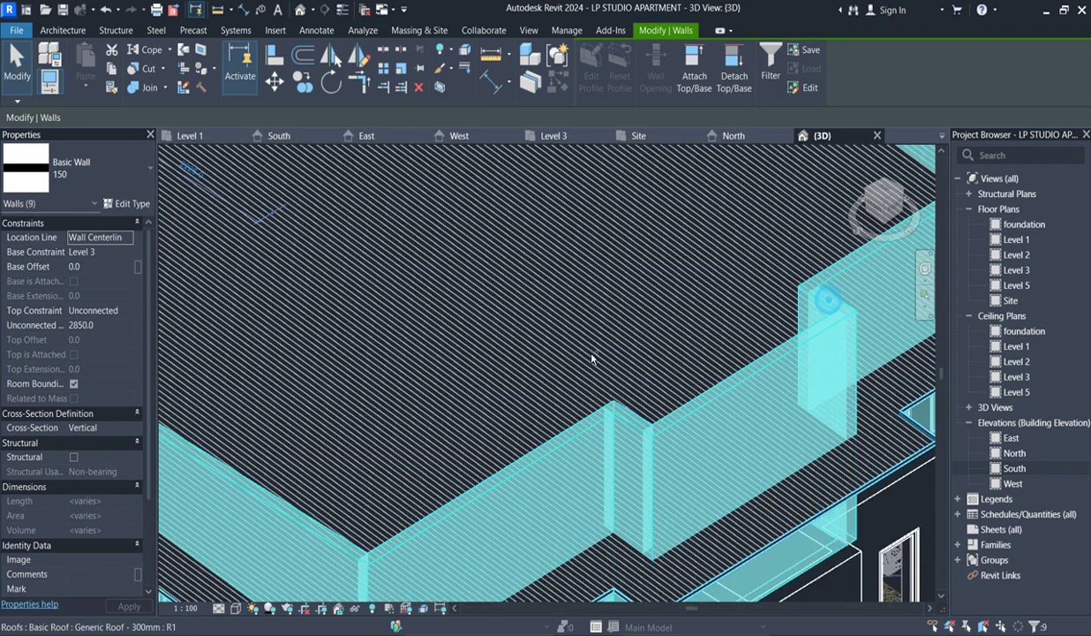
# Add the three western walls to the selection and attach the tops of all selected Level 3 walls to the sloping roof
pyautogui.scroll(-8, 634, 432)
pyautogui.scroll(8, 414, 275)
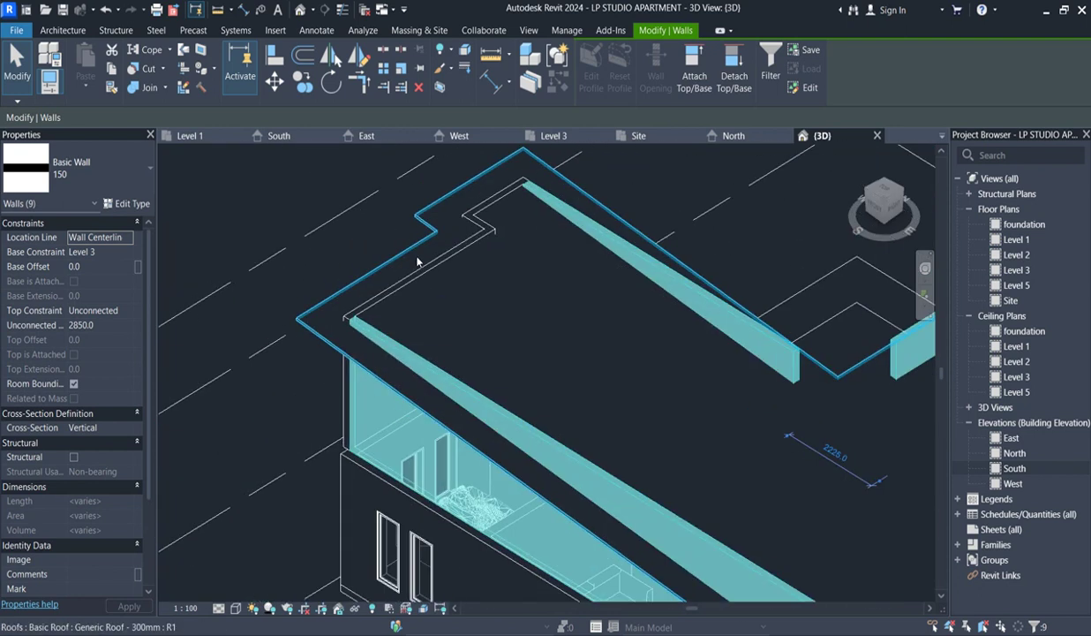
pyautogui.keyDown('ctrl'); pyautogui.click(468, 221); pyautogui.keyUp('ctrl')
pyautogui.keyDown('ctrl'); pyautogui.click(501, 202); pyautogui.keyUp('ctrl')
pyautogui.keyDown('ctrl'); pyautogui.click(503, 207); pyautogui.keyUp('ctrl')
pyautogui.scroll(-6, 504, 207)
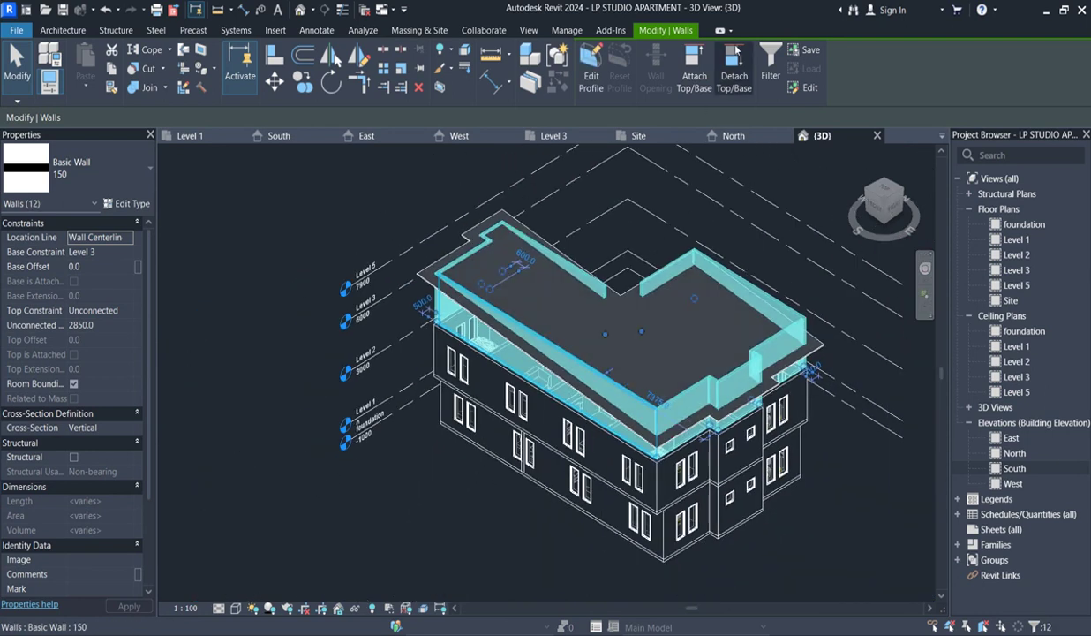
pyautogui.click(696, 70)
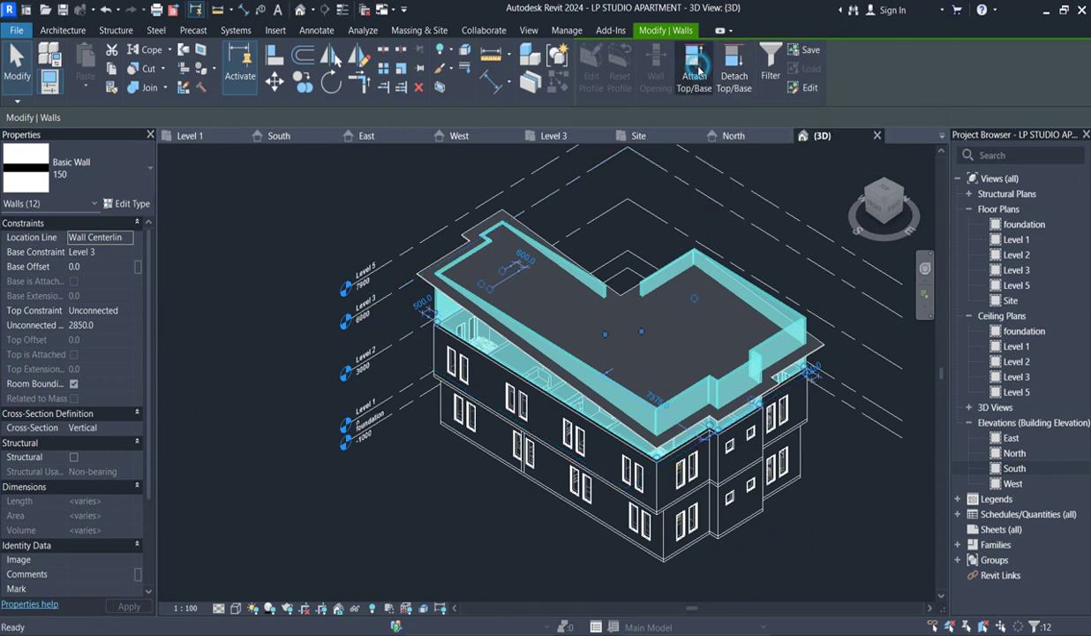
pyautogui.click(482, 219)
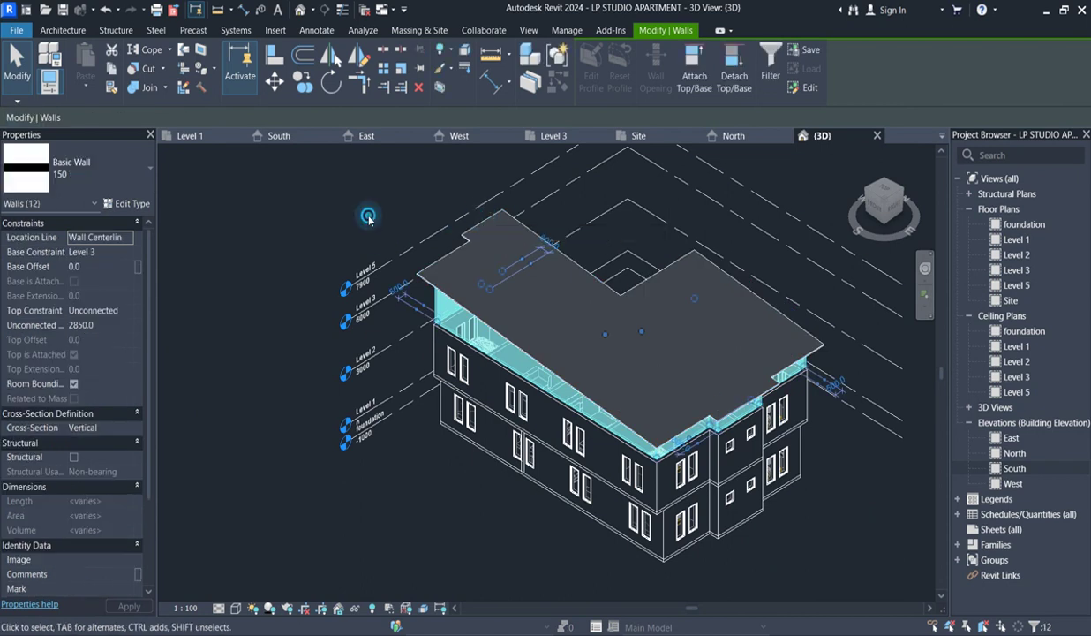
pyautogui.press('Escape')
pyautogui.scroll(2, 554, 353)
pyautogui.scroll(1, 554, 353)
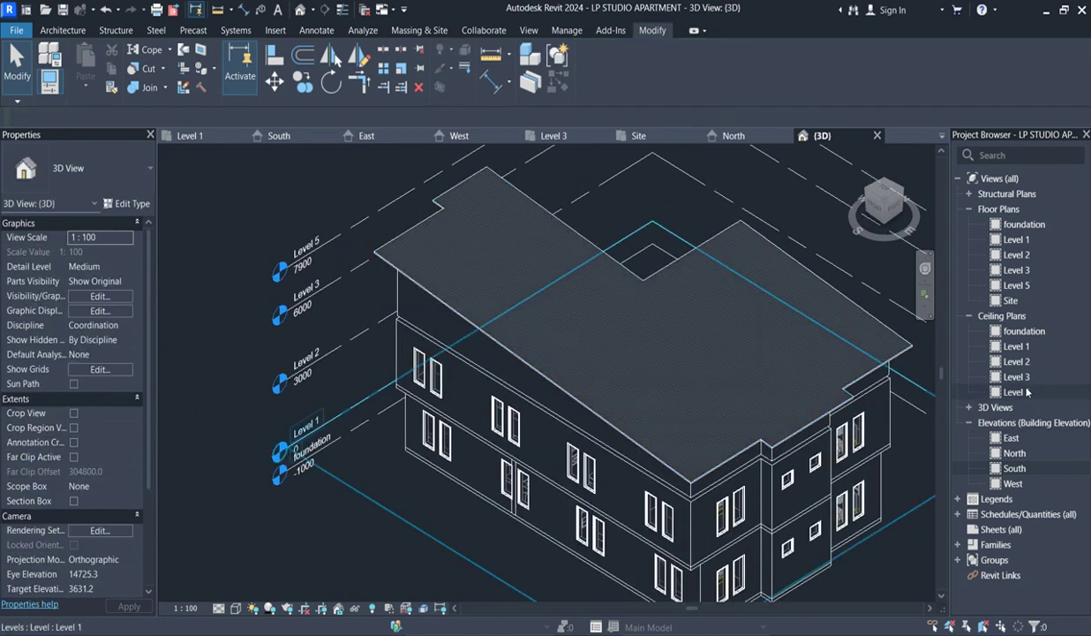
# Examine the roof and the Level 3 walls beneath it in the South, North and West elevations
pyautogui.doubleClick(1016, 469)
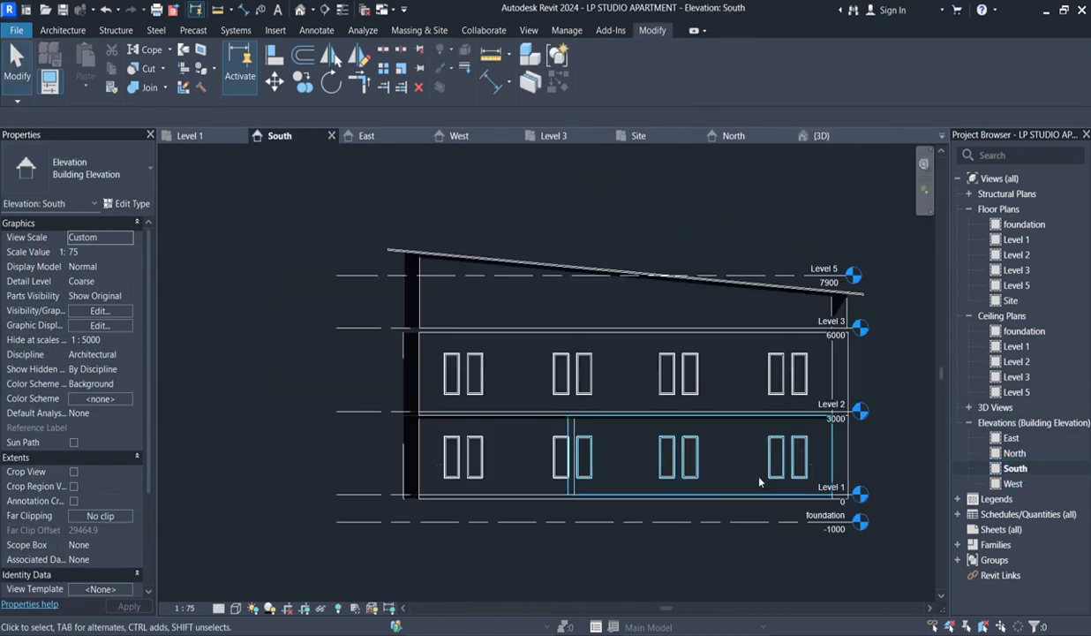
pyautogui.doubleClick(1013, 452)
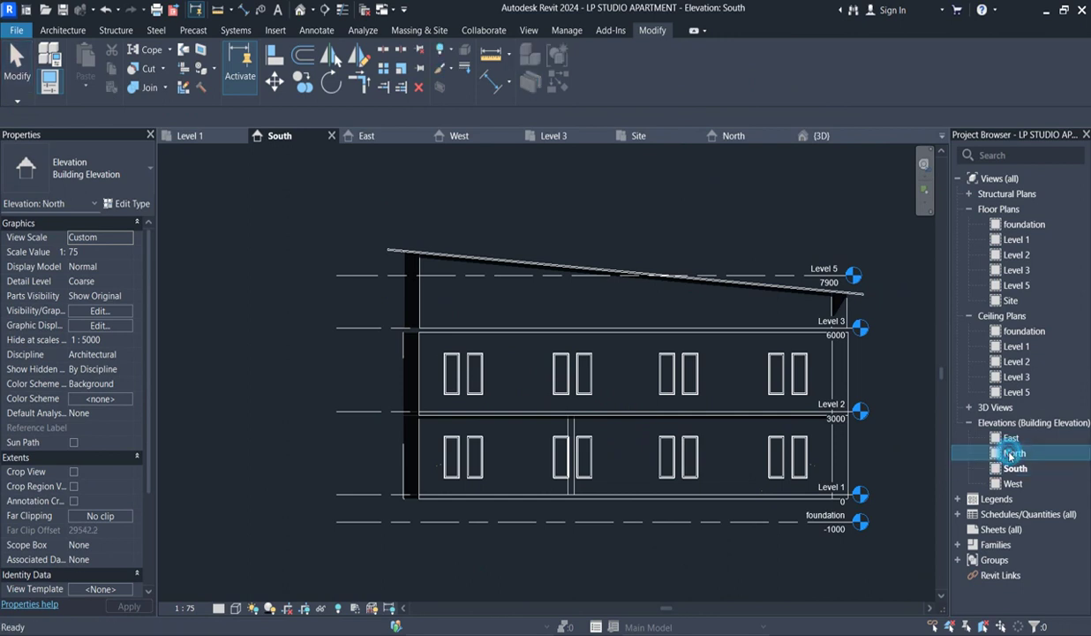
pyautogui.doubleClick(1014, 484)
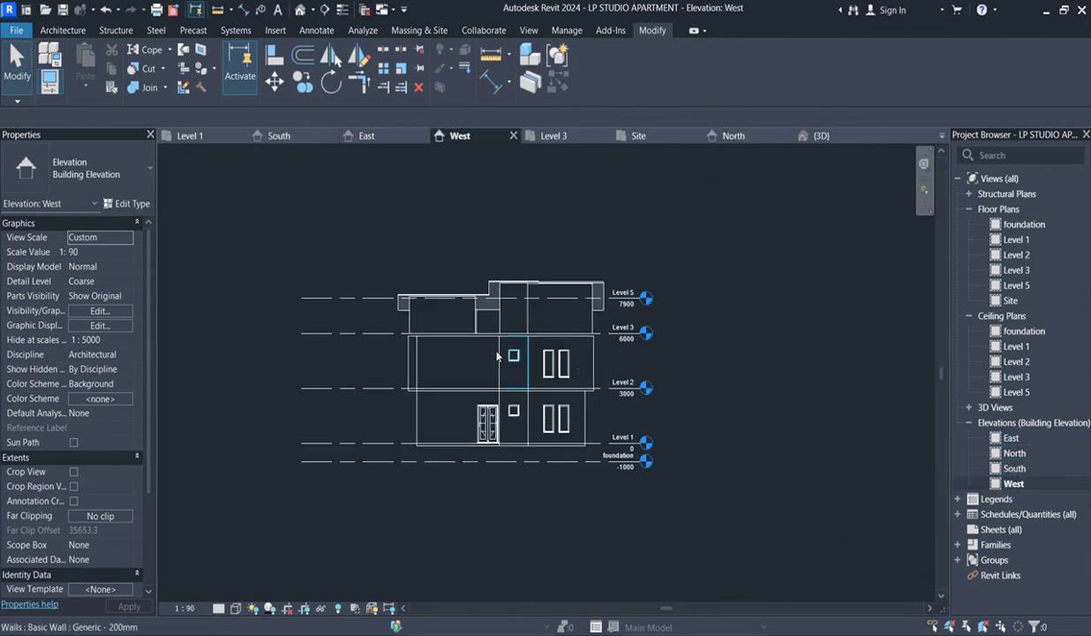
pyautogui.scroll(2, 494, 300)
pyautogui.scroll(1, 494, 244)
pyautogui.scroll(-3, 506, 354)
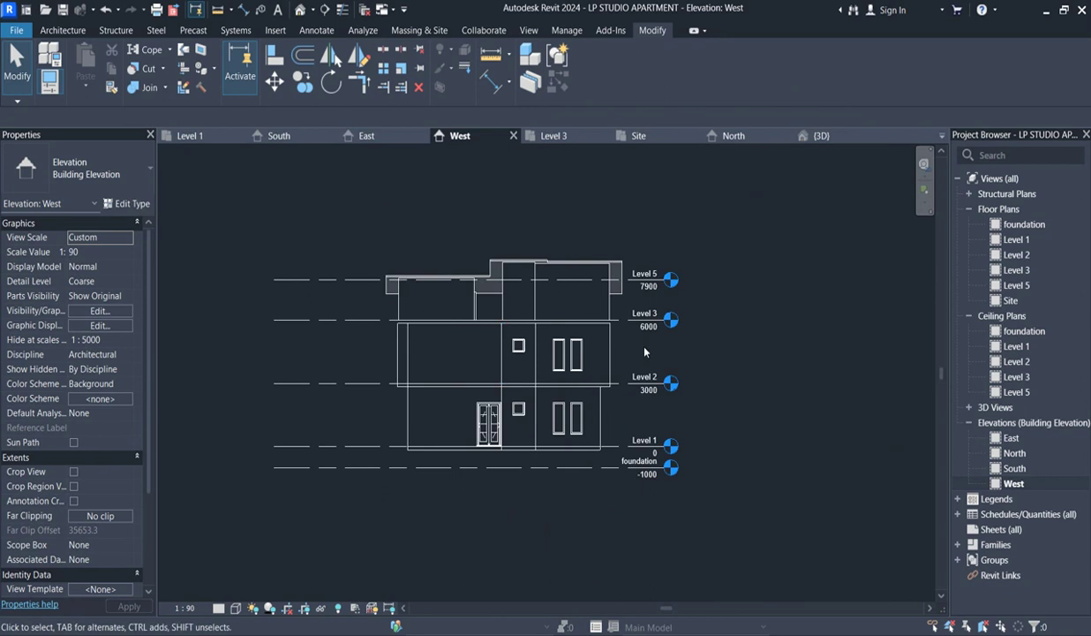
pyautogui.scroll(3, 621, 335)
pyautogui.scroll(-2, 652, 376)
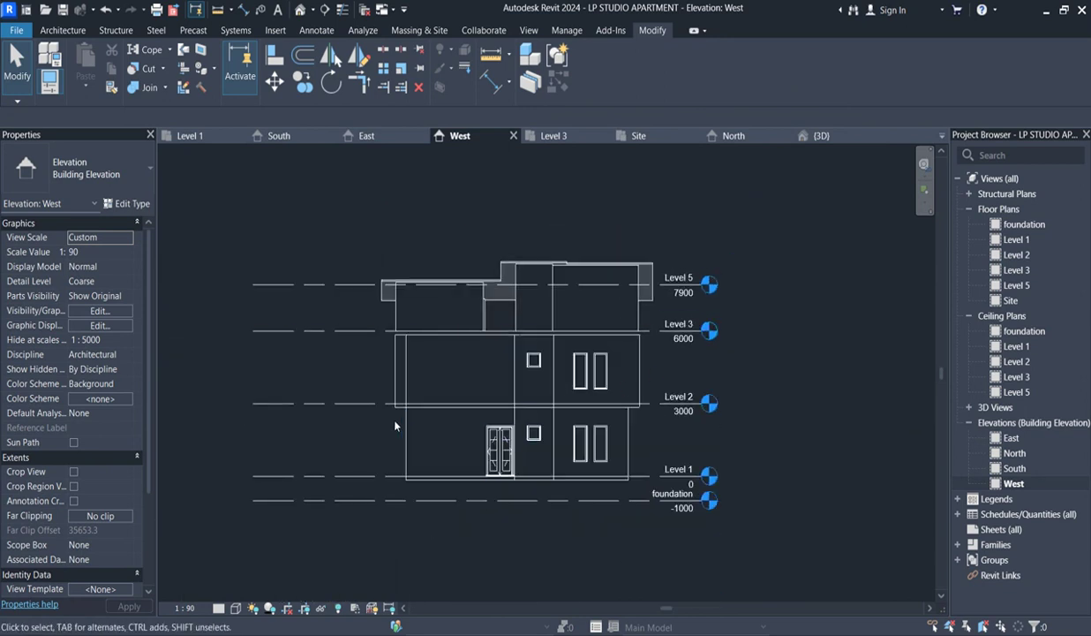
pyautogui.scroll(2, 380, 406)
pyautogui.scroll(-3, 383, 384)
pyautogui.scroll(2, 514, 328)
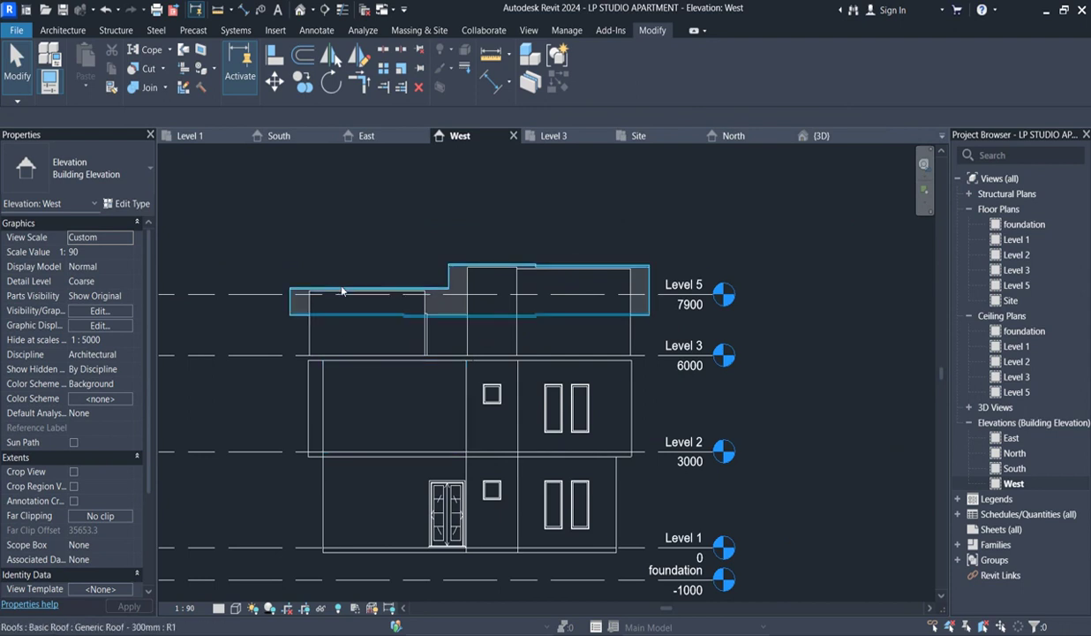
pyautogui.scroll(1, 336, 281)
pyautogui.scroll(-2, 536, 322)
pyautogui.scroll(2, 518, 383)
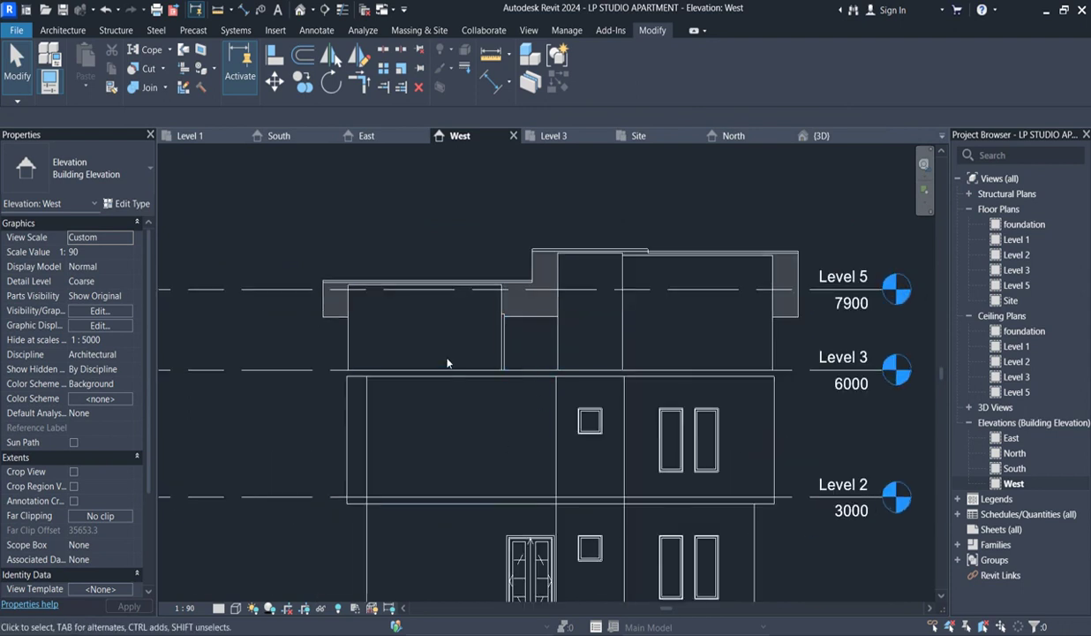
pyautogui.scroll(-2, 514, 298)
# In the Level 2 plan, select the north and west 200 mm walls of the narrow entrance bay
pyautogui.doubleClick(1015, 239)
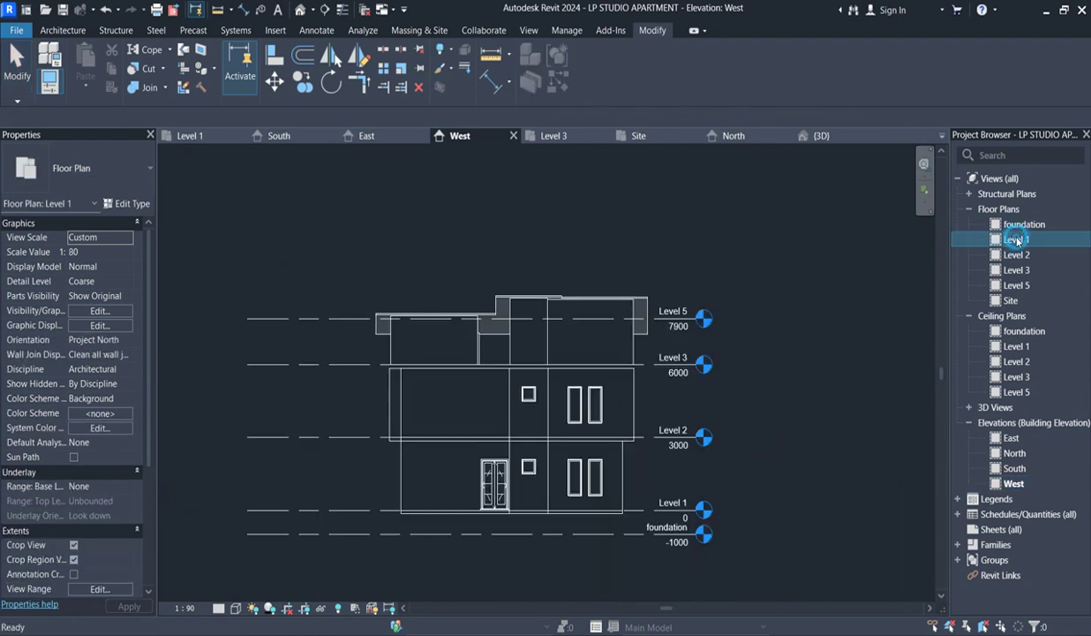
pyautogui.click(533, 296)
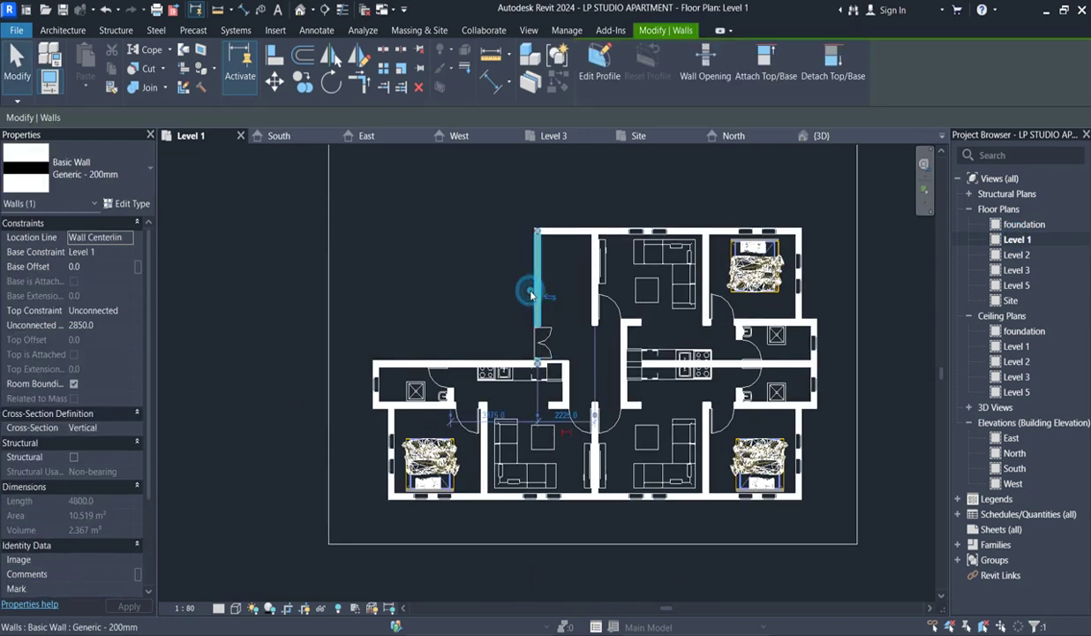
pyautogui.doubleClick(1017, 254)
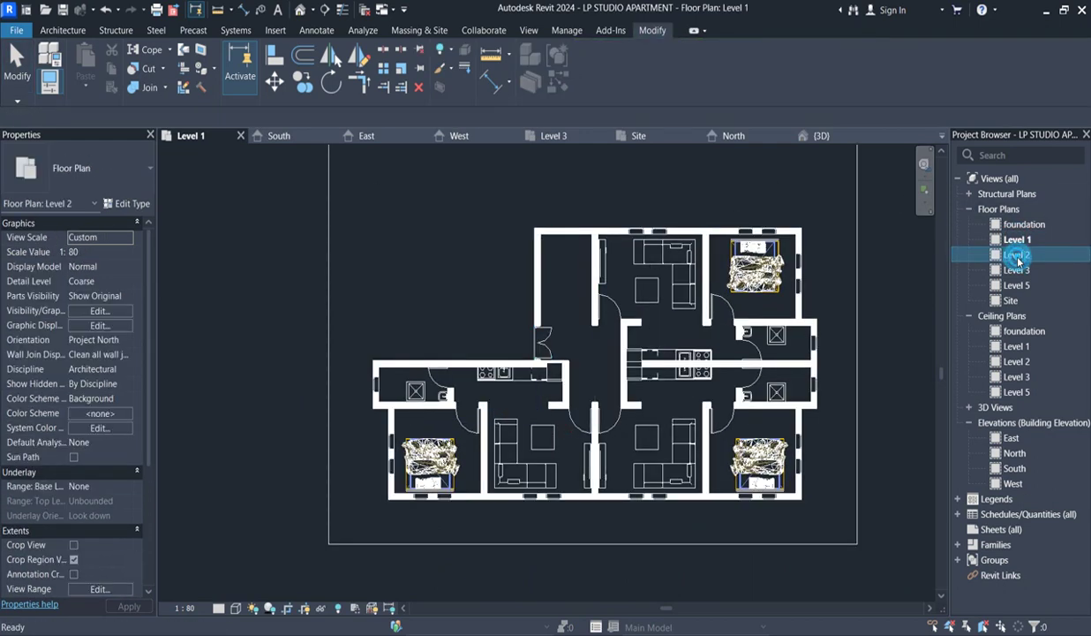
pyautogui.click(553, 201)
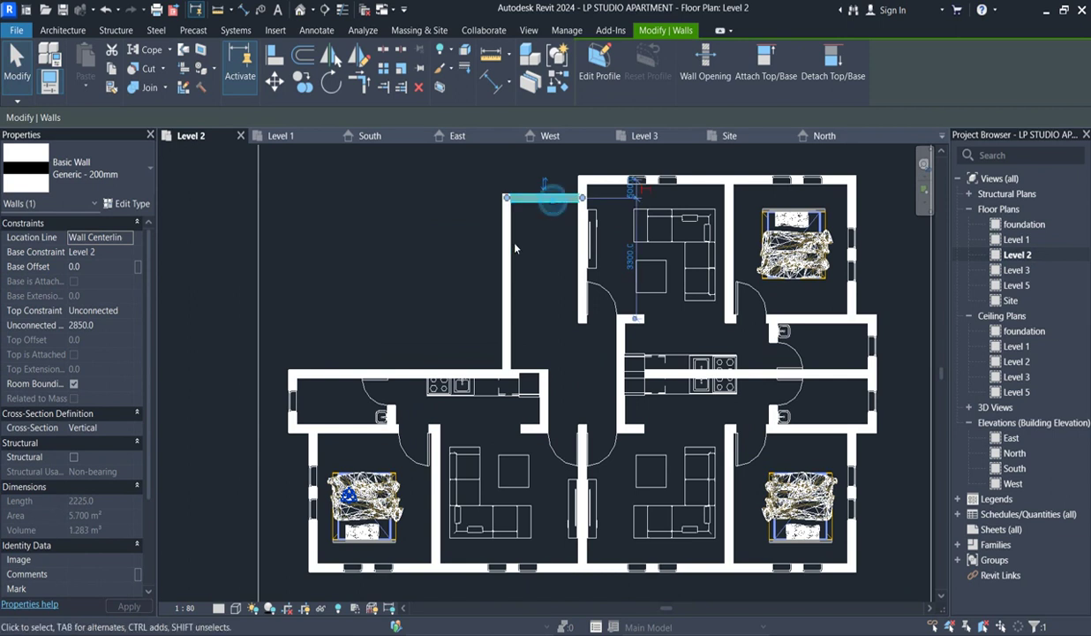
pyautogui.keyDown('ctrl'); pyautogui.click(506, 279); pyautogui.keyUp('ctrl')
pyautogui.scroll(-3, 507, 279)
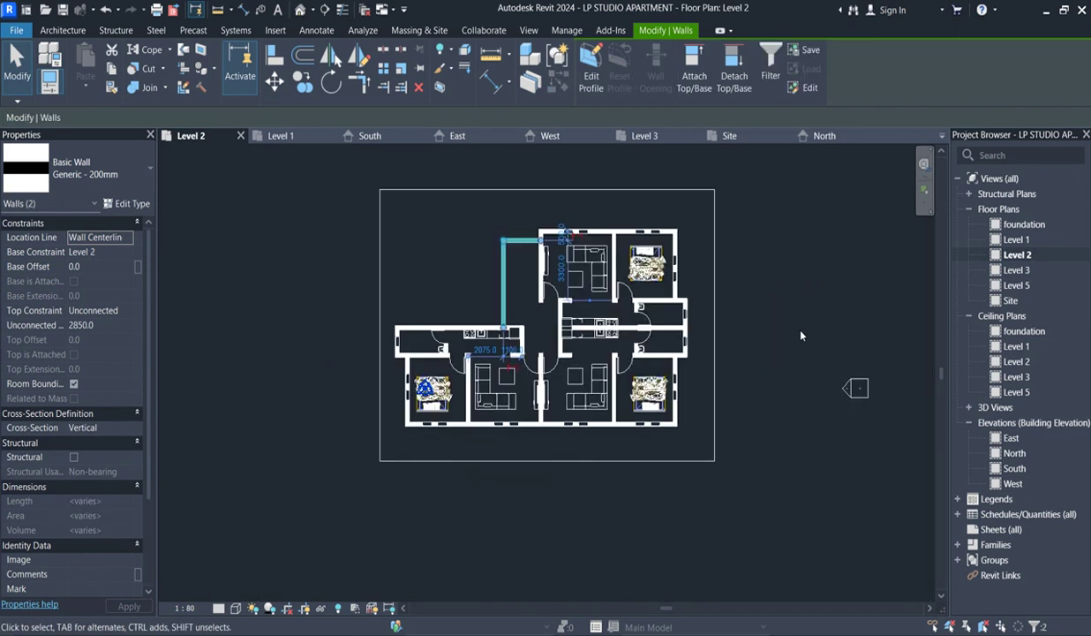
# Set the unconnected height of the two selected Level 2 entrance-bay walls to 6000, working from the West elevation
pyautogui.doubleClick(1014, 468)
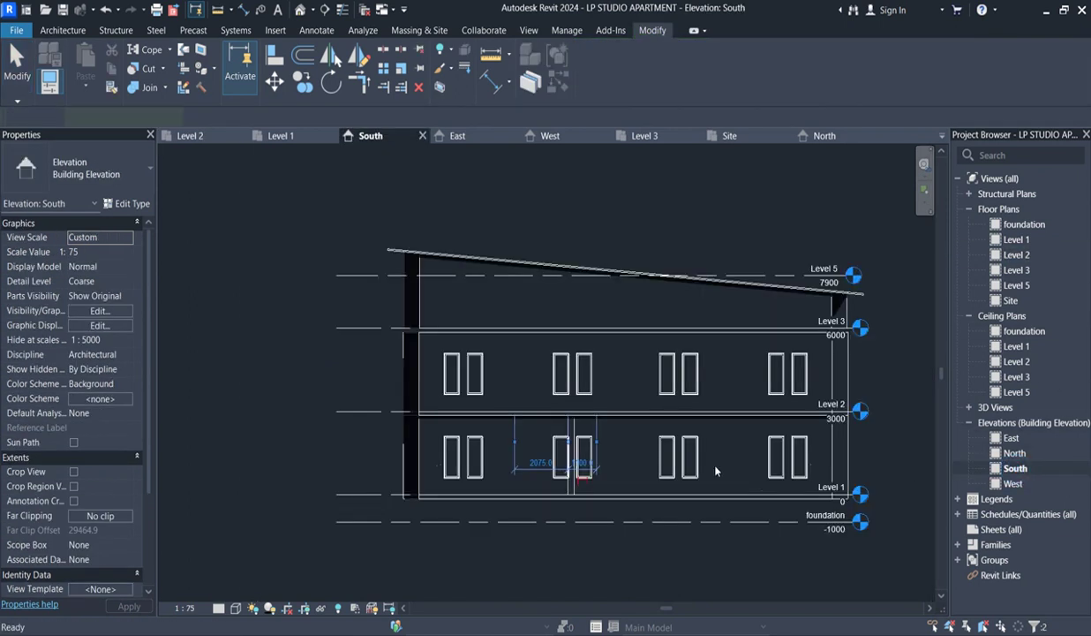
pyautogui.doubleClick(1014, 453)
pyautogui.click(1012, 438)
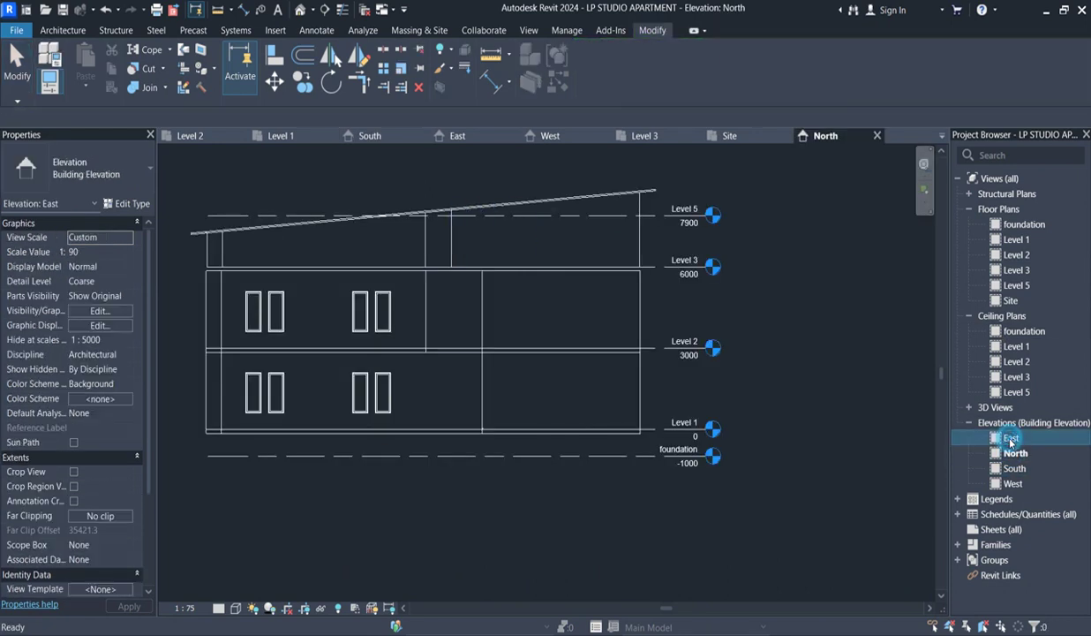
pyautogui.doubleClick(1011, 439)
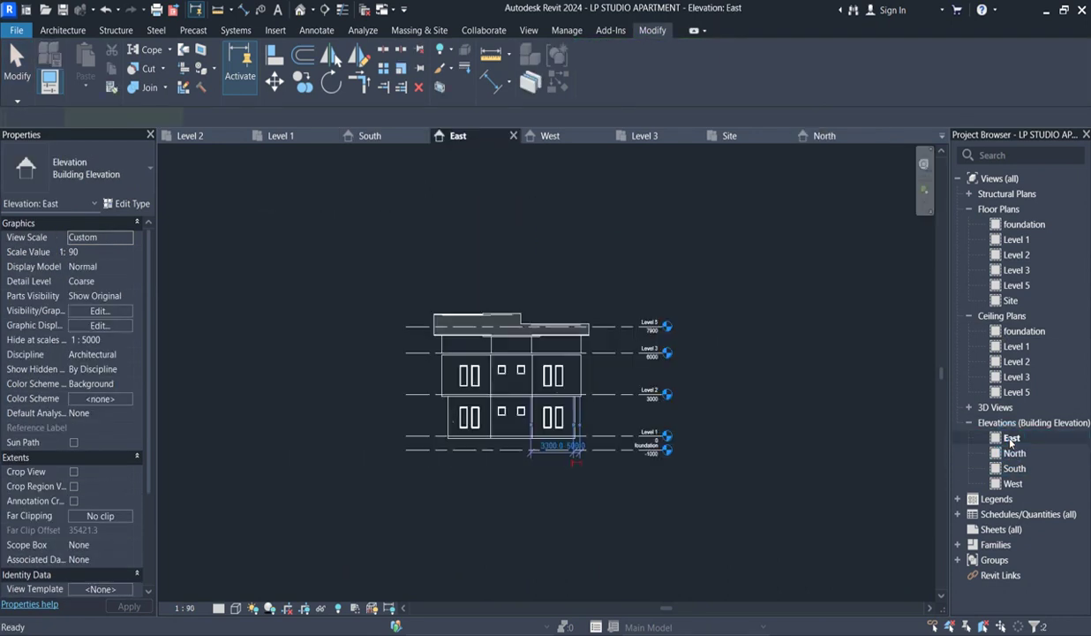
pyautogui.doubleClick(1013, 484)
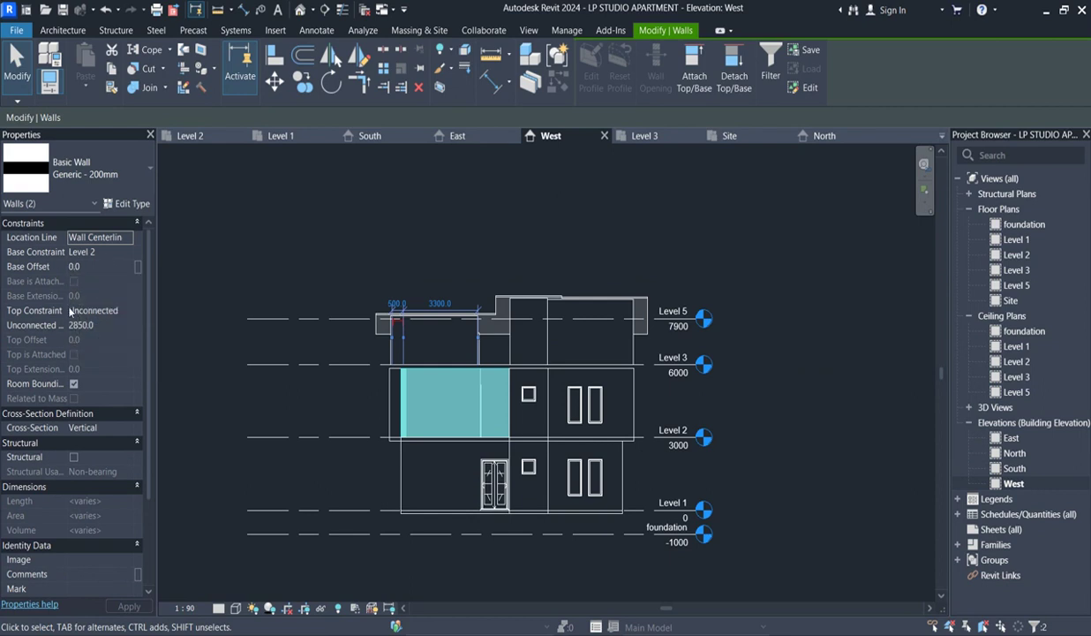
pyautogui.click(121, 323)
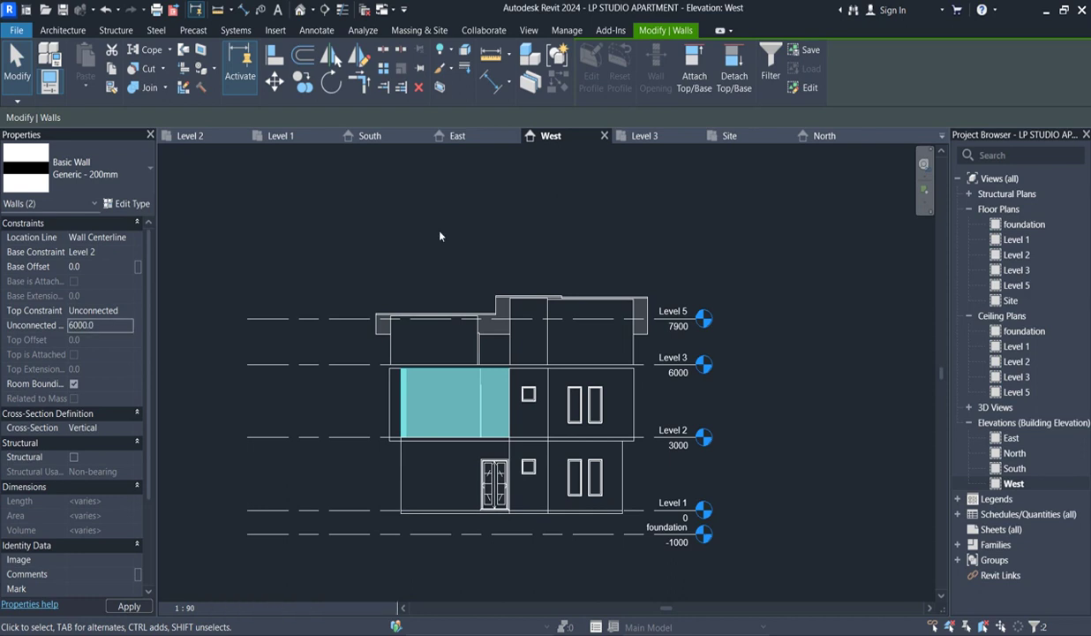
pyautogui.click(559, 240)
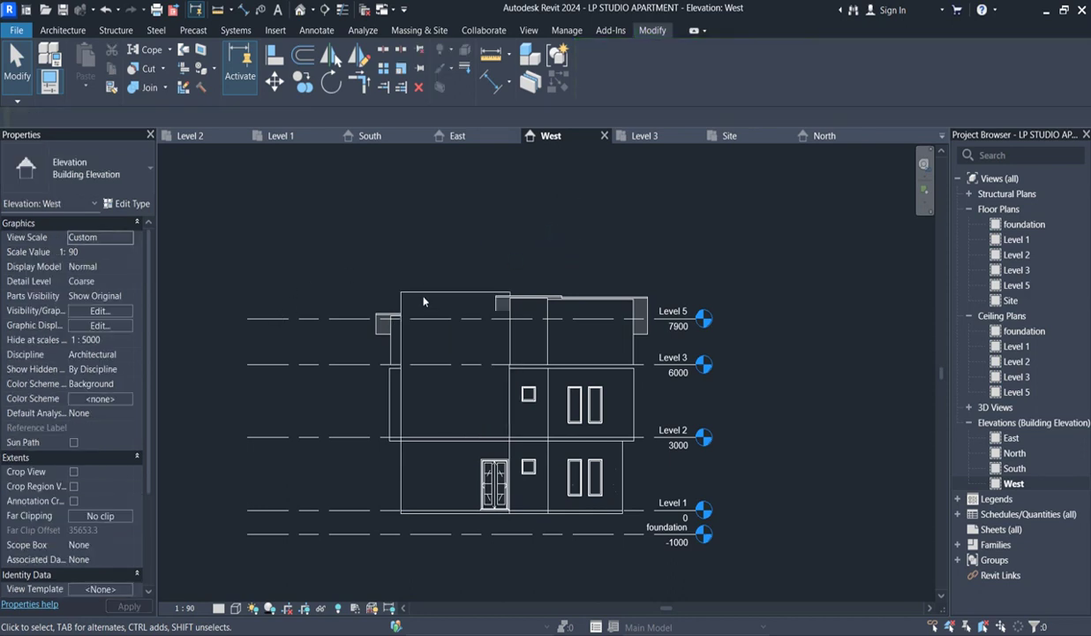
# In the 3D view, set the two entrance-bay walls' unconnected height to 6500 and check them in the South and West elevations
pyautogui.click(969, 407)
pyautogui.doubleClick(1008, 422)
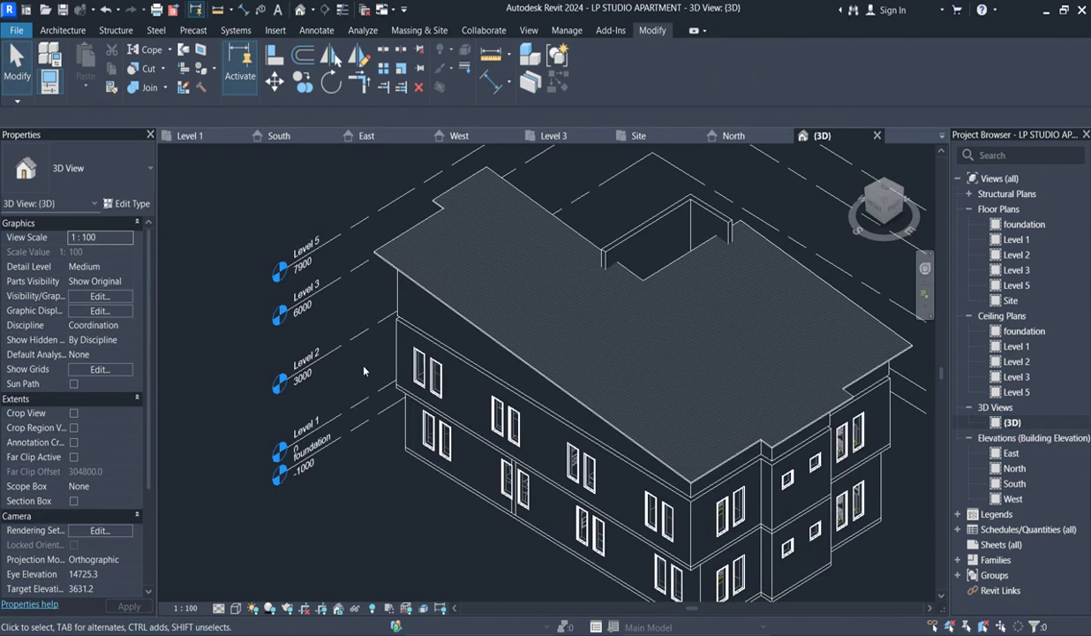
pyautogui.moveTo(707, 210); pyautogui.dragTo(637, 215)
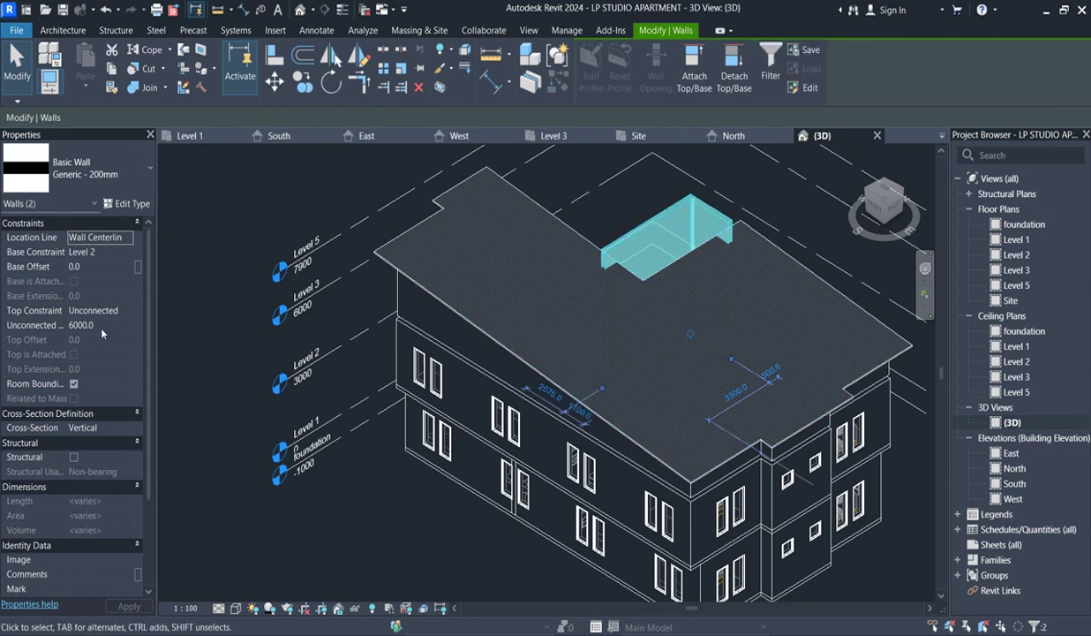
pyautogui.click(106, 325)
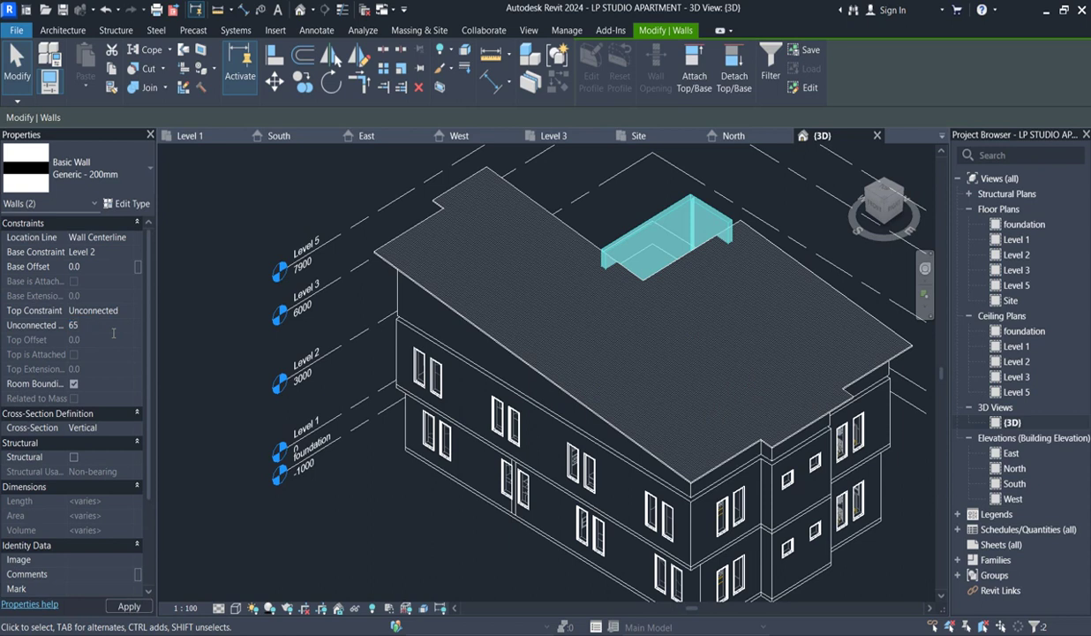
pyautogui.click(252, 203)
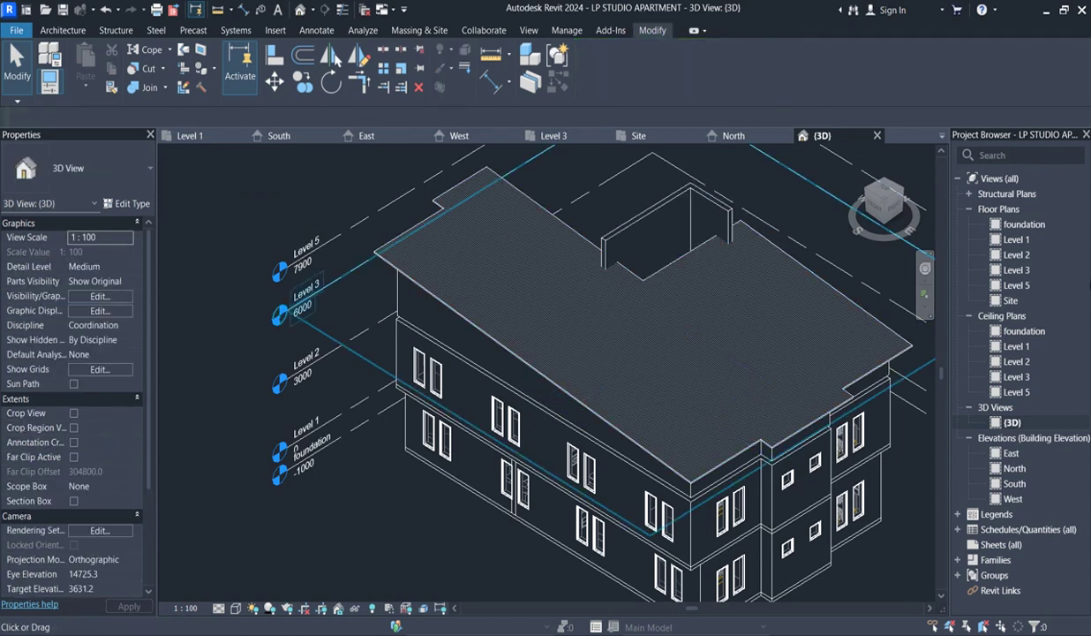
pyautogui.doubleClick(1014, 484)
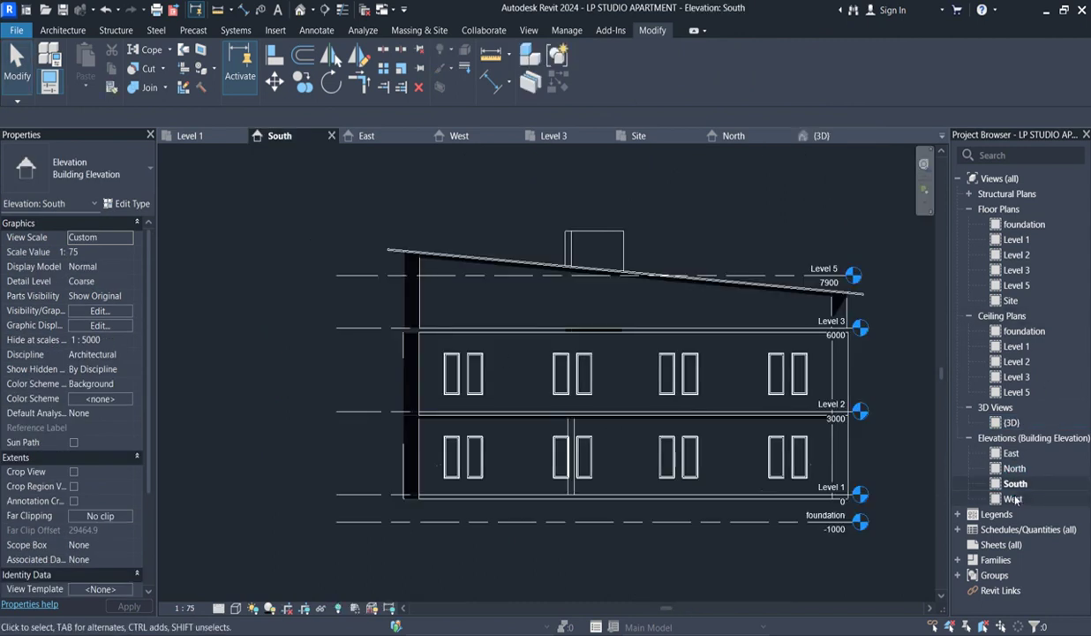
pyautogui.doubleClick(1013, 498)
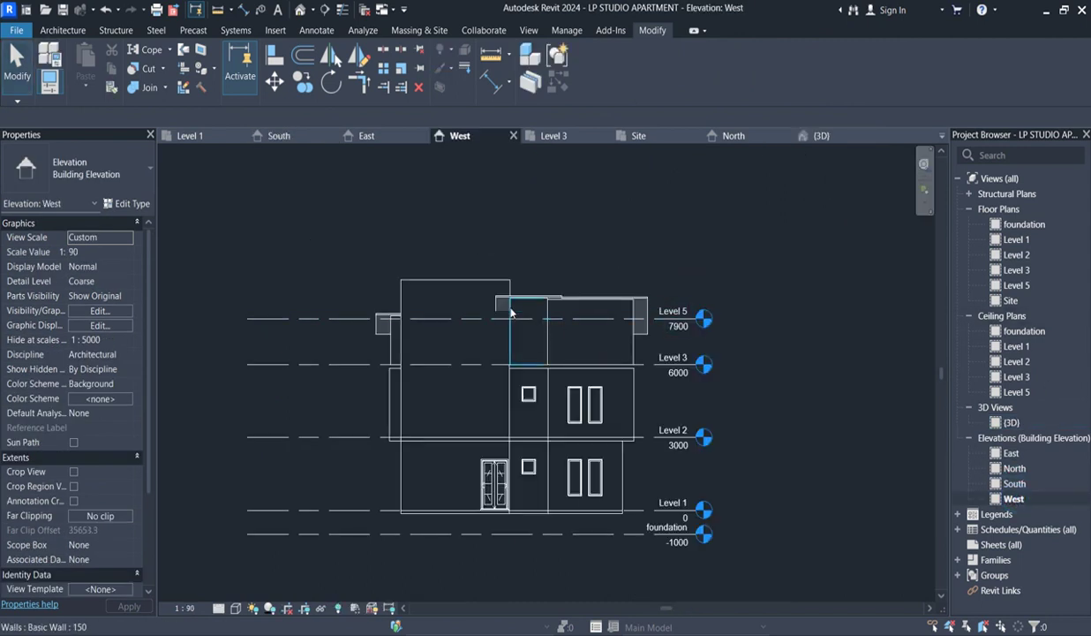
pyautogui.scroll(4, 503, 309)
pyautogui.scroll(-3, 574, 283)
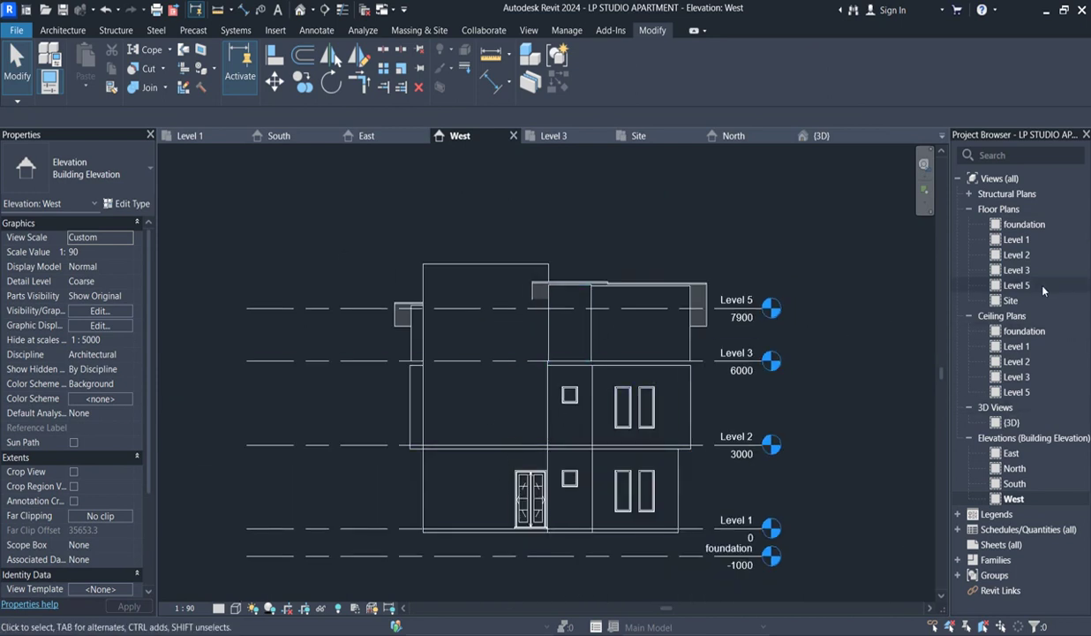
# In the Level 1 plan, start an architectural wall of type Curtain Wall Storefront
pyautogui.doubleClick(1016, 239)
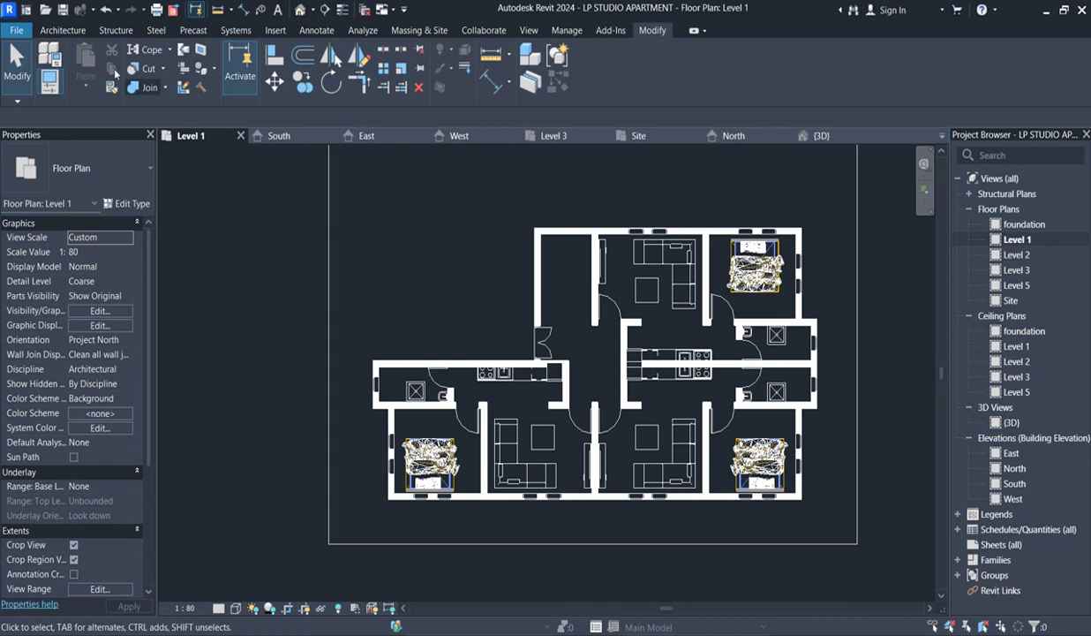
pyautogui.click(56, 31)
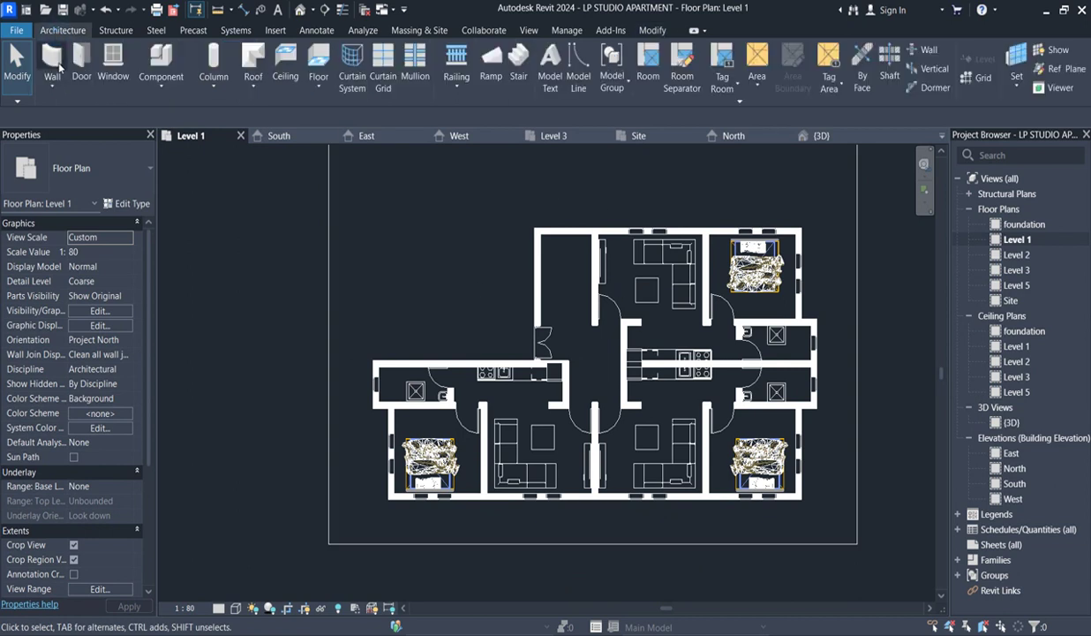
pyautogui.click(52, 86)
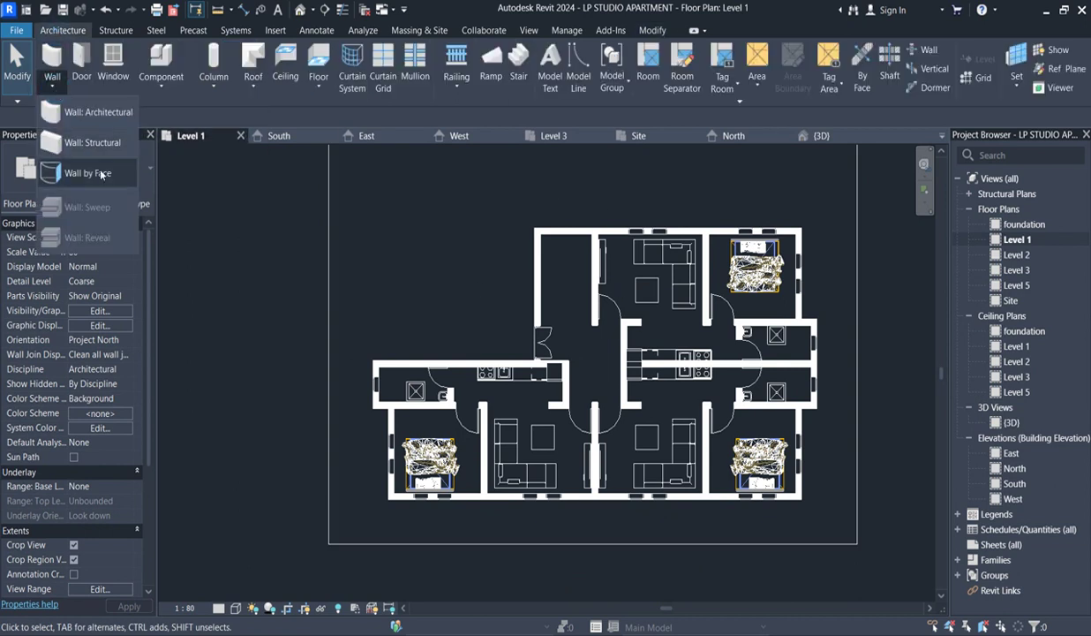
pyautogui.click(99, 112)
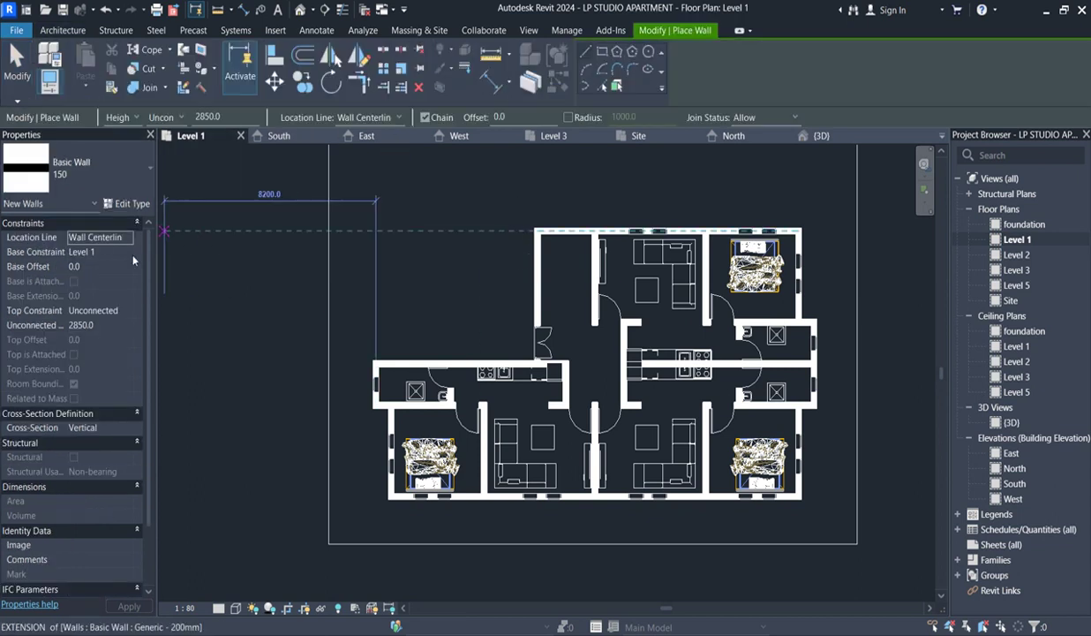
pyautogui.click(111, 163)
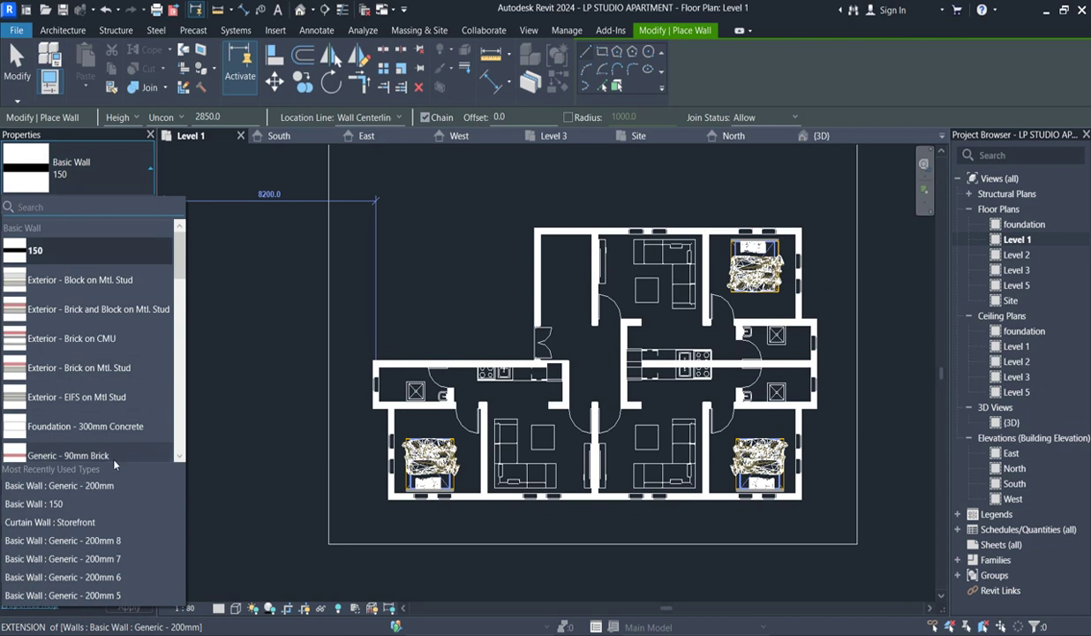
pyautogui.click(65, 525)
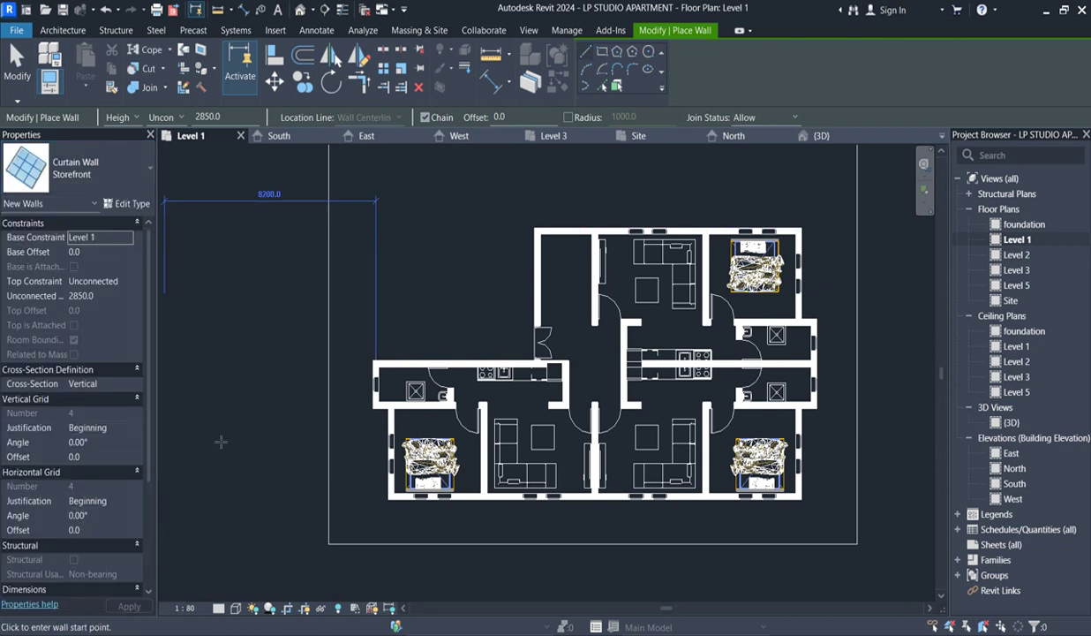
# Set both the vertical and horizontal grid spacing of the Storefront curtain wall type to 1200
pyautogui.click(134, 203)
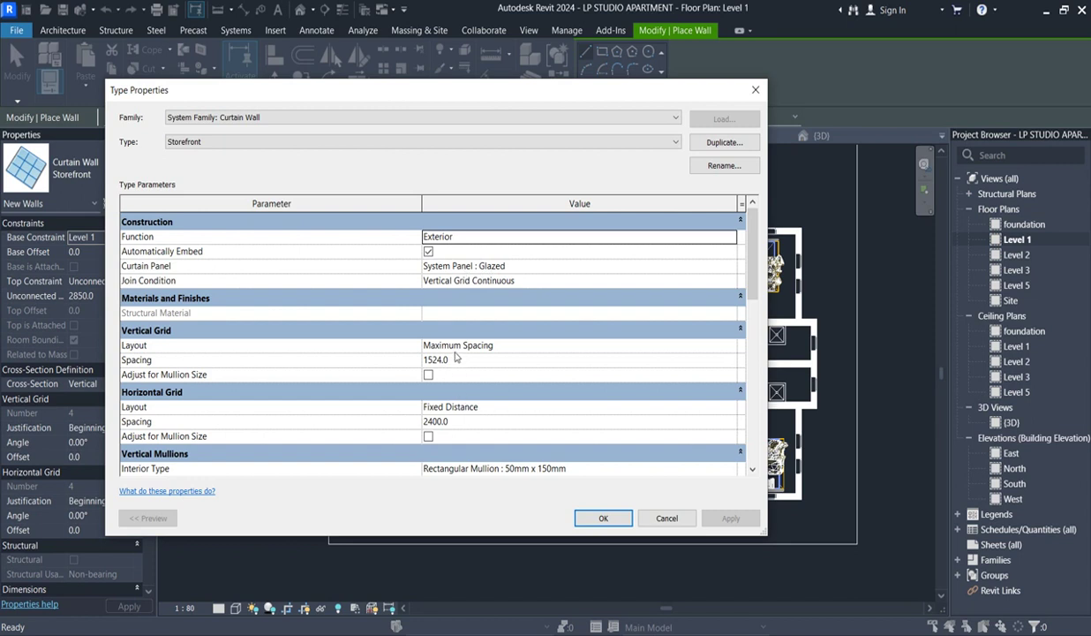
pyautogui.click(614, 364)
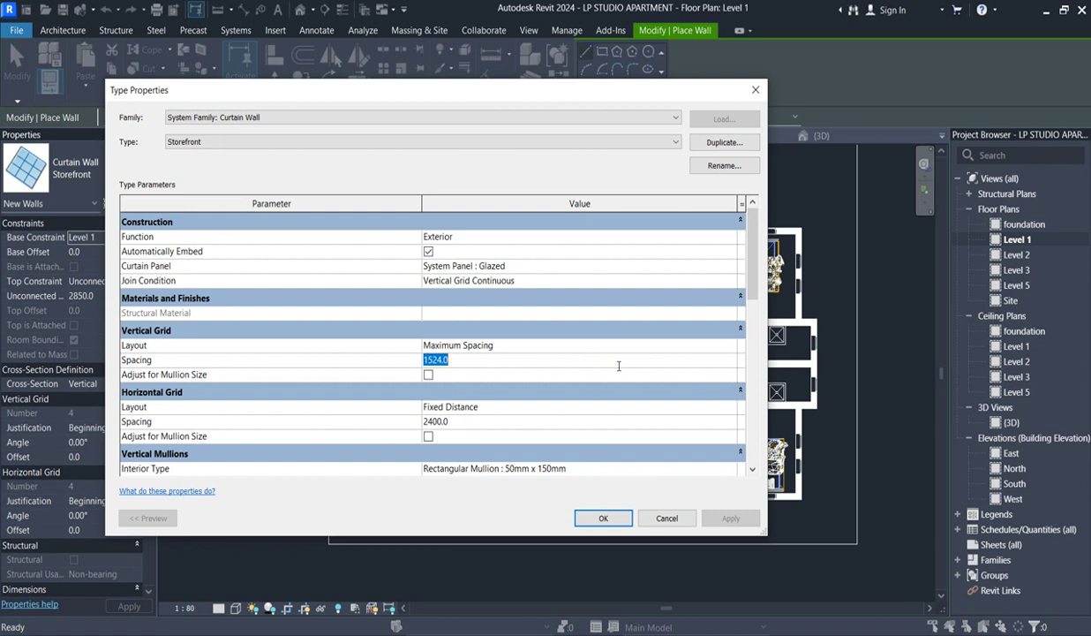
pyautogui.write('12')
pyautogui.click(500, 420)
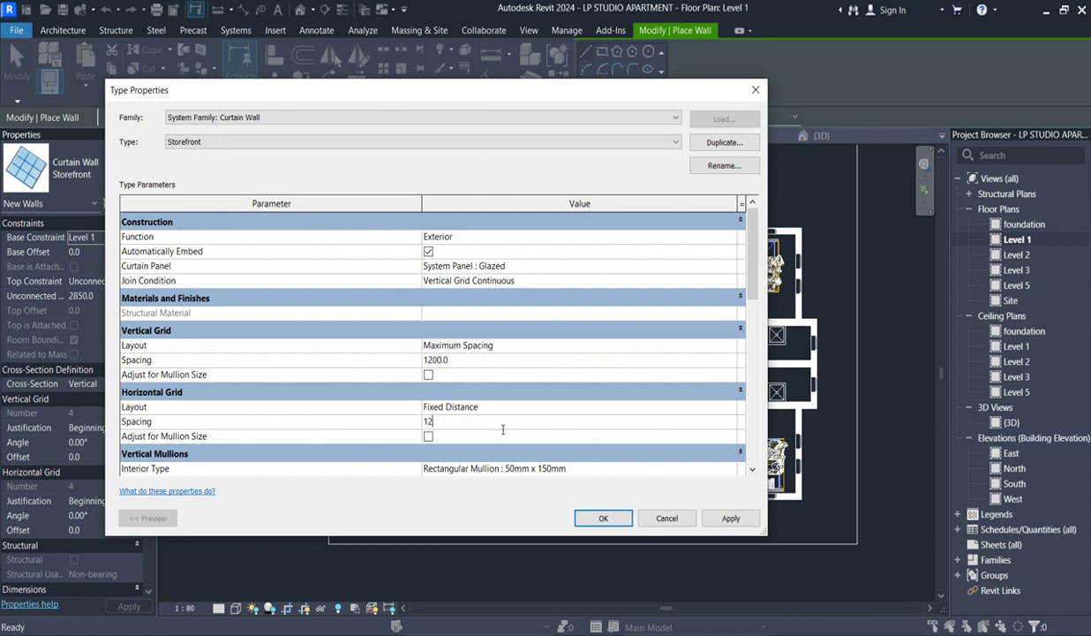
# Set the Storefront type's vertical mullions to None for Interior, Border 1 and Border 2
pyautogui.scroll(-5, 654, 258)
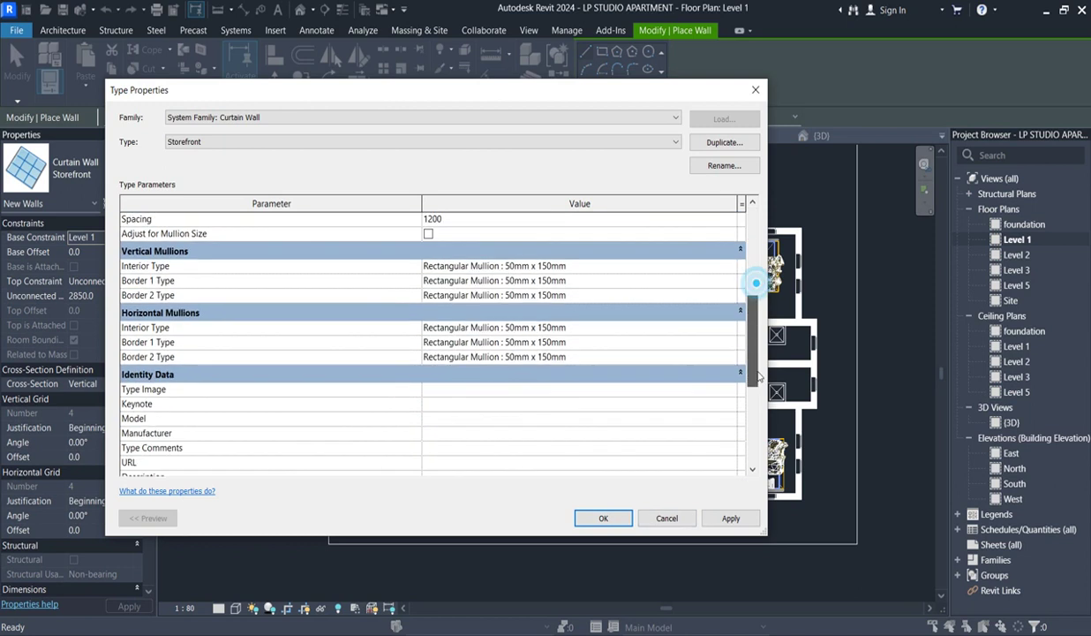
pyautogui.click(703, 251)
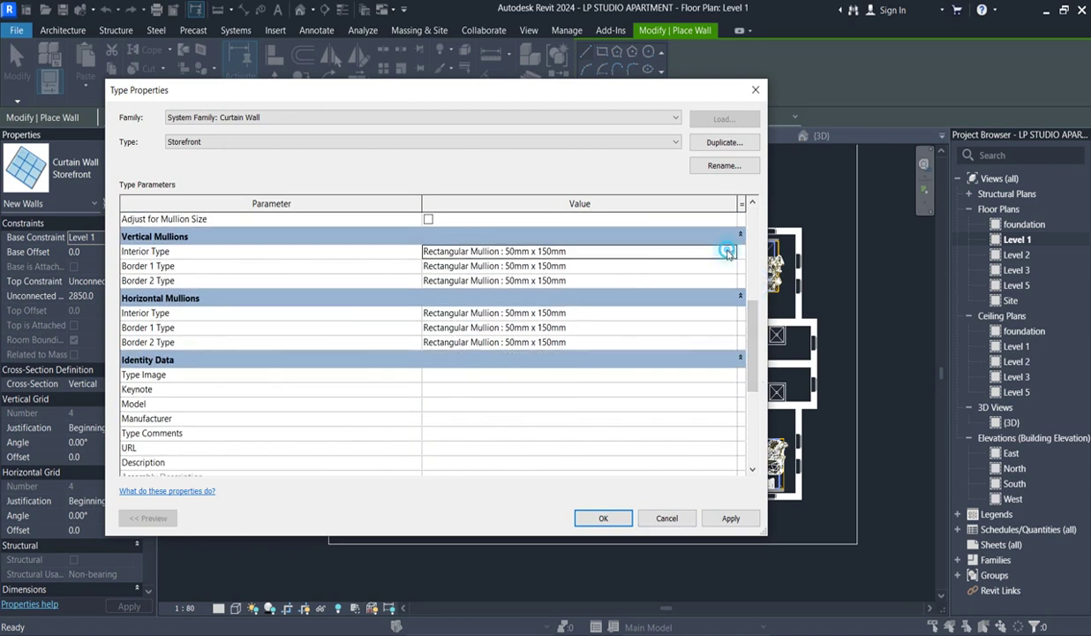
pyautogui.click(729, 253)
pyautogui.click(477, 265)
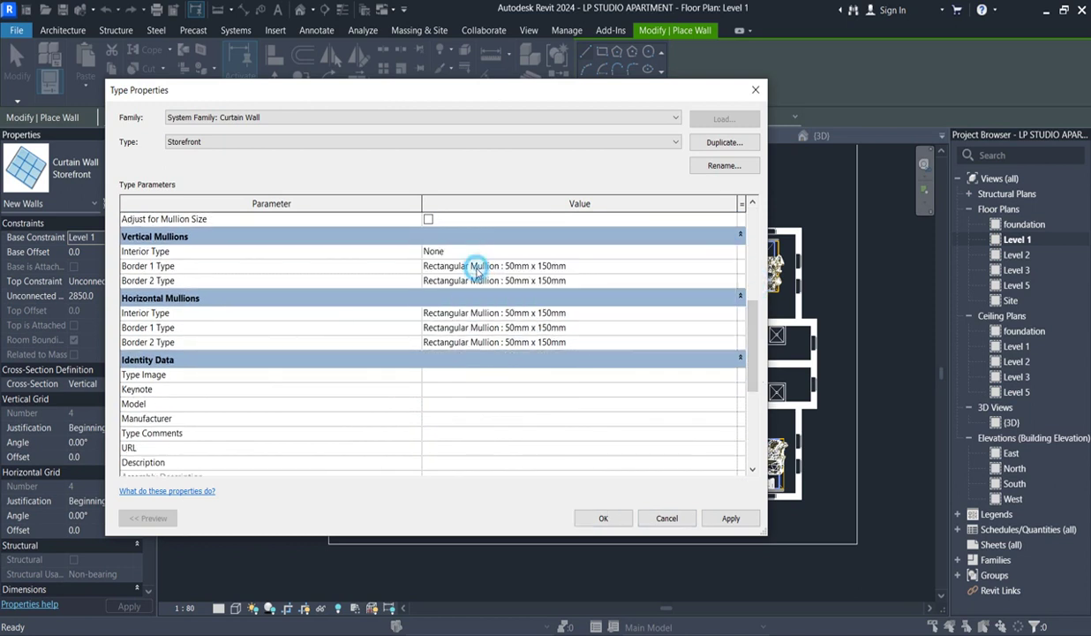
pyautogui.click(706, 266)
pyautogui.scroll(1, 534, 291)
pyautogui.click(452, 282)
pyautogui.click(707, 280)
pyautogui.click(729, 280)
pyautogui.scroll(1, 645, 301)
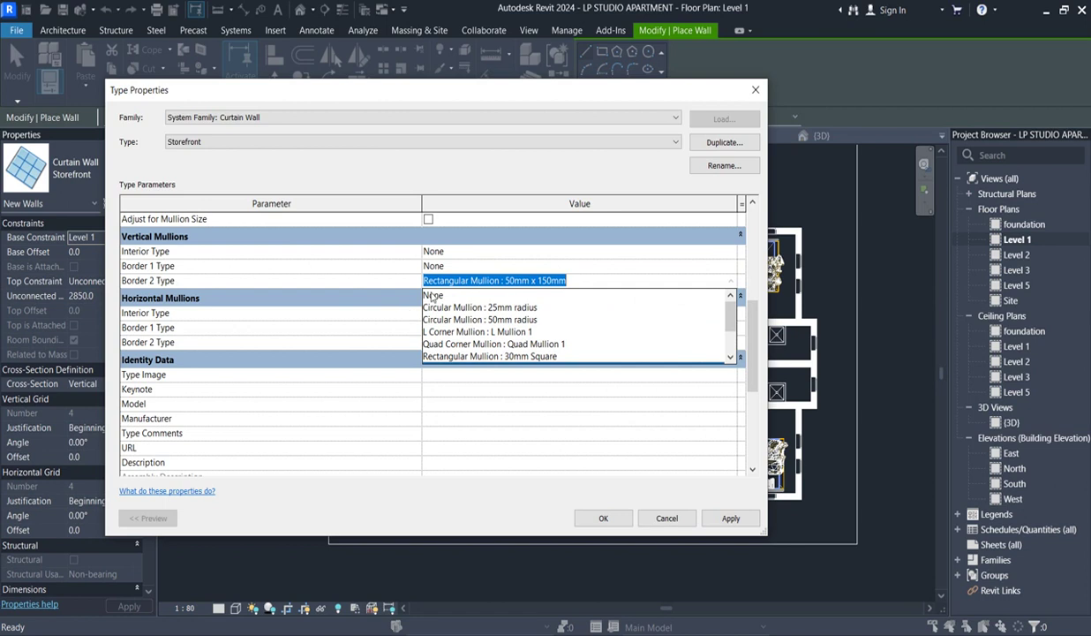
pyautogui.click(432, 296)
# Set the Storefront type's horizontal mullions to None for Interior, Border 1 and Border 2, and accept the type properties
pyautogui.doubleClick(624, 316)
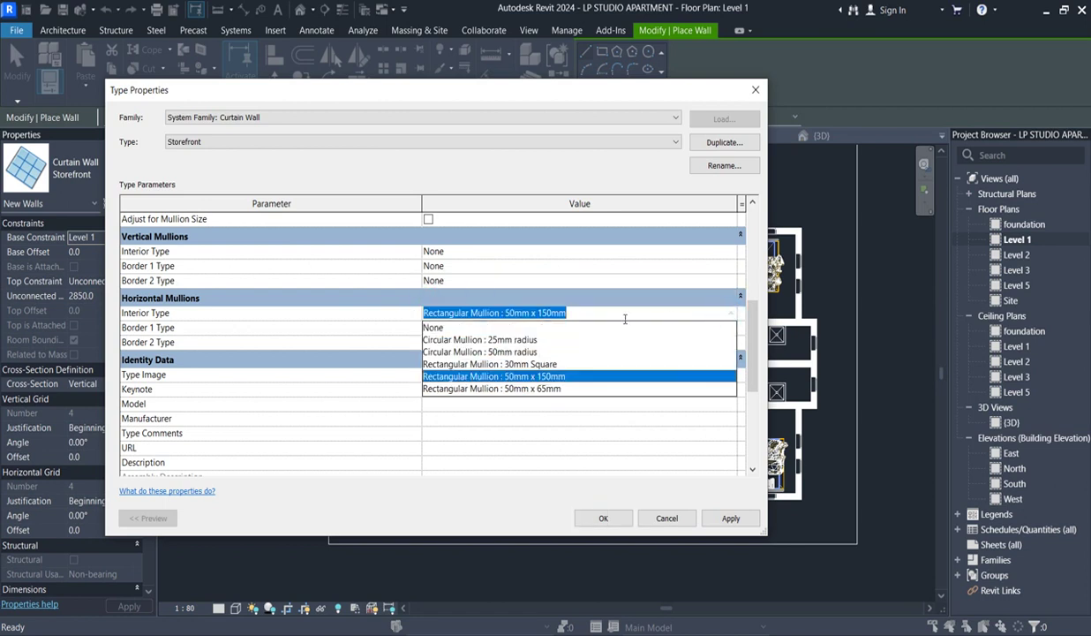
pyautogui.click(477, 329)
pyautogui.doubleClick(477, 329)
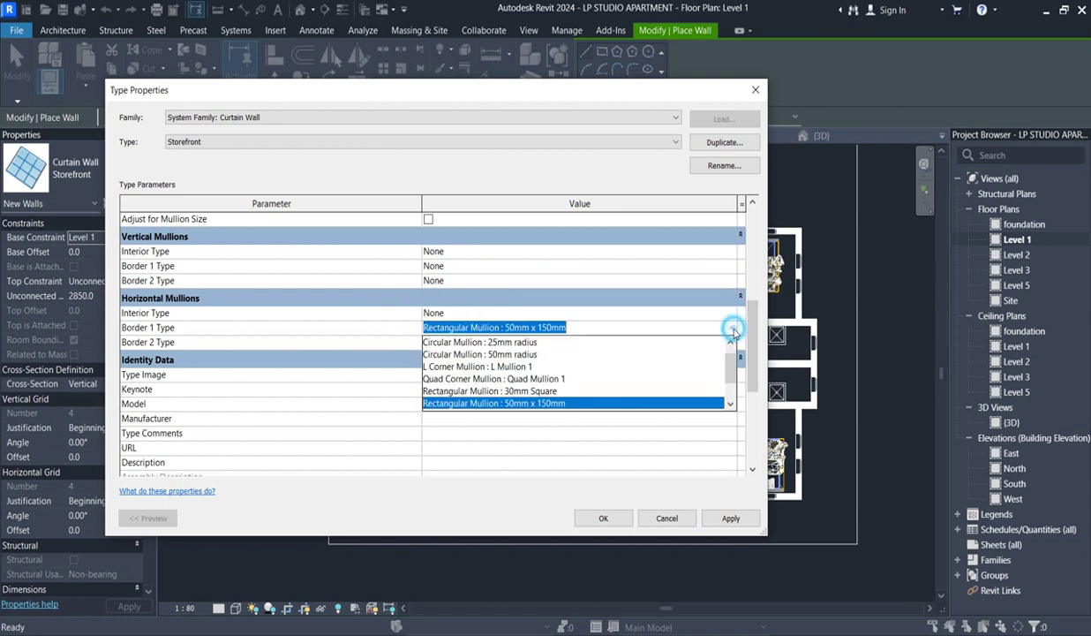
pyautogui.scroll(2, 481, 350)
pyautogui.click(425, 343)
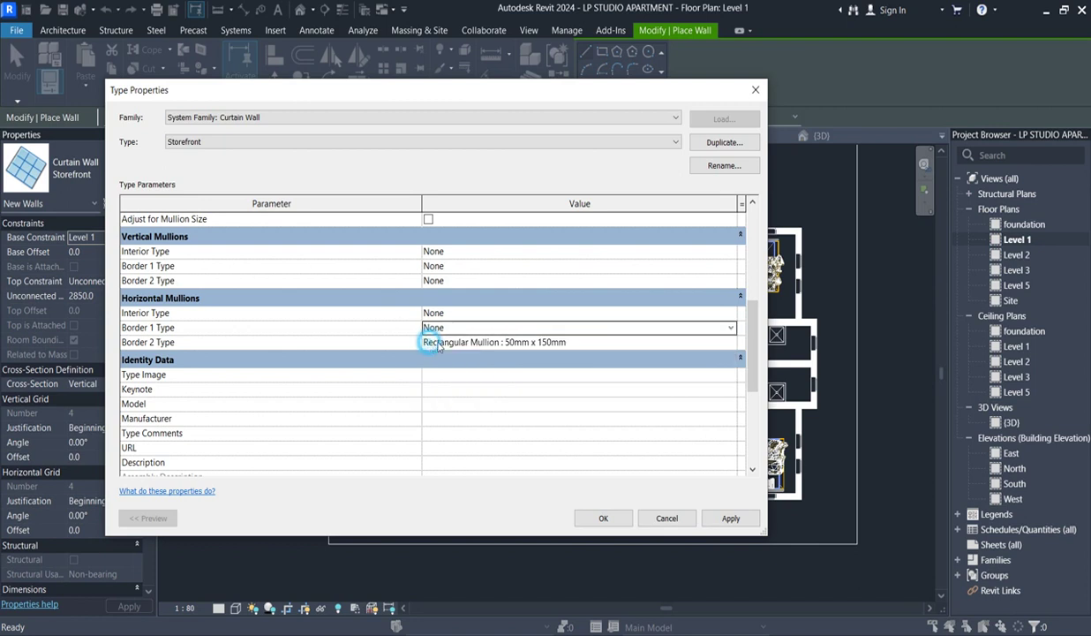
pyautogui.click(724, 342)
pyautogui.click(729, 342)
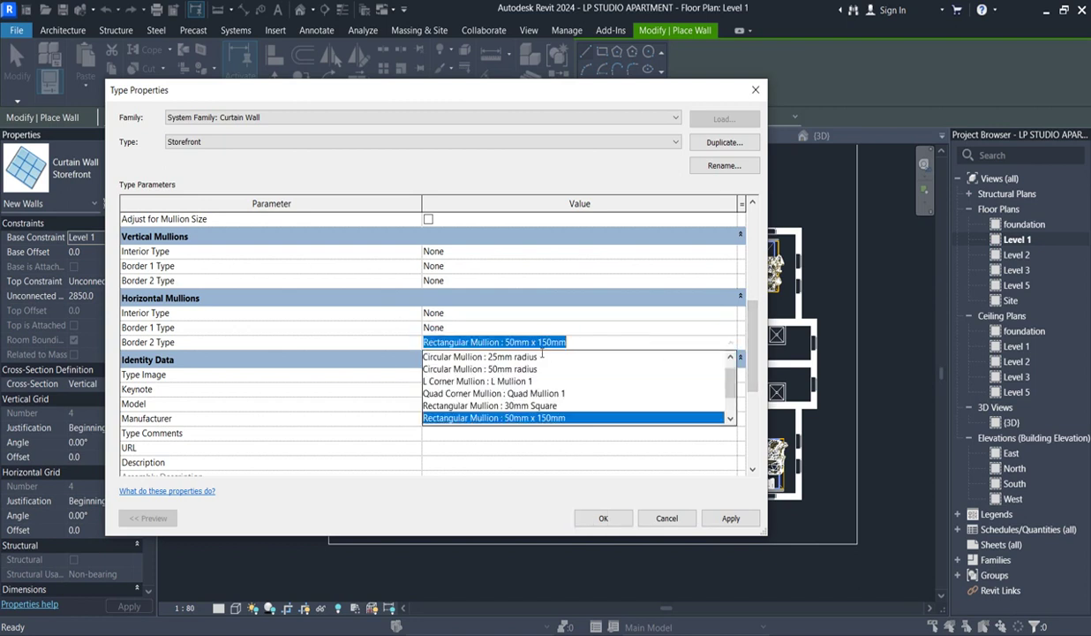
pyautogui.click(439, 356)
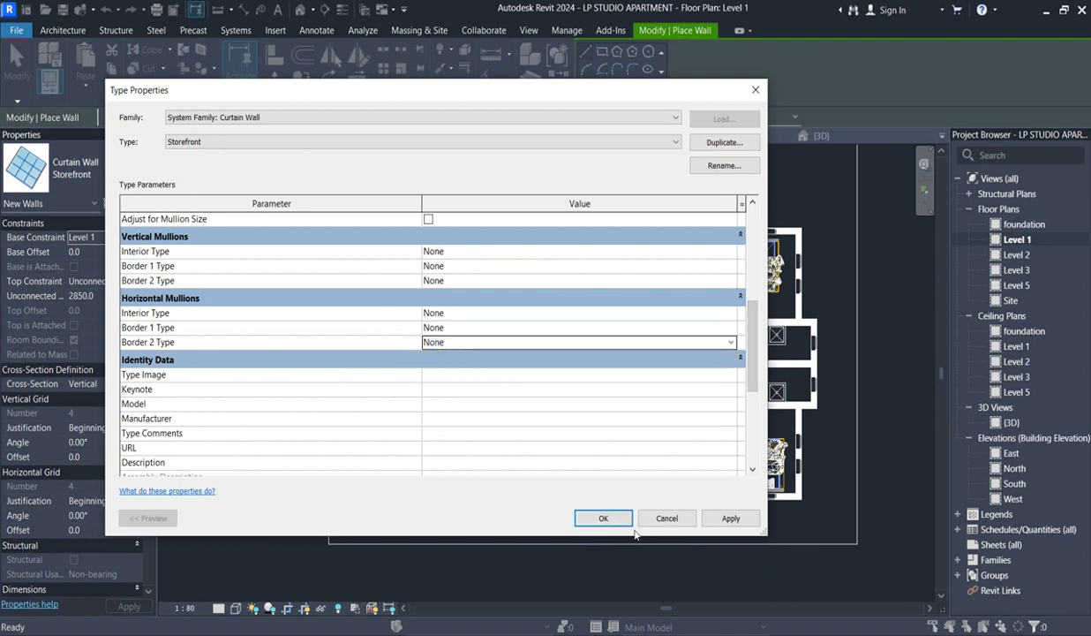
pyautogui.click(597, 517)
# Draw a Storefront curtain wall about 1420 long within the entrance bay's north wall on the Level 1 plan
pyautogui.scroll(8, 547, 231)
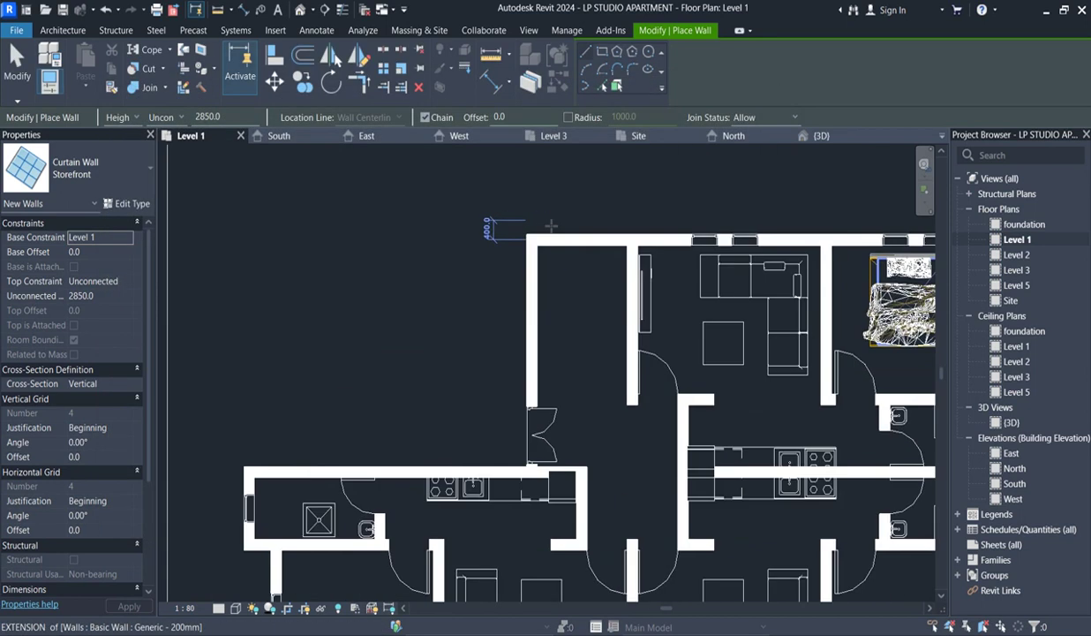
pyautogui.click(553, 251)
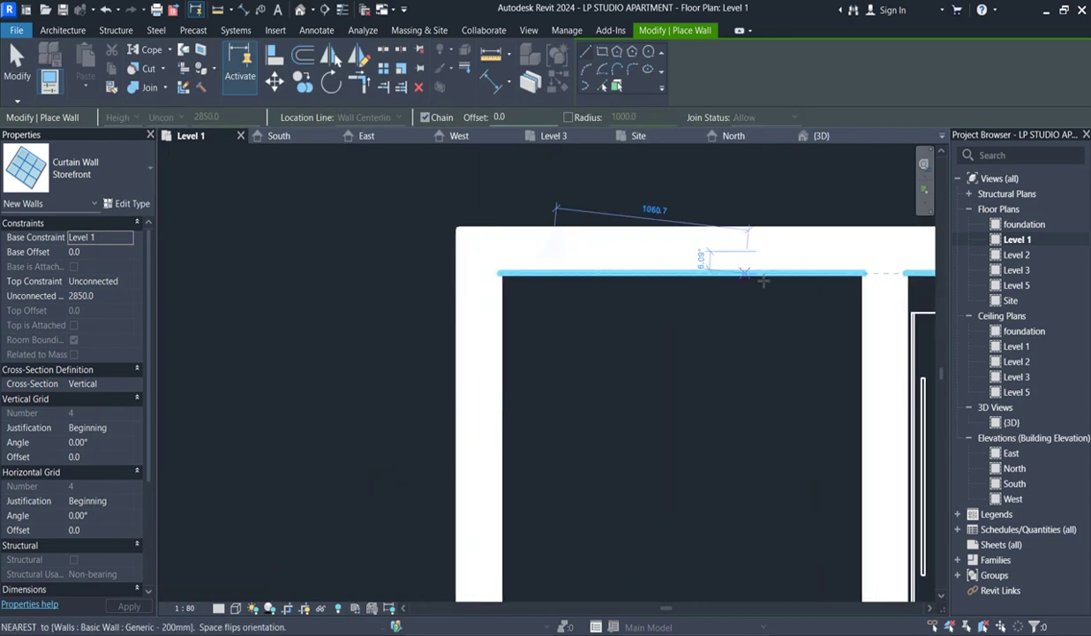
pyautogui.click(818, 254)
pyautogui.scroll(-5, 816, 252)
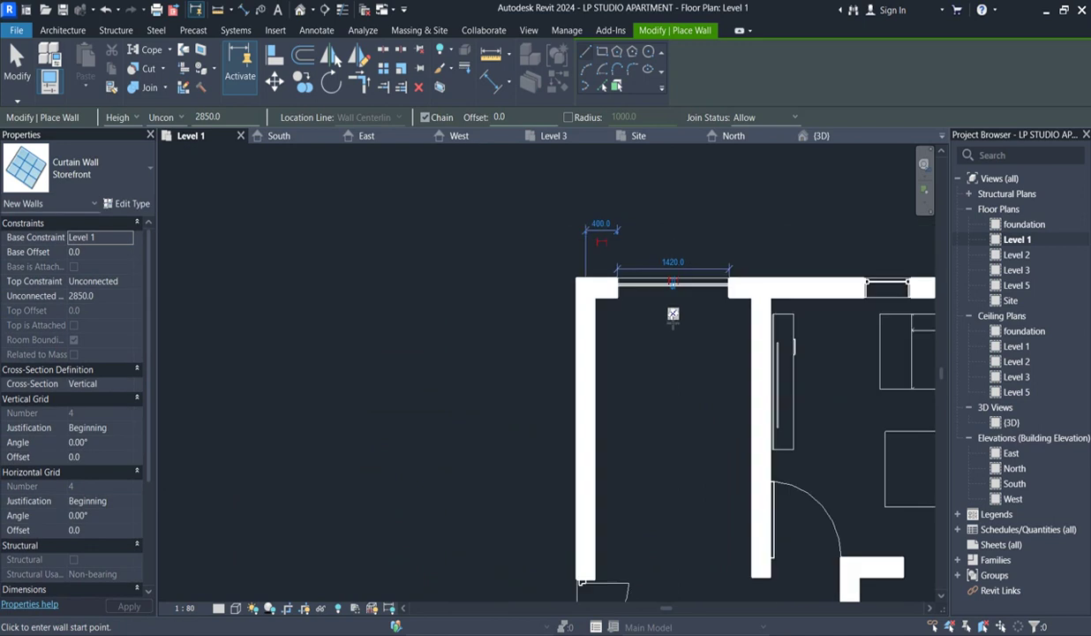
# Draw a second Storefront curtain wall 1700 long within the bay's west wall, starting 800 from the north wall, and end wall placement
pyautogui.scroll(5, 635, 354)
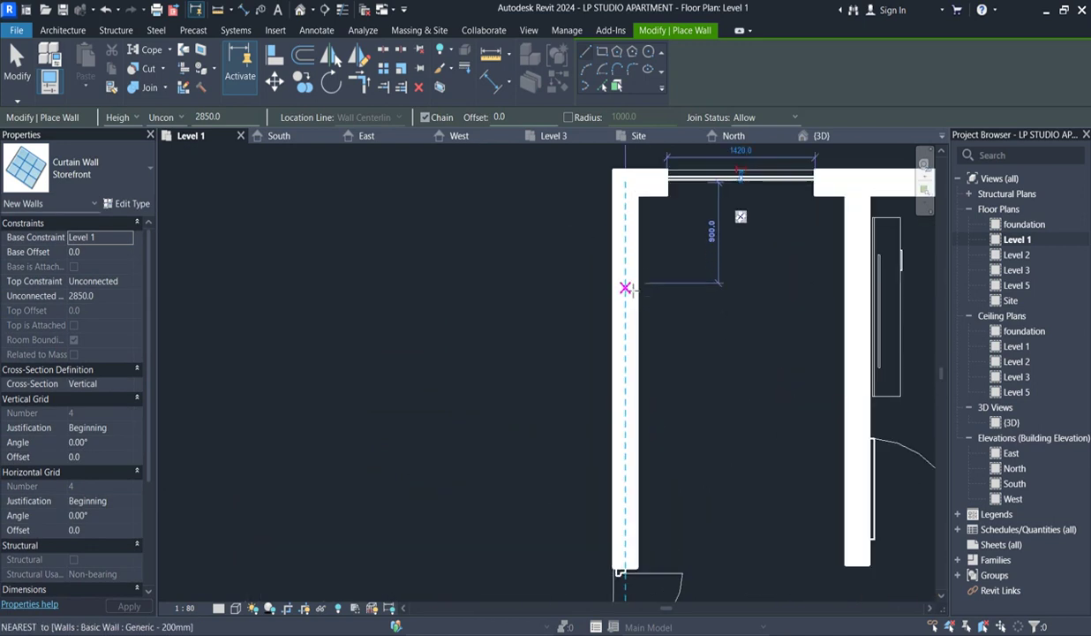
pyautogui.click(622, 461)
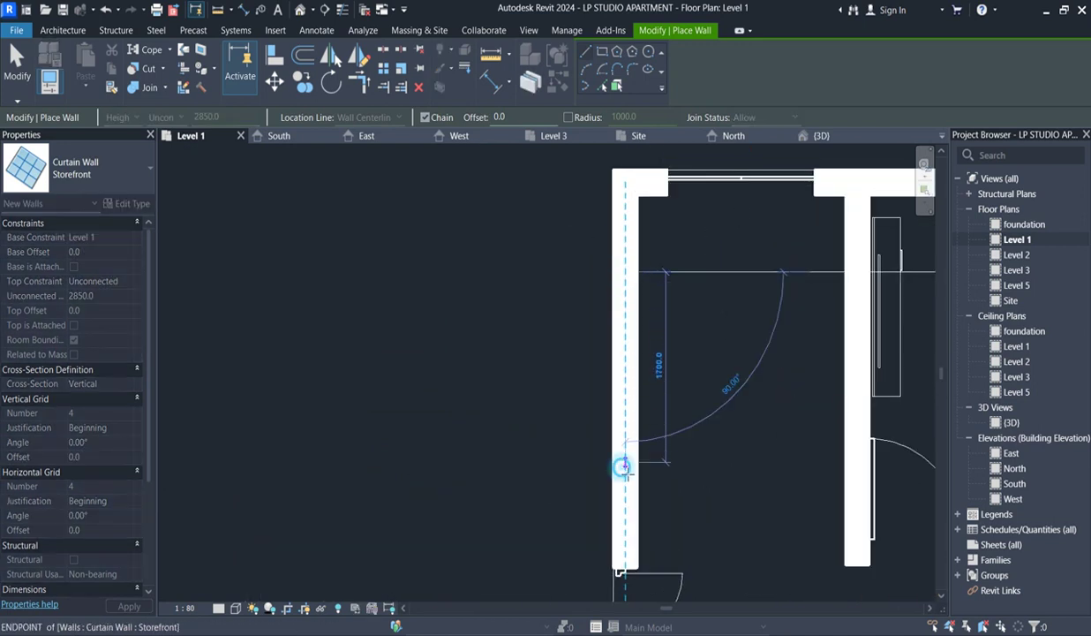
pyautogui.press('Escape')
pyautogui.scroll(-3, 507, 331)
pyautogui.scroll(5, 591, 349)
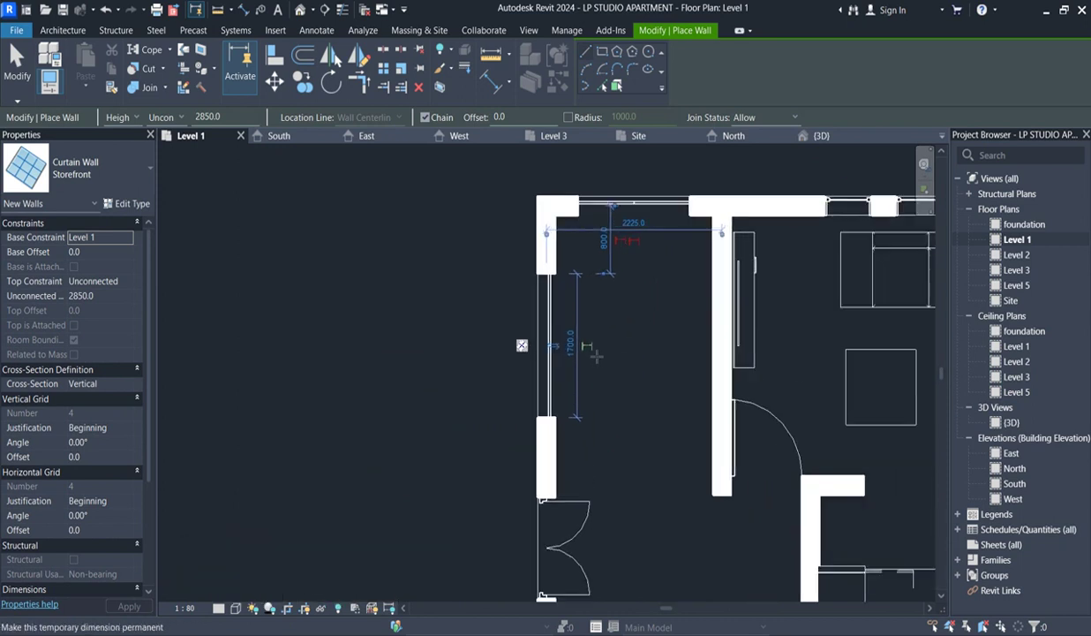
pyautogui.scroll(-3, 532, 344)
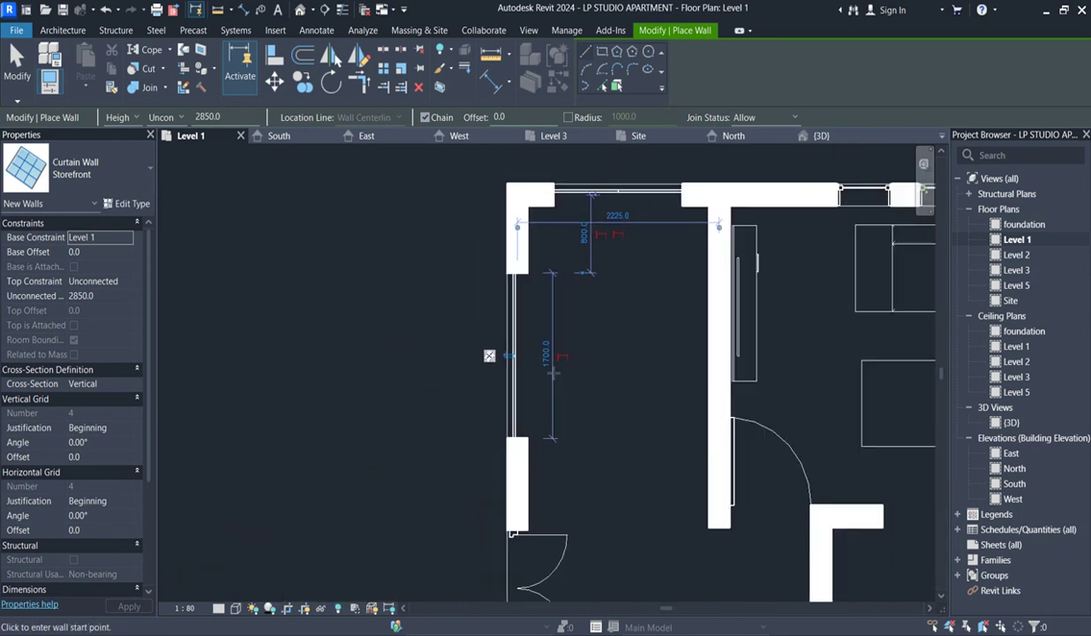
pyautogui.scroll(4, 617, 199)
pyautogui.press('Escape')
pyautogui.press('Escape')
pyautogui.click(618, 189)
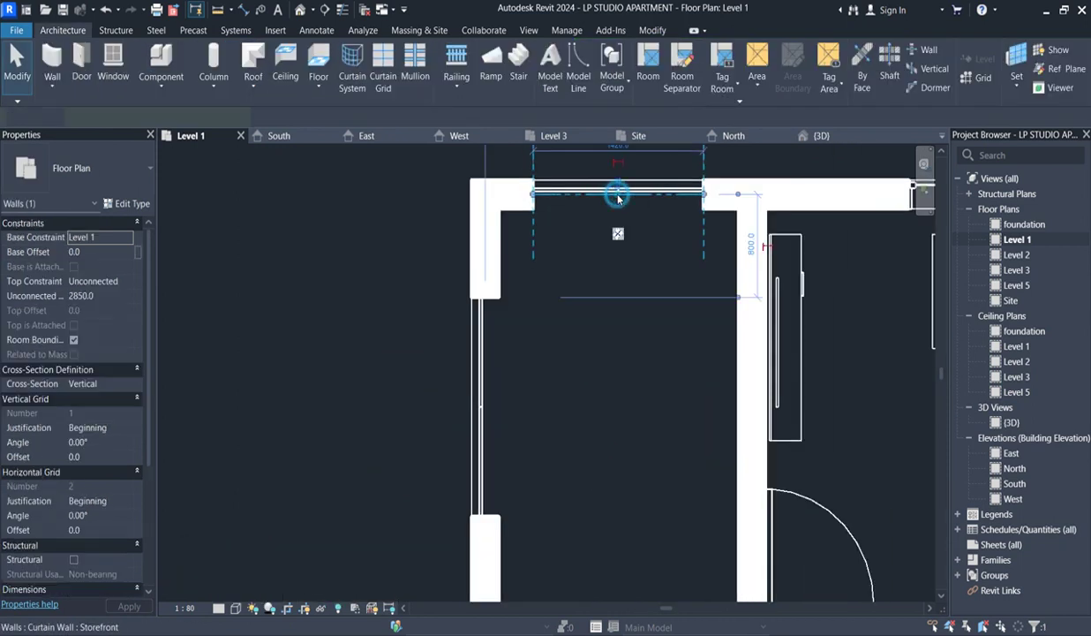
pyautogui.click(607, 368)
pyautogui.scroll(-4, 607, 368)
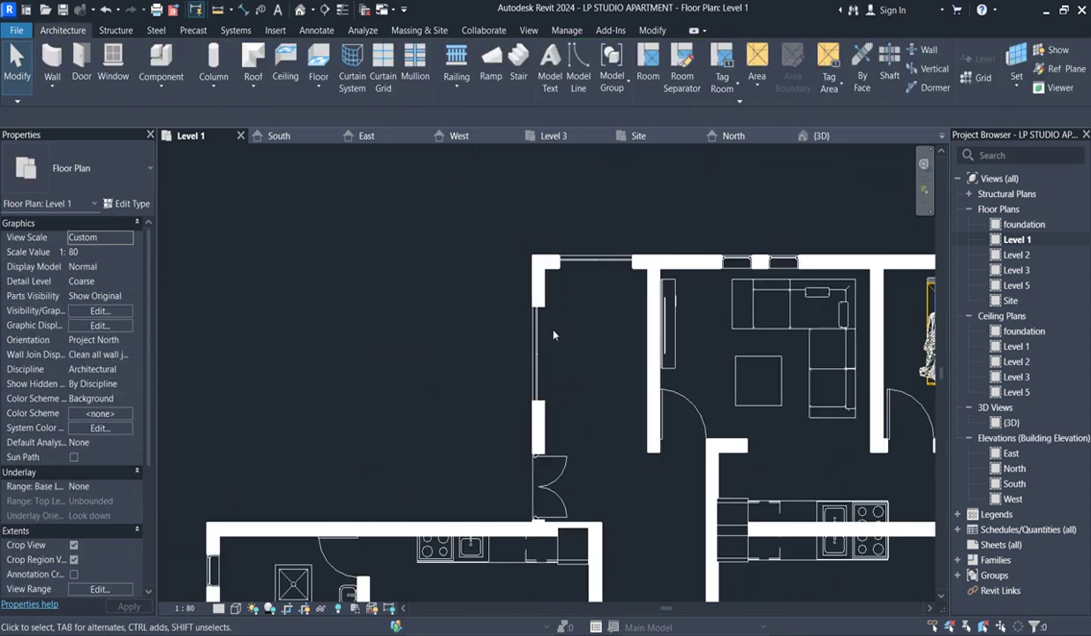
# Select both Storefront curtain walls and bring the entrance bay's outer corner into view in the 3D view
pyautogui.click(542, 340)
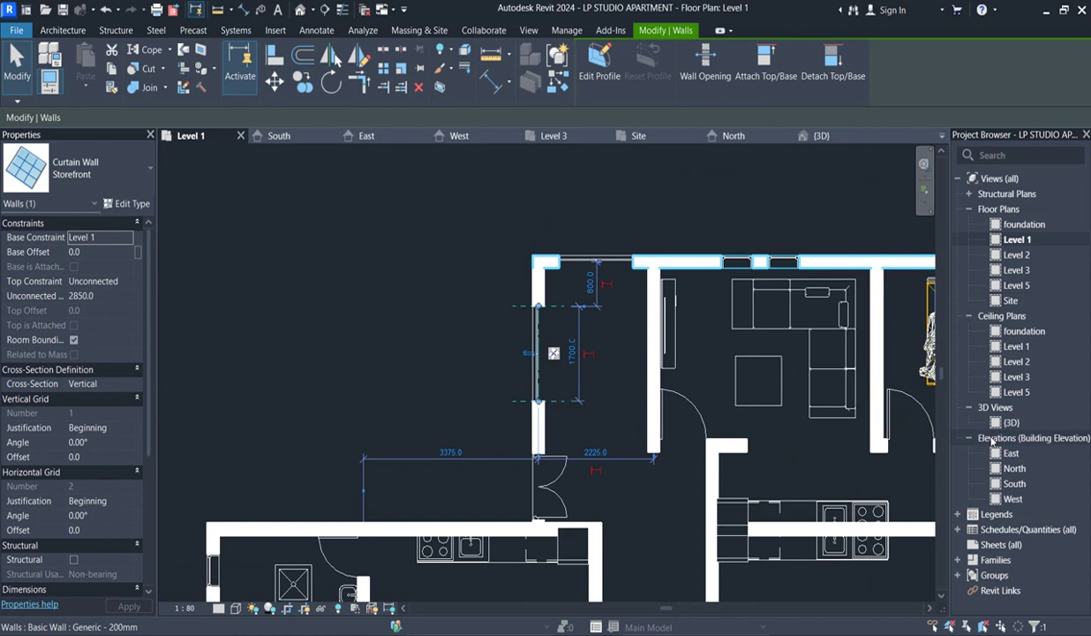
pyautogui.keyDown('ctrl'); pyautogui.click(582, 260); pyautogui.keyUp('ctrl')
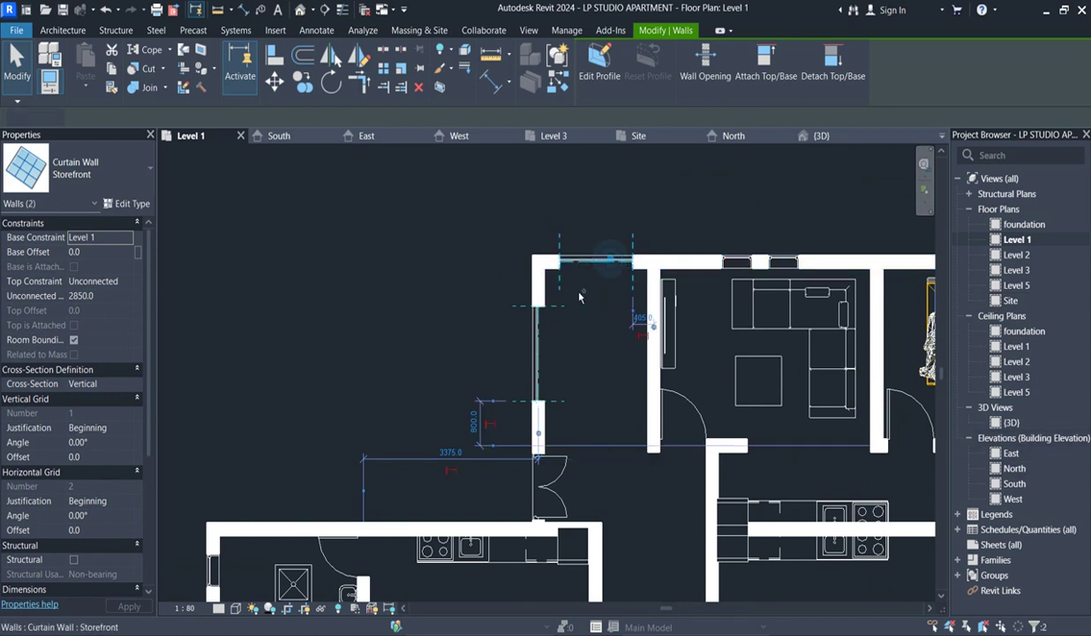
pyautogui.click(107, 299)
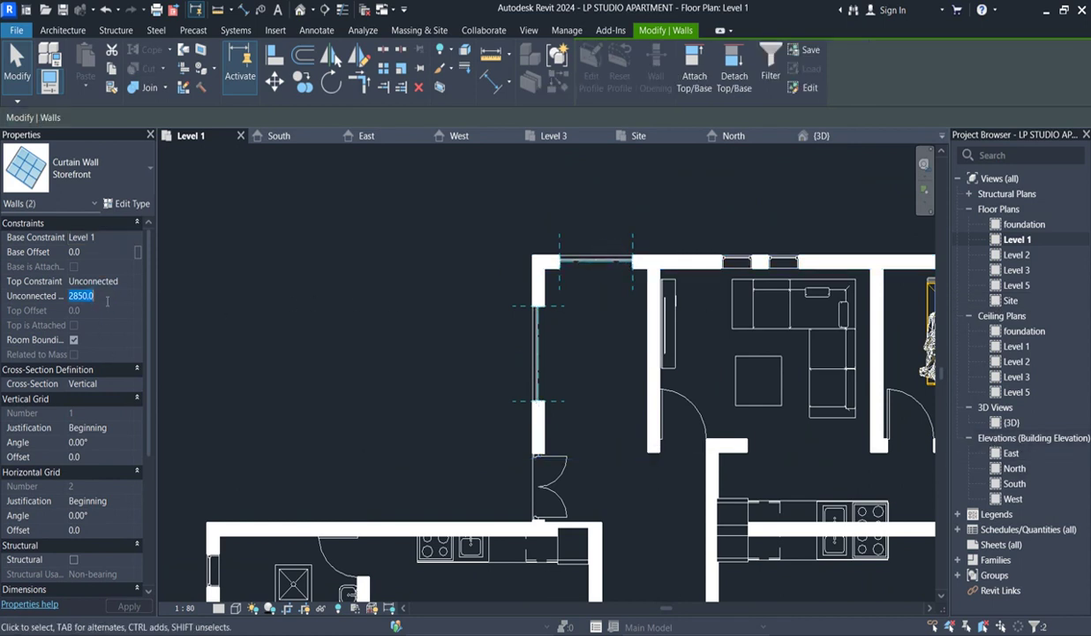
pyautogui.click(102, 251)
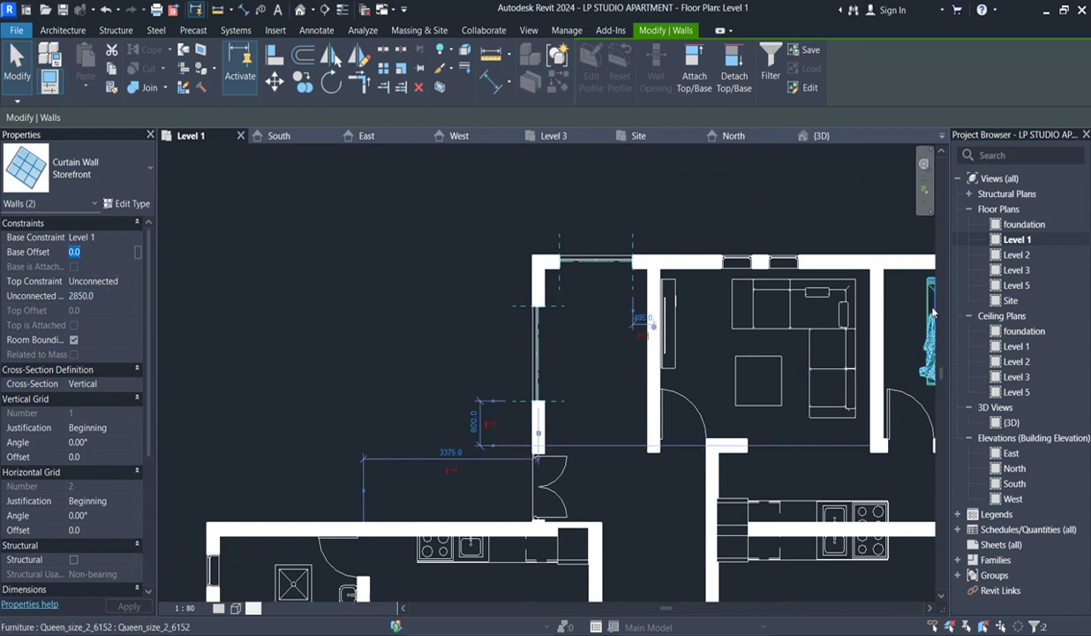
pyautogui.doubleClick(75, 252)
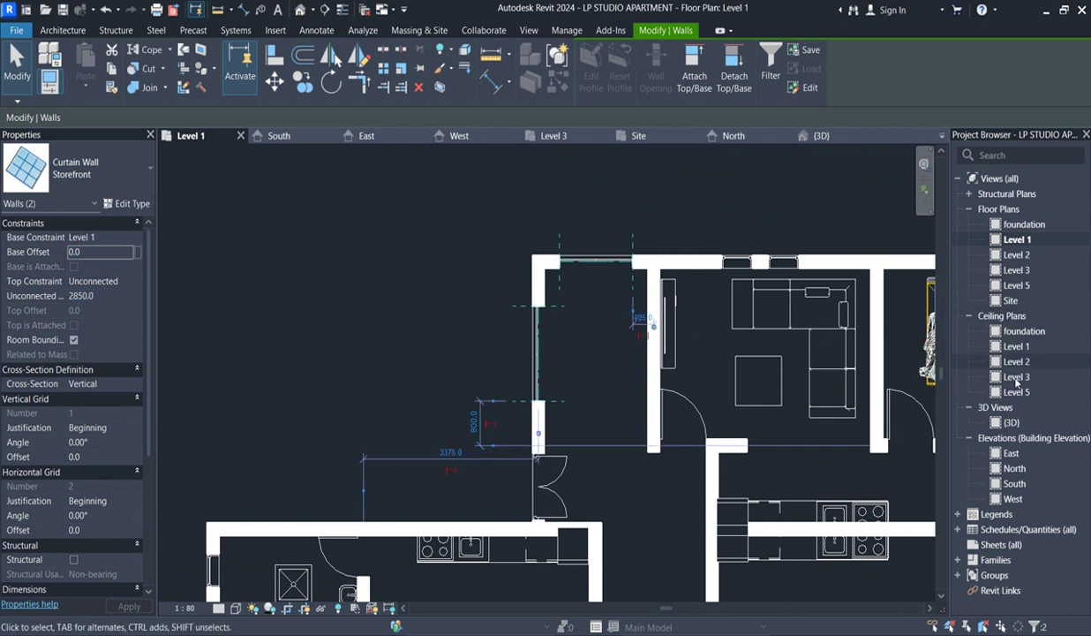
pyautogui.doubleClick(1010, 423)
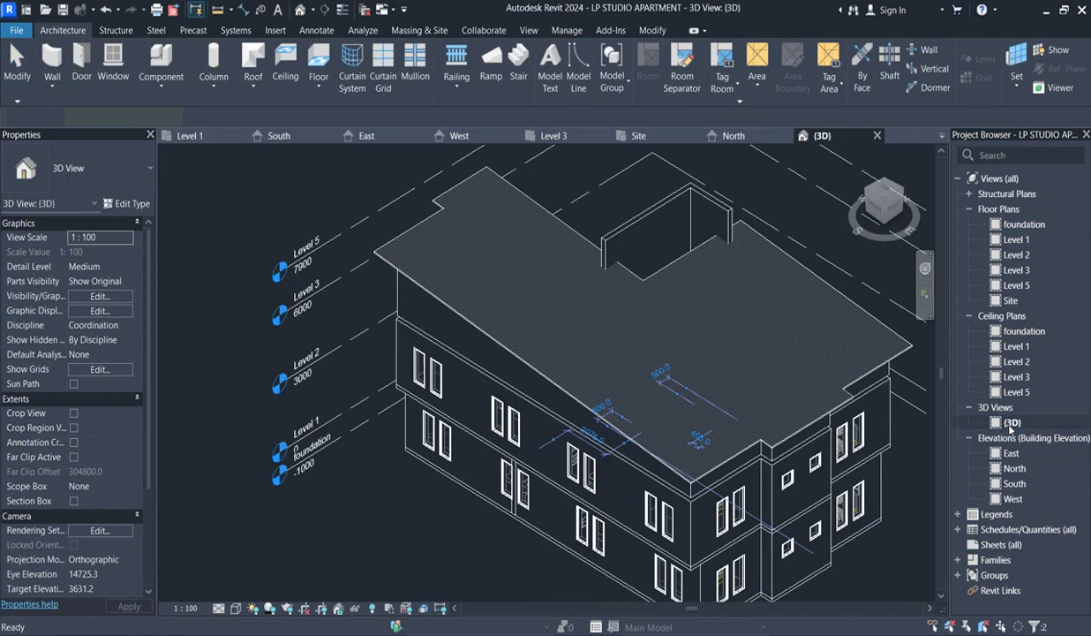
pyautogui.click(874, 190)
pyautogui.click(872, 196)
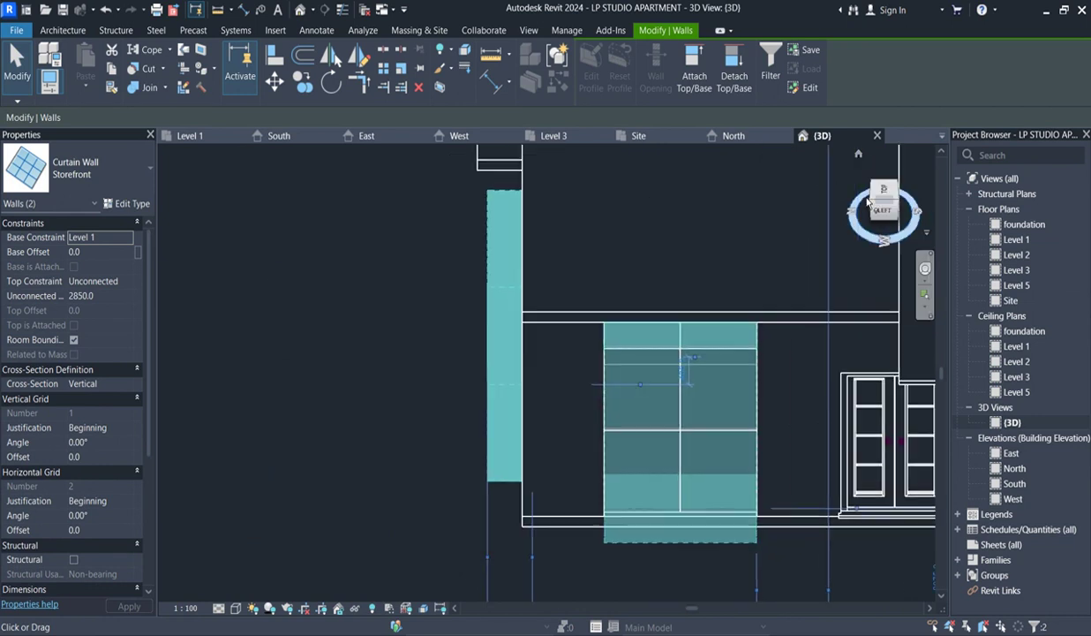
pyautogui.click(881, 206)
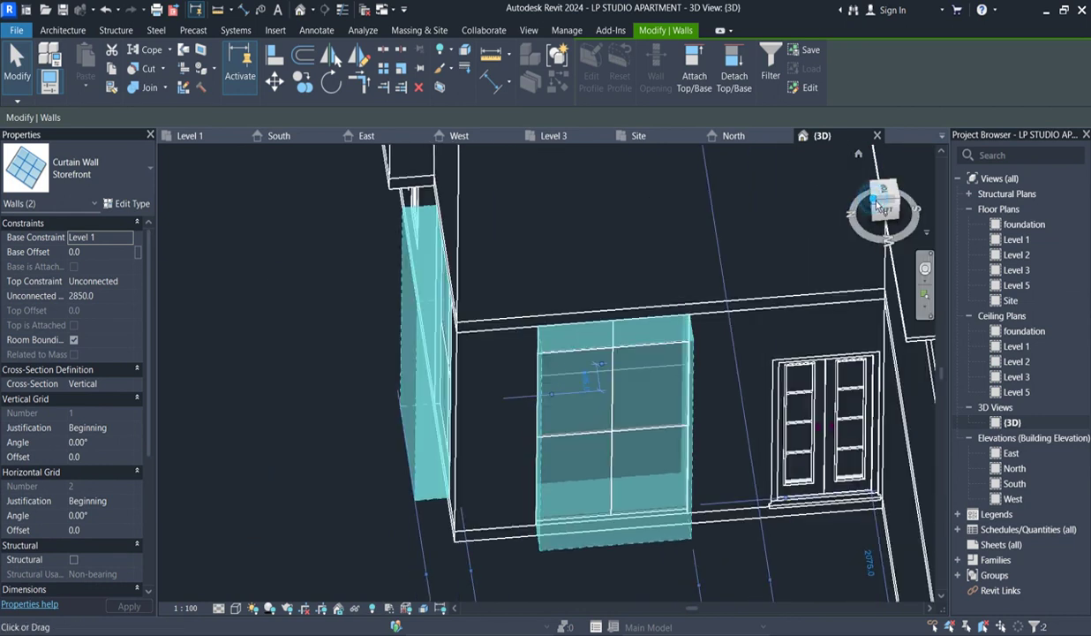
pyautogui.scroll(-5, 637, 432)
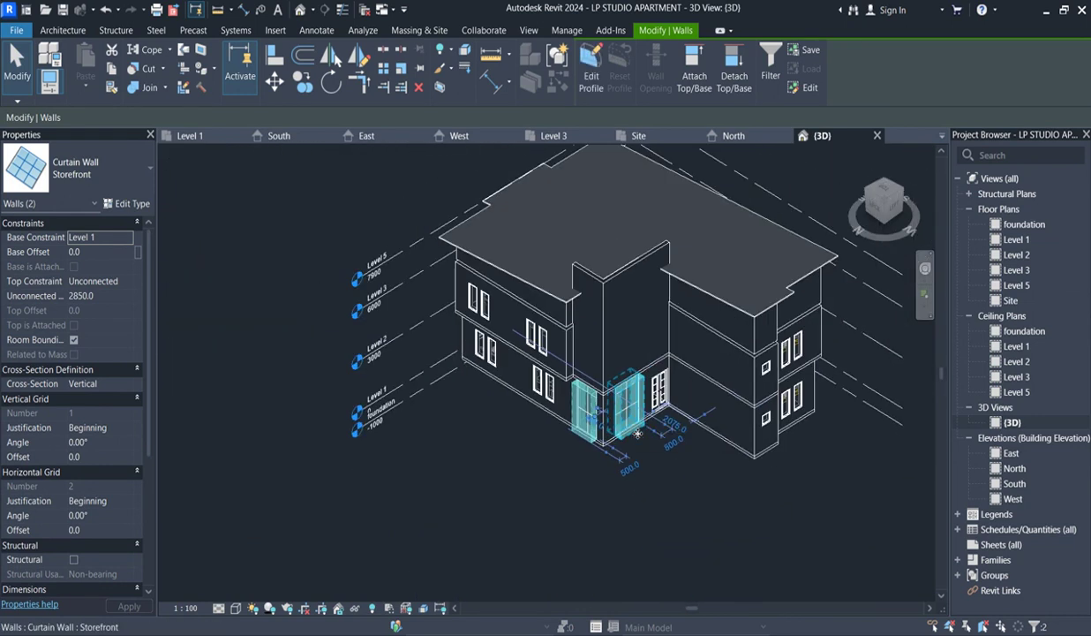
pyautogui.scroll(5, 618, 415)
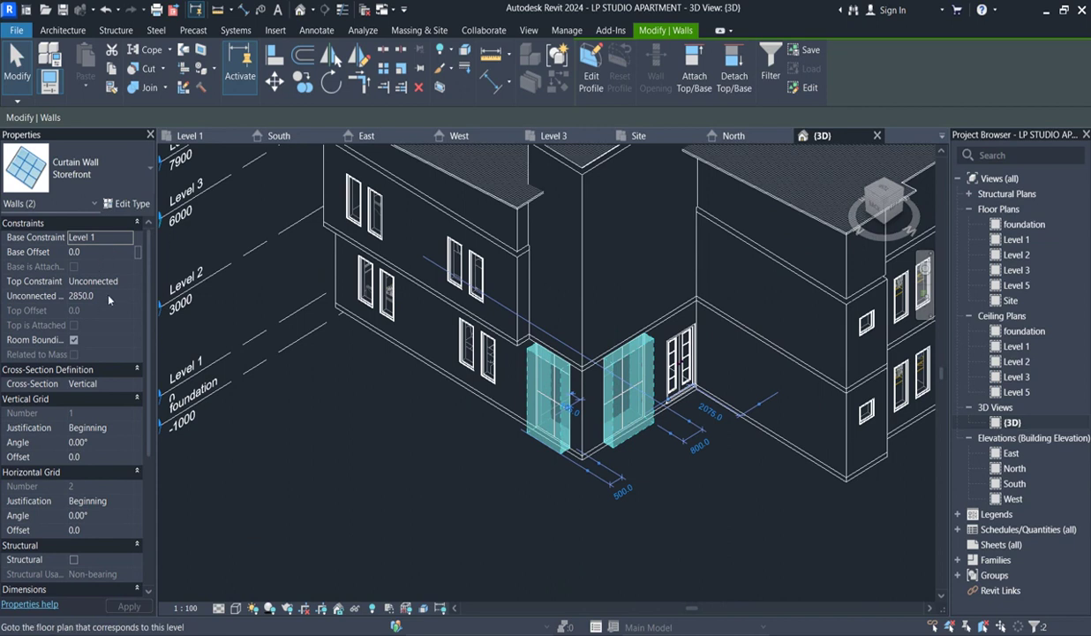
# Give both curtain walls a base offset of 900 and an unconnected height of 4500, and deselect them
pyautogui.click(93, 253)
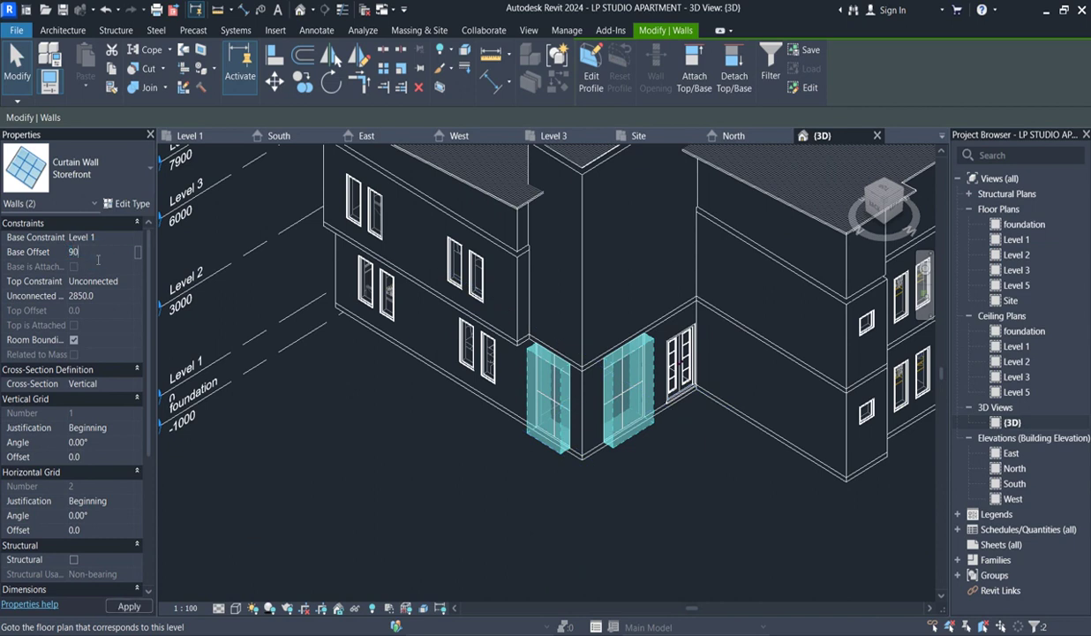
pyautogui.click(107, 302)
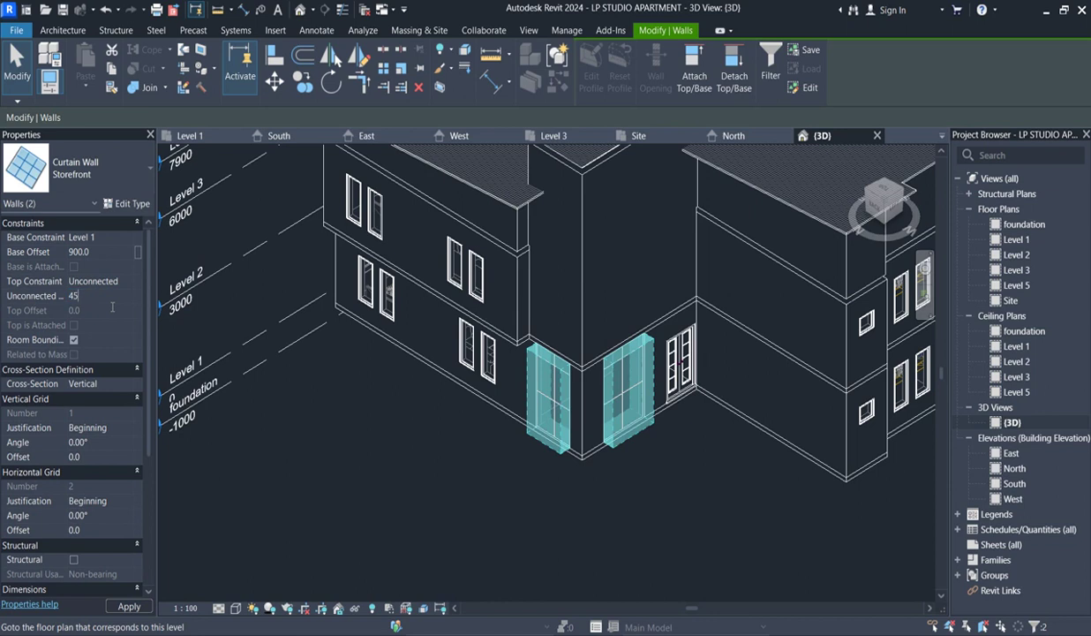
pyautogui.click(129, 606)
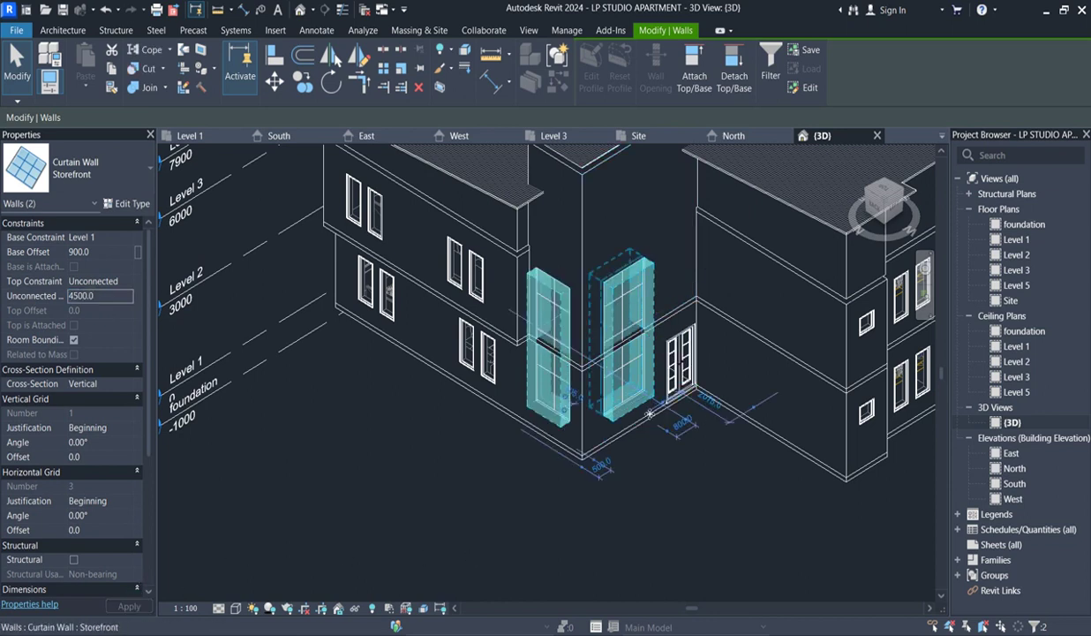
pyautogui.scroll(4, 638, 382)
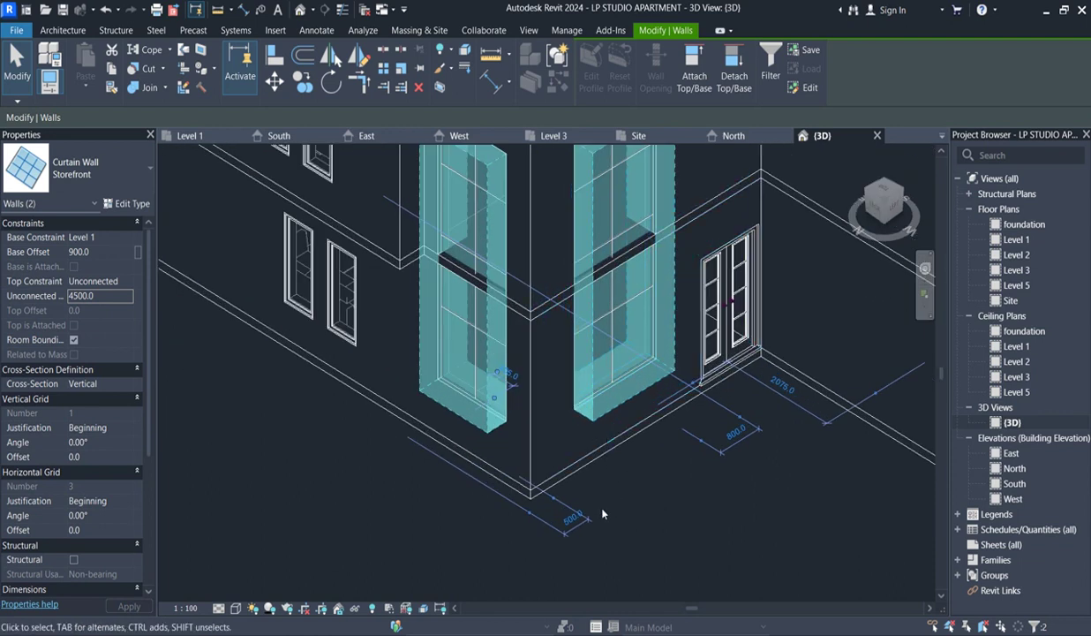
pyautogui.scroll(-2, 612, 408)
pyautogui.press('Escape')
pyautogui.scroll(-3, 594, 333)
pyautogui.scroll(5, 612, 373)
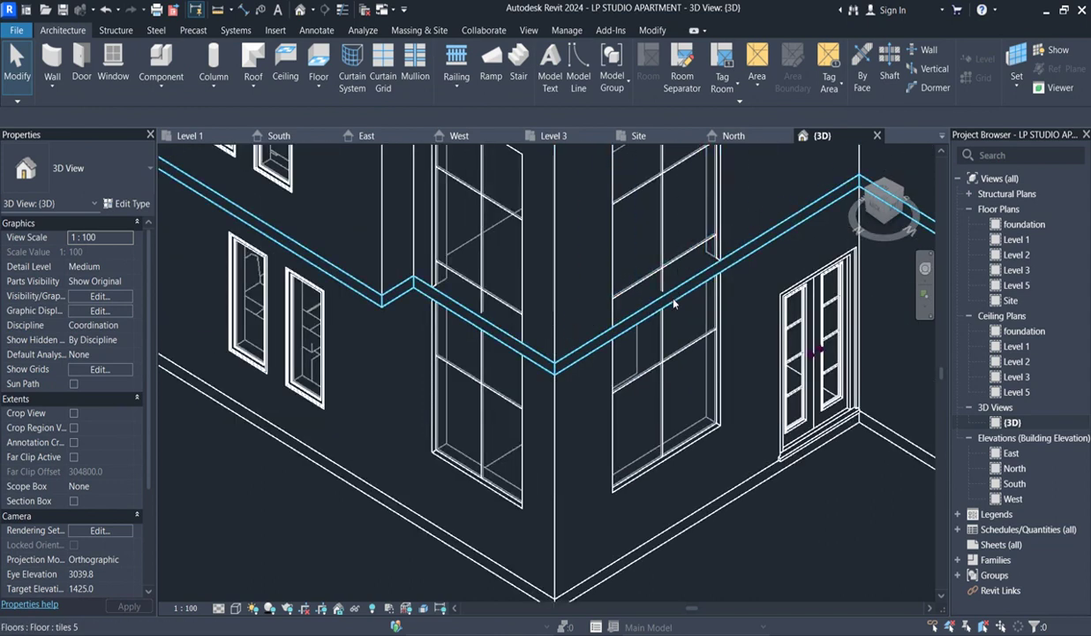
# Start editing the boundary of the Level 2 tiles floor that crosses the curtain walls, and open the Level 1 plan
pyautogui.scroll(-2, 673, 304)
pyautogui.click(670, 305)
pyautogui.scroll(-2, 507, 455)
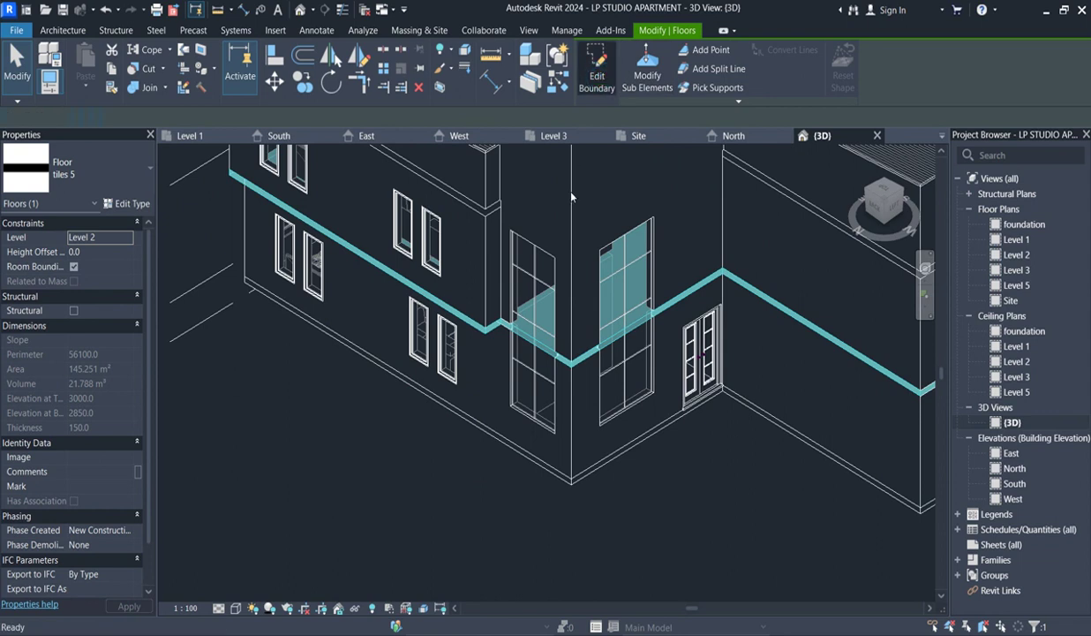
pyautogui.click(597, 67)
pyautogui.click(1015, 240)
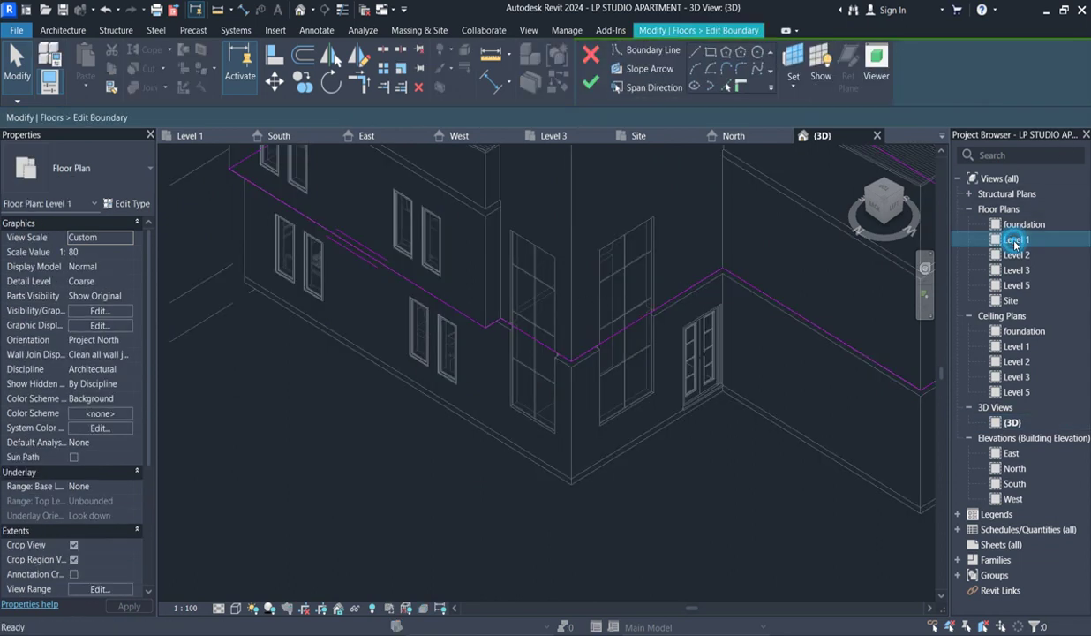
pyautogui.doubleClick(1015, 240)
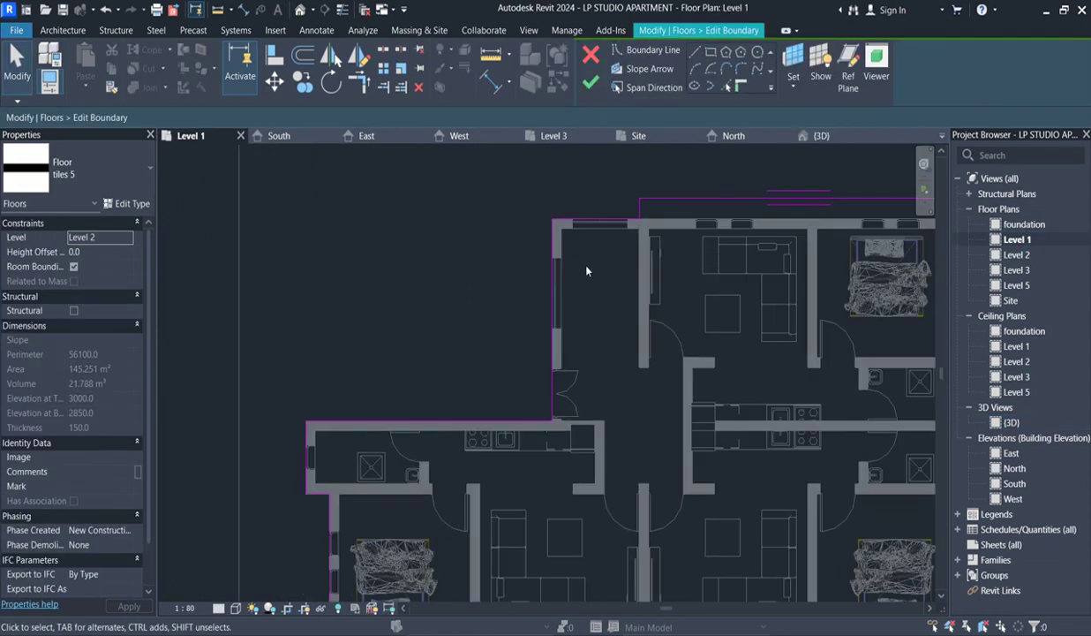
# In the Level 2 plan, move the floor boundary's north edge at the entrance bay inward, just south of the west curtain wall
pyautogui.click(589, 220)
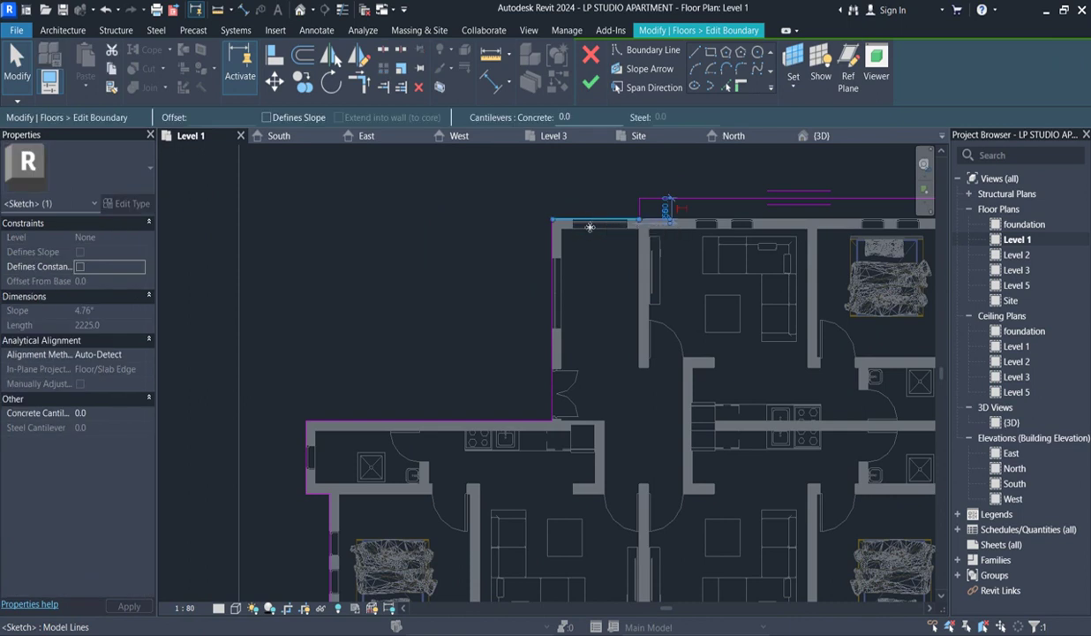
pyautogui.doubleClick(1015, 254)
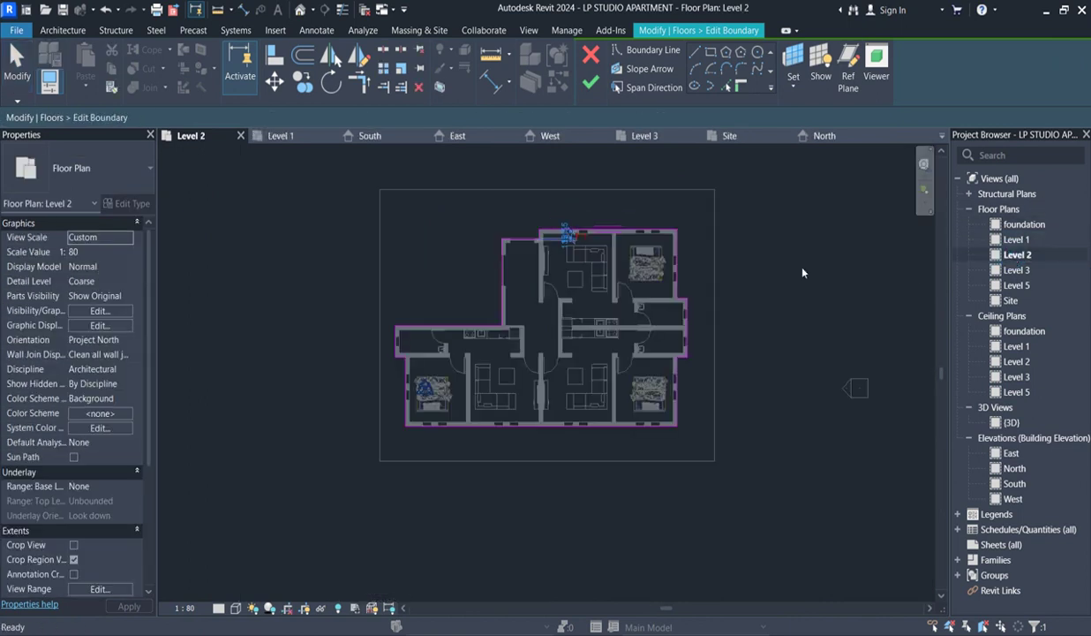
pyautogui.moveTo(550, 237); pyautogui.dragTo(554, 360)
pyautogui.click(300, 280)
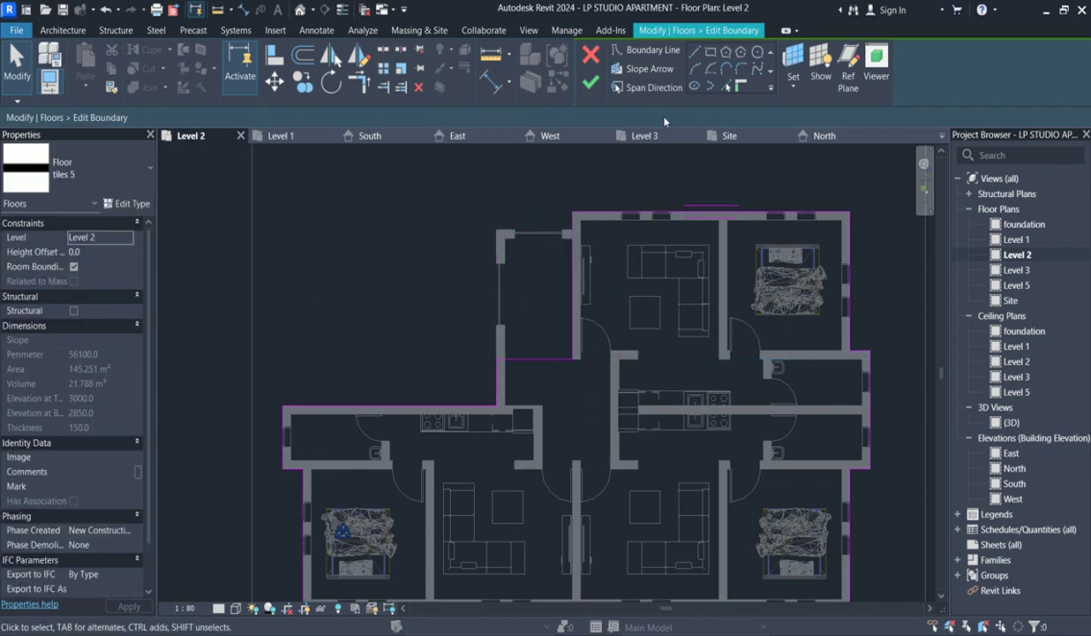
# Finish the Level 2 floor boundary edit and open the West elevation
pyautogui.click(591, 85)
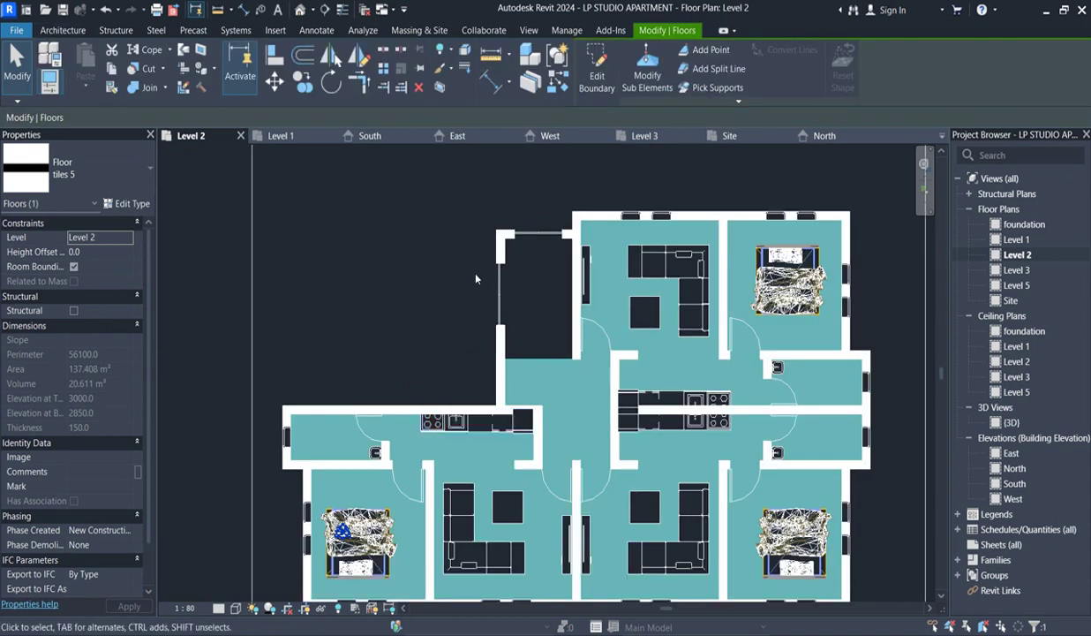
pyautogui.scroll(-3, 468, 269)
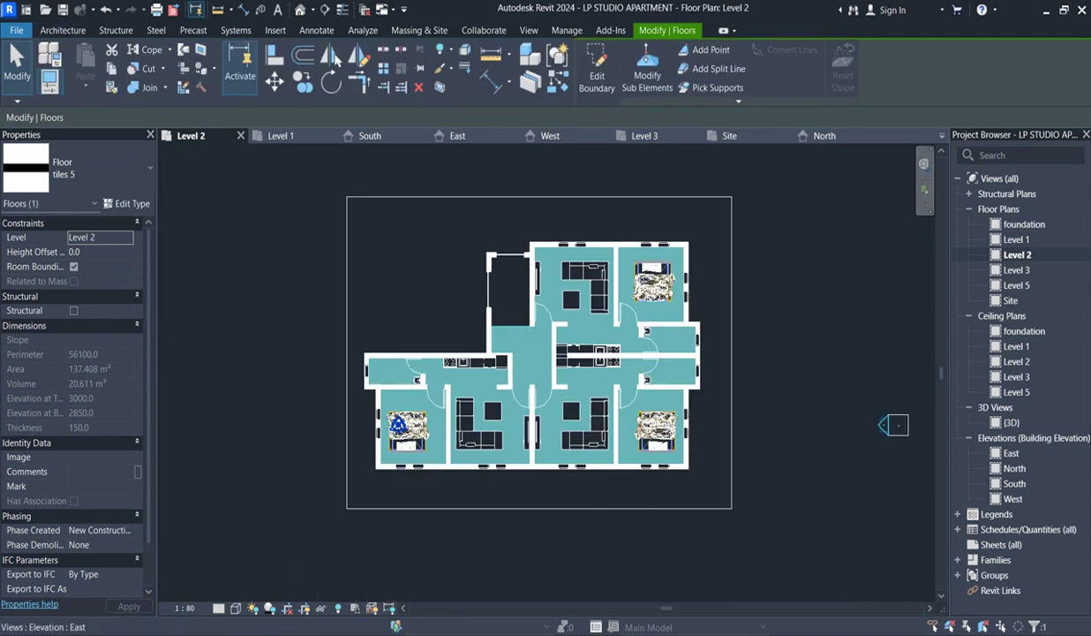
pyautogui.doubleClick(1013, 483)
pyautogui.click(628, 412)
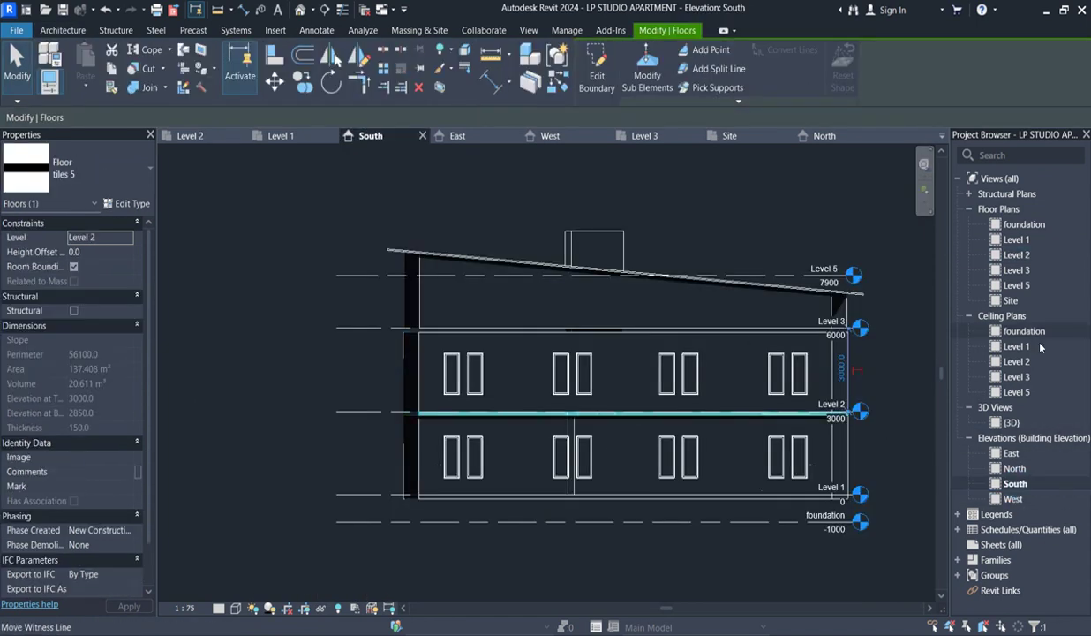
pyautogui.doubleClick(1013, 499)
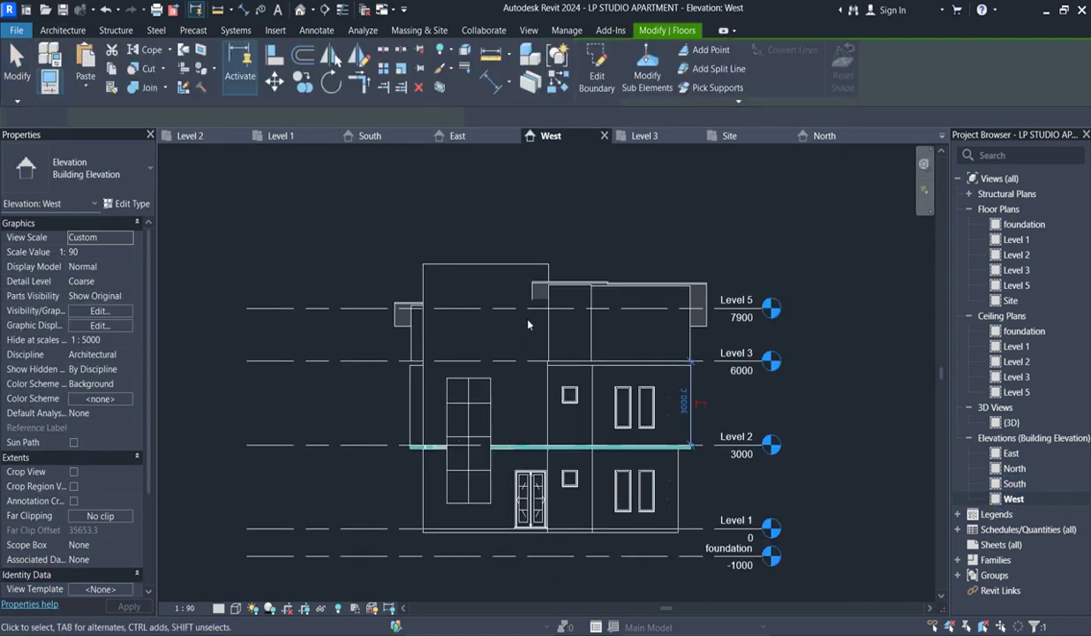
# In the West elevation, pull the level lines' headless ends inward, closer to the building, and deselect
pyautogui.scroll(5, 555, 302)
pyautogui.scroll(-3, 583, 264)
pyautogui.scroll(1, 564, 367)
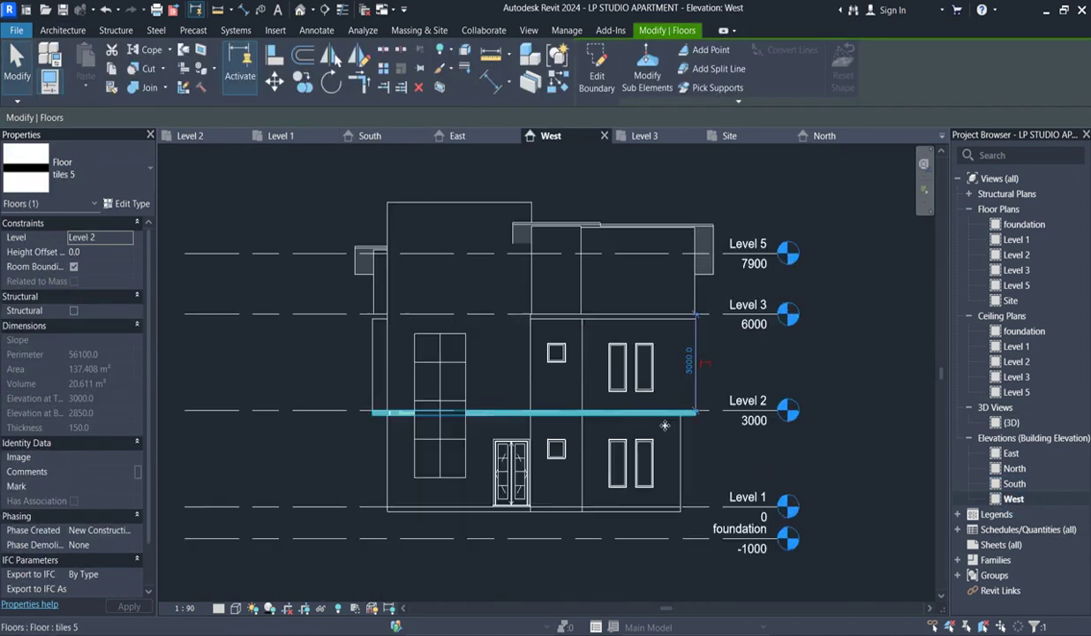
pyautogui.scroll(-1, 553, 439)
pyautogui.scroll(2, 477, 429)
pyautogui.scroll(-3, 574, 429)
pyautogui.scroll(1, 680, 393)
pyautogui.scroll(1, 696, 398)
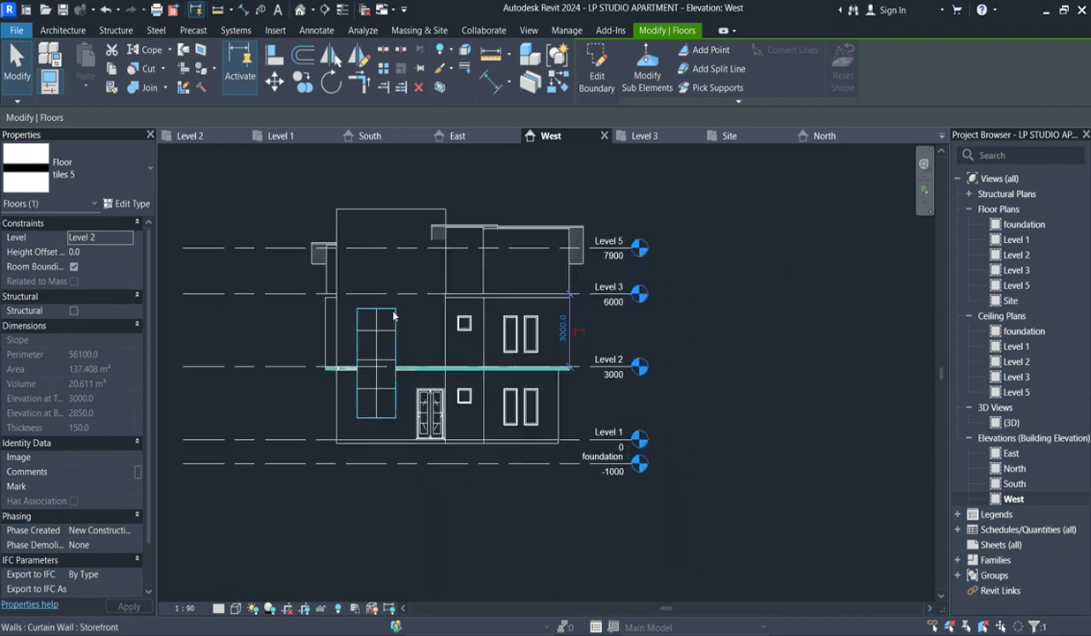
pyautogui.click(298, 294)
pyautogui.moveTo(186, 294); pyautogui.dragTo(269, 294)
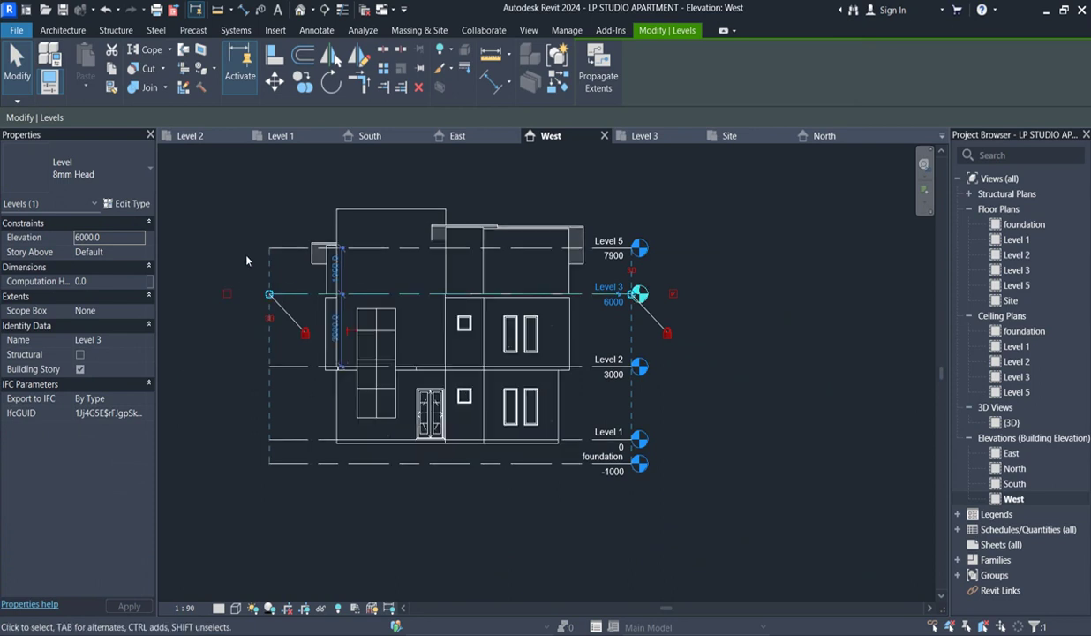
pyautogui.click(236, 208)
pyautogui.scroll(-3, 702, 396)
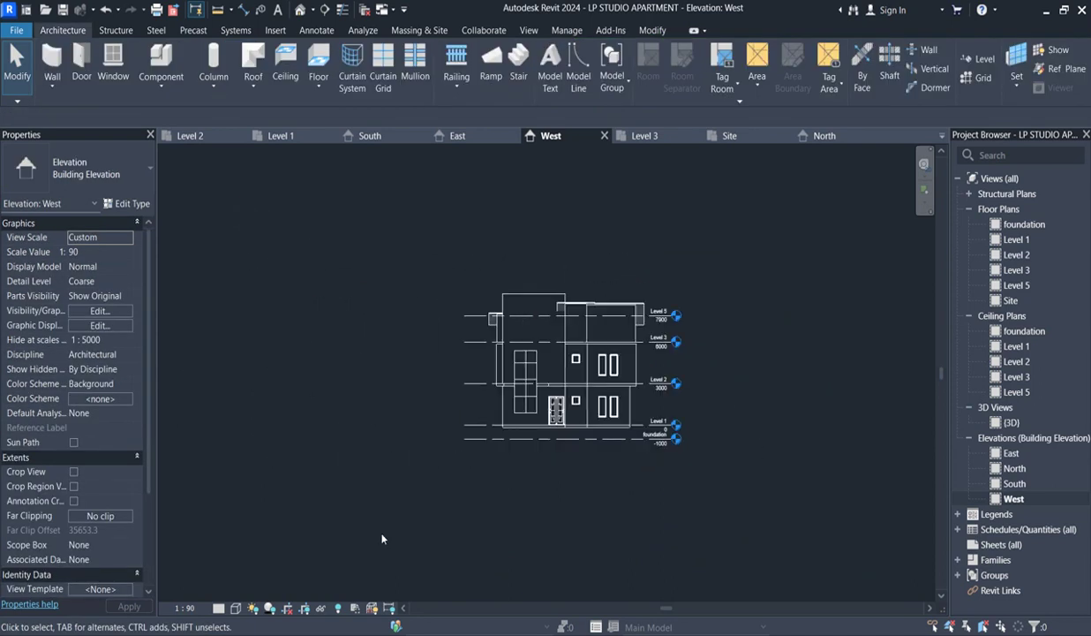
# Set the program's UI active theme to Light in the colour options and apply it
pyautogui.click(21, 30)
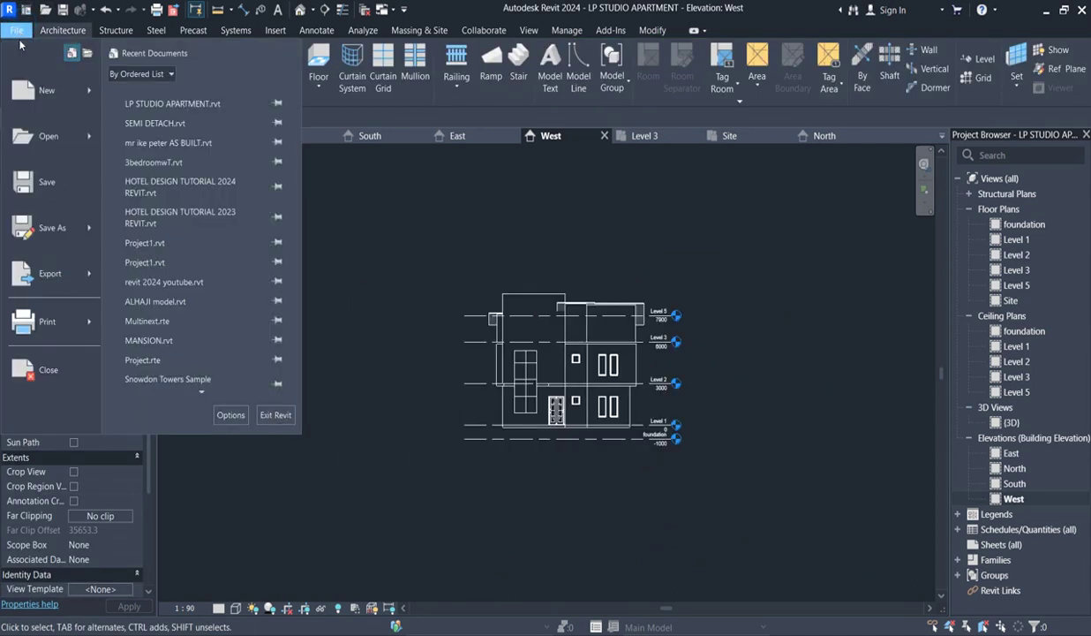
pyautogui.scroll(-1, 202, 371)
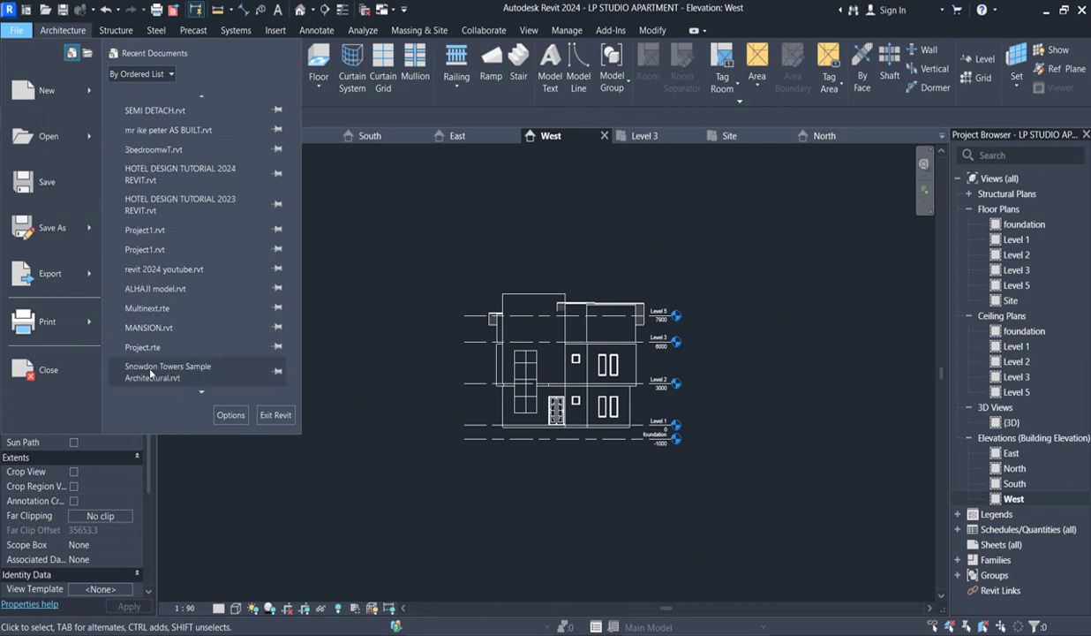
pyautogui.click(225, 415)
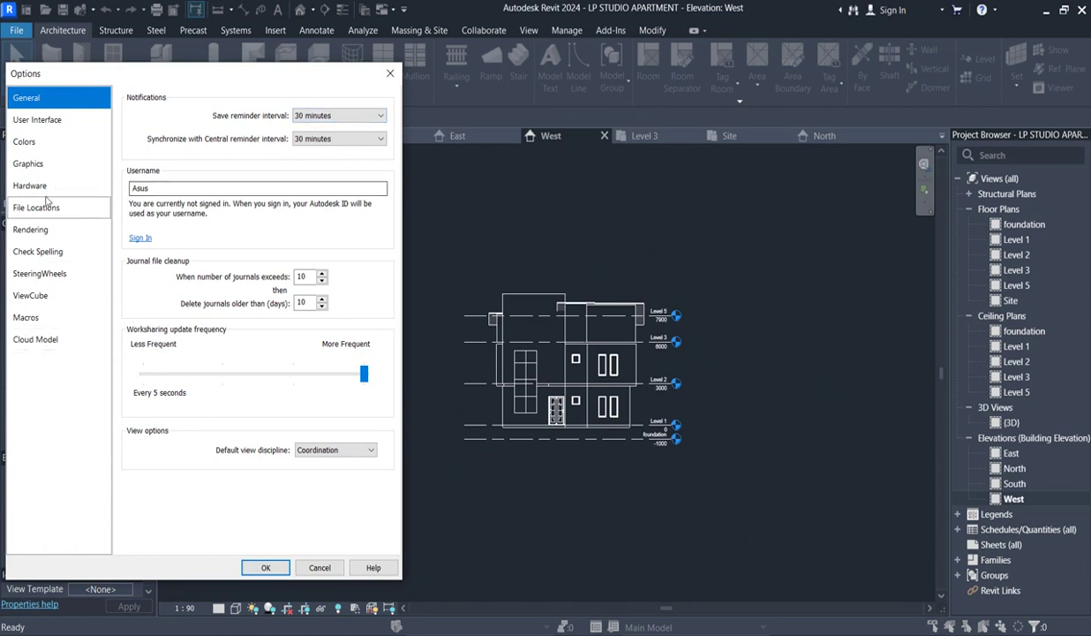
pyautogui.click(32, 148)
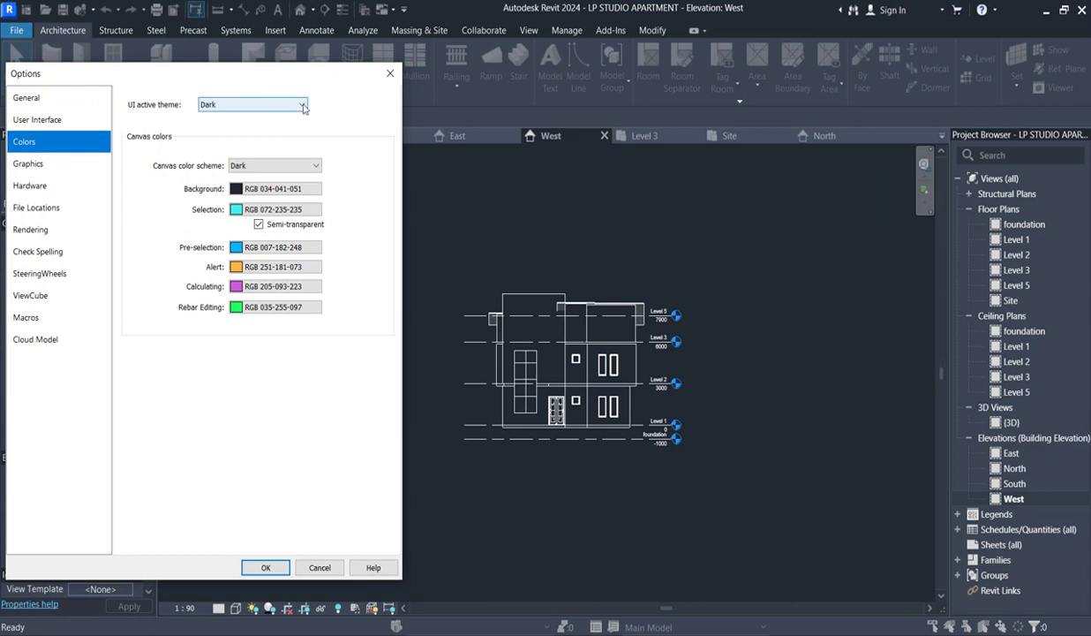
pyautogui.click(302, 105)
pyautogui.click(210, 128)
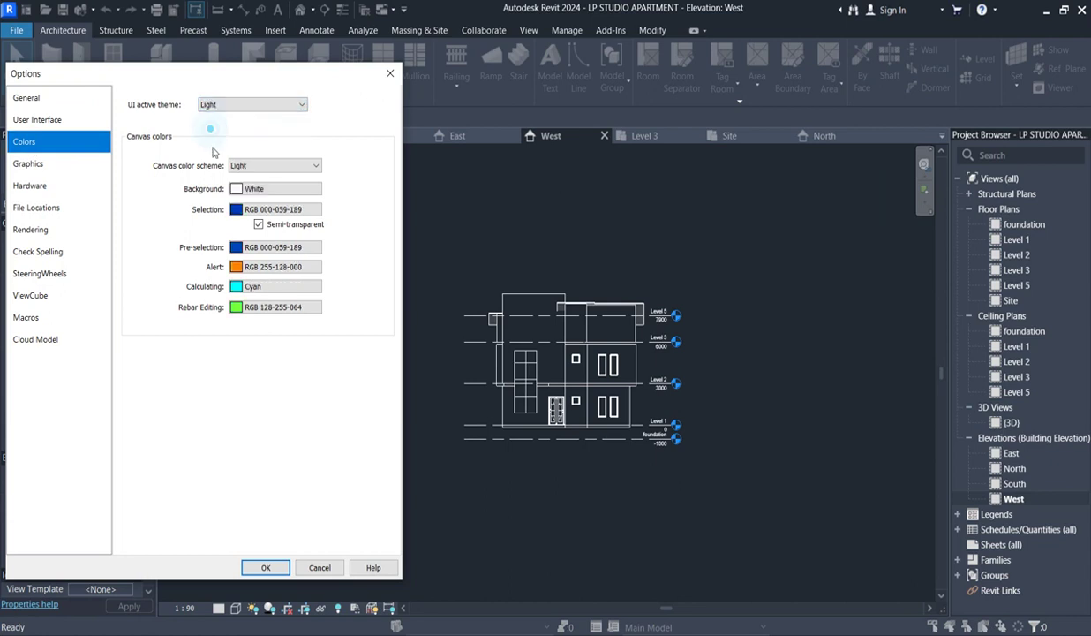
pyautogui.click(269, 568)
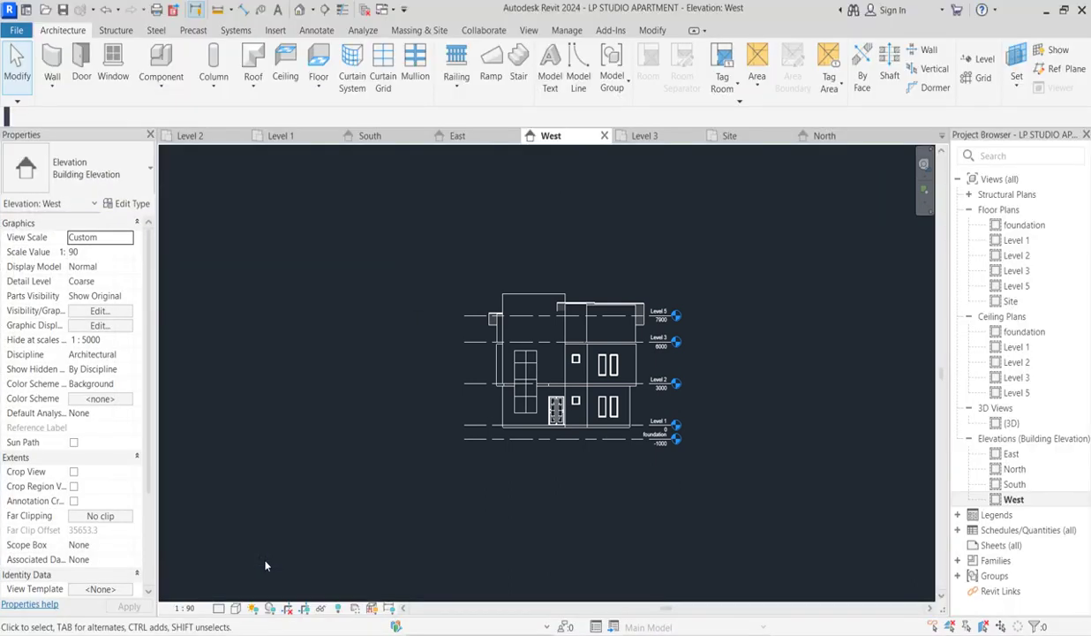
# Turn on shadows in the West elevation and centre the building in the view
pyautogui.scroll(2, 395, 425)
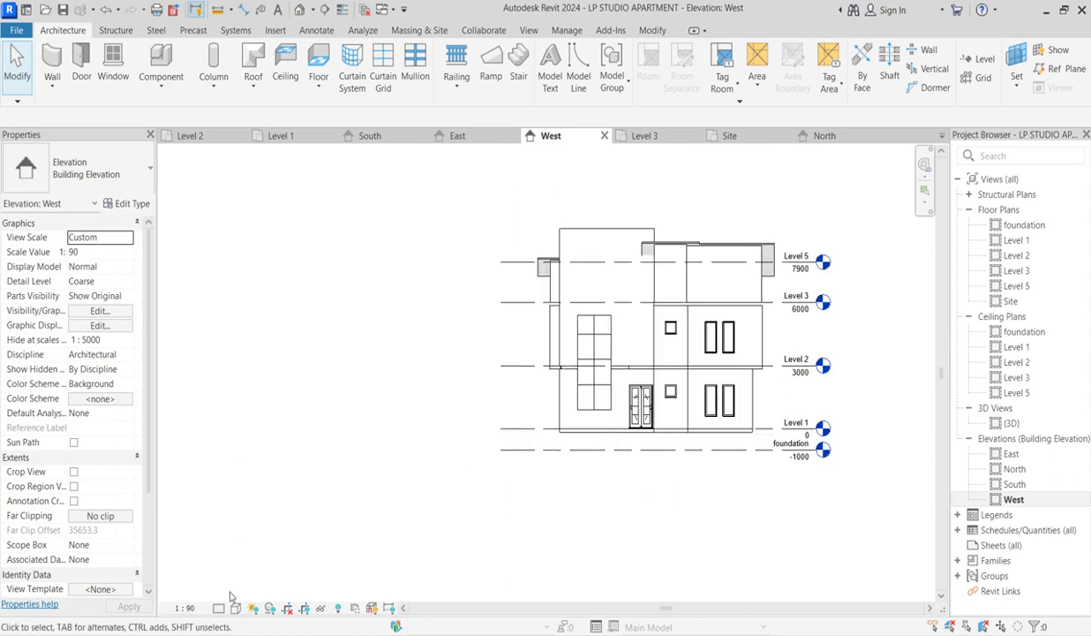
pyautogui.click(267, 608)
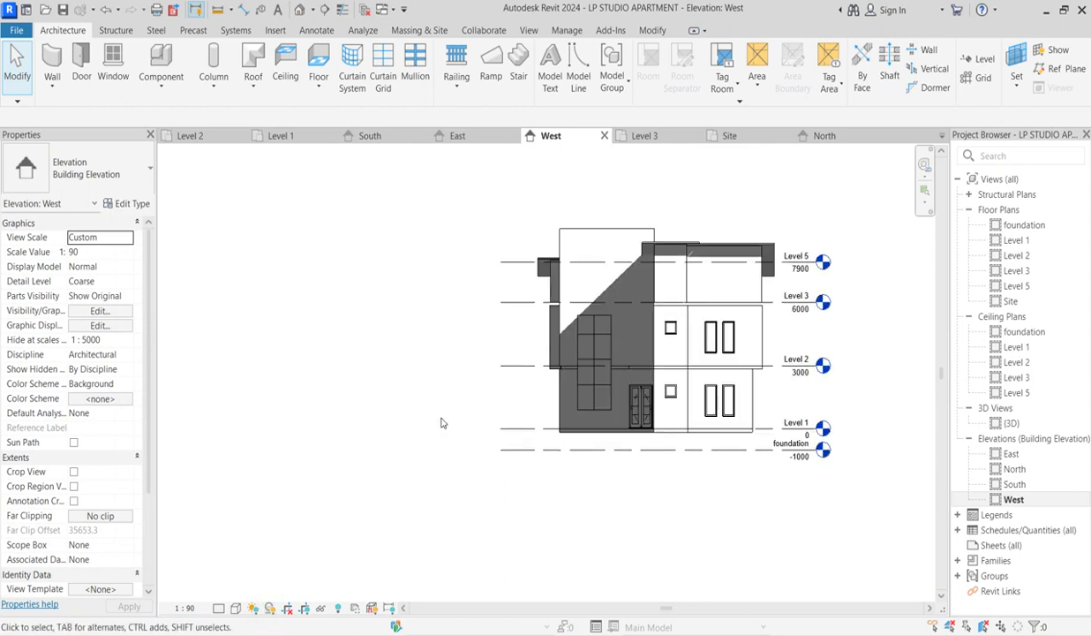
pyautogui.moveTo(680, 344); pyautogui.dragTo(574, 360, button='middle')
pyautogui.scroll(1, 511, 369)
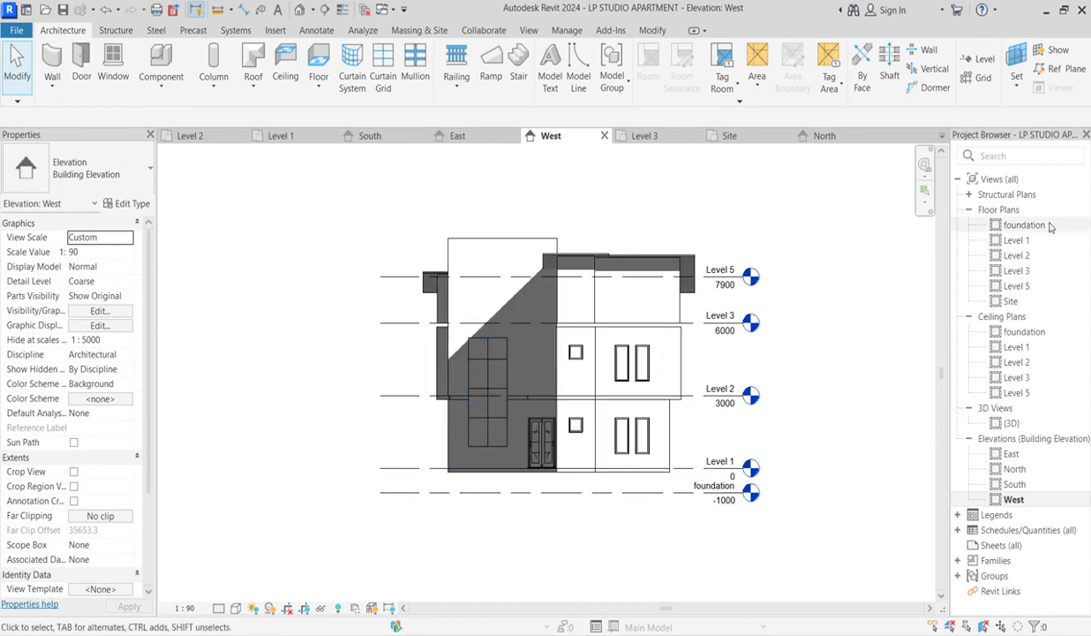
# In the Level 1 plan, select all Generic - 200mm wall instances visible in the view
pyautogui.click(1022, 240)
pyautogui.doubleClick(1024, 241)
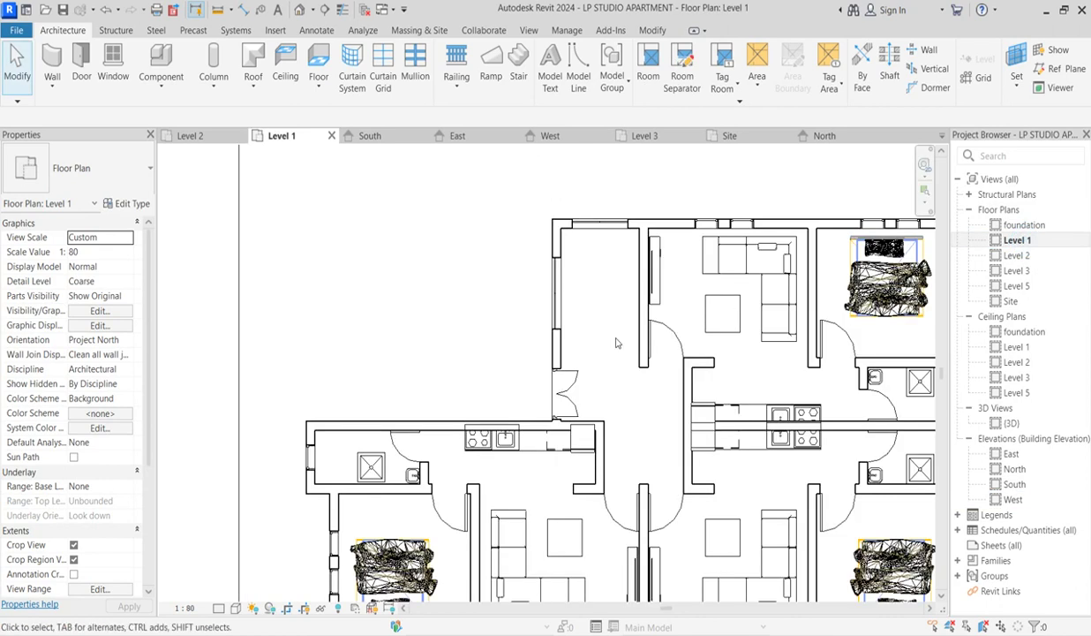
pyautogui.click(558, 228)
pyautogui.scroll(-3, 557, 228)
pyautogui.rightClick(556, 226)
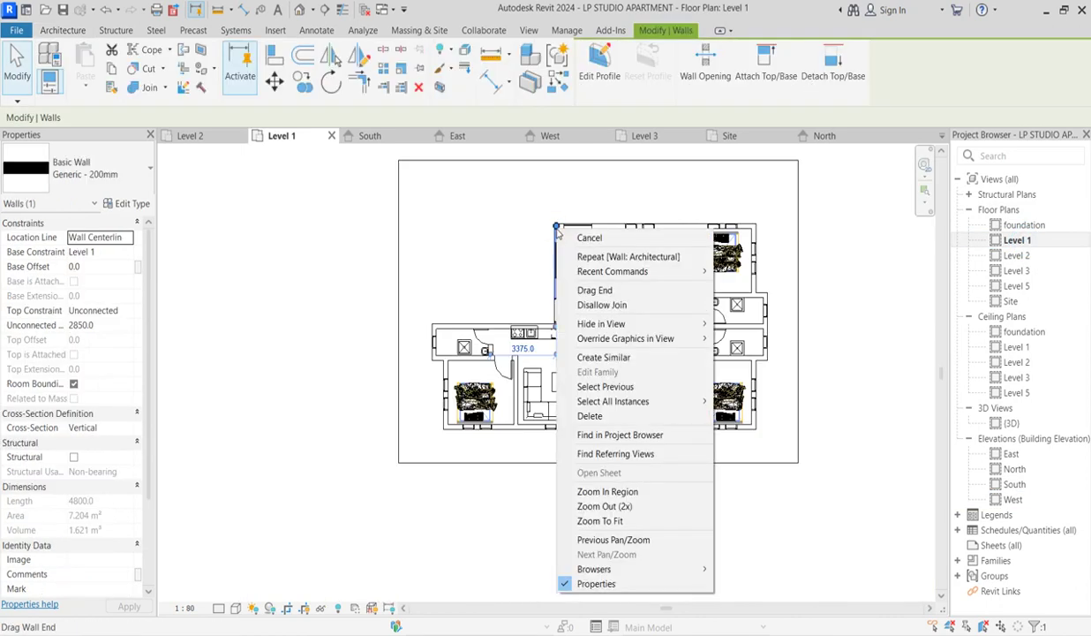
pyautogui.moveTo(635, 402)
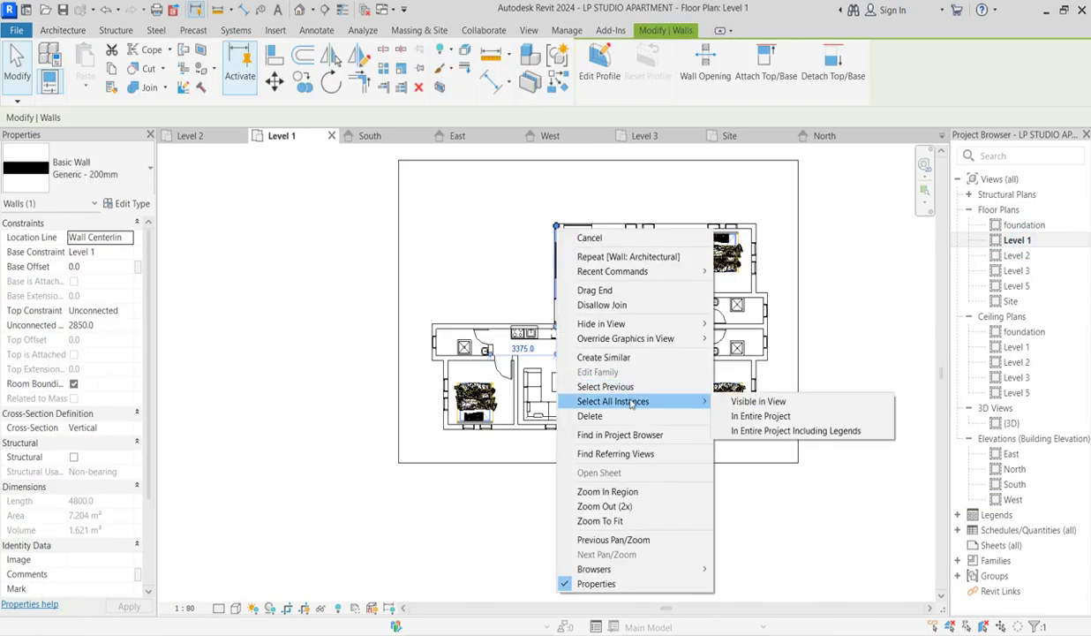
pyautogui.click(759, 401)
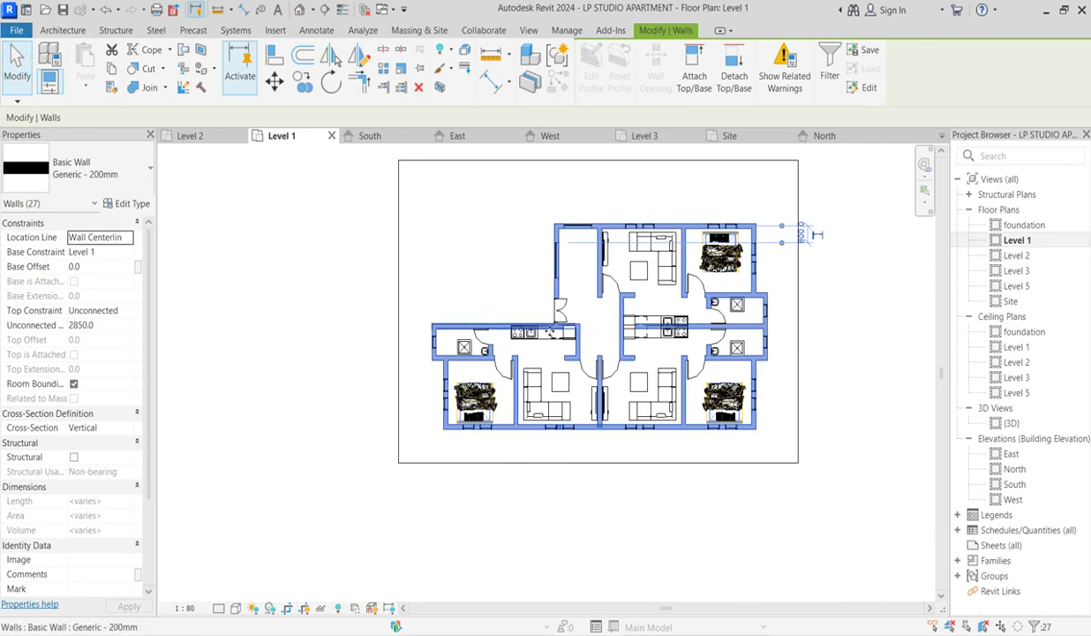
pyautogui.scroll(1, 545, 328)
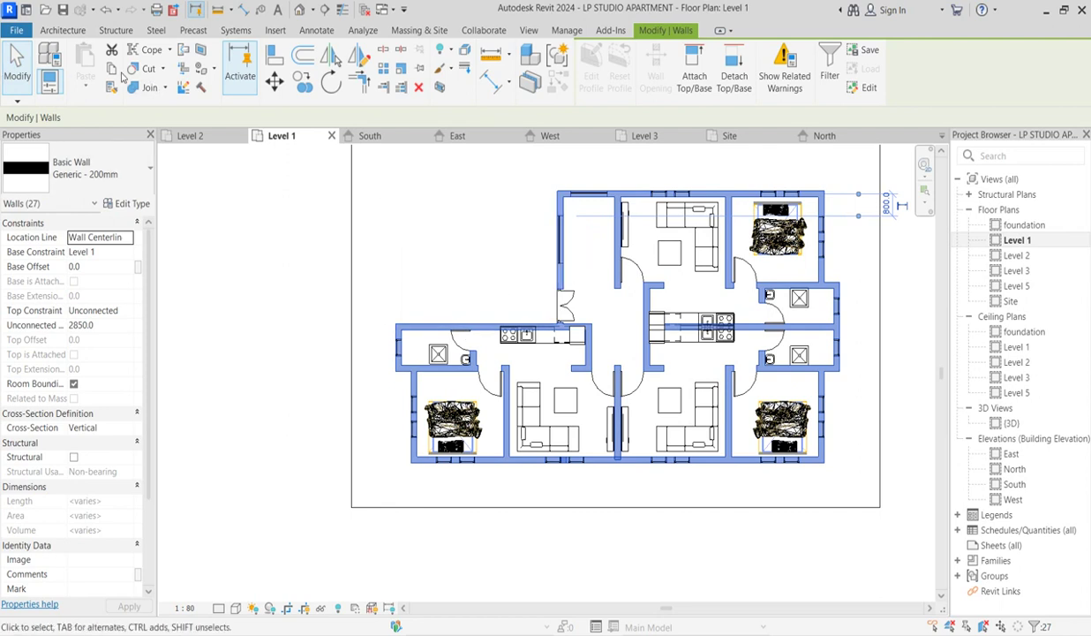
# Copy the selected Level 1 walls into the foundation plan, aligned to the current view
pyautogui.click(1026, 226)
pyautogui.doubleClick(1029, 227)
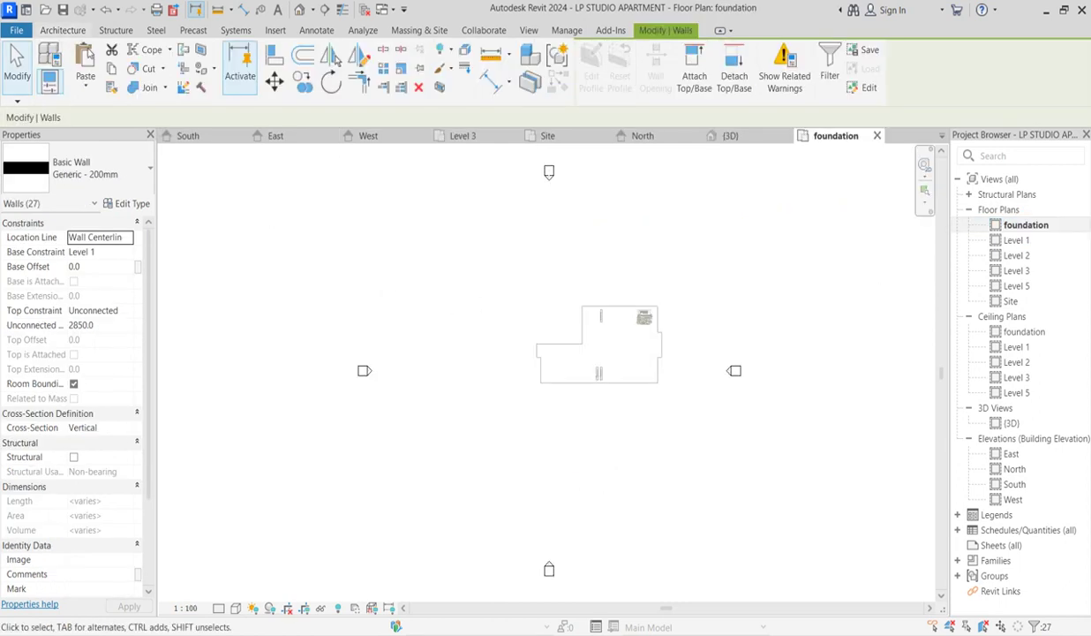
pyautogui.click(80, 87)
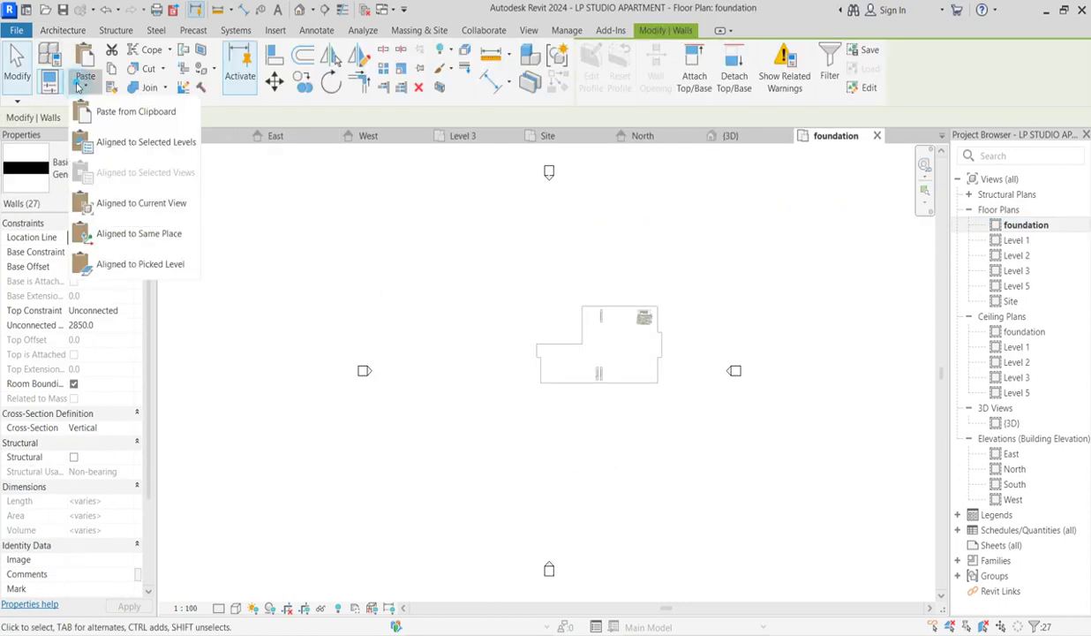
pyautogui.click(171, 210)
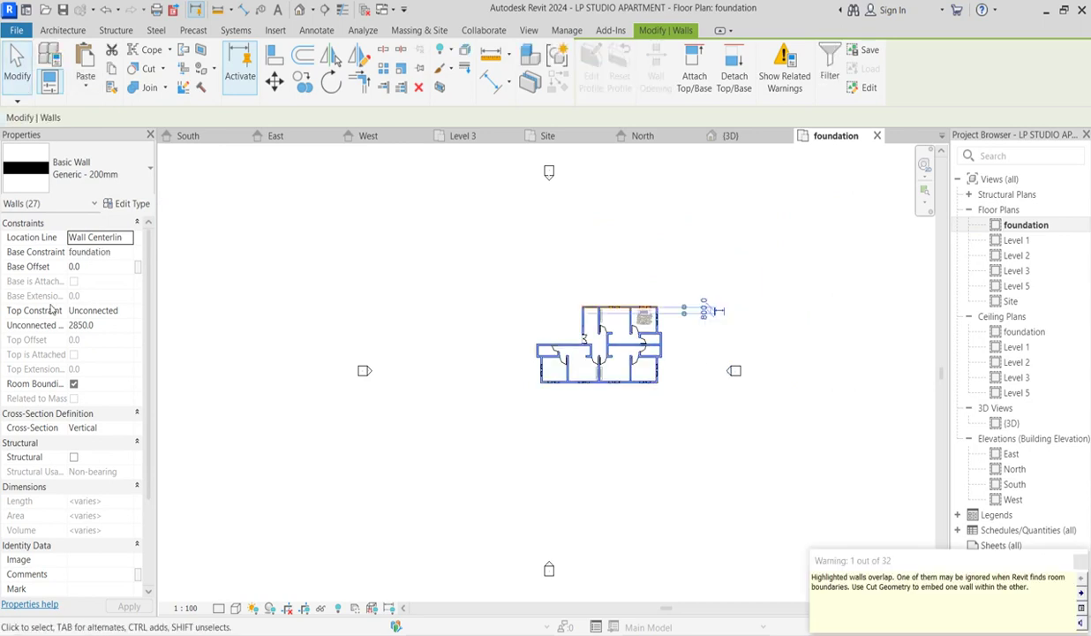
# Set the pasted foundation walls' unconnected height to 800, delete the window instances that cannot cut them, and deselect the walls
pyautogui.click(122, 328)
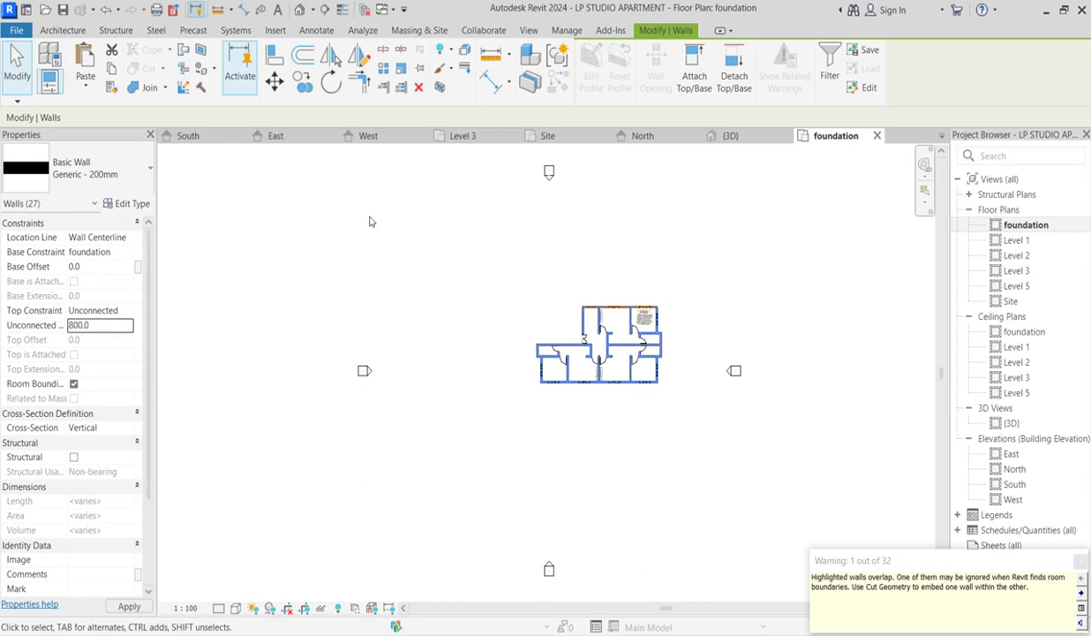
pyautogui.moveTo(542, 292)
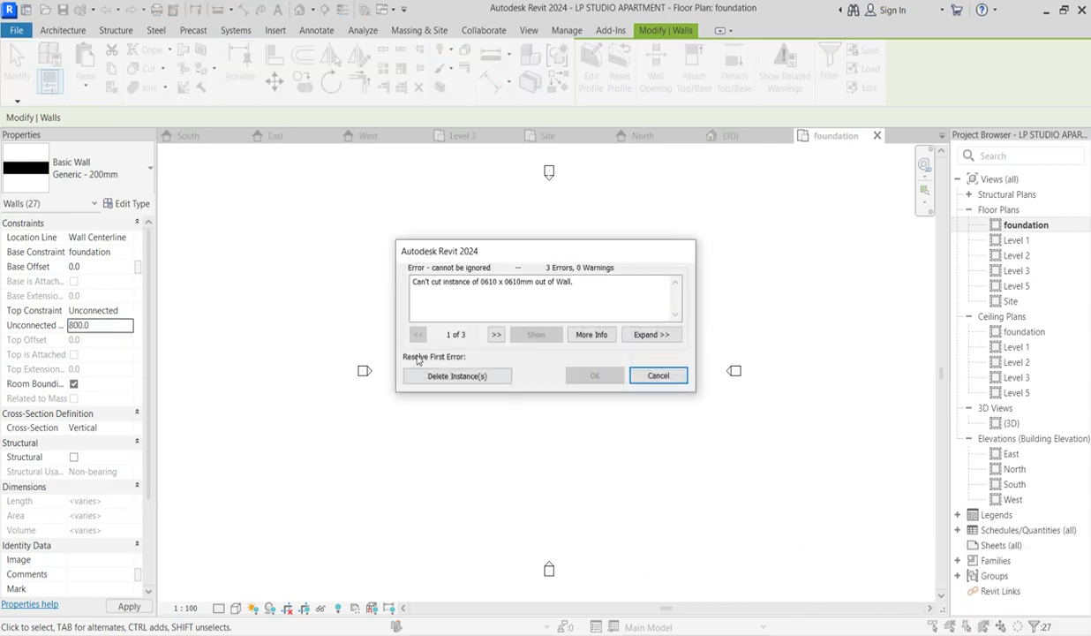
pyautogui.click(455, 376)
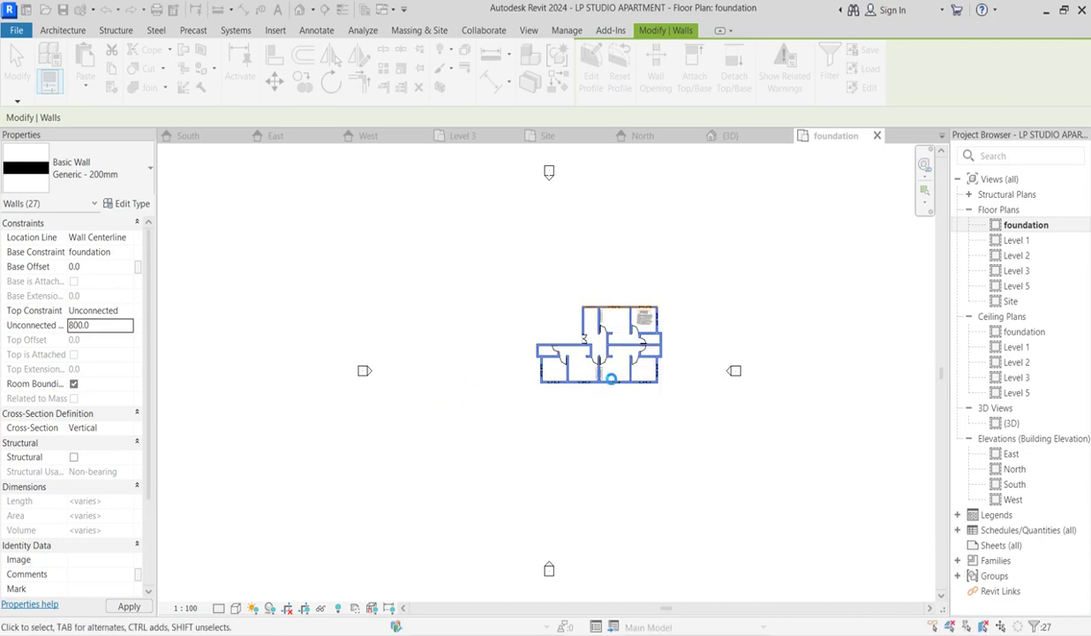
pyautogui.scroll(6, 607, 375)
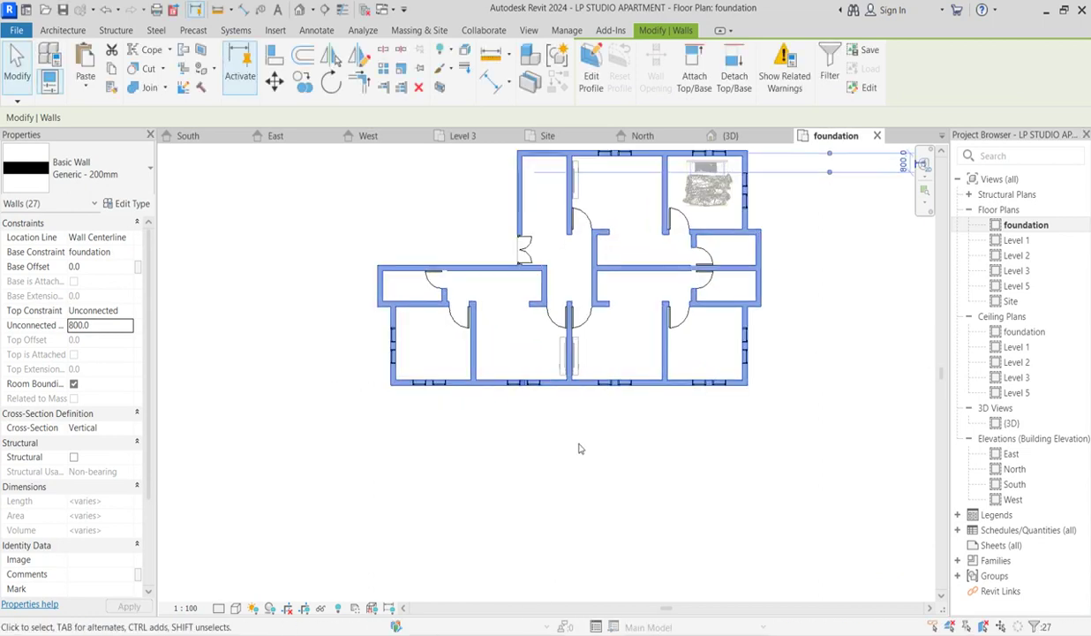
pyautogui.scroll(-4, 380, 459)
pyautogui.click(225, 447)
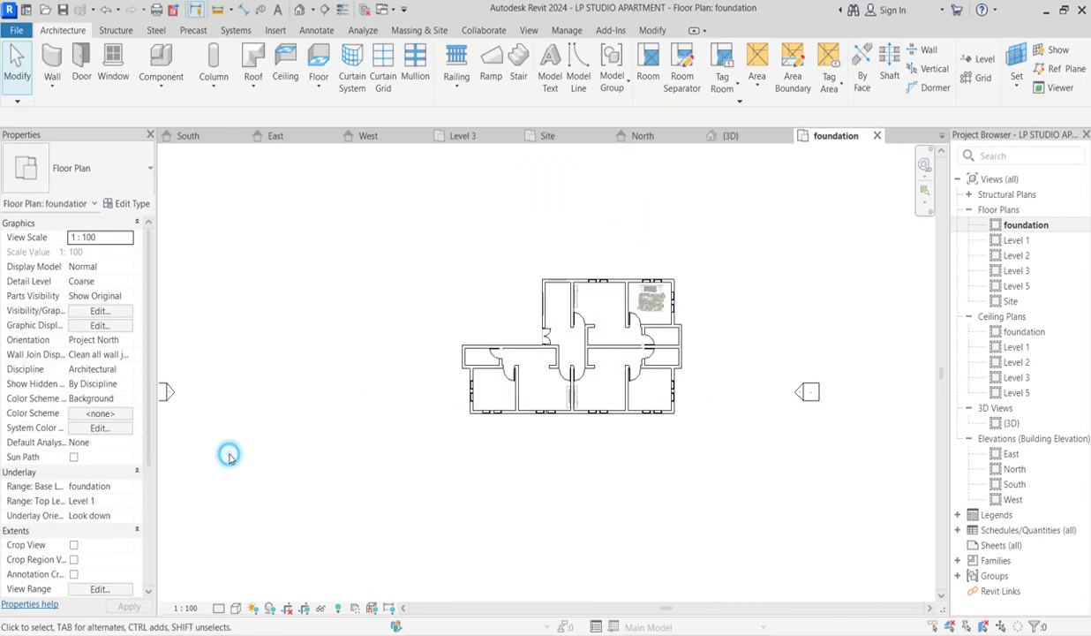
# Set the foundation plan's underlay base level to None
pyautogui.click(128, 488)
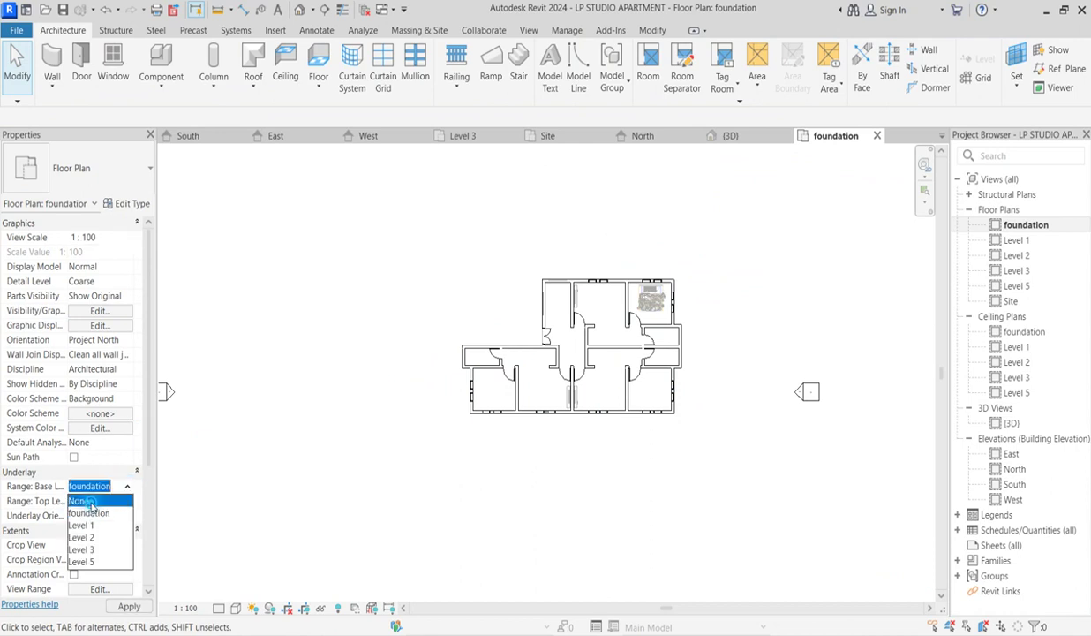
pyautogui.click(91, 503)
pyautogui.scroll(2, 700, 341)
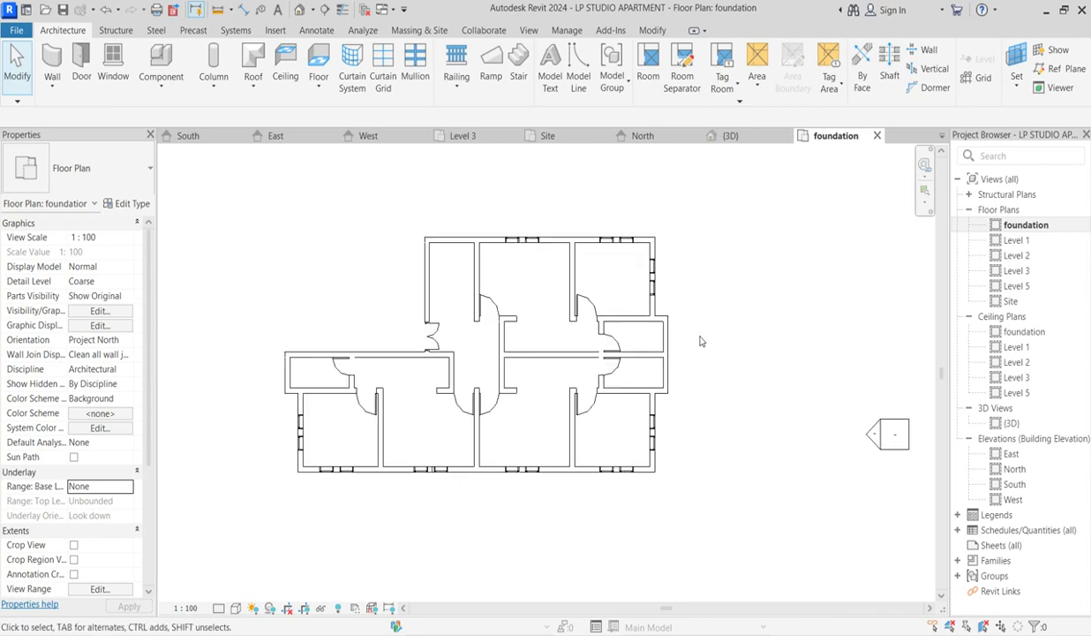
# Select all tall M_Fixed windows visible in the foundation plan and delete them
pyautogui.scroll(3, 654, 284)
pyautogui.click(647, 289)
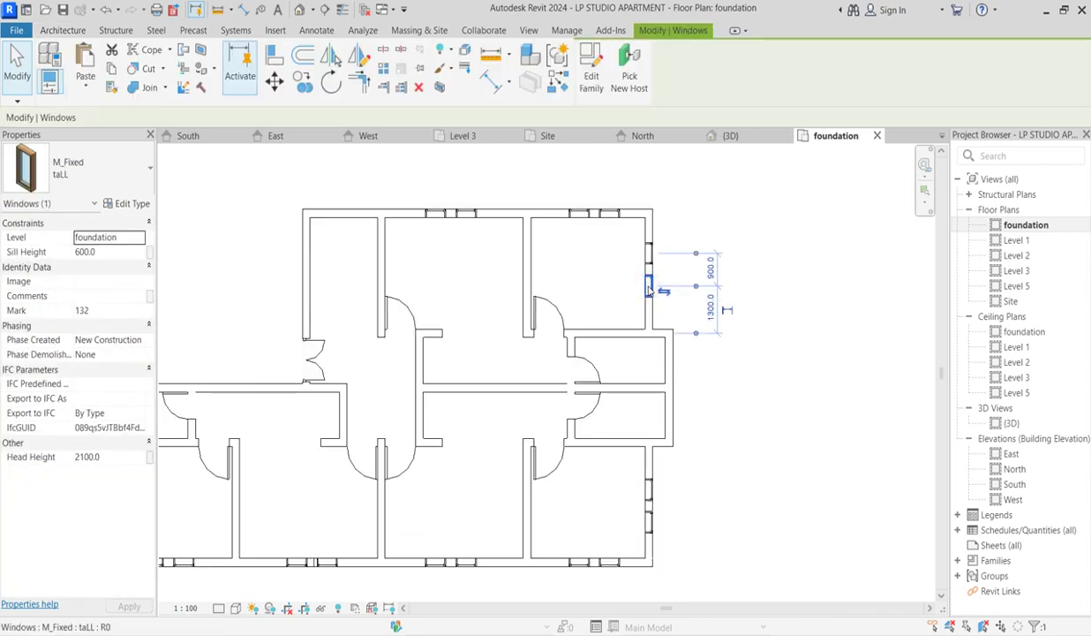
pyautogui.rightClick(647, 290)
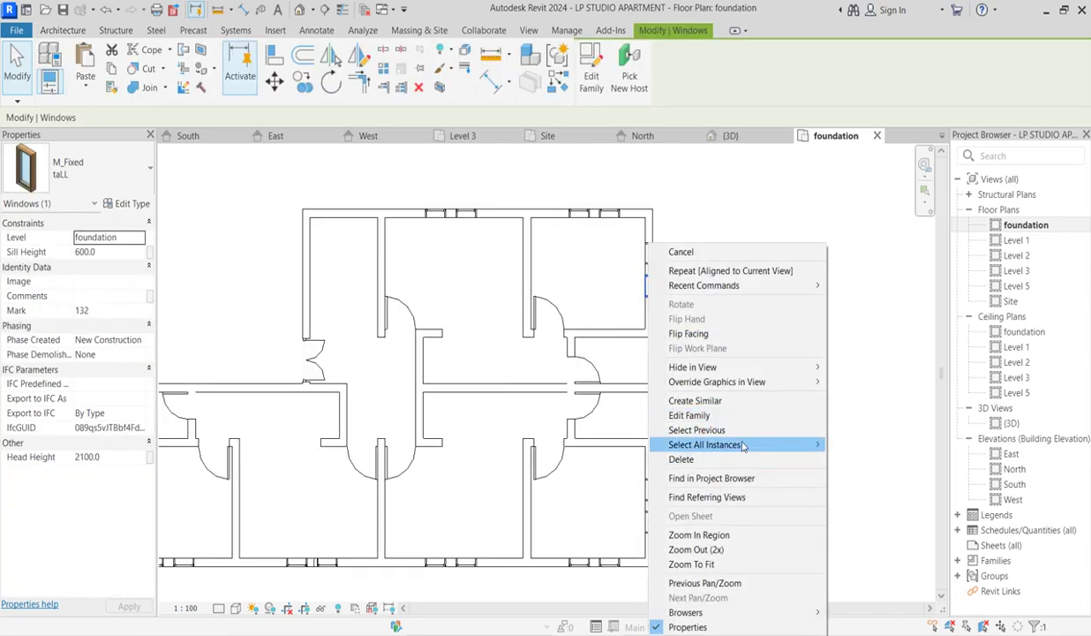
pyautogui.moveTo(777, 444)
pyautogui.click(869, 444)
pyautogui.click(870, 444)
pyautogui.scroll(-3, 423, 389)
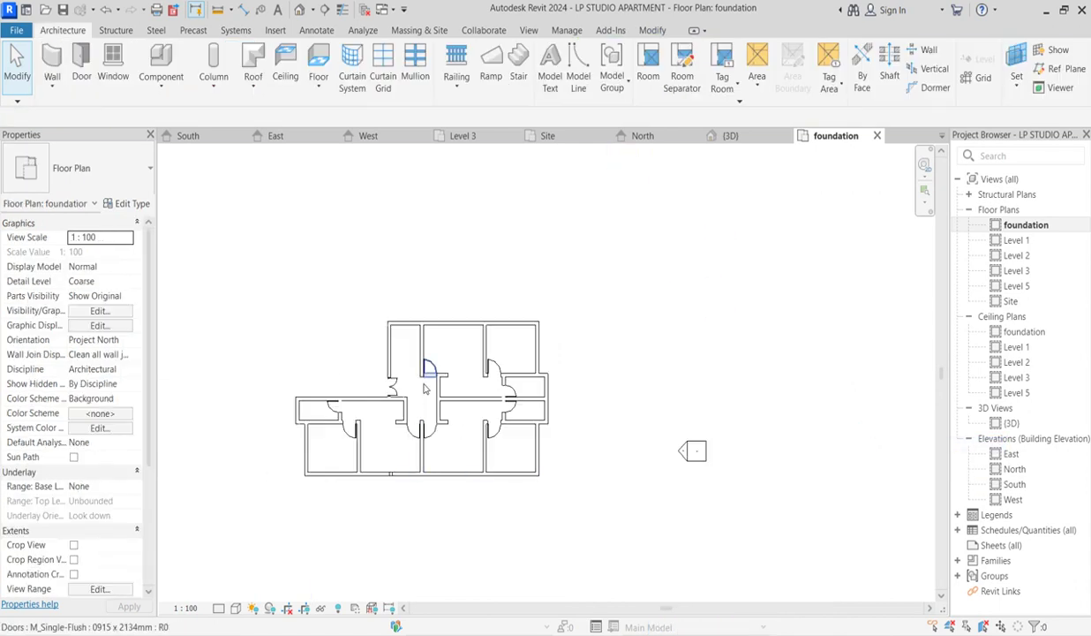
# Select all 0915 x 2134mm M_Single-Flush doors visible in the foundation plan and delete them
pyautogui.click(427, 430)
pyautogui.rightClick(427, 427)
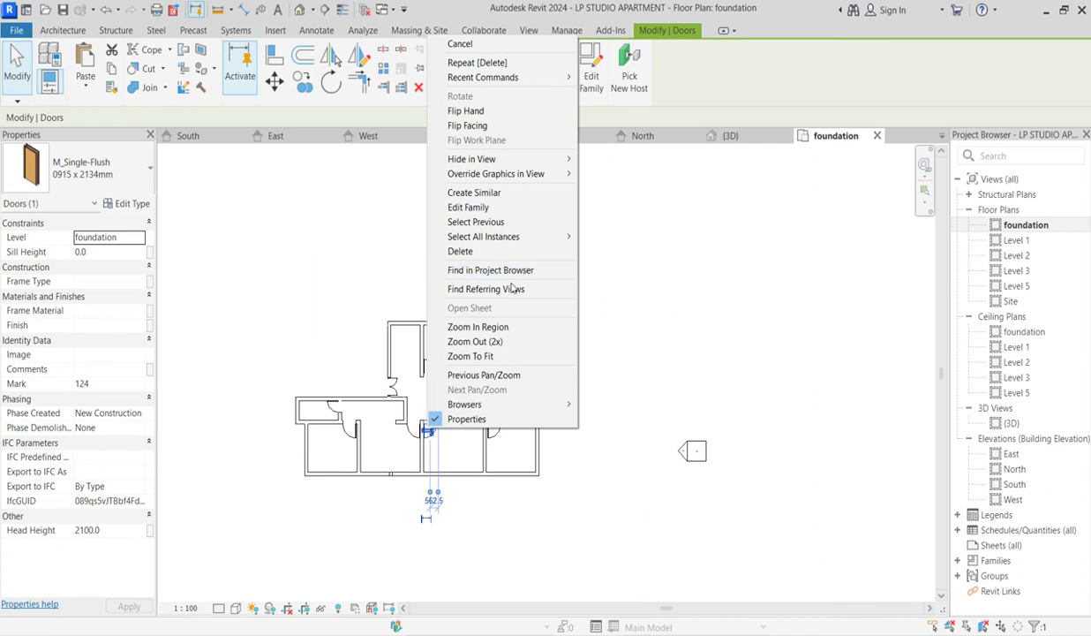
pyautogui.moveTo(556, 236)
pyautogui.click(605, 236)
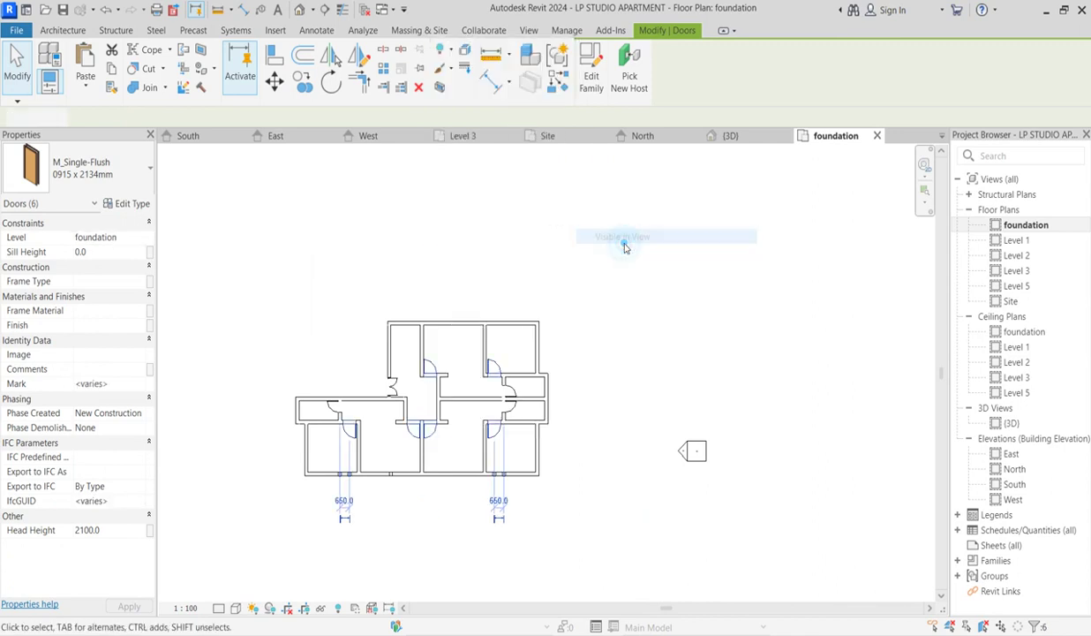
pyautogui.press('Delete')
# Delete the exterior double door and the three remaining interior doors from the foundation plan
pyautogui.scroll(2, 392, 381)
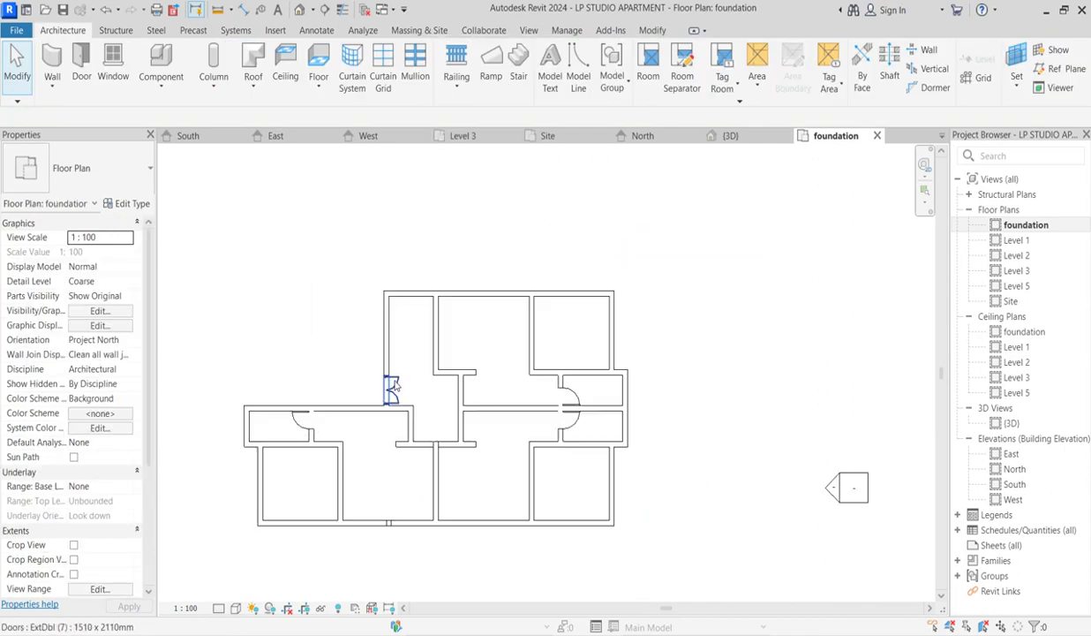
pyautogui.click(391, 384)
pyautogui.press('Delete')
pyautogui.click(299, 418)
pyautogui.press('Delete')
pyautogui.click(566, 398)
pyautogui.press('Delete')
pyautogui.click(566, 422)
pyautogui.press('Delete')
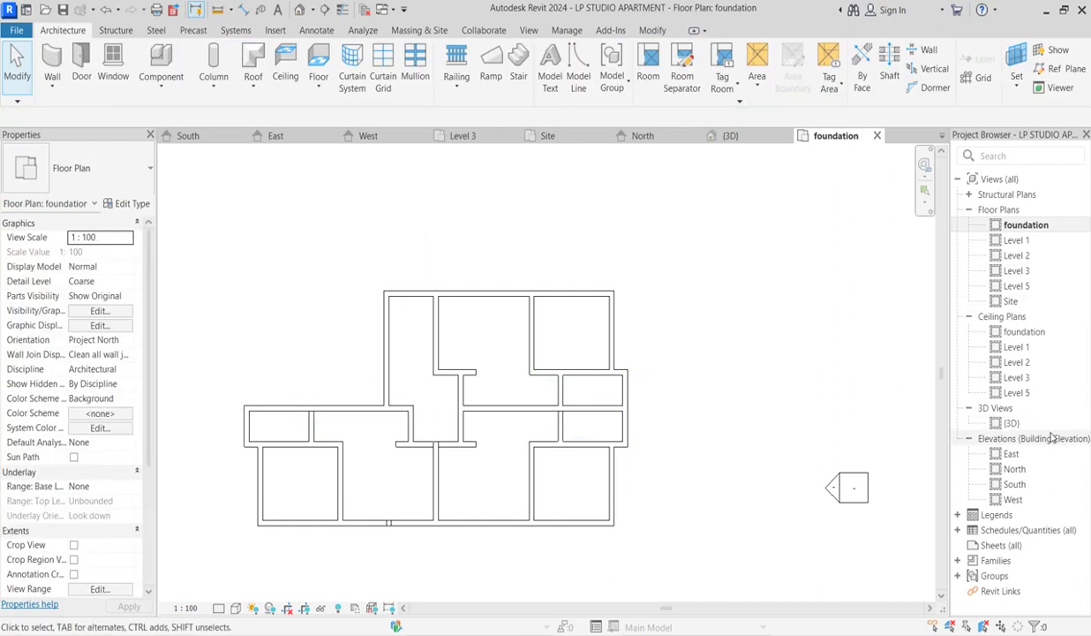
# Open the South elevation and turn off its shadows
pyautogui.doubleClick(1014, 483)
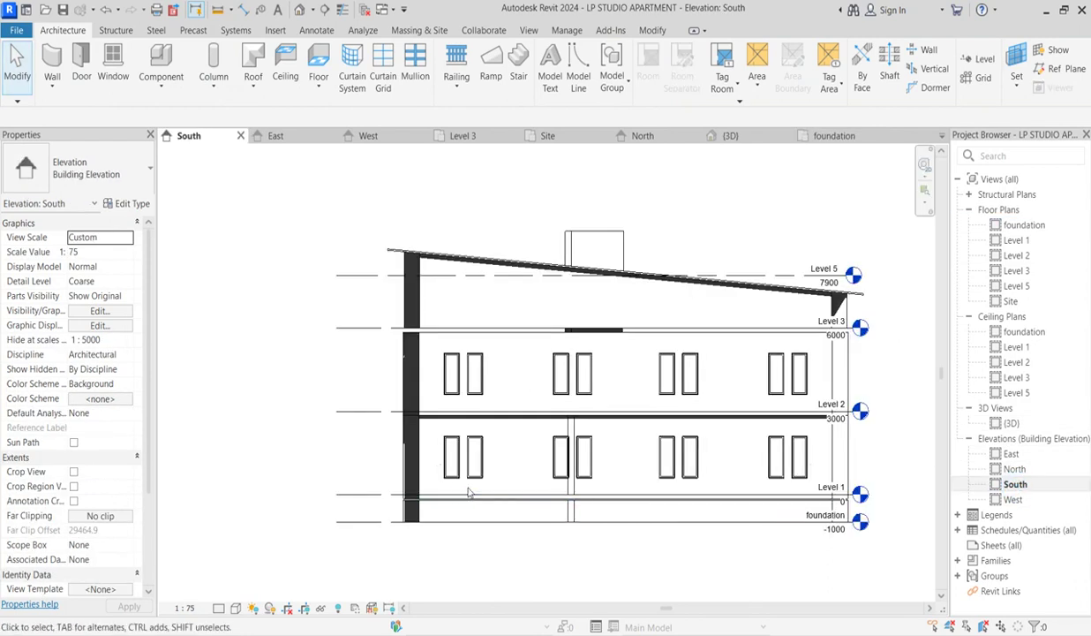
pyautogui.click(270, 609)
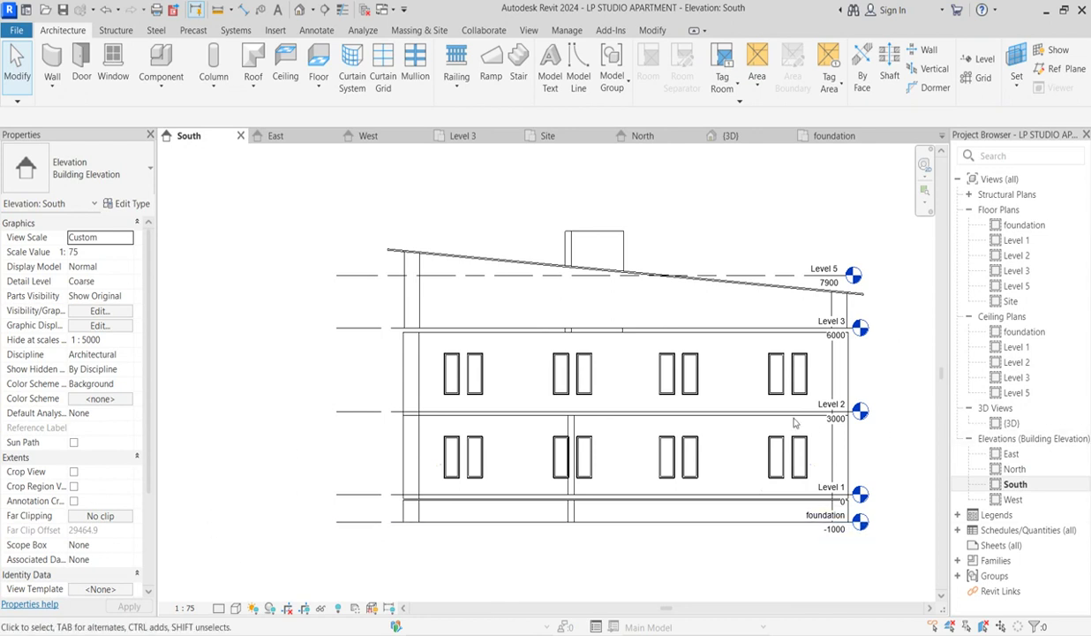
pyautogui.scroll(2, 834, 330)
pyautogui.scroll(-2, 346, 355)
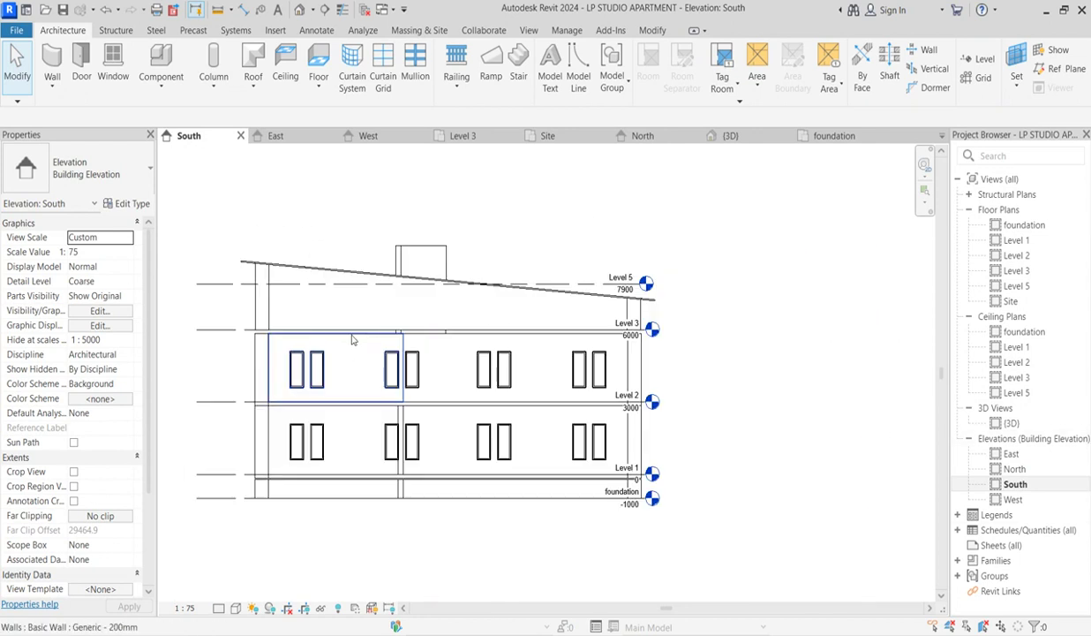
# Extend the aligned level lines from foundation to Level 3 outward so their heads sit clear of the building
pyautogui.click(219, 333)
pyautogui.scroll(2, 713, 348)
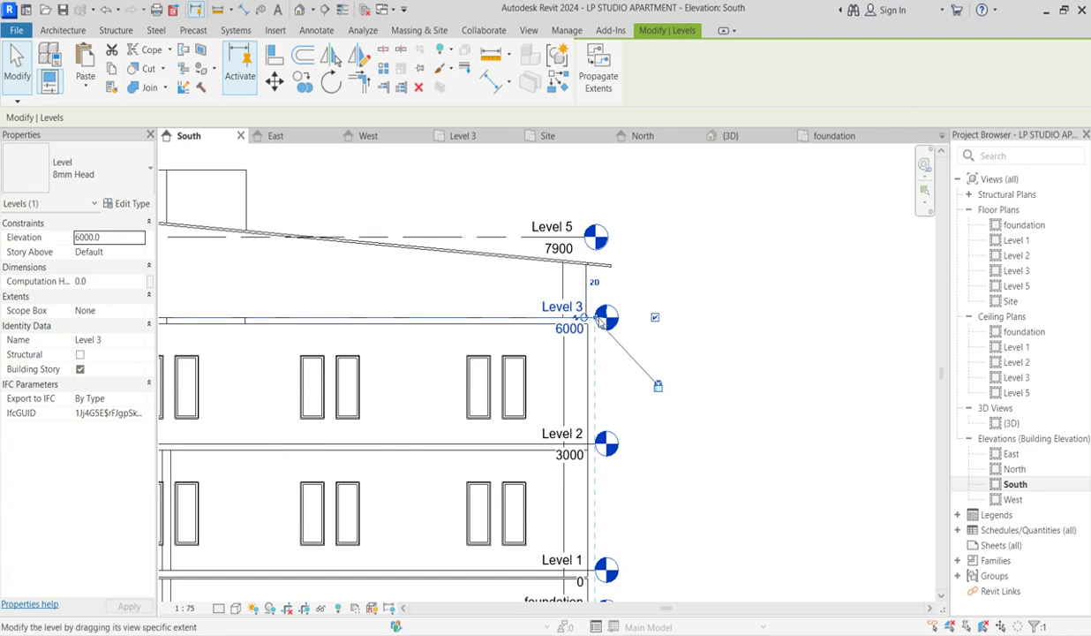
pyautogui.moveTo(601, 321); pyautogui.dragTo(687, 323)
pyautogui.scroll(-3, 719, 320)
pyautogui.click(718, 234)
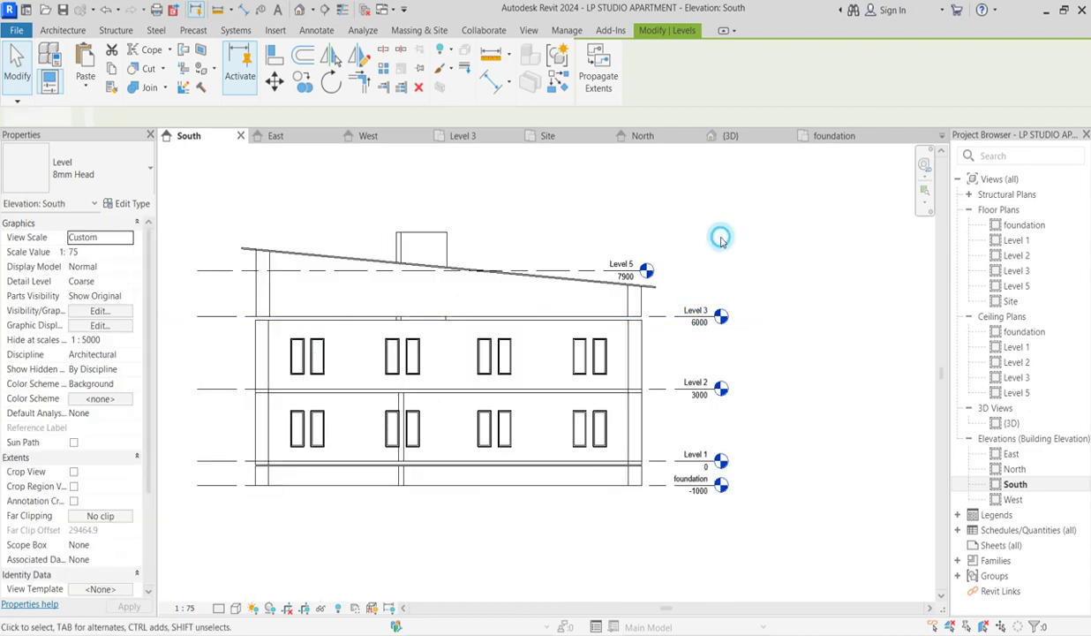
# Select all Basic Wall 150 instances visible in the South elevation and set their base offset to -150
pyautogui.click(264, 295)
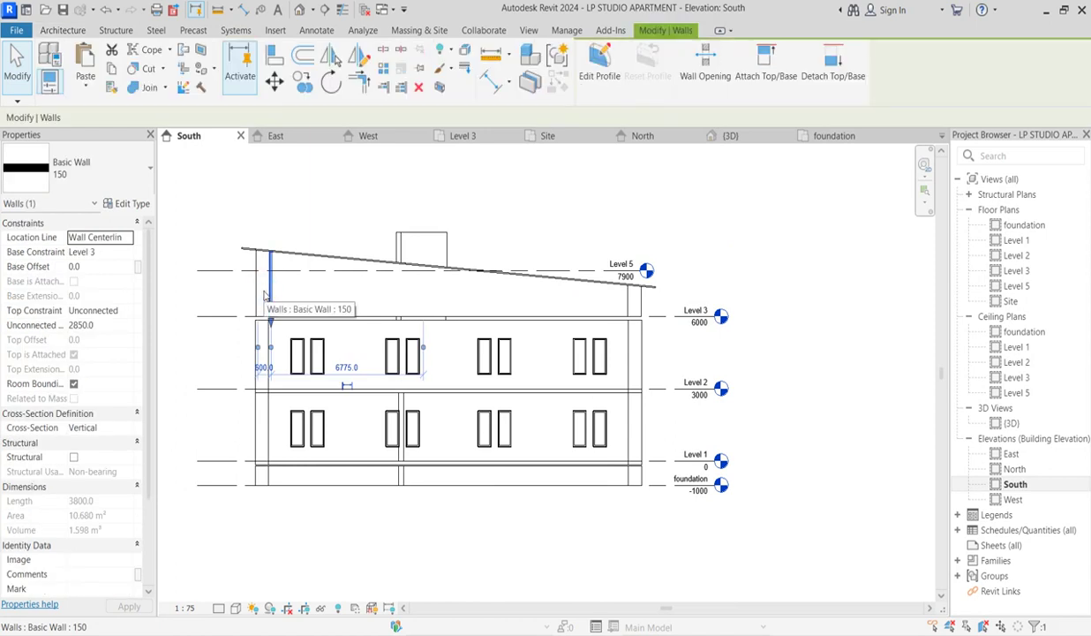
pyautogui.rightClick(264, 294)
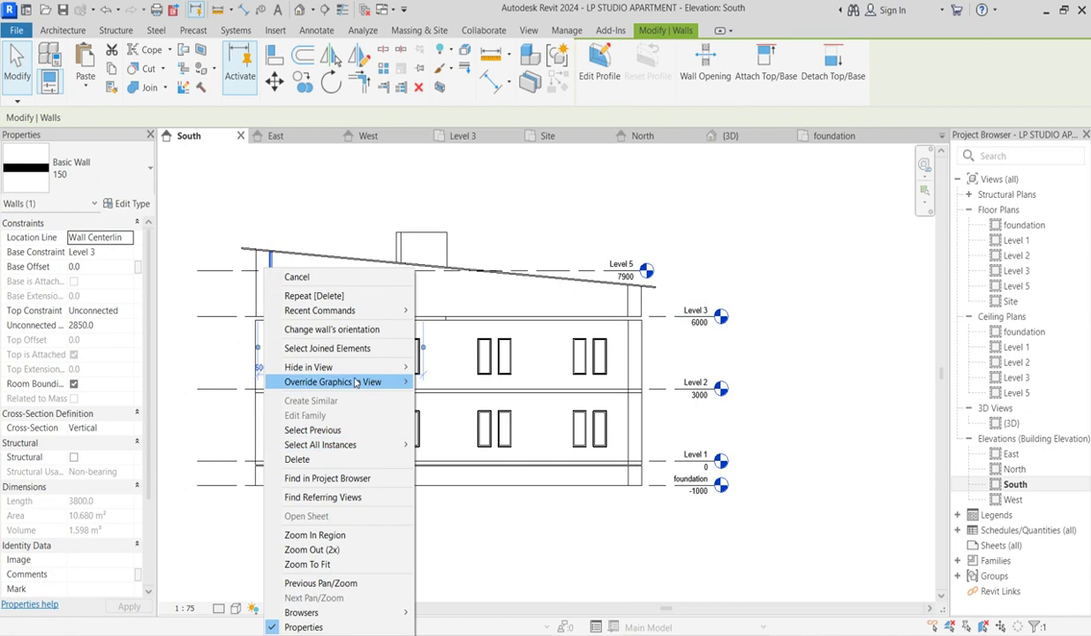
pyautogui.moveTo(353, 444)
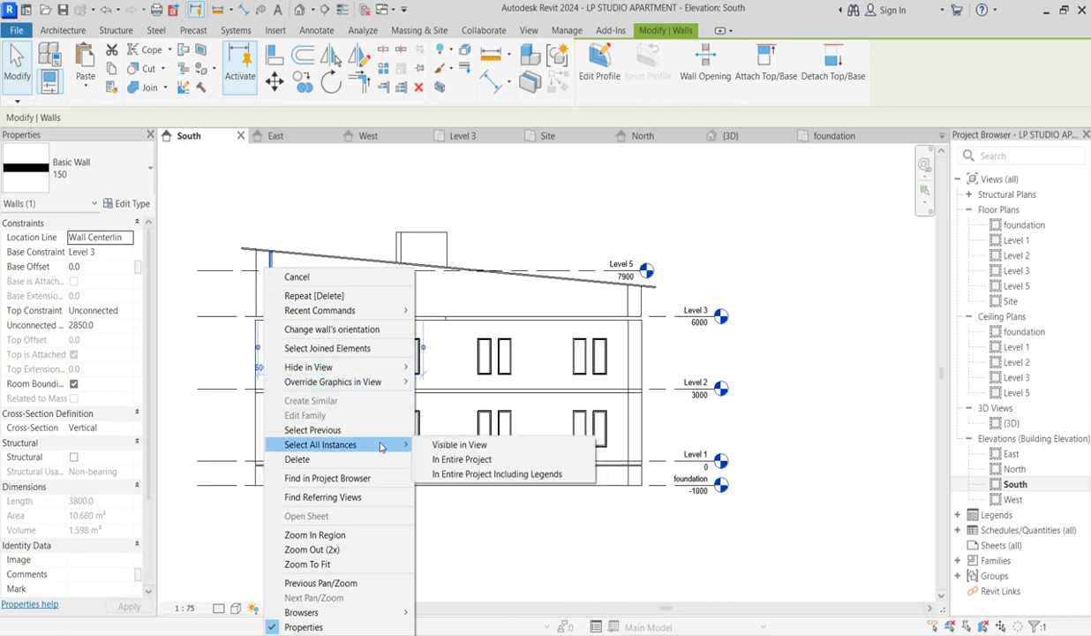
pyautogui.click(447, 444)
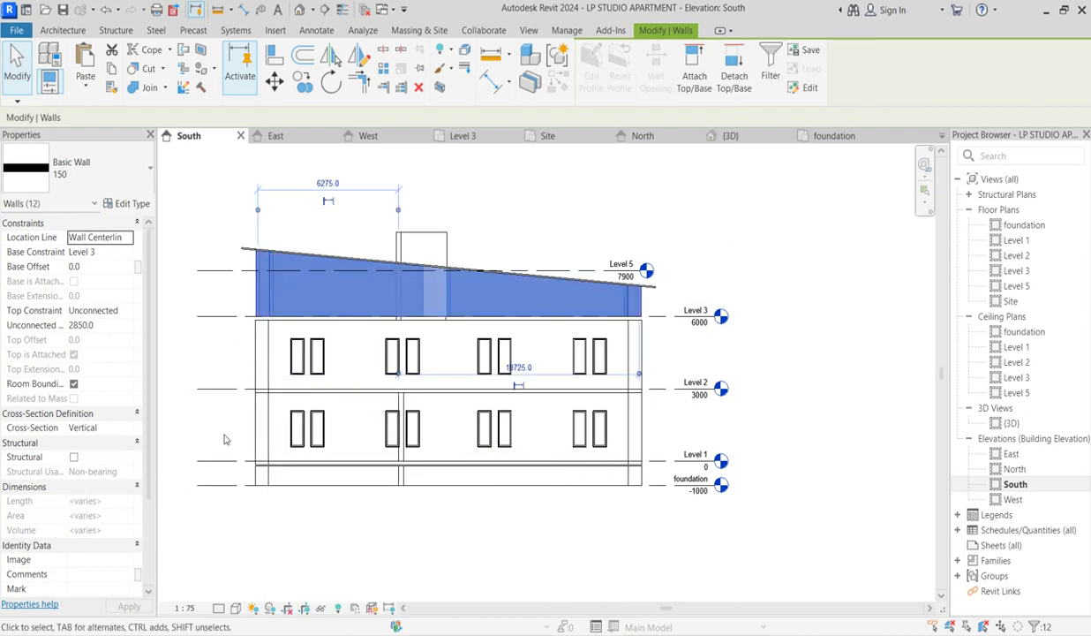
pyautogui.click(98, 267)
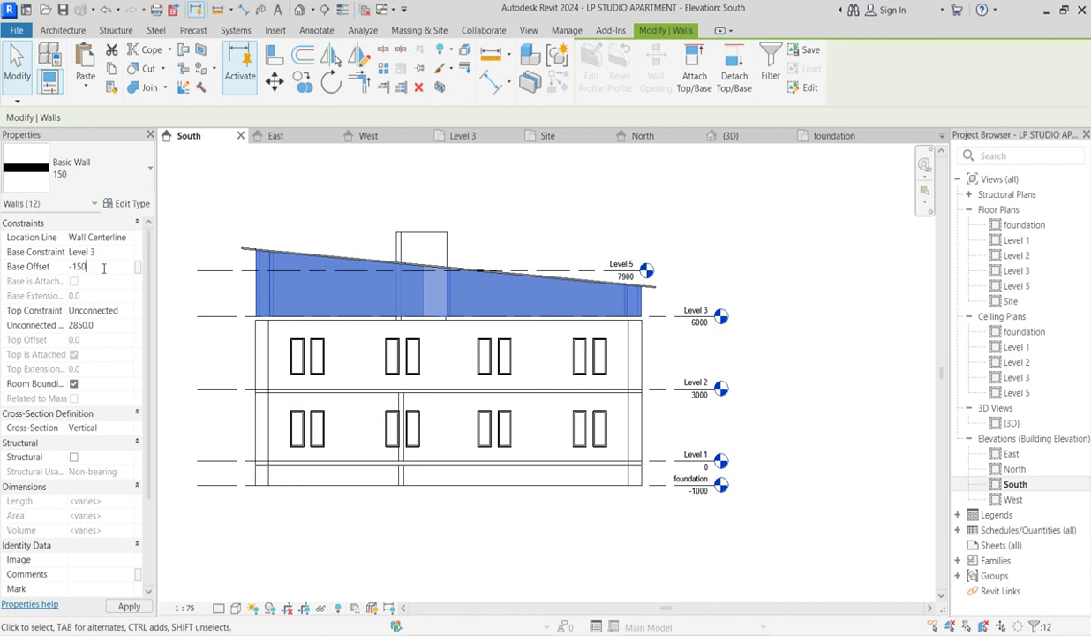
pyautogui.click(793, 369)
pyautogui.scroll(-2, 793, 369)
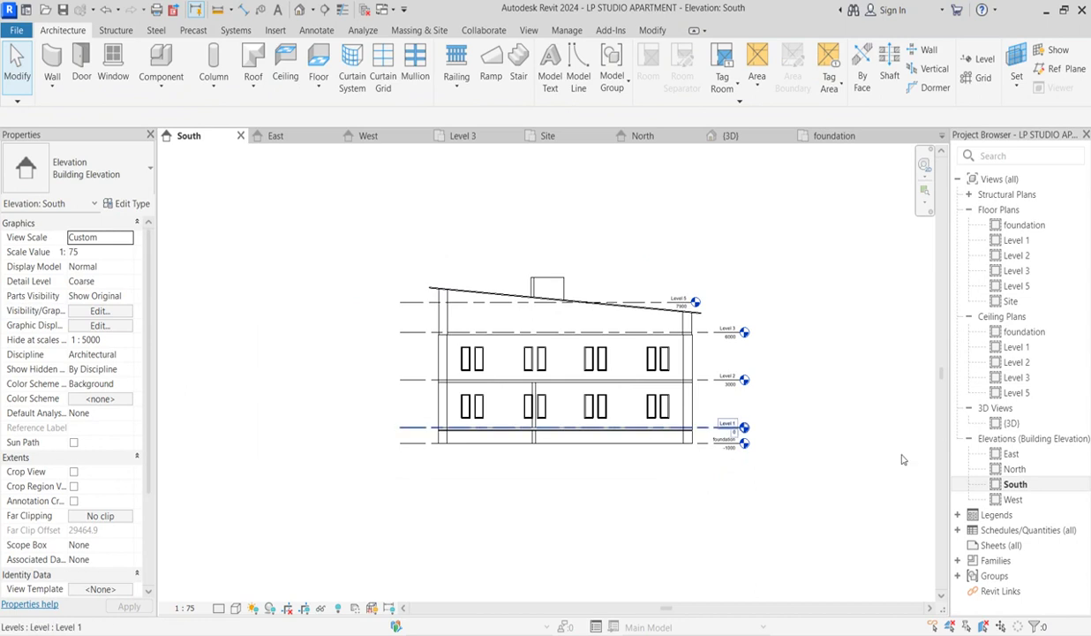
# Open the 3D view and examine the building's back and left sides around the entrance bay
pyautogui.doubleClick(1011, 422)
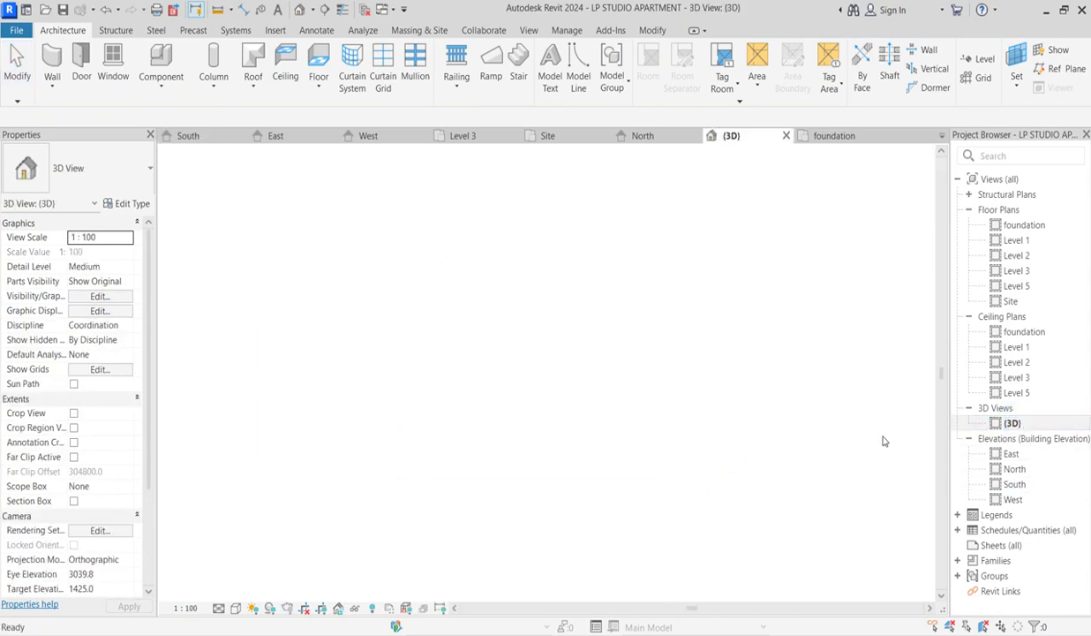
pyautogui.scroll(-6, 798, 441)
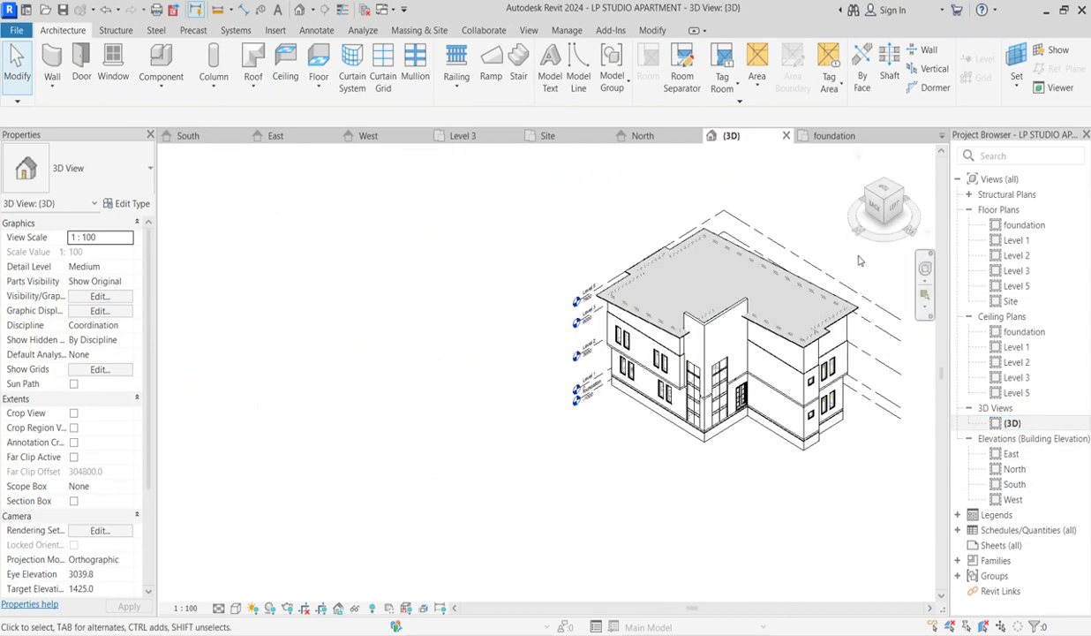
pyautogui.moveTo(885, 202); pyautogui.dragTo(810, 369)
pyautogui.scroll(3, 811, 369)
pyautogui.scroll(-2, 618, 415)
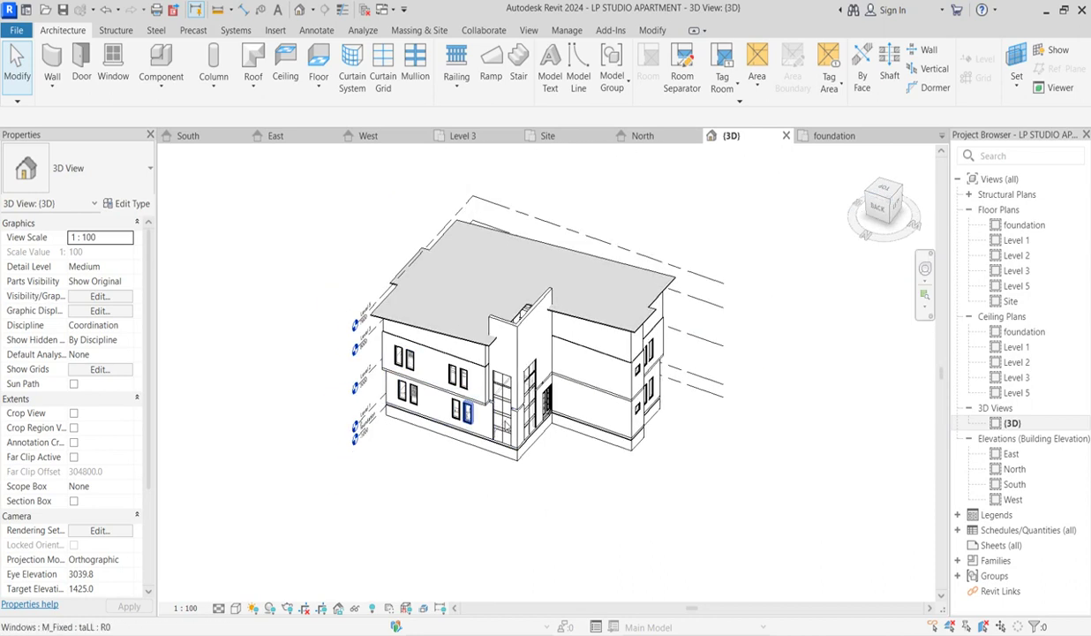
pyautogui.scroll(3, 606, 423)
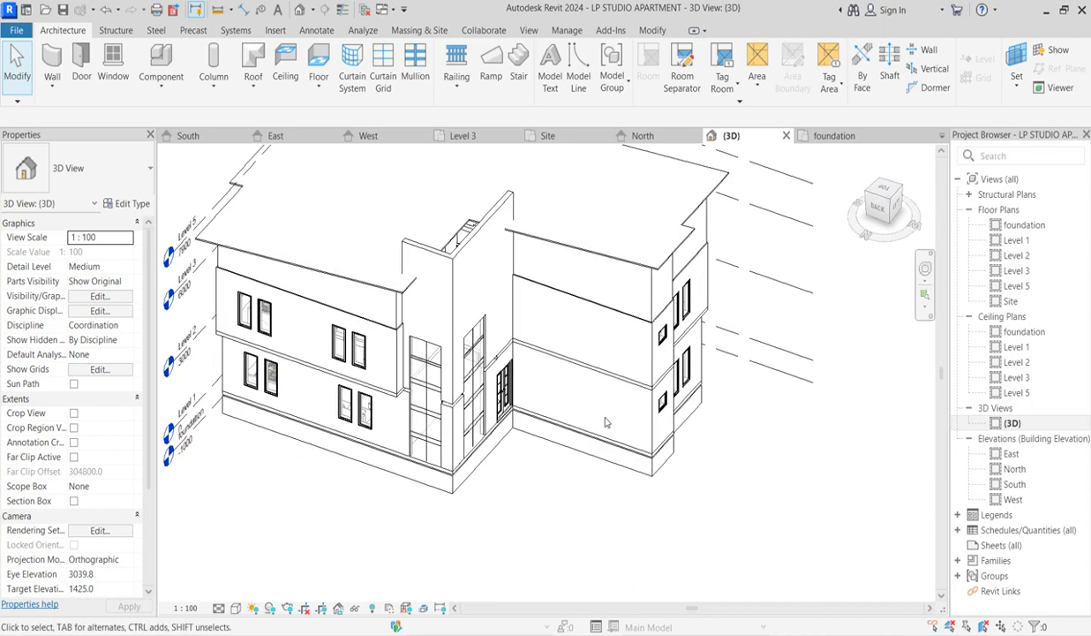
pyautogui.click(879, 201)
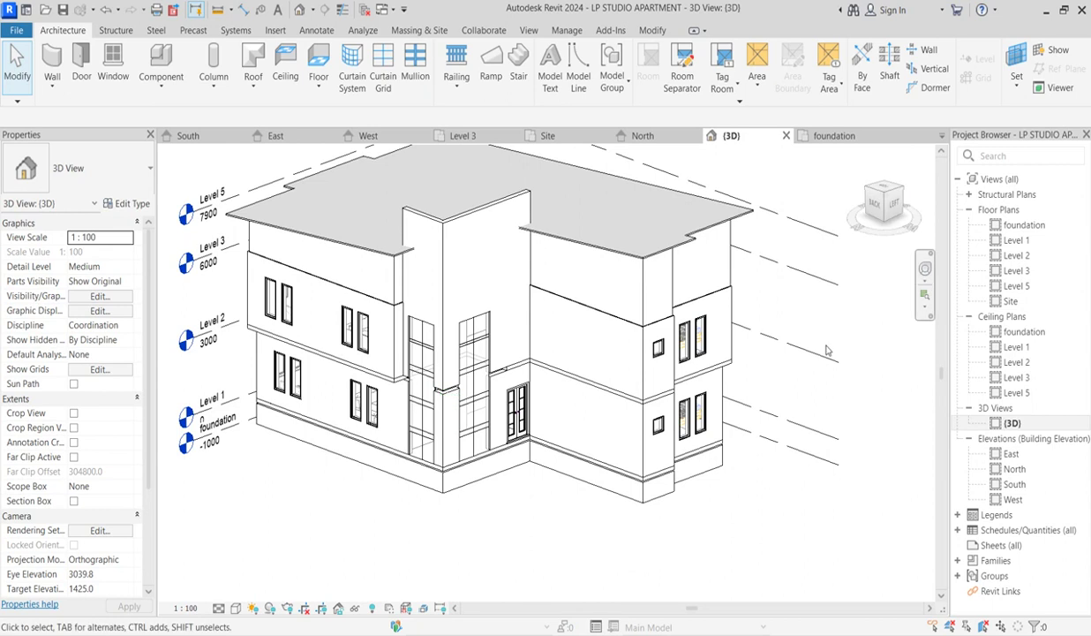
pyautogui.scroll(2, 574, 424)
pyautogui.scroll(-2, 508, 415)
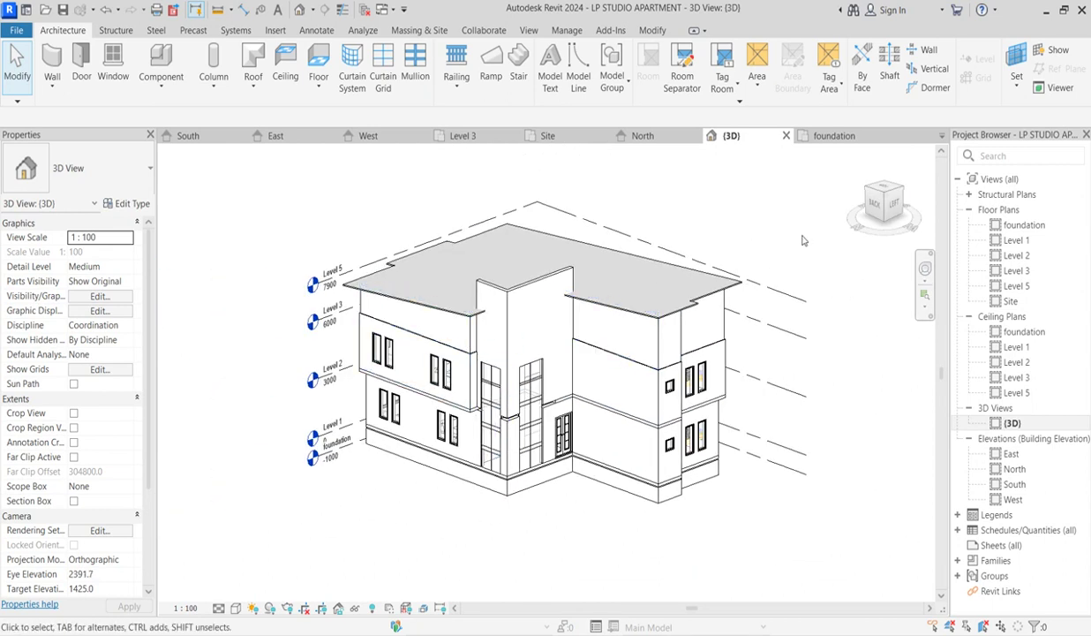
pyautogui.click(886, 201)
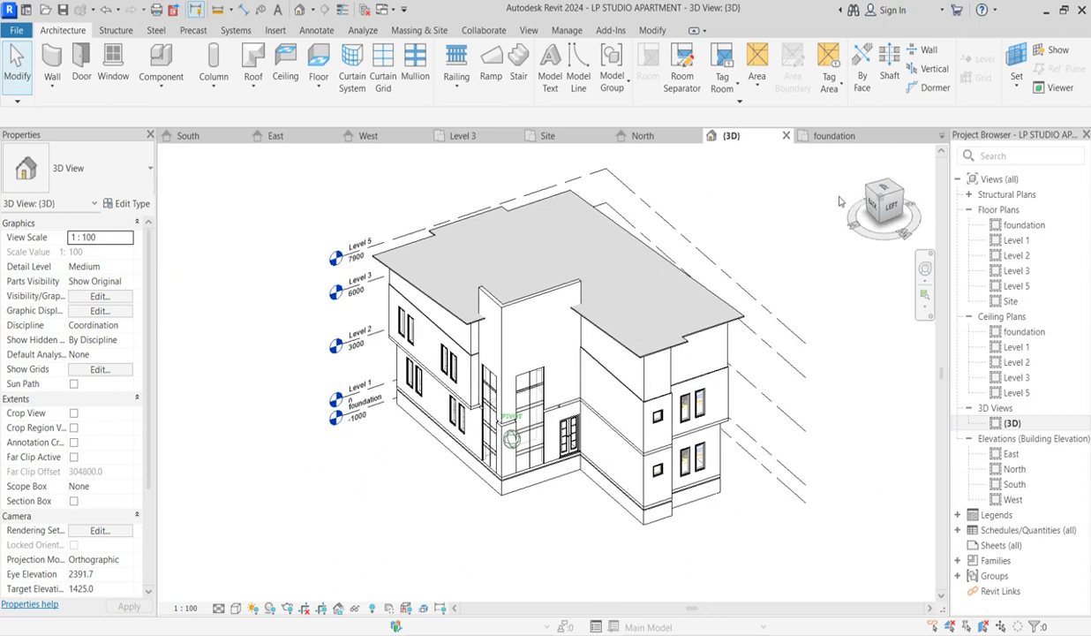
pyautogui.scroll(5, 535, 385)
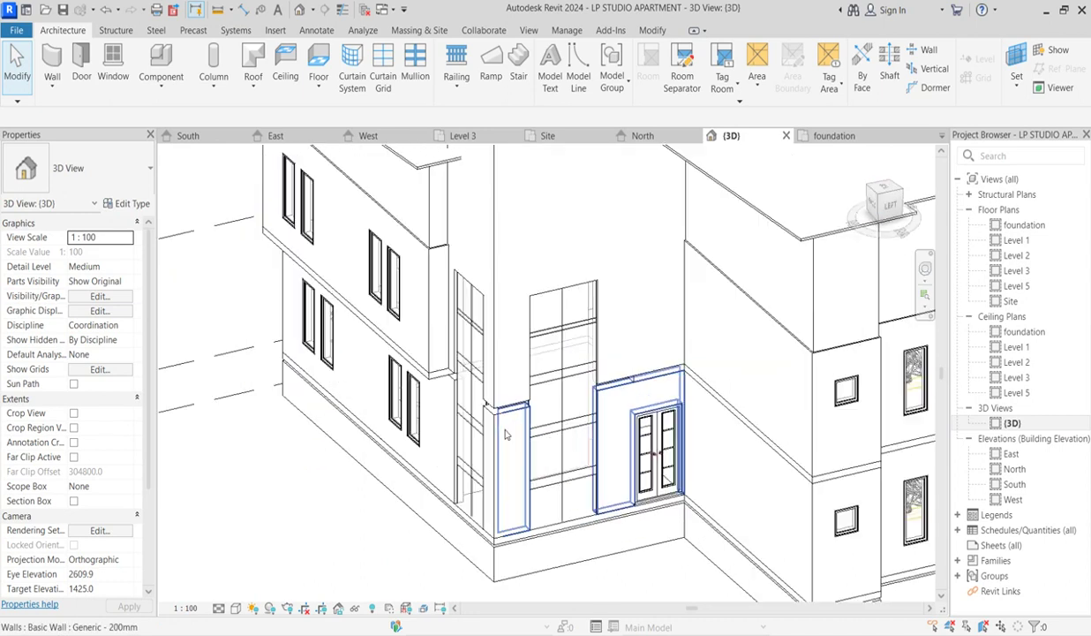
pyautogui.scroll(-4, 497, 440)
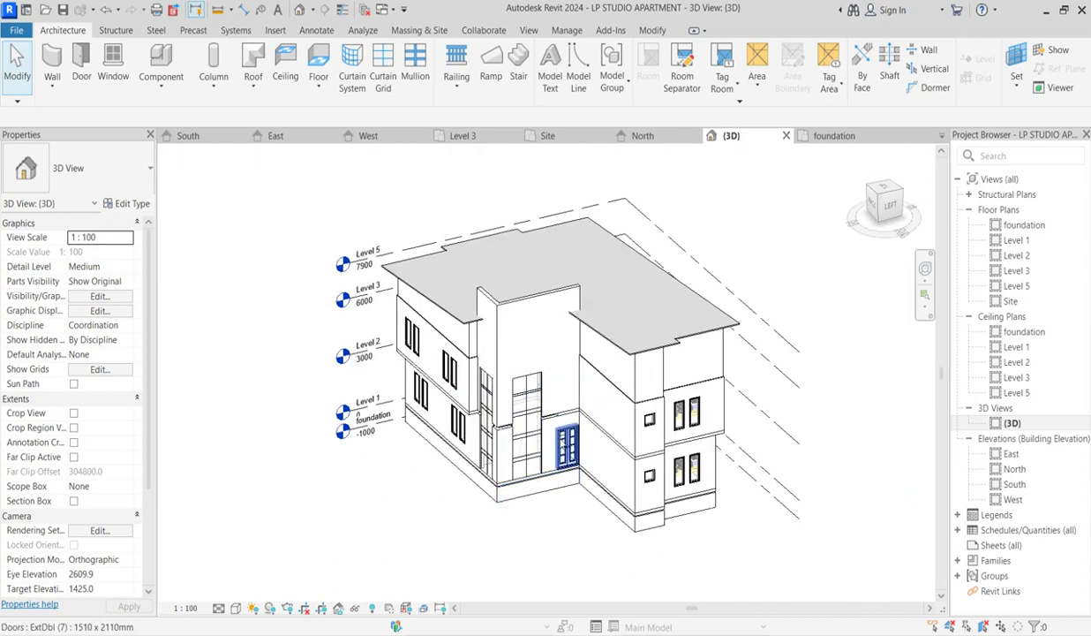
pyautogui.scroll(3, 499, 446)
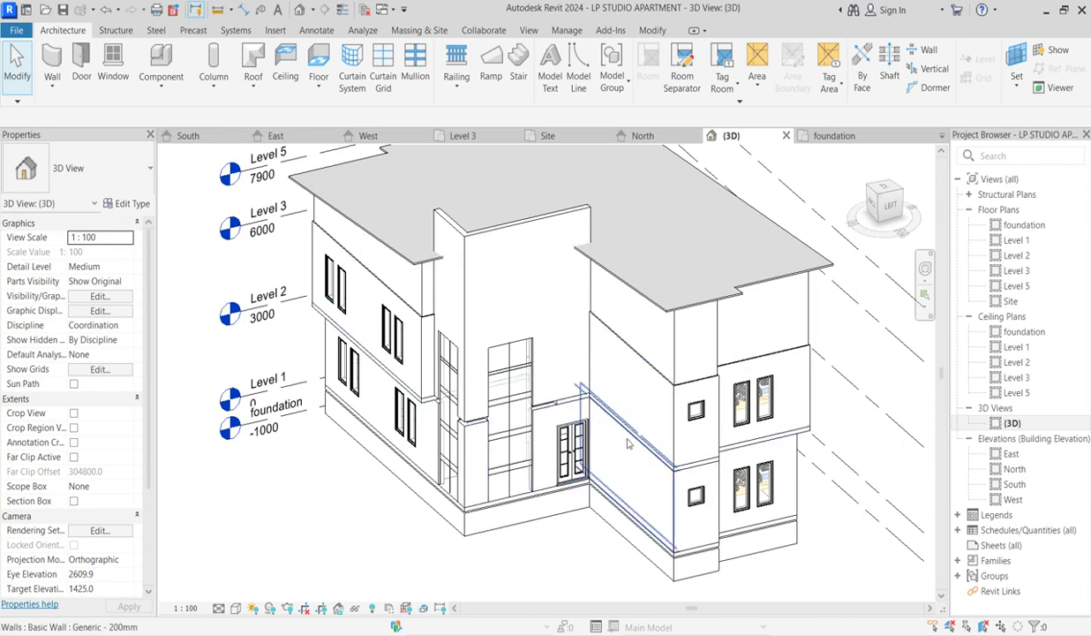
pyautogui.scroll(-2, 637, 453)
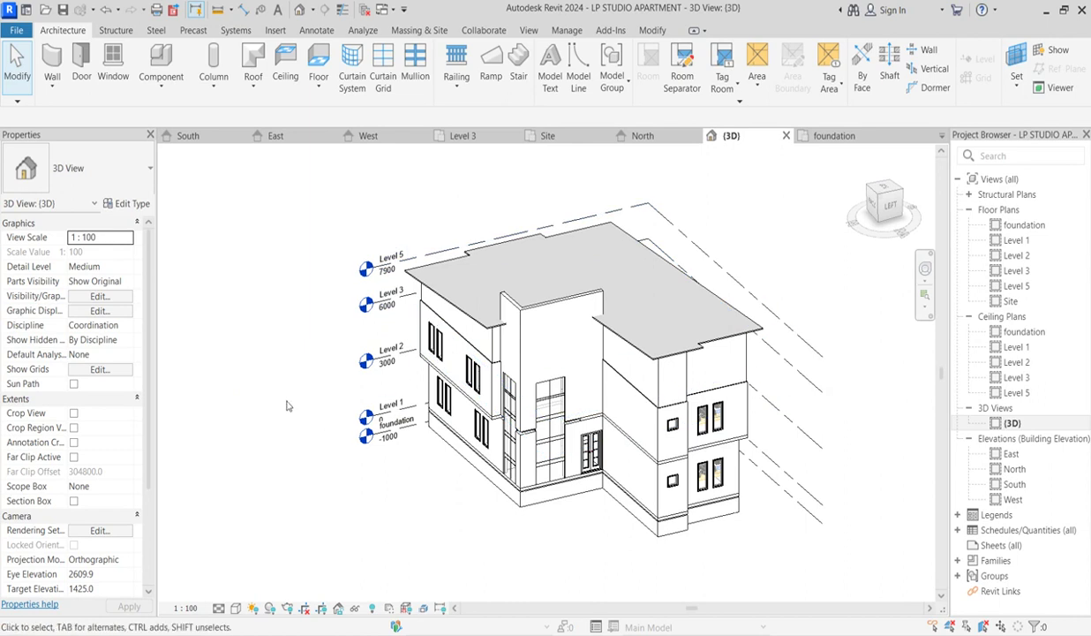
# Examine the foundation walls beneath the entrance bay from a lower angle on the left side
pyautogui.click(877, 197)
pyautogui.keyDown('shift'); pyautogui.moveTo(792, 183); pyautogui.dragTo(618, 406, button='middle'); pyautogui.keyUp('shift')
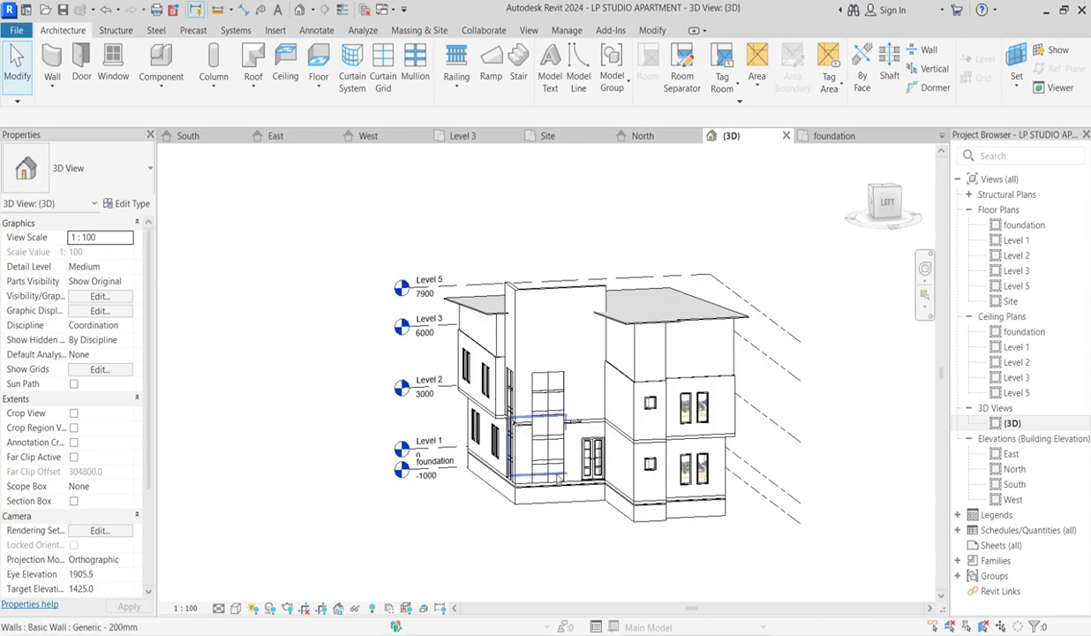
pyautogui.scroll(5, 535, 538)
pyautogui.scroll(-4, 535, 543)
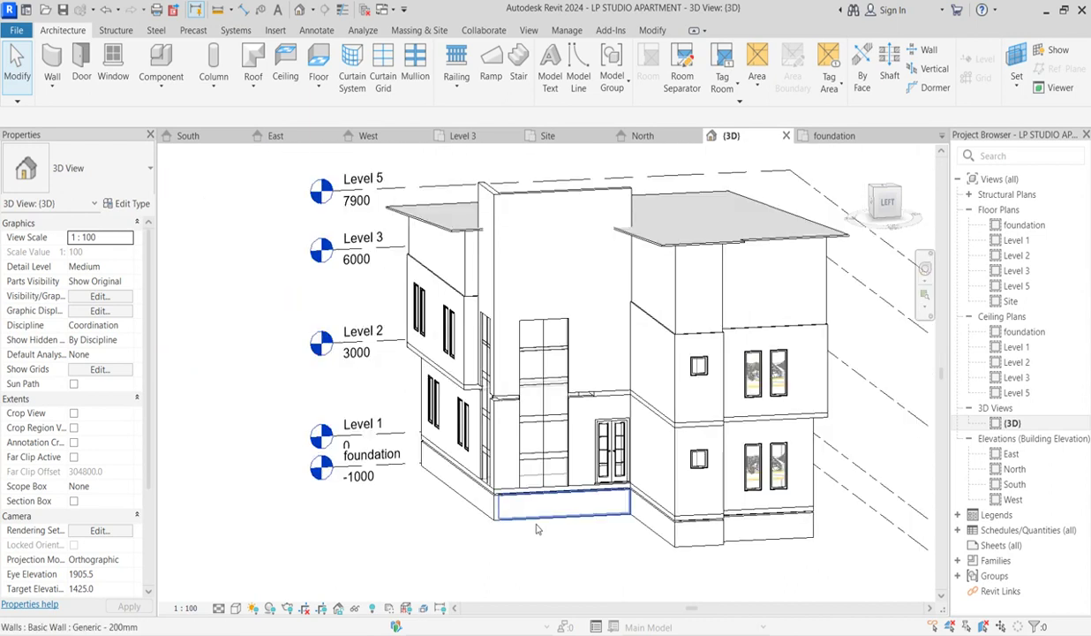
pyautogui.scroll(4, 530, 530)
pyautogui.scroll(1, 522, 526)
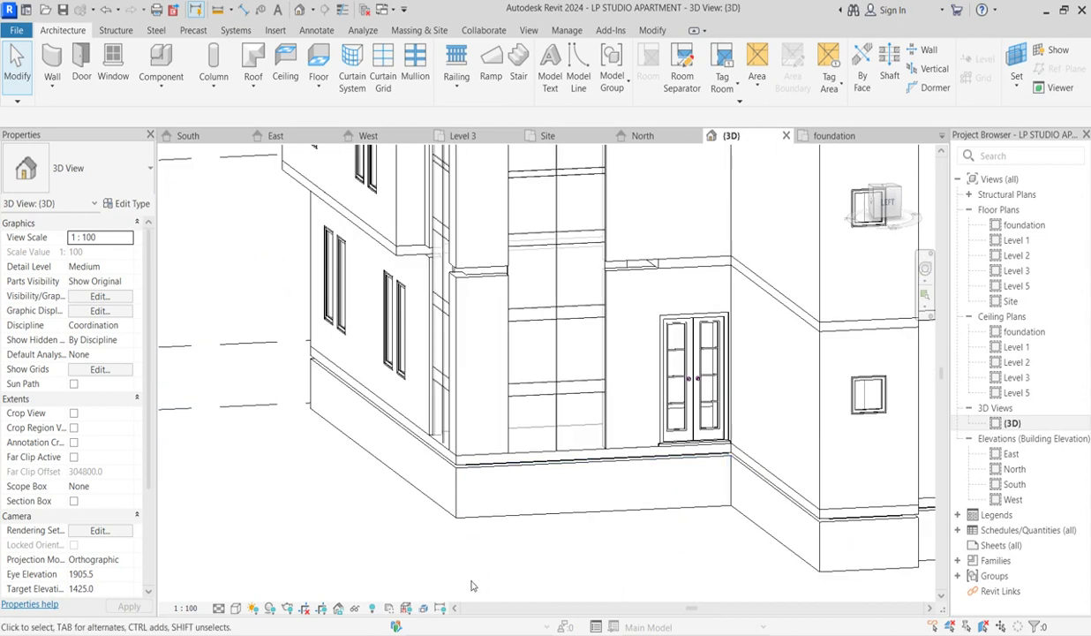
pyautogui.scroll(-2, 543, 562)
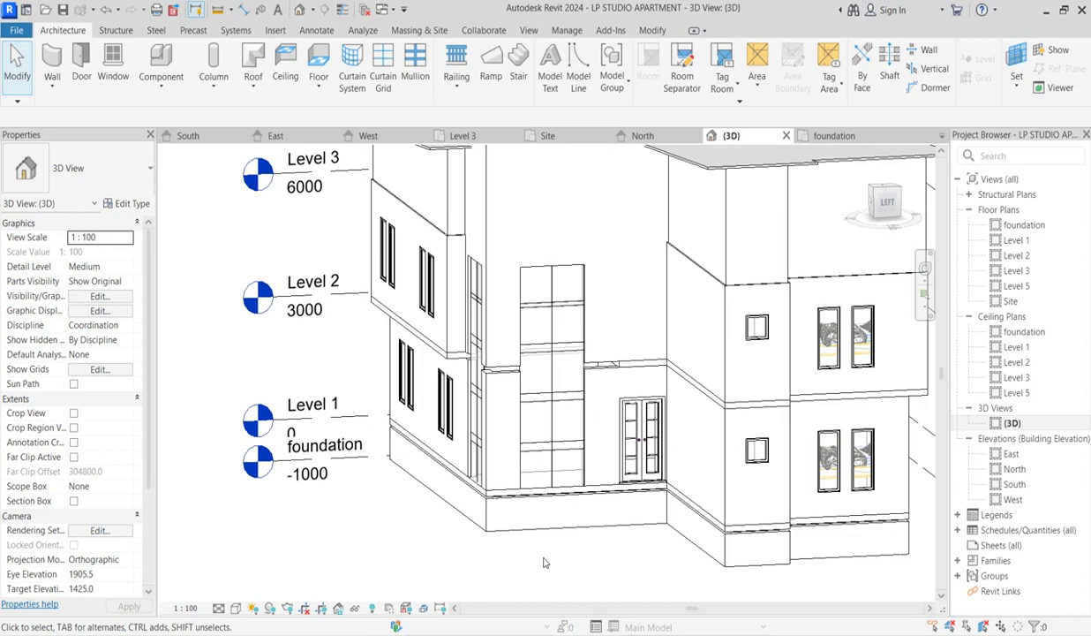